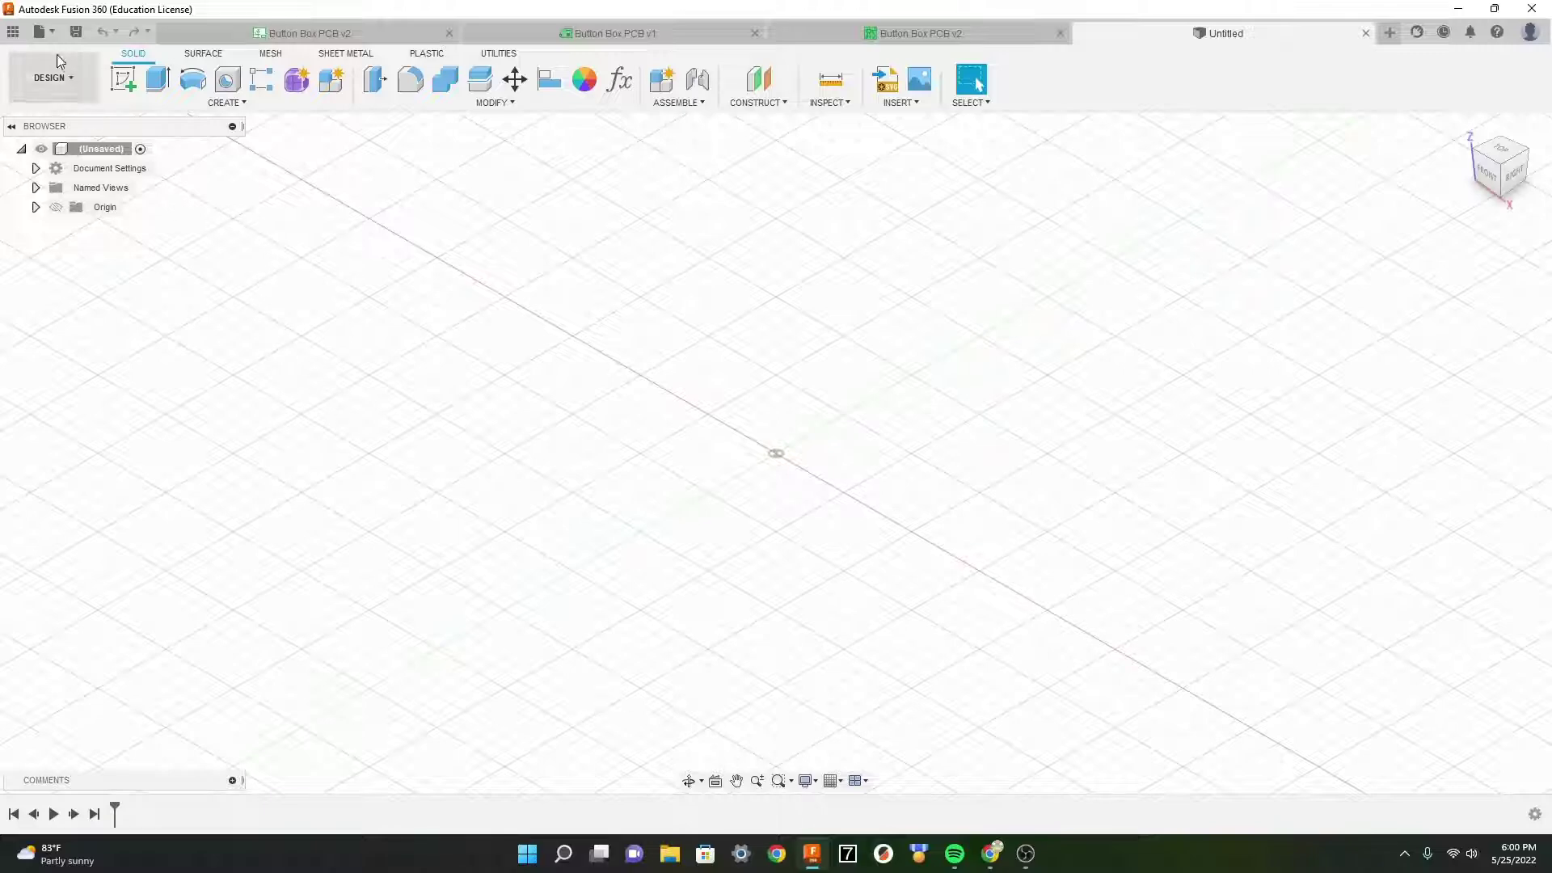
Step: Create a new electronics design and add a new schematic to it
{"action": "left_click", "coordinate": [42, 33]}
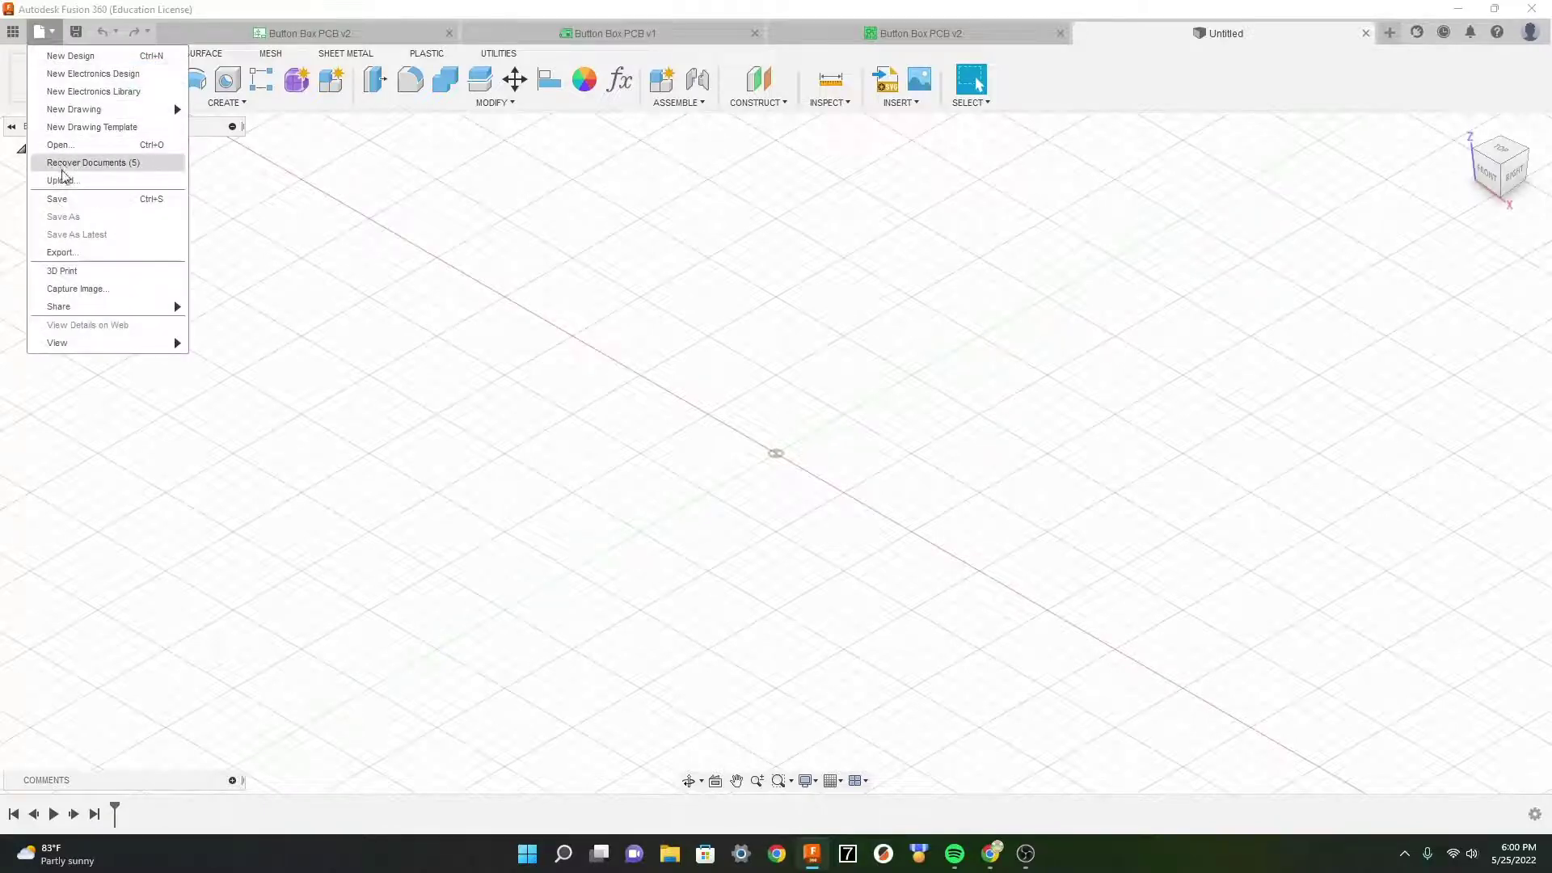
{"action": "left_click", "coordinate": [78, 77]}
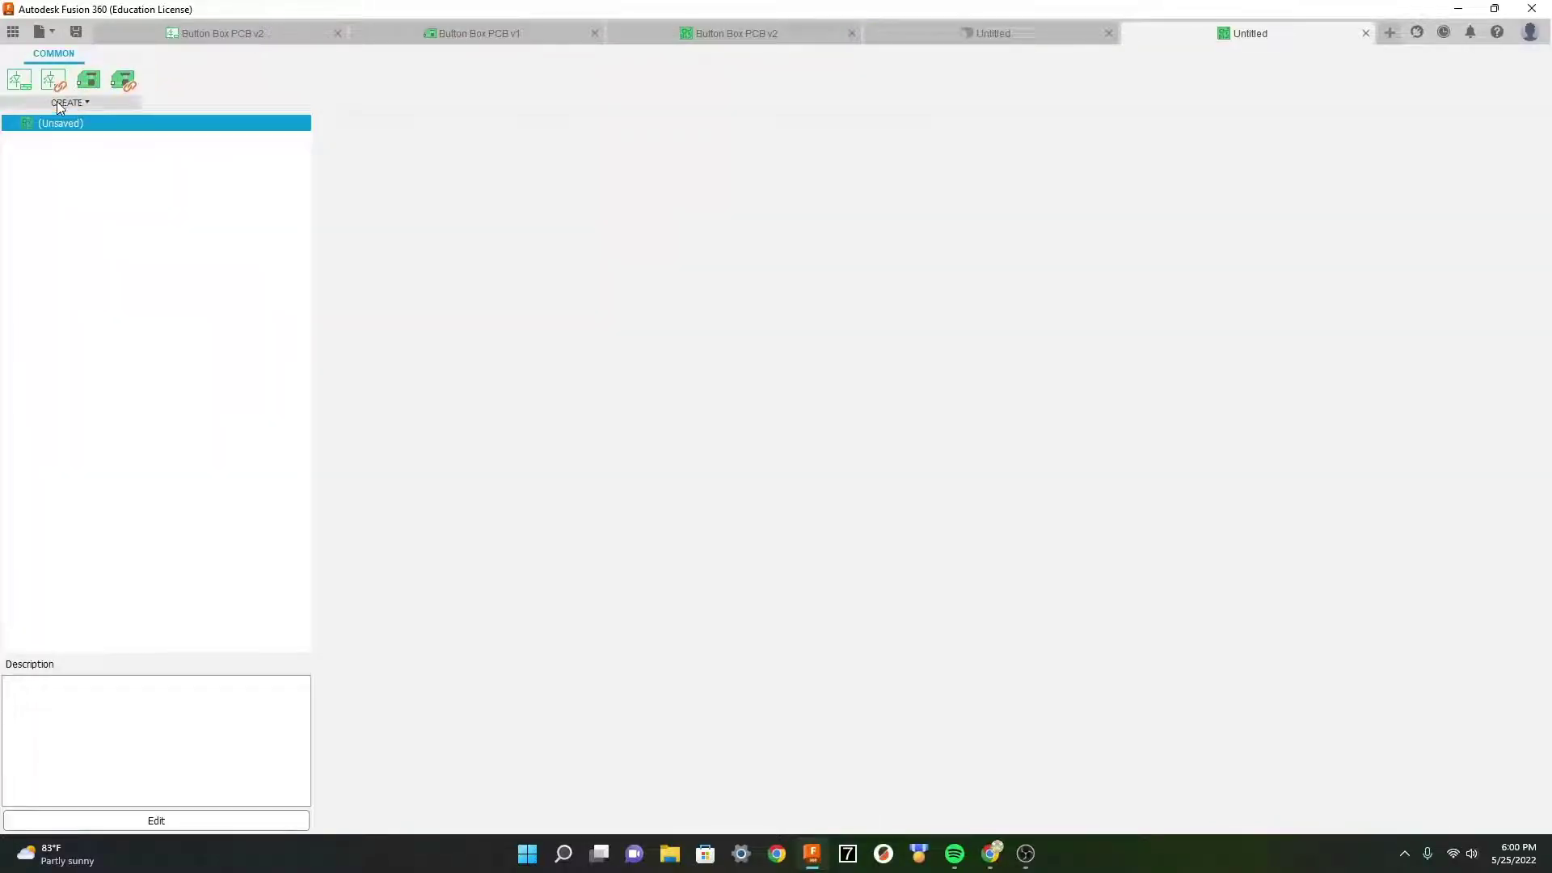
{"action": "left_click", "coordinate": [20, 81]}
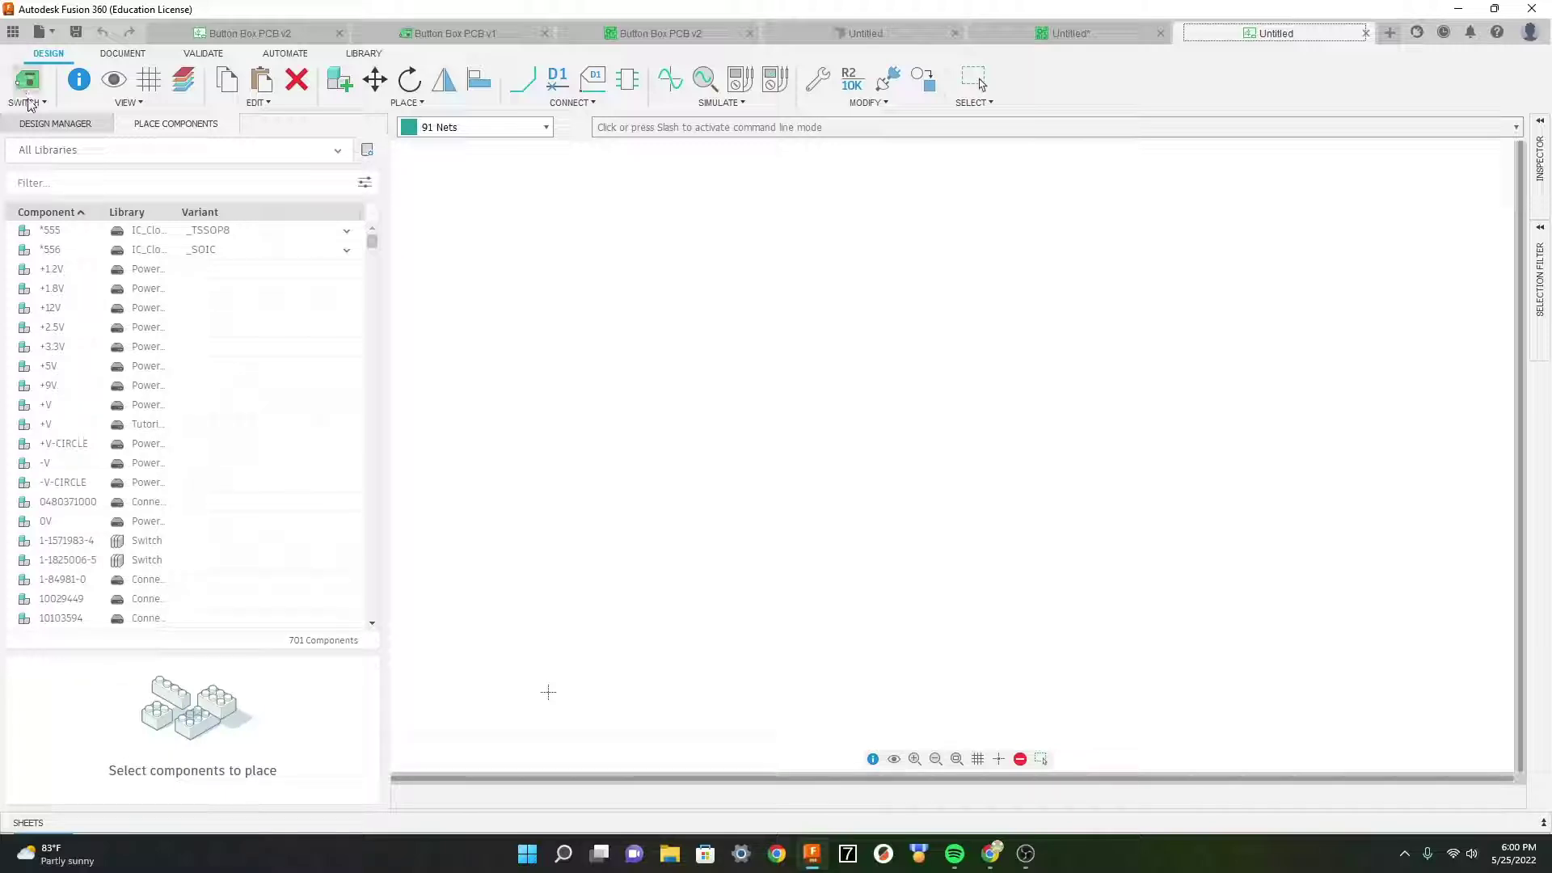
{"action": "scroll", "coordinate": [147, 427], "scroll_direction": "down", "scroll_amount": 6}
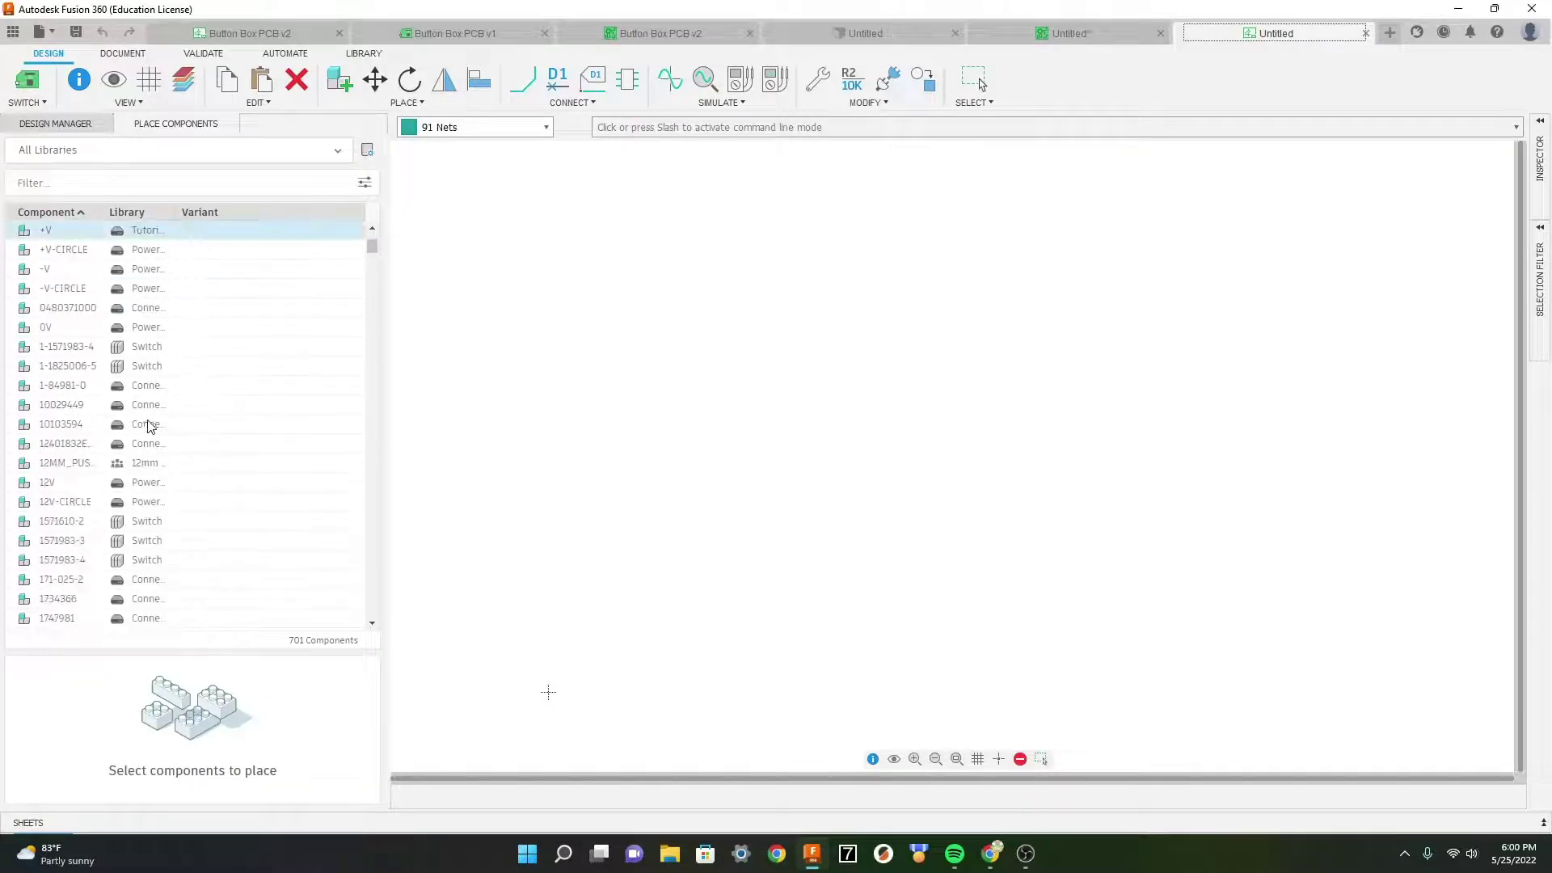
{"action": "scroll", "coordinate": [147, 427], "scroll_direction": "down", "scroll_amount": 10}
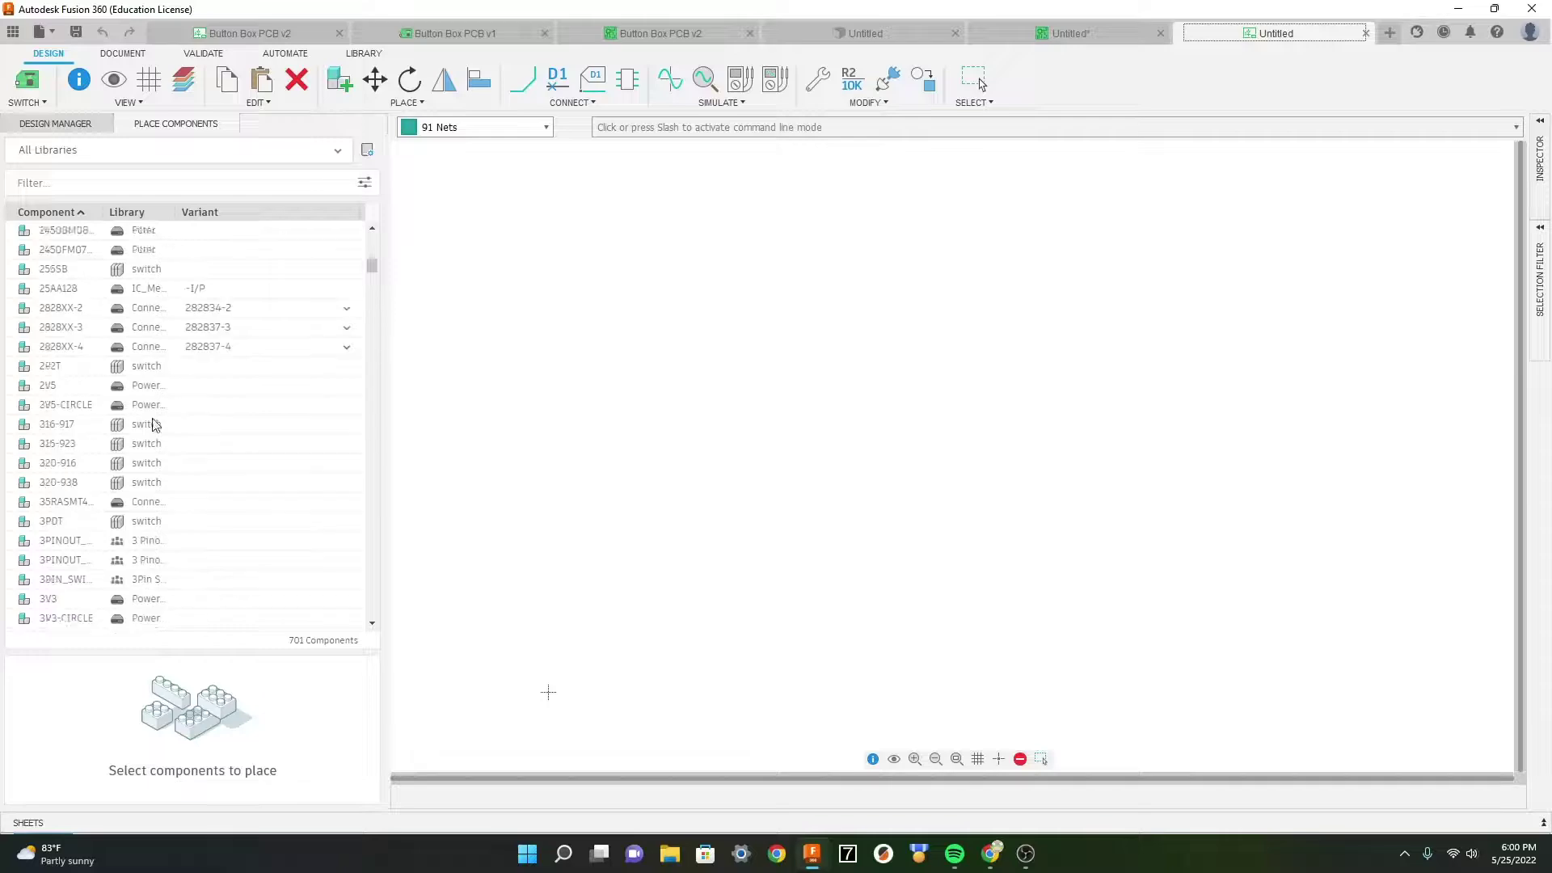
{"action": "left_click_drag", "start_coordinate": [372, 267], "coordinate": [372, 235]}
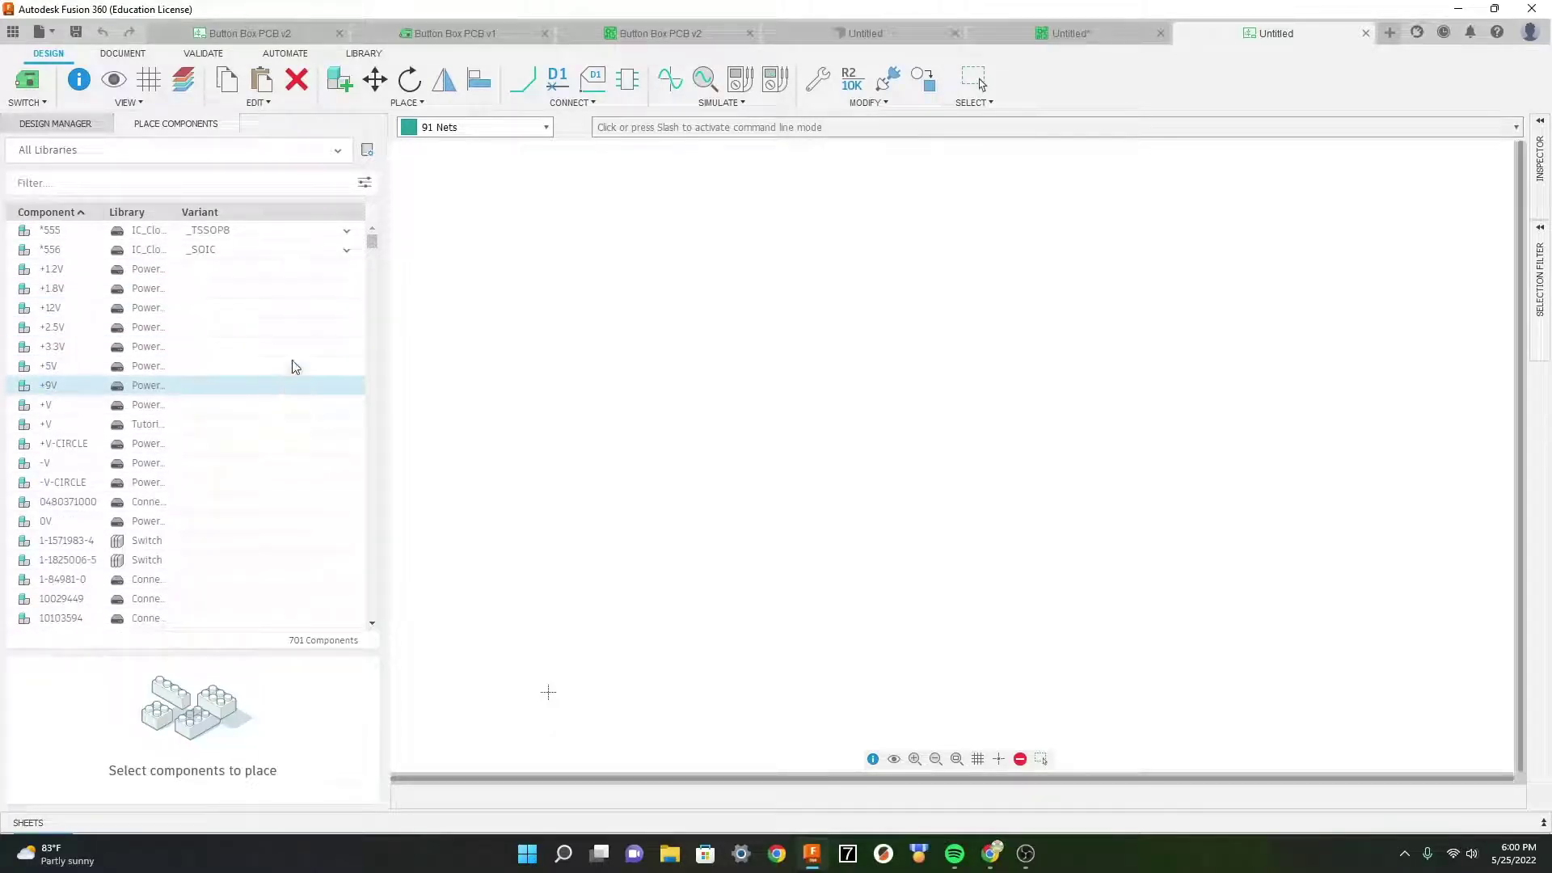
{"action": "mouse_move", "coordinate": [374, 246]}
{"action": "left_mouse_down"}
{"action": "mouse_move", "coordinate": [373, 272]}
{"action": "mouse_move", "coordinate": [372, 238]}
{"action": "left_mouse_up"}
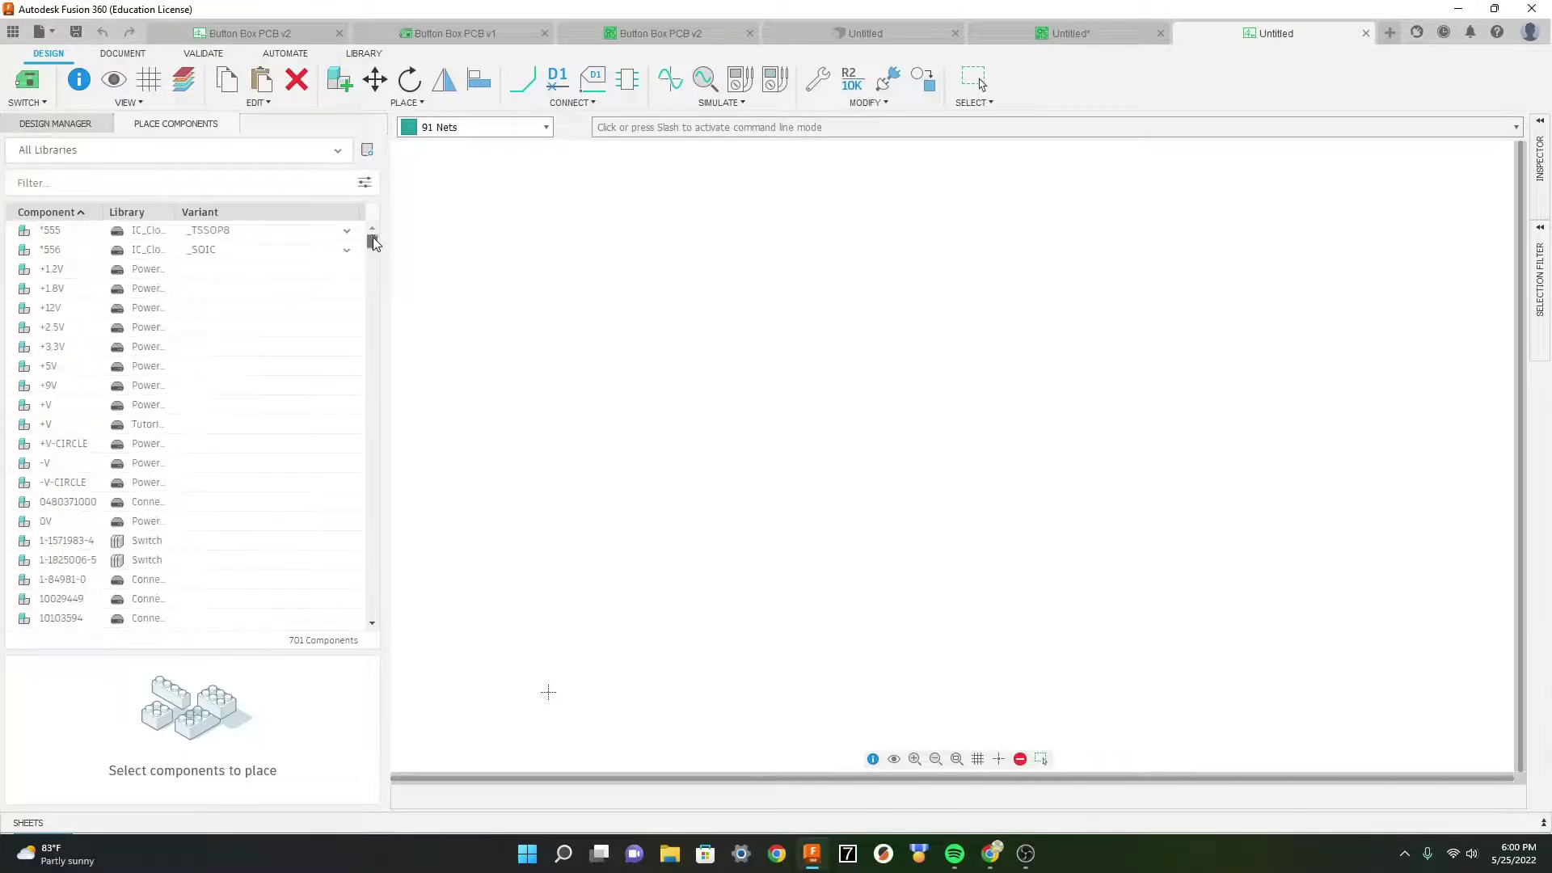
Step: Open the library manager and search its libraries for "sparkfun microcontrollers"
{"action": "left_click", "coordinate": [368, 151]}
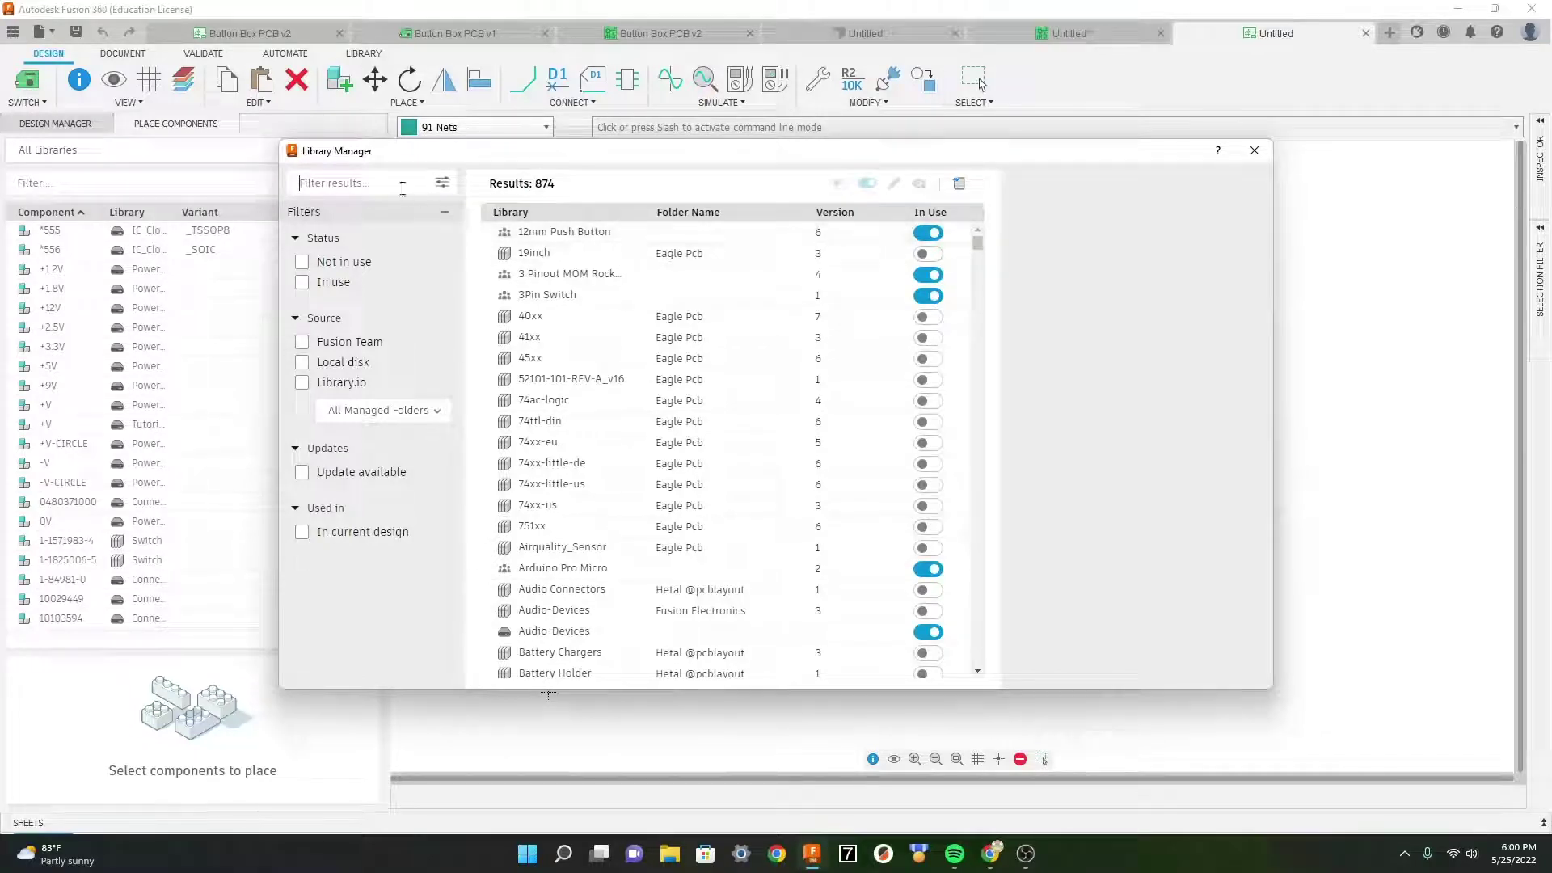
{"action": "type", "text": "sparkfun"}
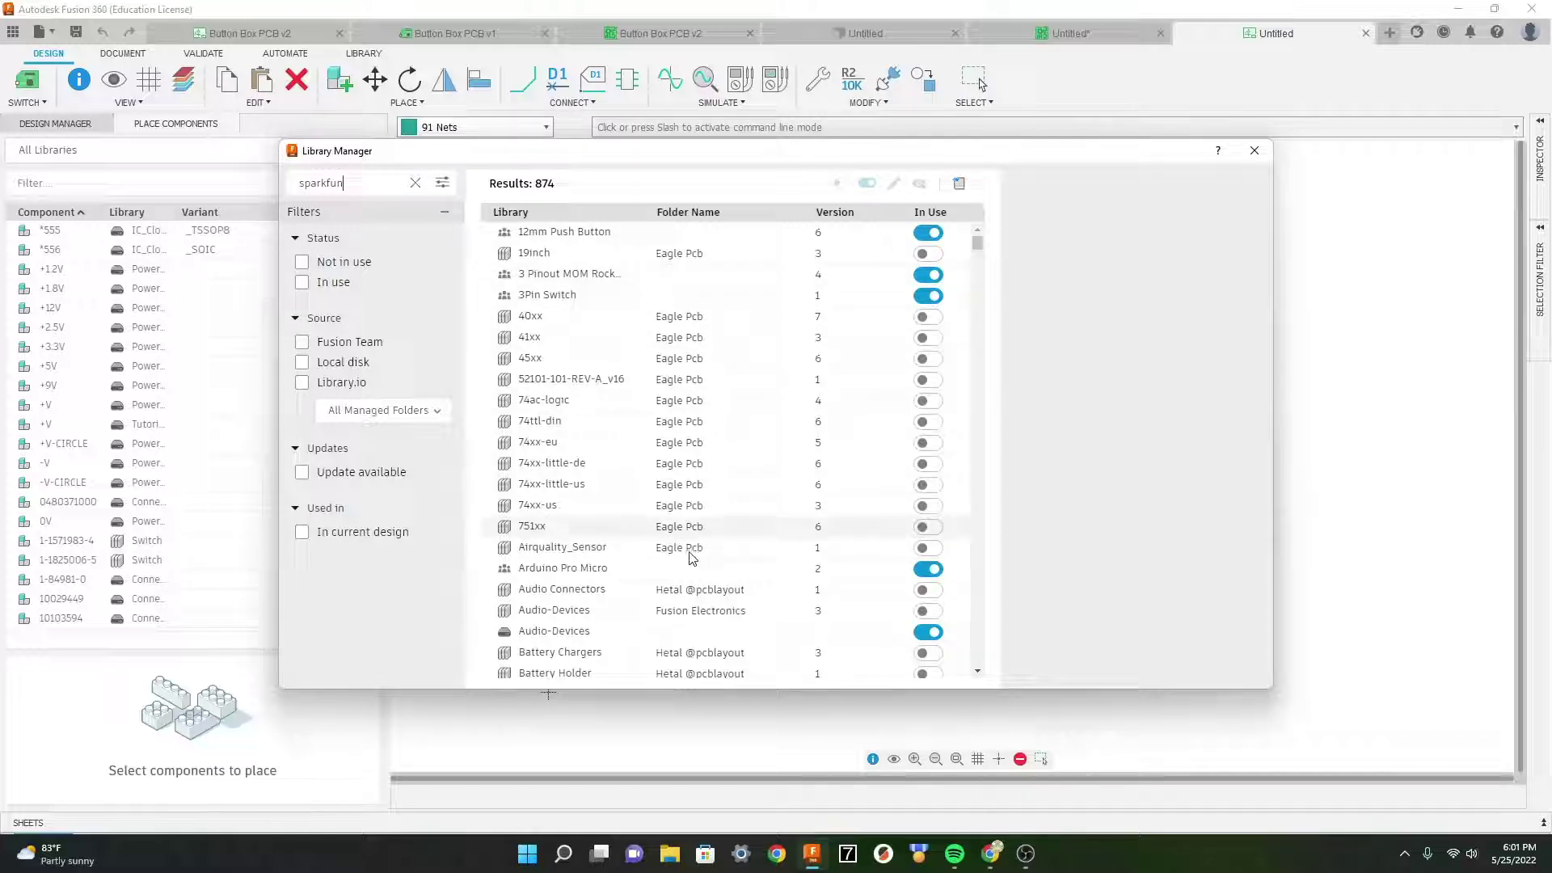
{"action": "scroll", "coordinate": [679, 577], "scroll_direction": "down", "scroll_amount": 2}
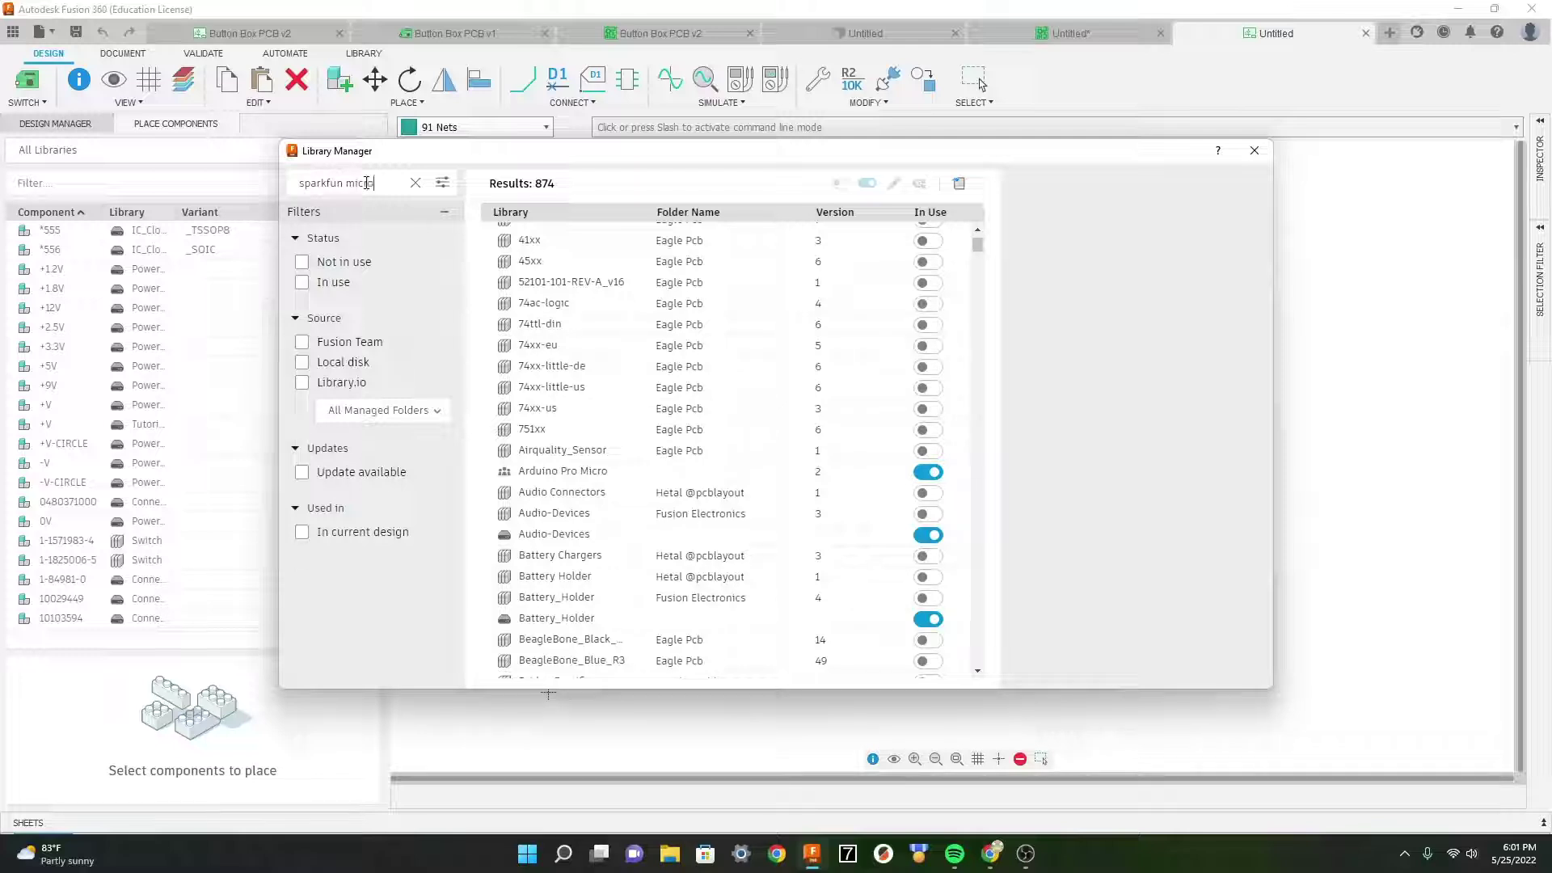
{"action": "type", "text": "trollers"}
{"action": "key", "text": "Return"}
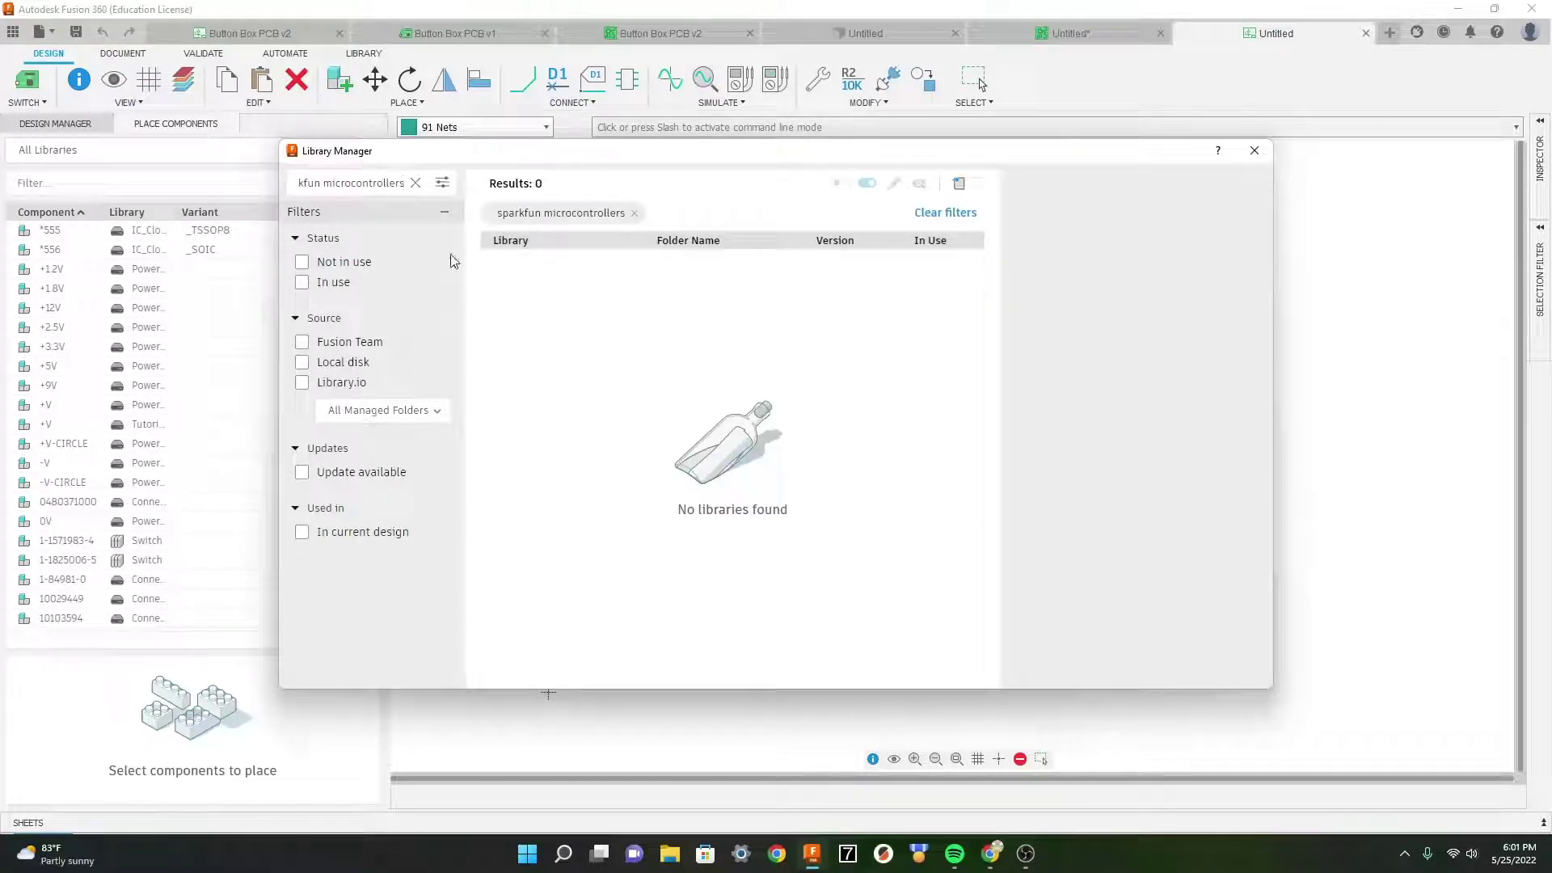
Step: Clear the library search and search for "sparkfun boards" instead
{"action": "key", "text": "BackSpace"}
{"action": "key", "text": "BackSpace"}
{"action": "key", "text": "BackSpace"}
{"action": "key", "text": "BackSpace"}
{"action": "key", "text": "BackSpace"}
{"action": "key", "text": "BackSpace"}
{"action": "key", "text": "BackSpace"}
{"action": "key", "text": "BackSpace"}
{"action": "key", "text": "BackSpace"}
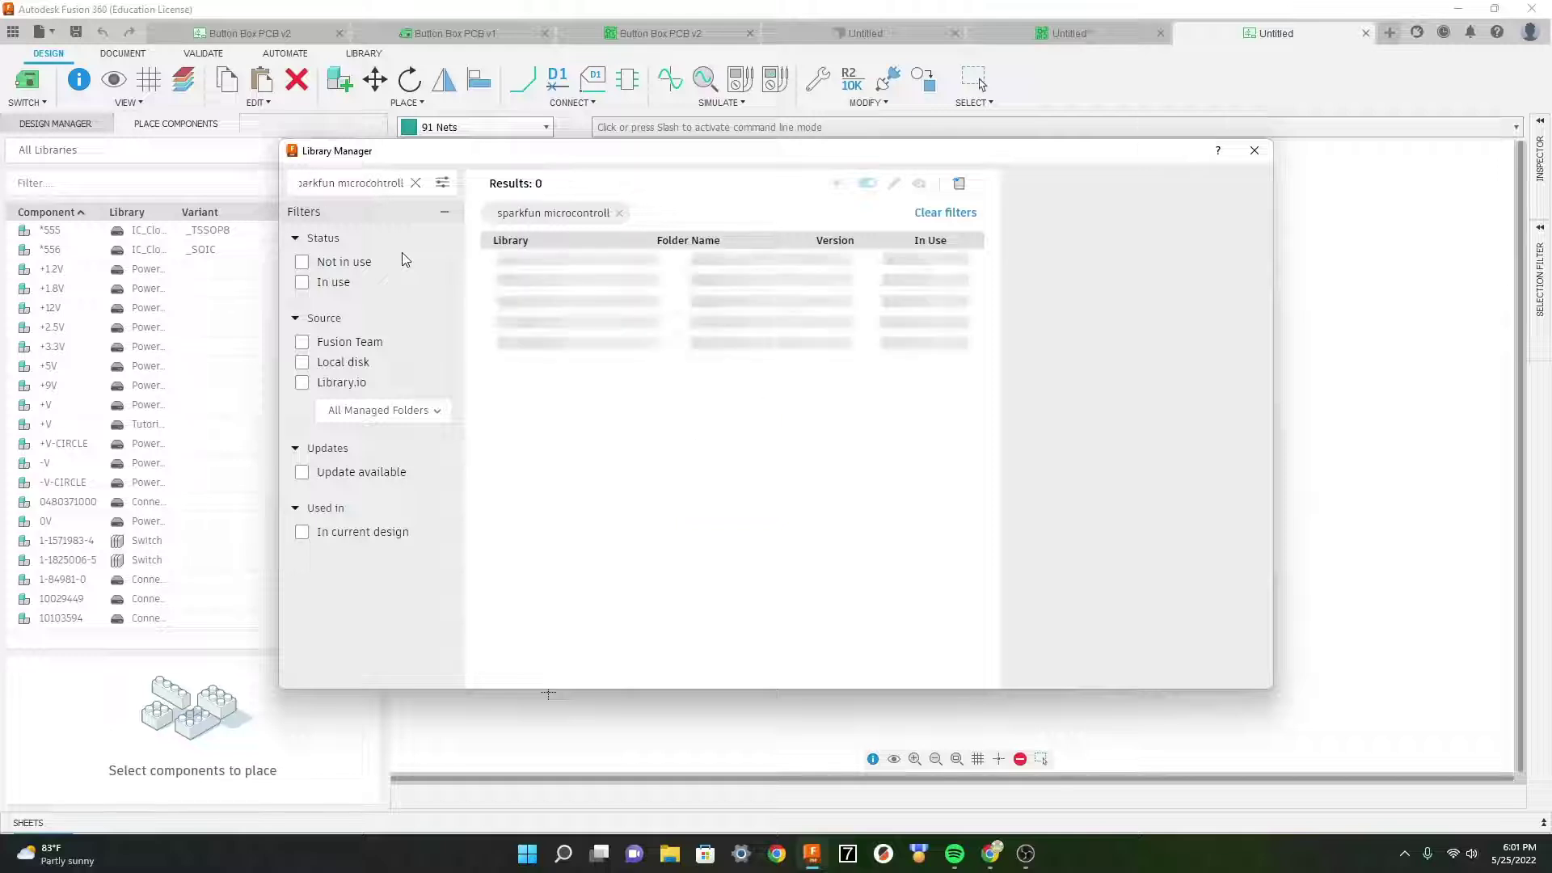
{"action": "key", "text": "BackSpace"}
{"action": "key", "text": "BackSpace"}
{"action": "key", "text": "BackSpace"}
{"action": "key", "text": "BackSpace"}
{"action": "key", "text": "BackSpace"}
{"action": "key", "text": "BackSpace"}
{"action": "key", "text": "BackSpace"}
{"action": "key", "text": "BackSpace"}
{"action": "key", "text": "BackSpace"}
{"action": "key", "text": "BackSpace"}
{"action": "key", "text": "BackSpace"}
{"action": "key", "text": "BackSpace"}
{"action": "key", "text": "BackSpace"}
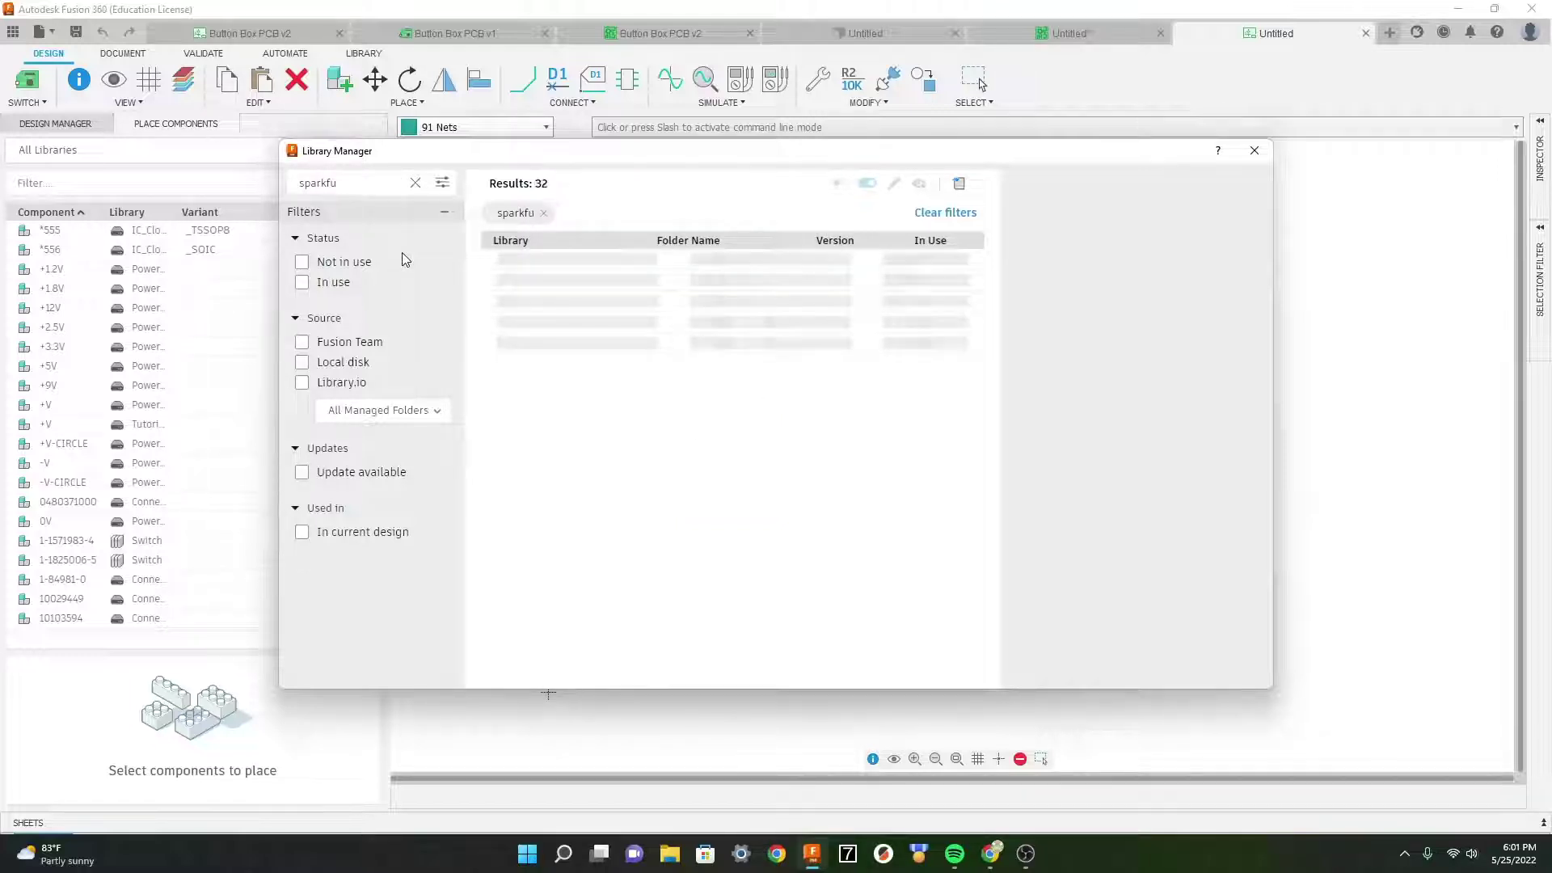
{"action": "key", "text": "BackSpace"}
{"action": "key", "text": "BackSpace"}
{"action": "key", "text": "BackSpace"}
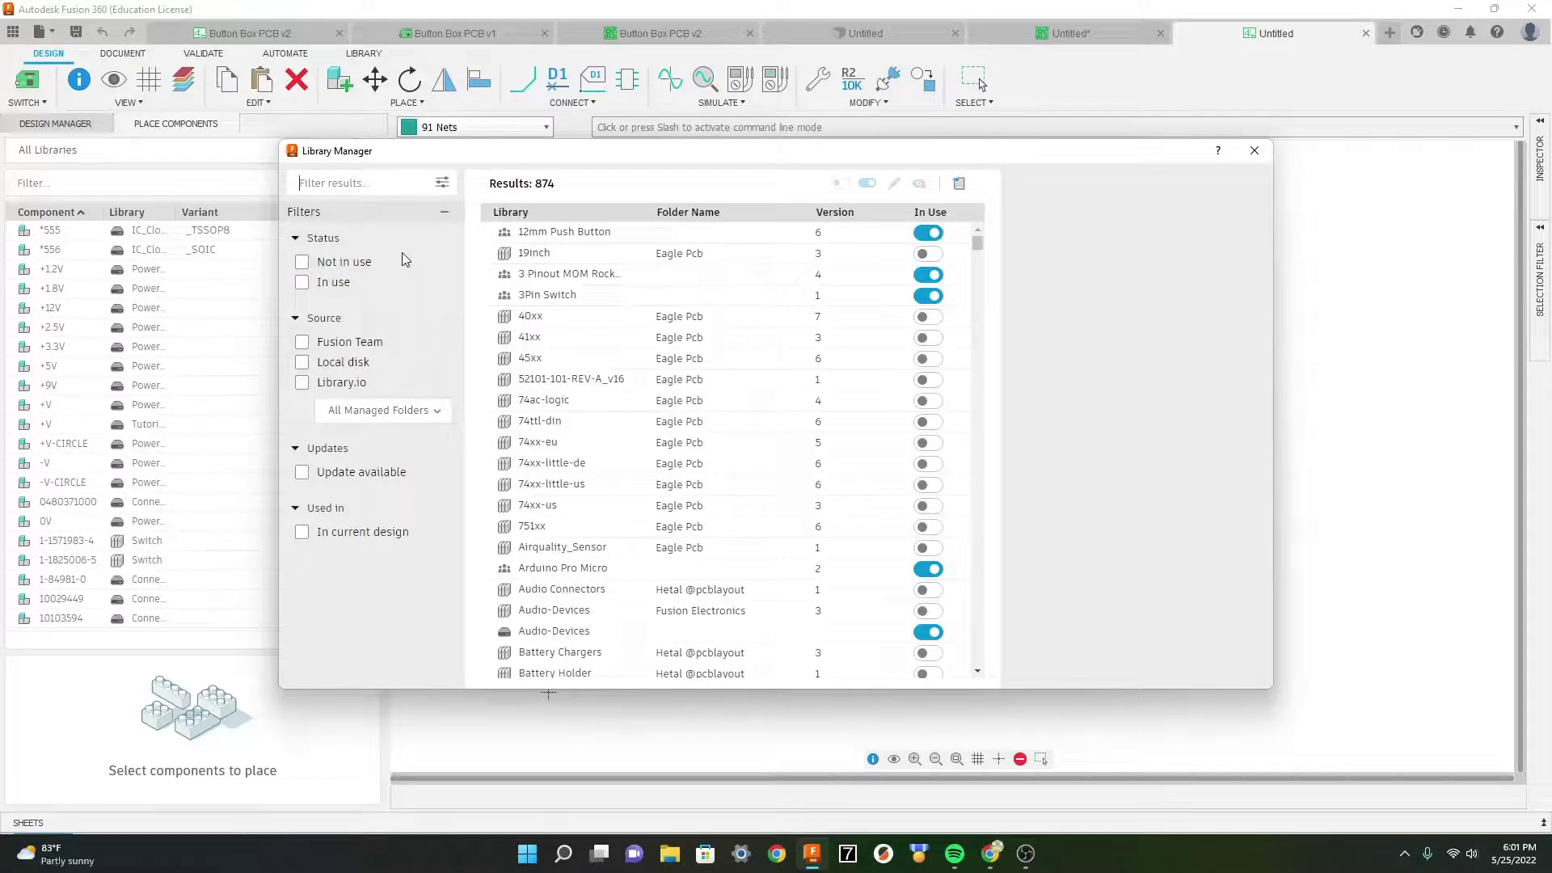
{"action": "type", "text": "spark"}
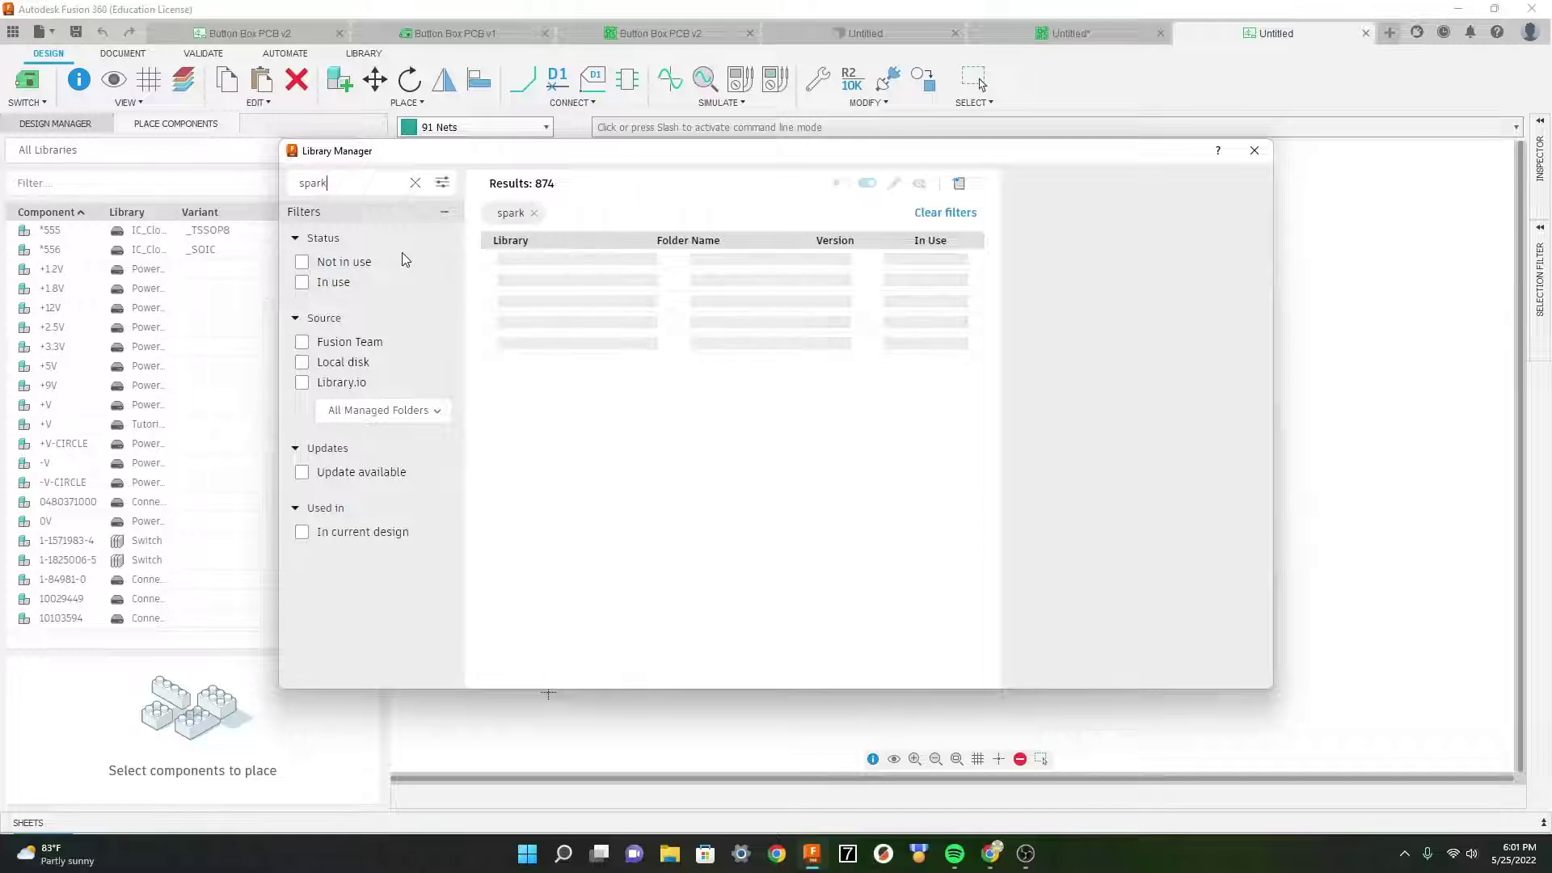
{"action": "type", "text": "fun boards"}
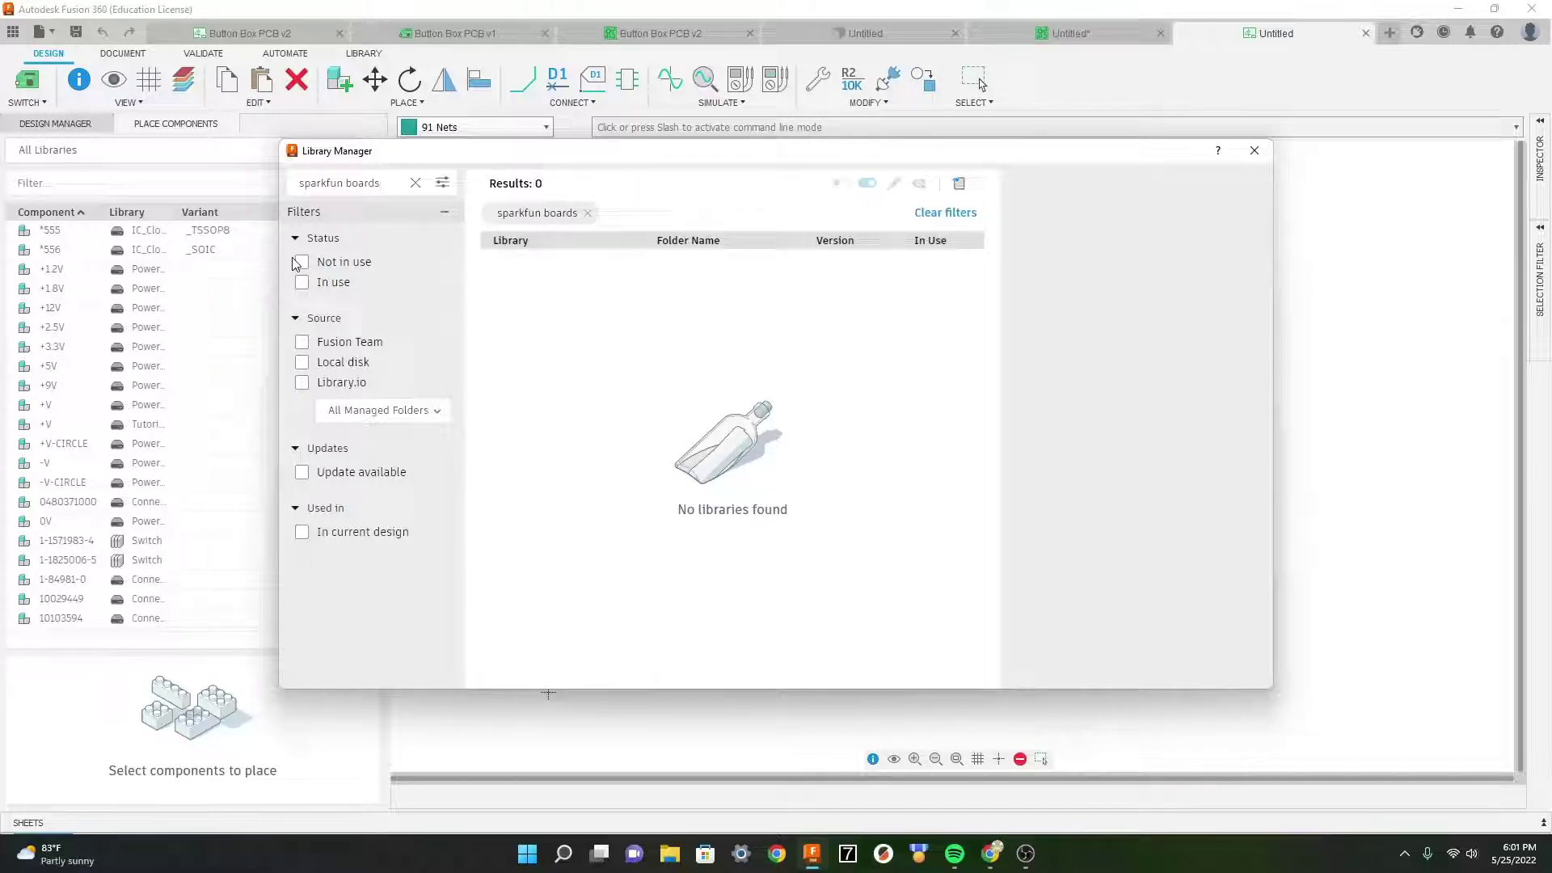
Step: Shorten the library search to "sparkfun" and browse the components of the SparkFun-Boards library
{"action": "key", "text": "BackSpace"}
{"action": "key", "text": "BackSpace"}
{"action": "key", "text": "BackSpace"}
{"action": "key", "text": "BackSpace"}
{"action": "key", "text": "BackSpace"}
{"action": "key", "text": "BackSpace"}
{"action": "key", "text": "BackSpace"}
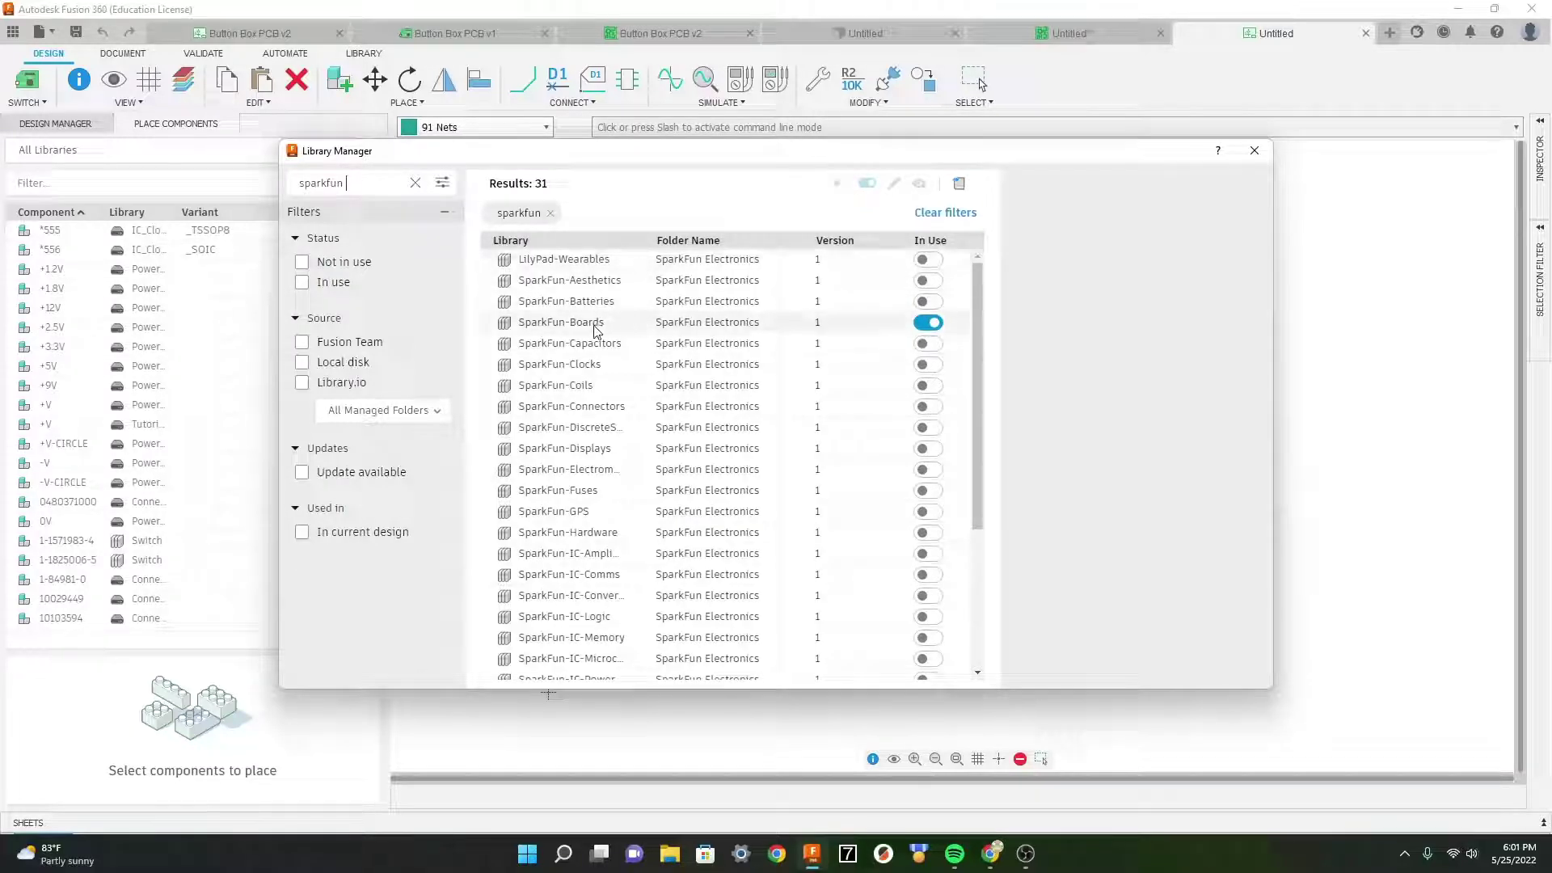
{"action": "left_click", "coordinate": [693, 325]}
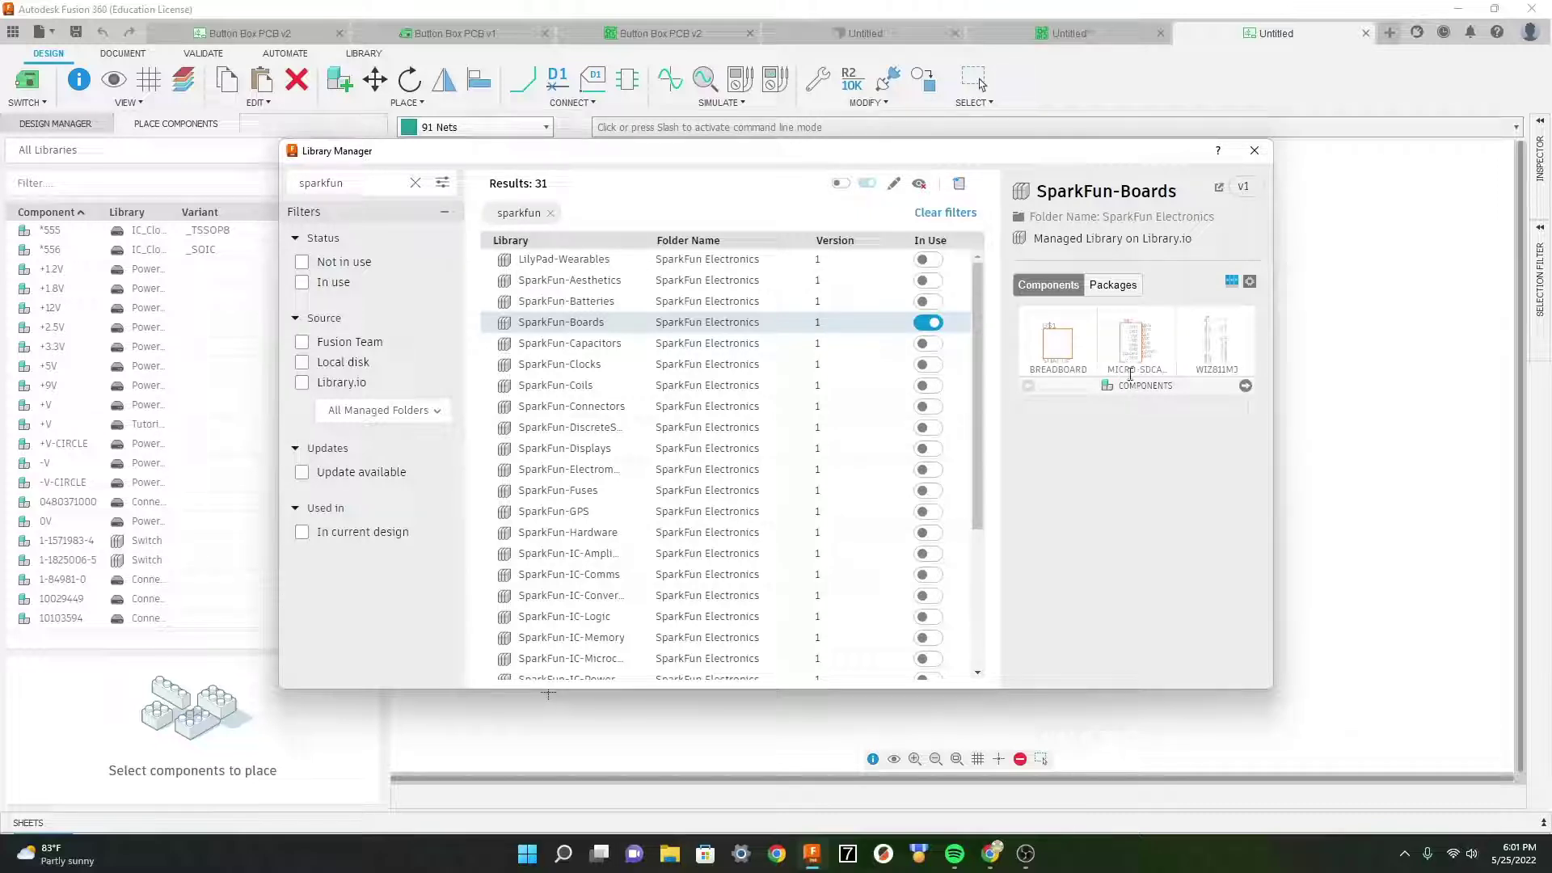
{"action": "left_click", "coordinate": [1246, 385]}
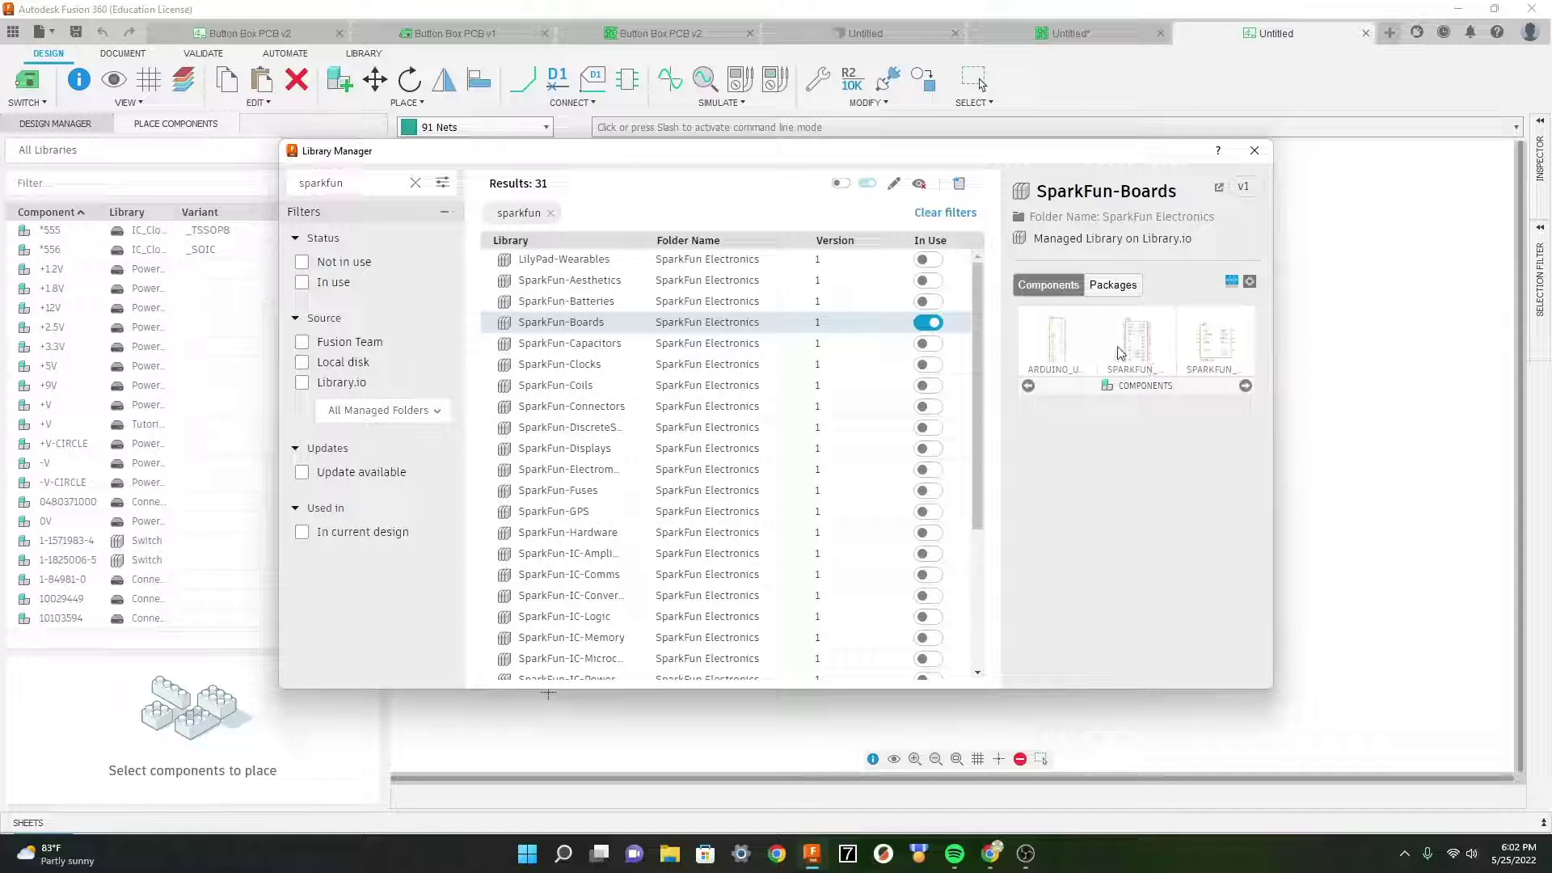
{"action": "left_click", "coordinate": [1246, 385]}
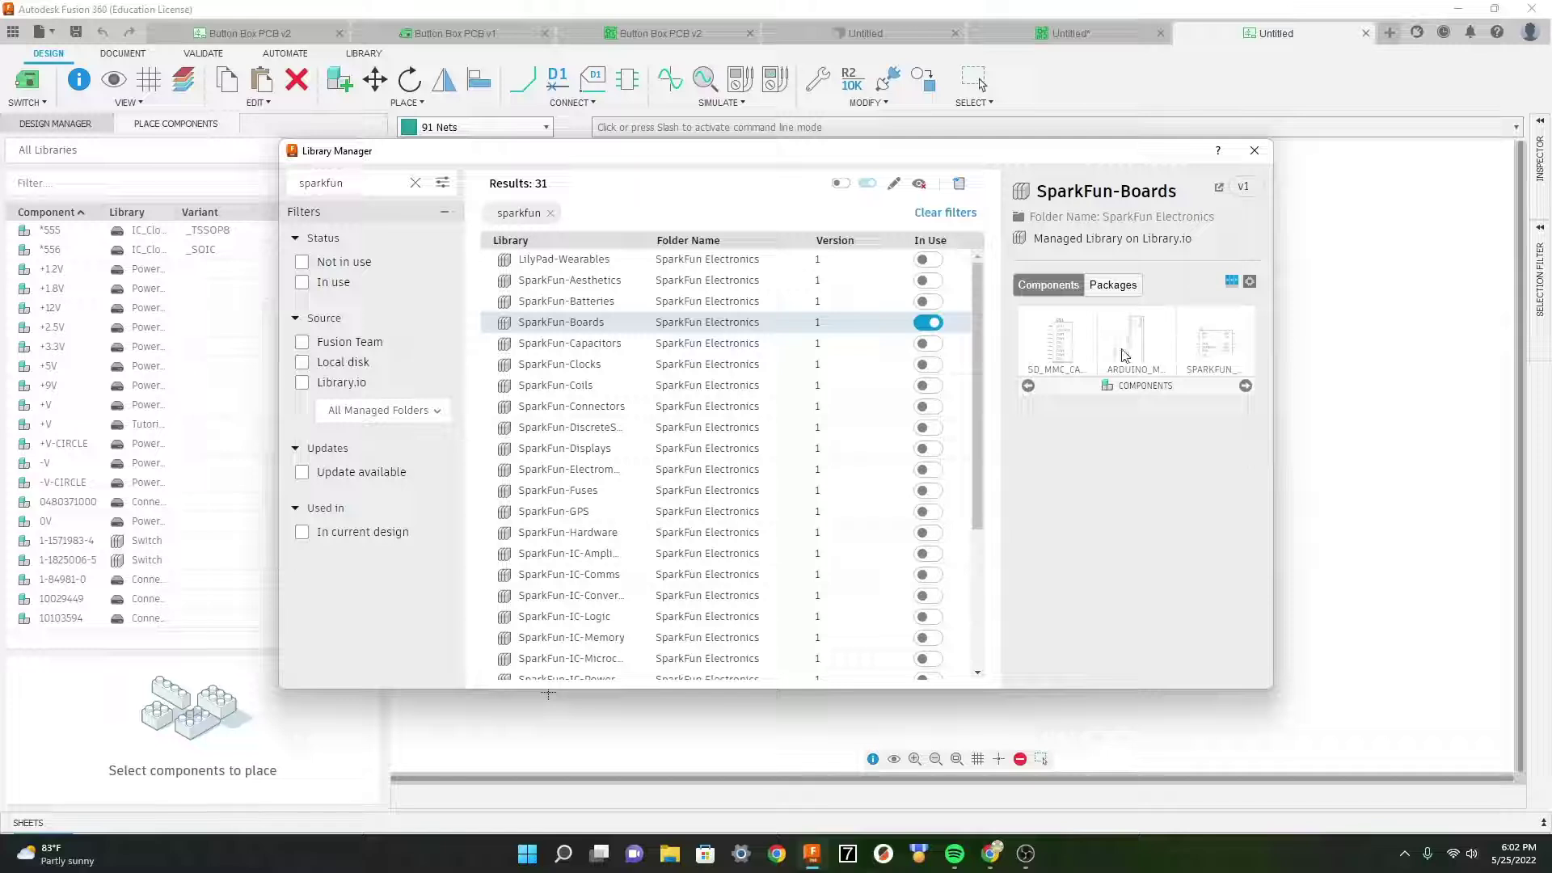
Step: Search the libraries for "switches", view the SparkFun-Switches library's details and close the library manager
{"action": "left_click", "coordinate": [418, 184]}
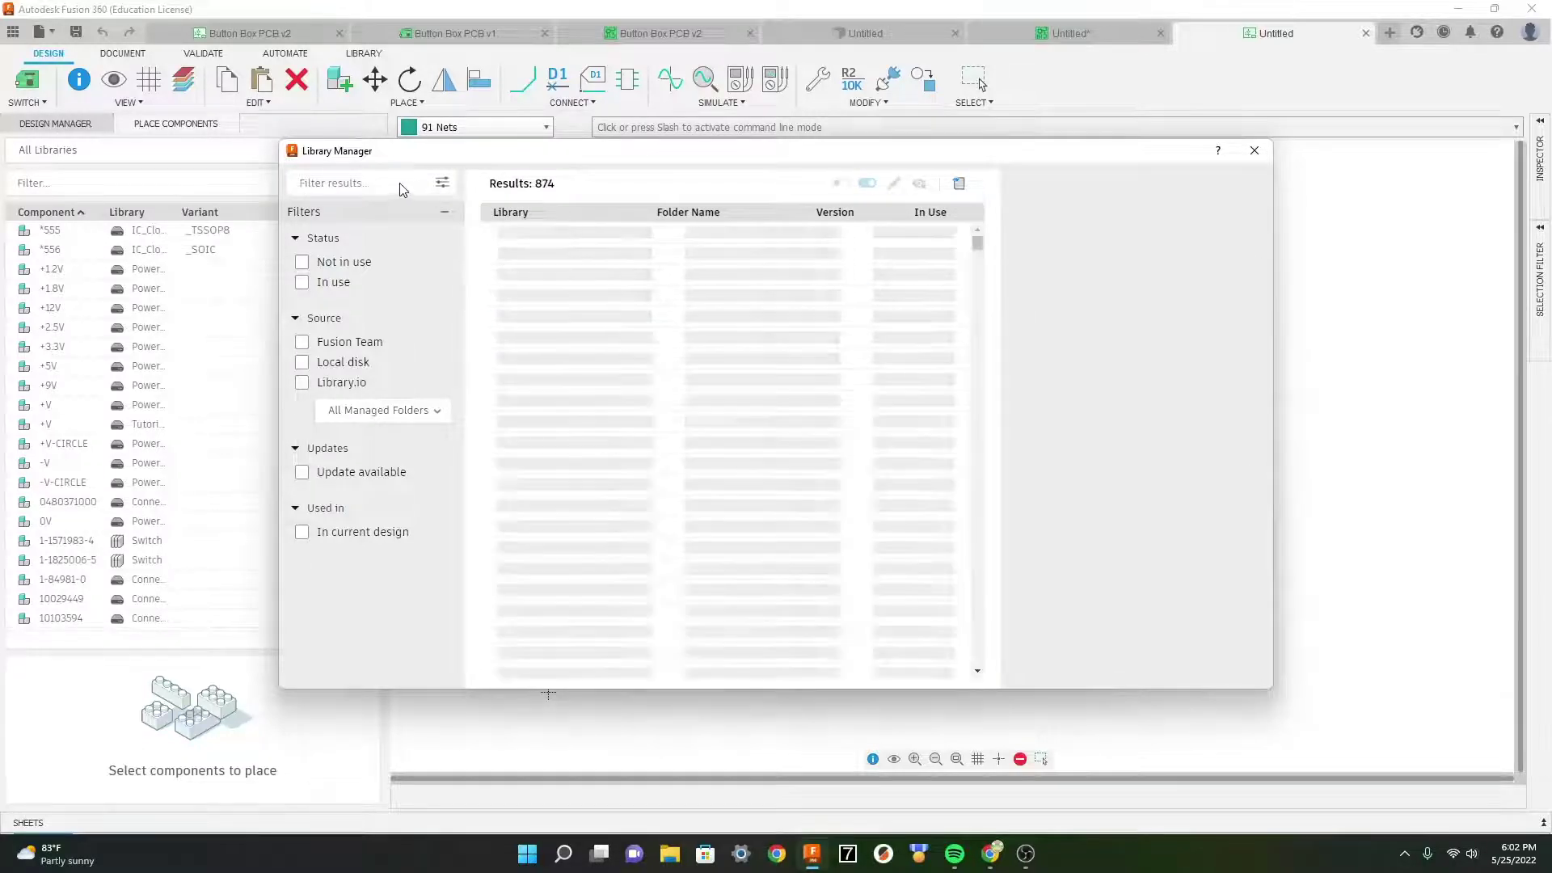
{"action": "type", "text": "switches"}
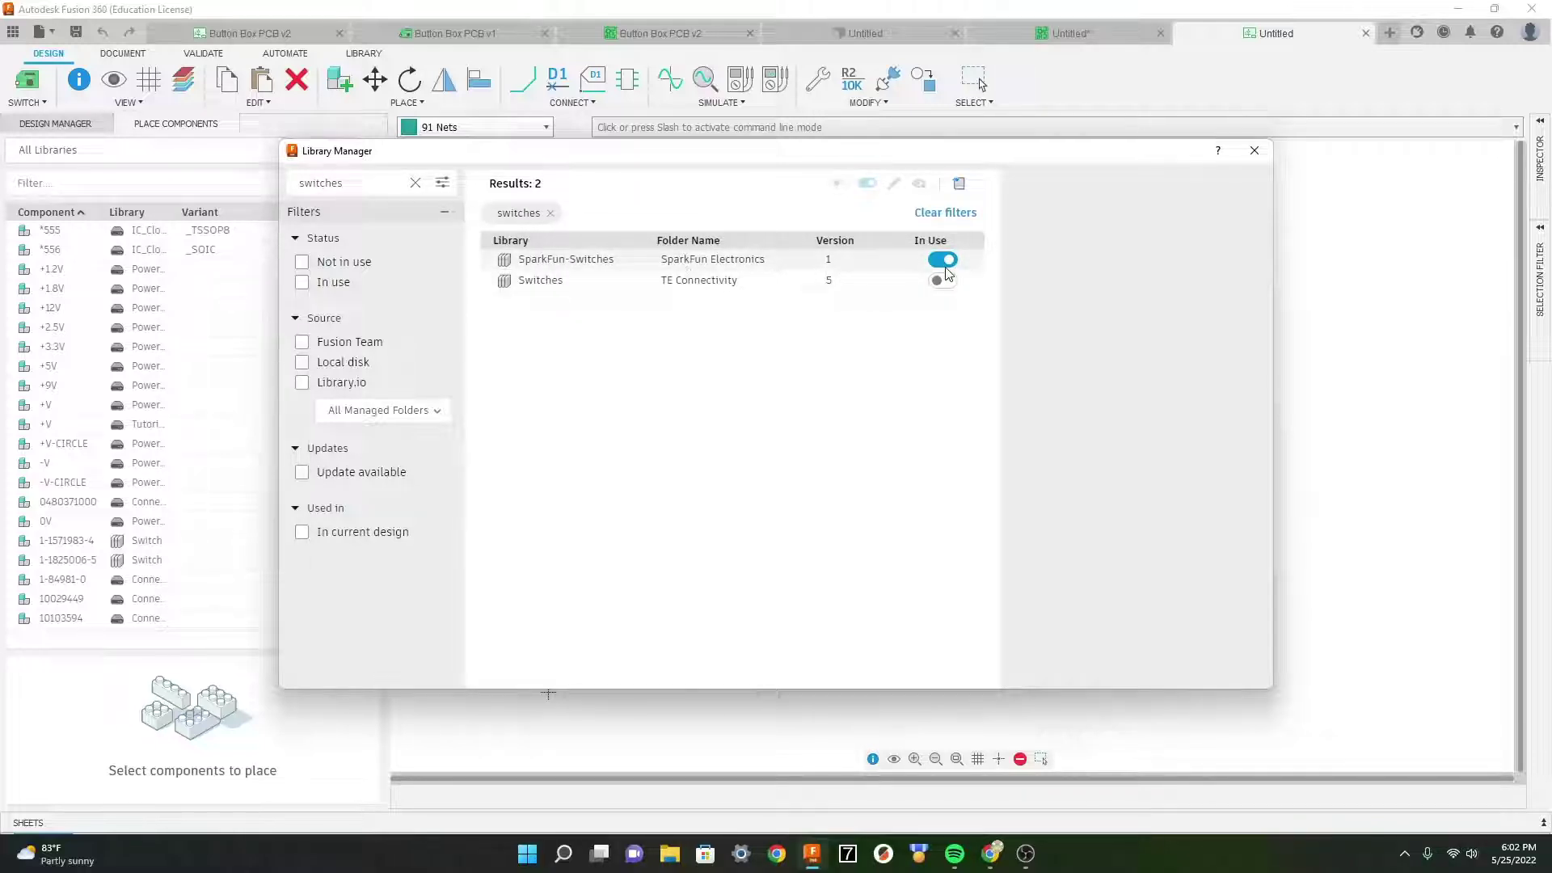
{"action": "left_click", "coordinate": [870, 261]}
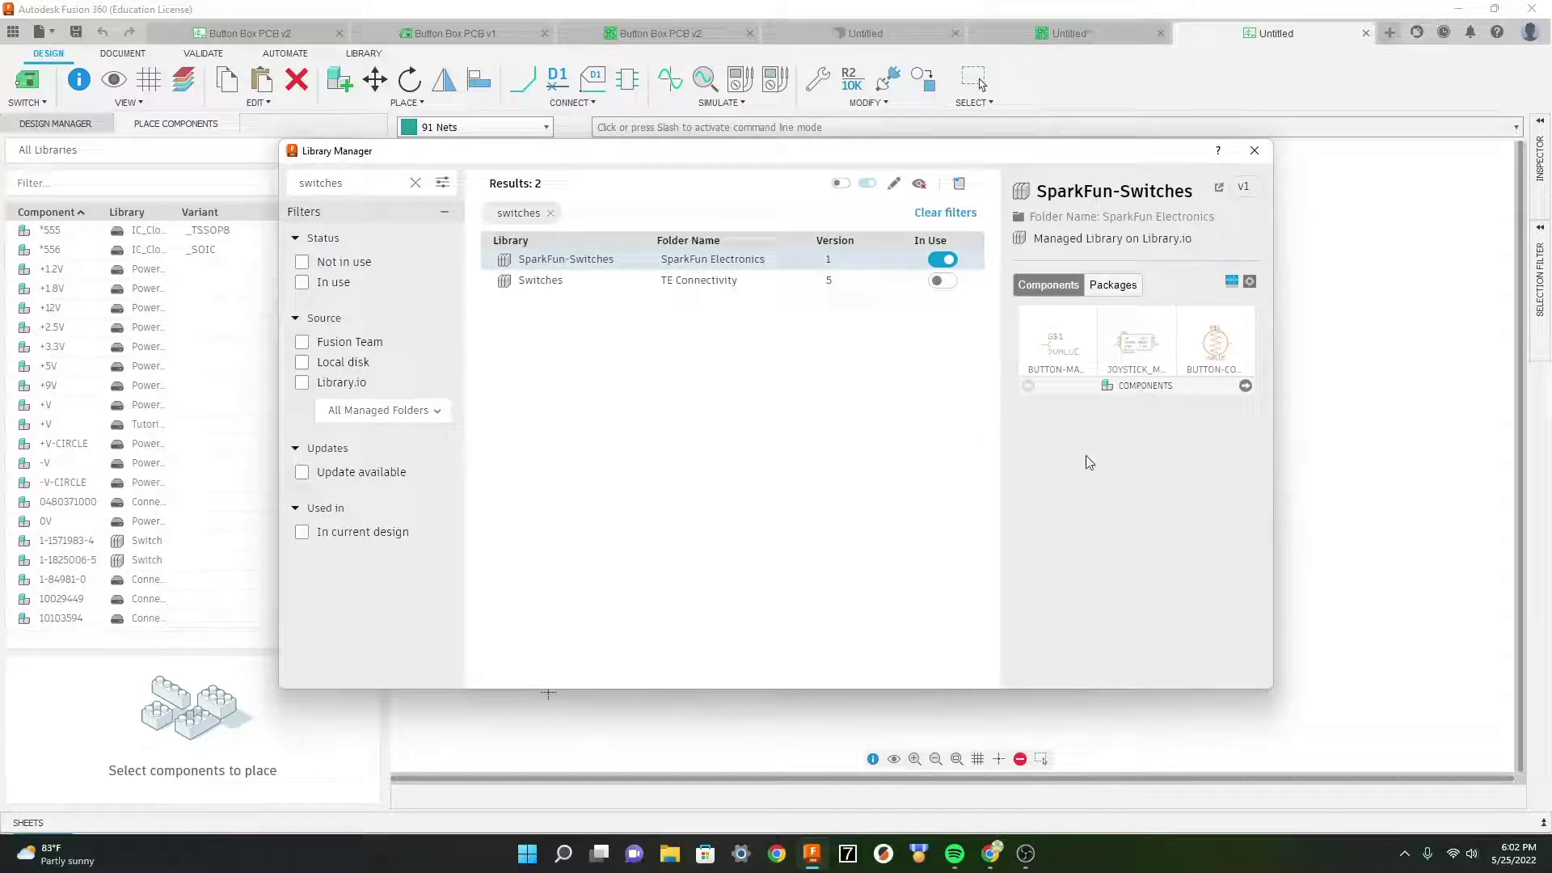
{"action": "left_click", "coordinate": [1254, 150]}
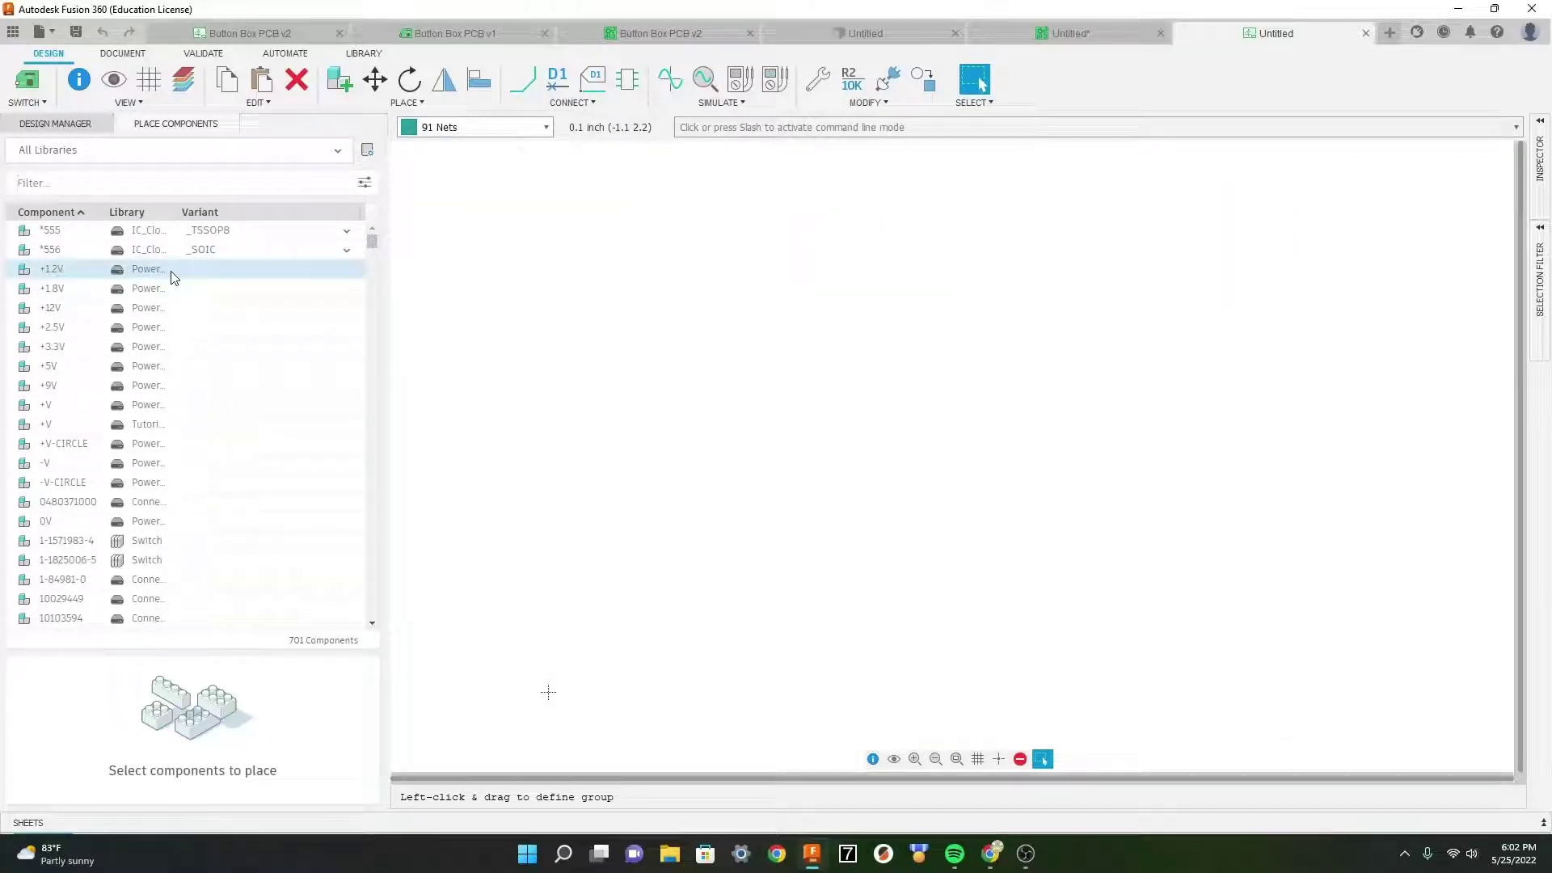
Step: Find the "pro micro" component and place one SPARKFUN_PRO_MICRO near the middle of the schematic
{"action": "type", "text": "pro m"}
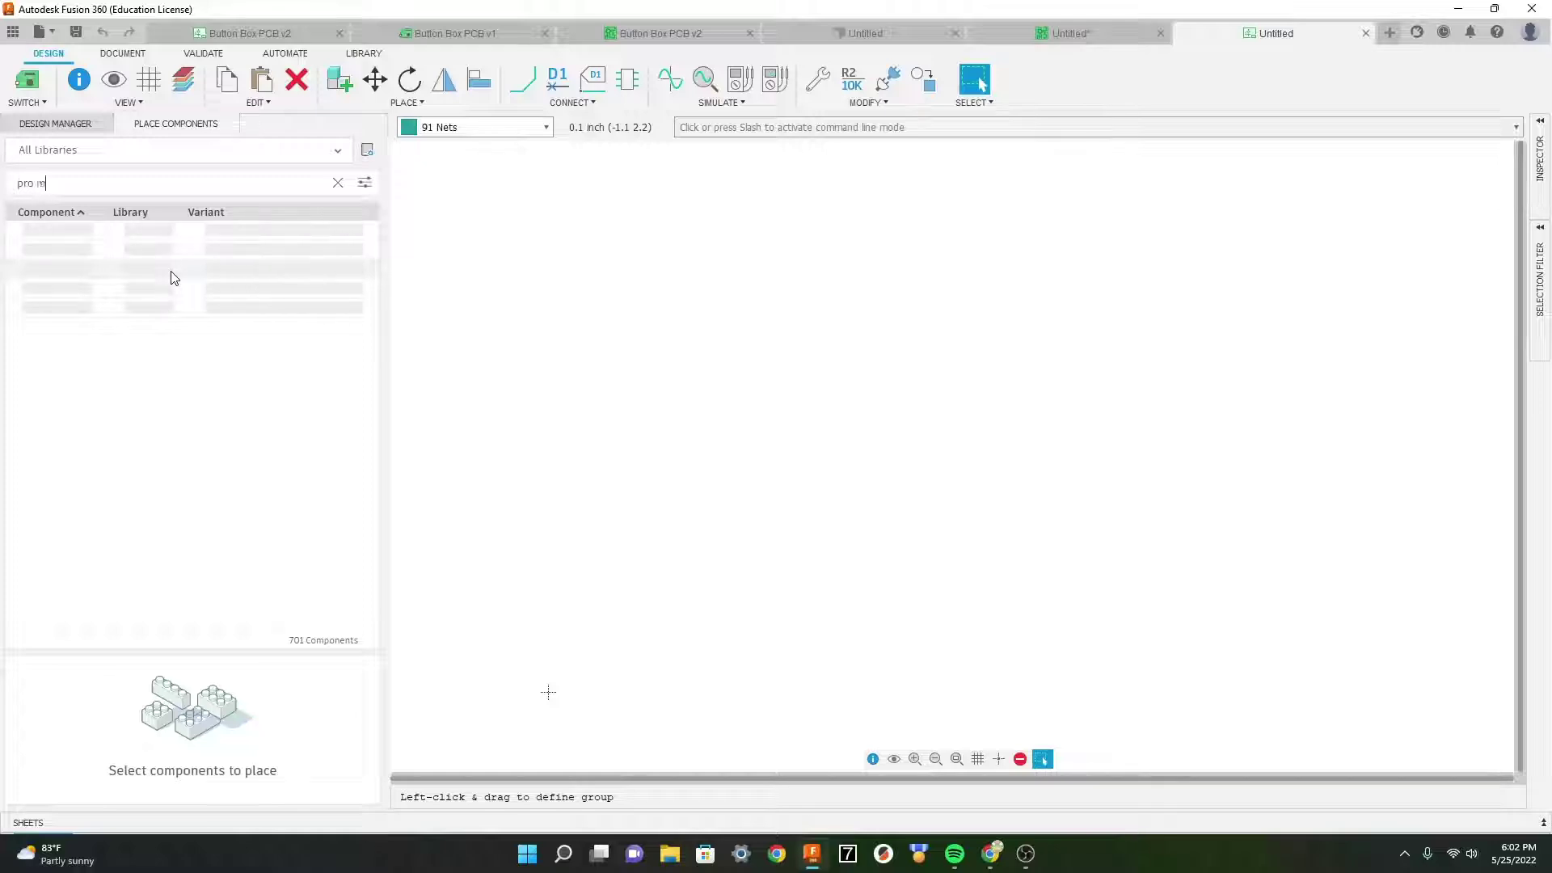
{"action": "type", "text": "icro"}
{"action": "left_click", "coordinate": [152, 235]}
{"action": "double_click", "coordinate": [152, 235]}
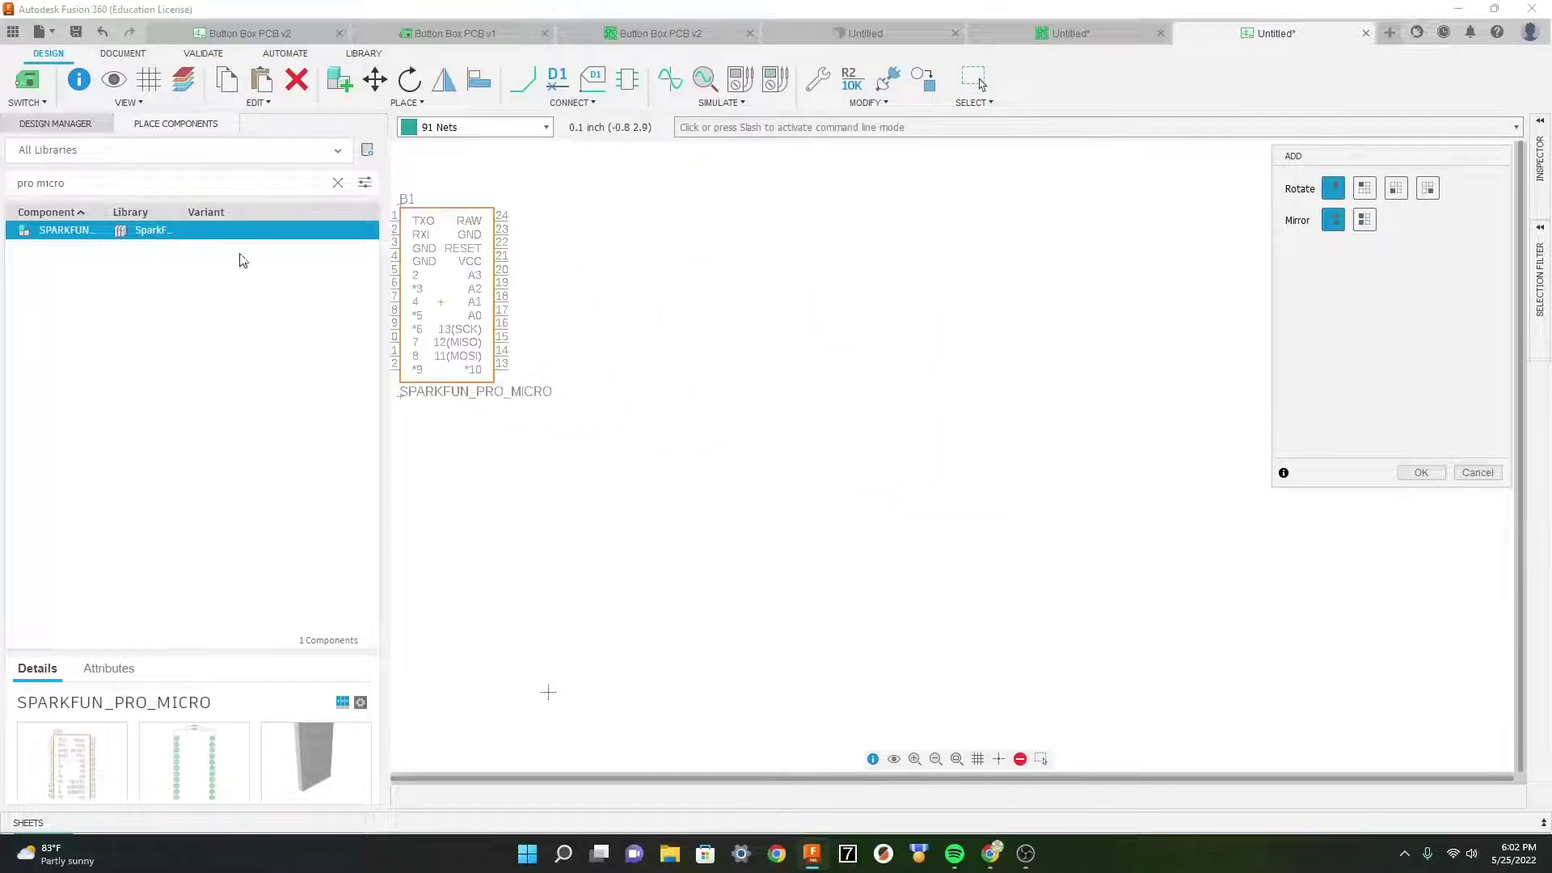
{"action": "left_click", "coordinate": [914, 478]}
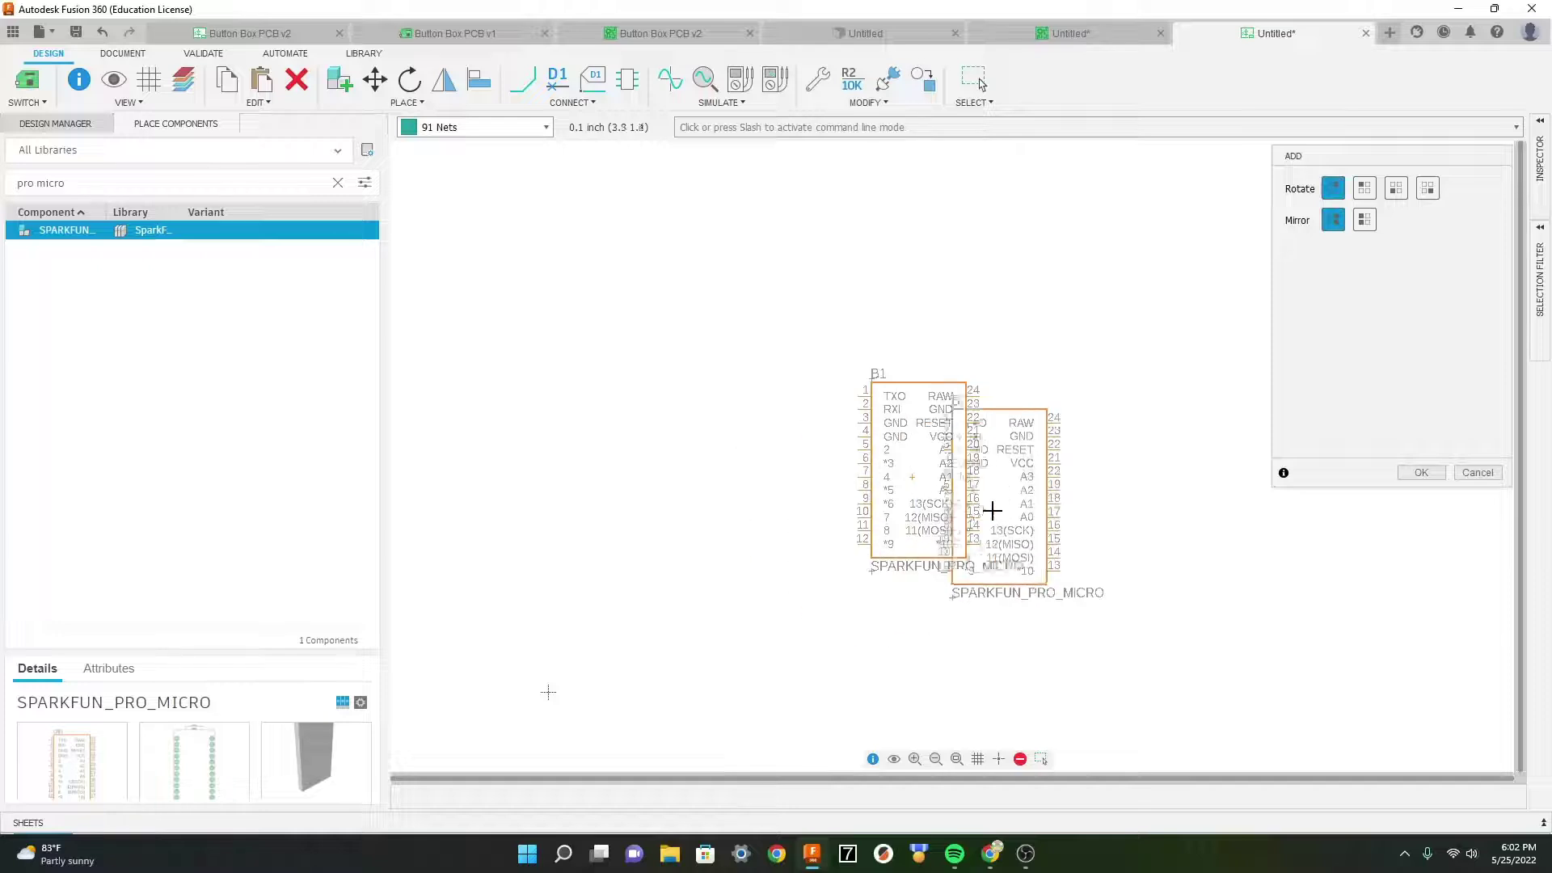
{"action": "left_click", "coordinate": [1421, 472]}
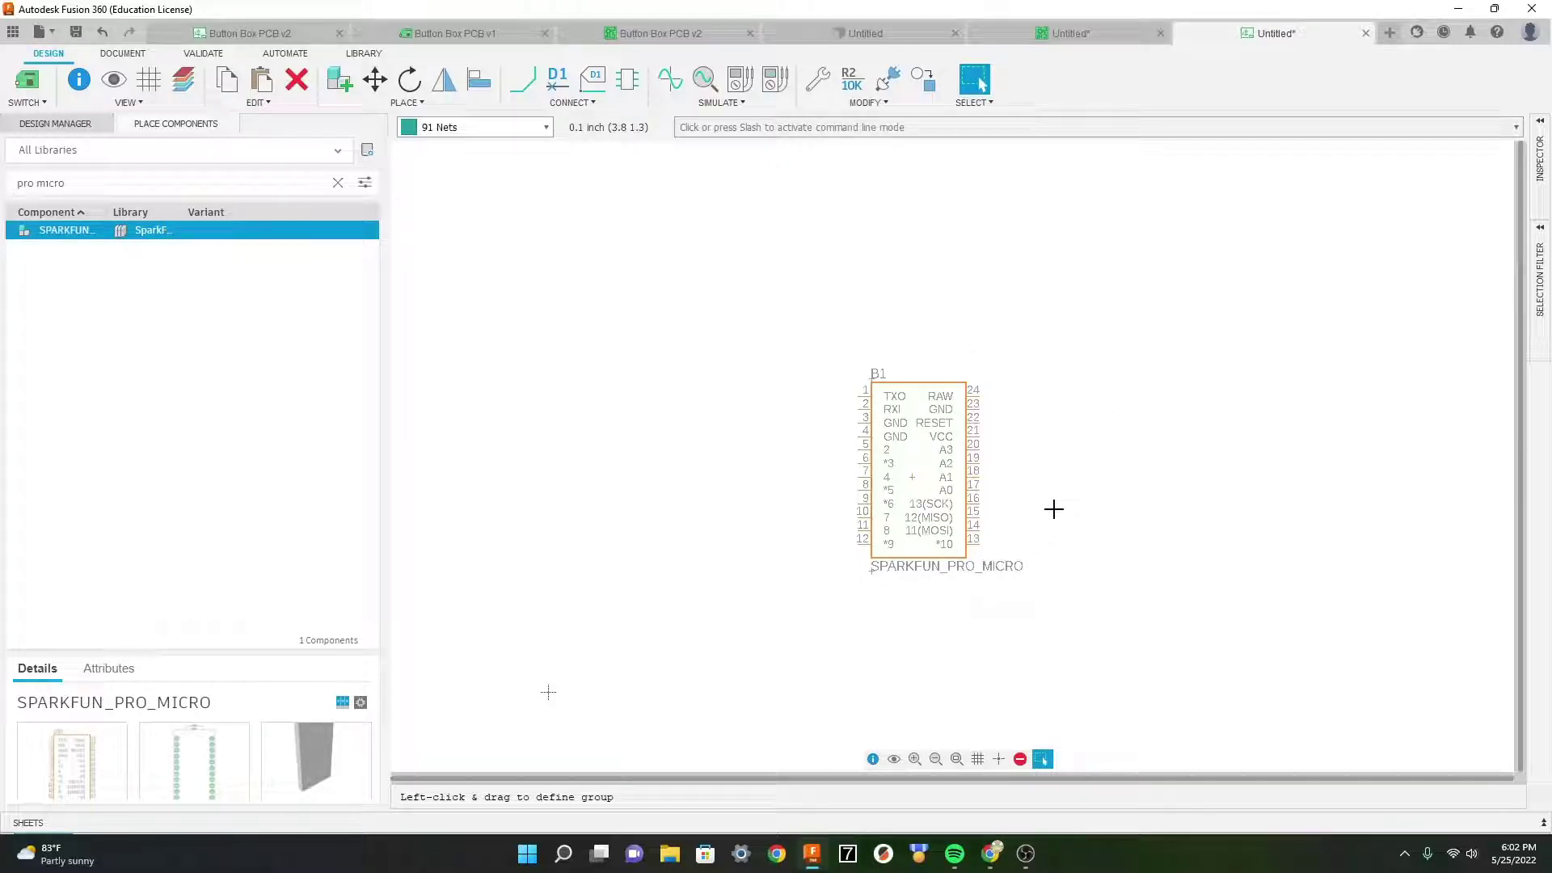
Step: Replace the component filter with "rotary encoder"
{"action": "left_click", "coordinate": [338, 183]}
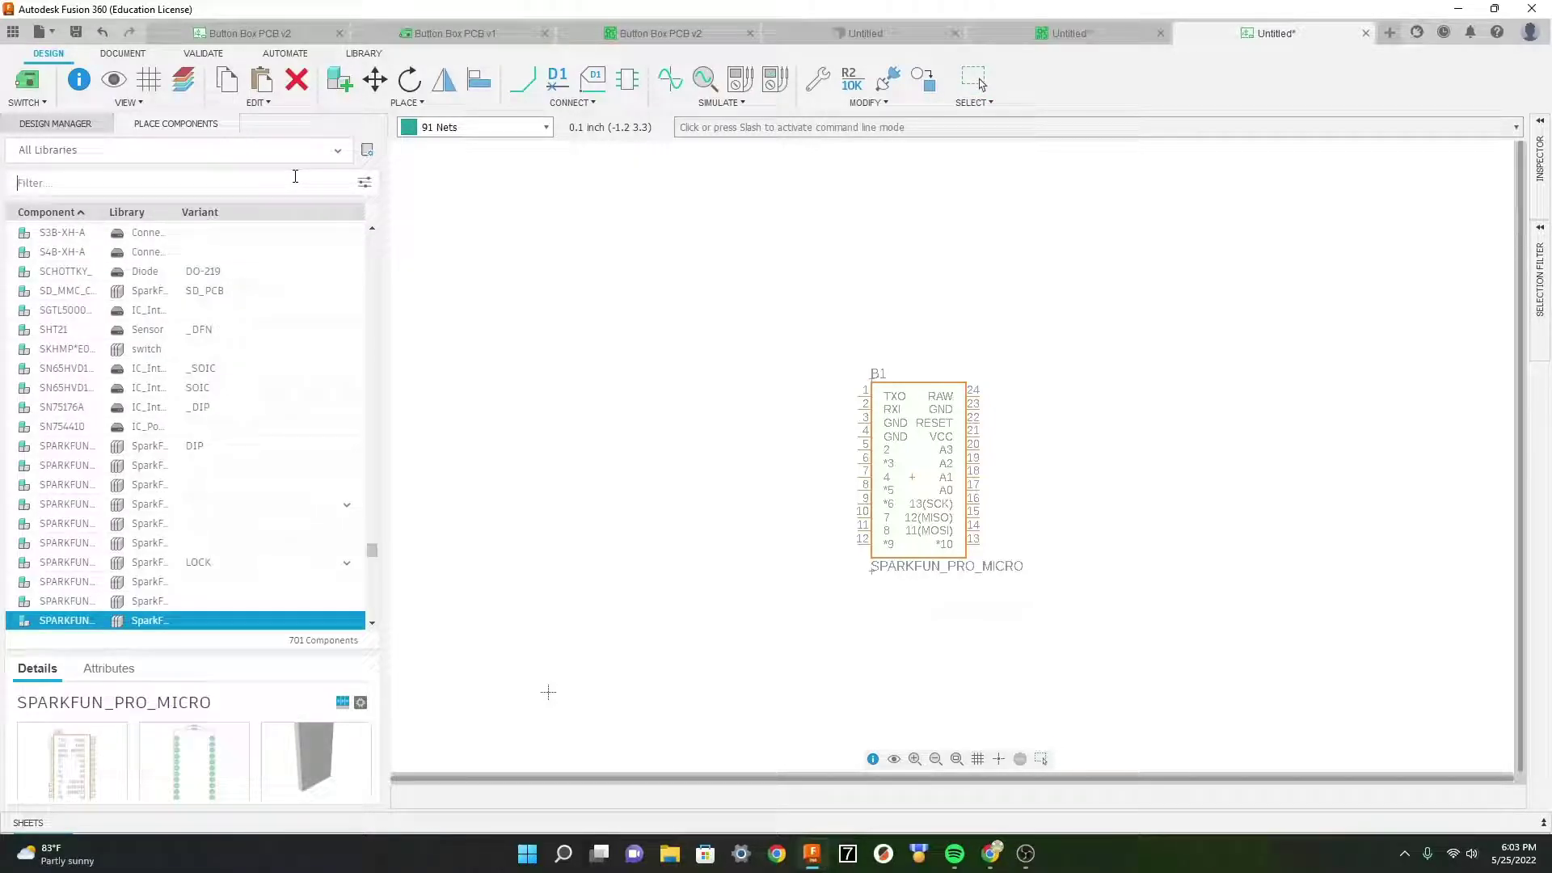
{"action": "type", "text": "rot"}
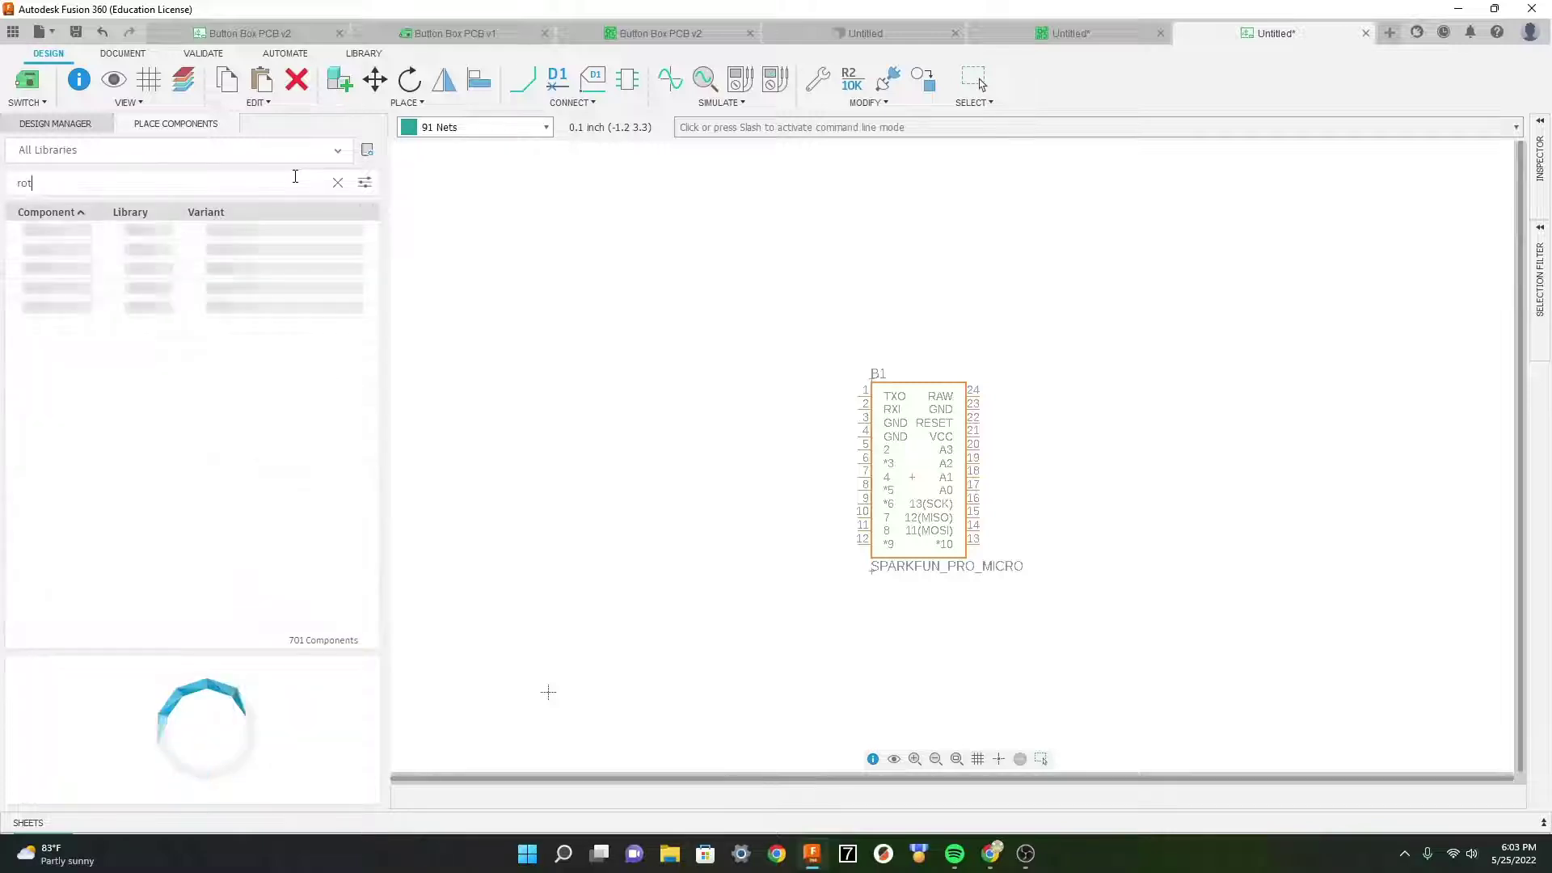
{"action": "type", "text": "ary encoder"}
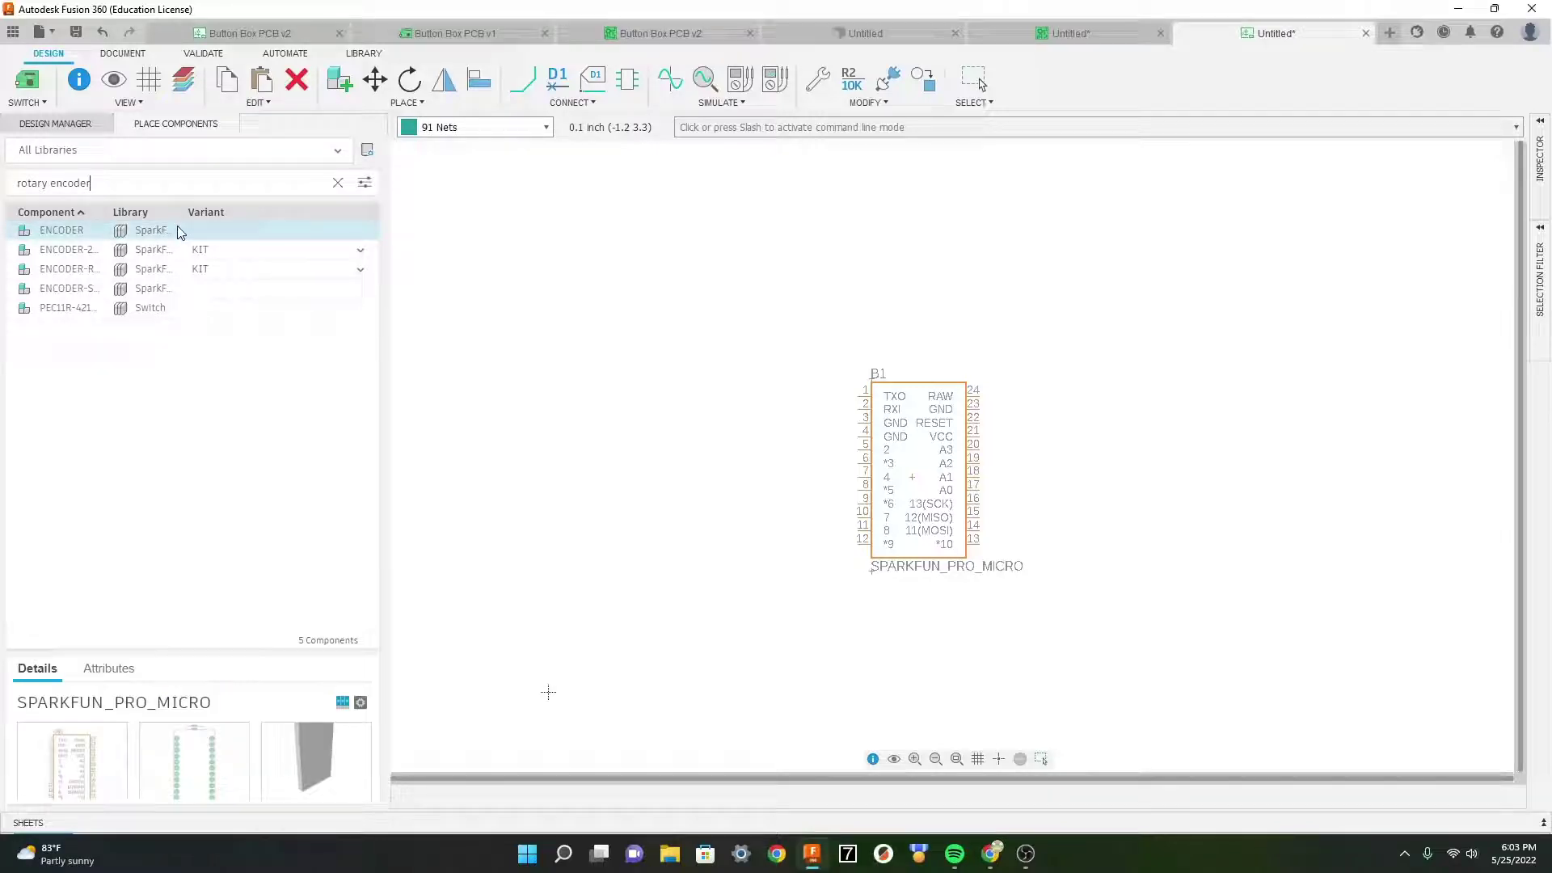
Step: Examine the symbol, footprint and description of the first four rotary encoder components
{"action": "left_click", "coordinate": [181, 232]}
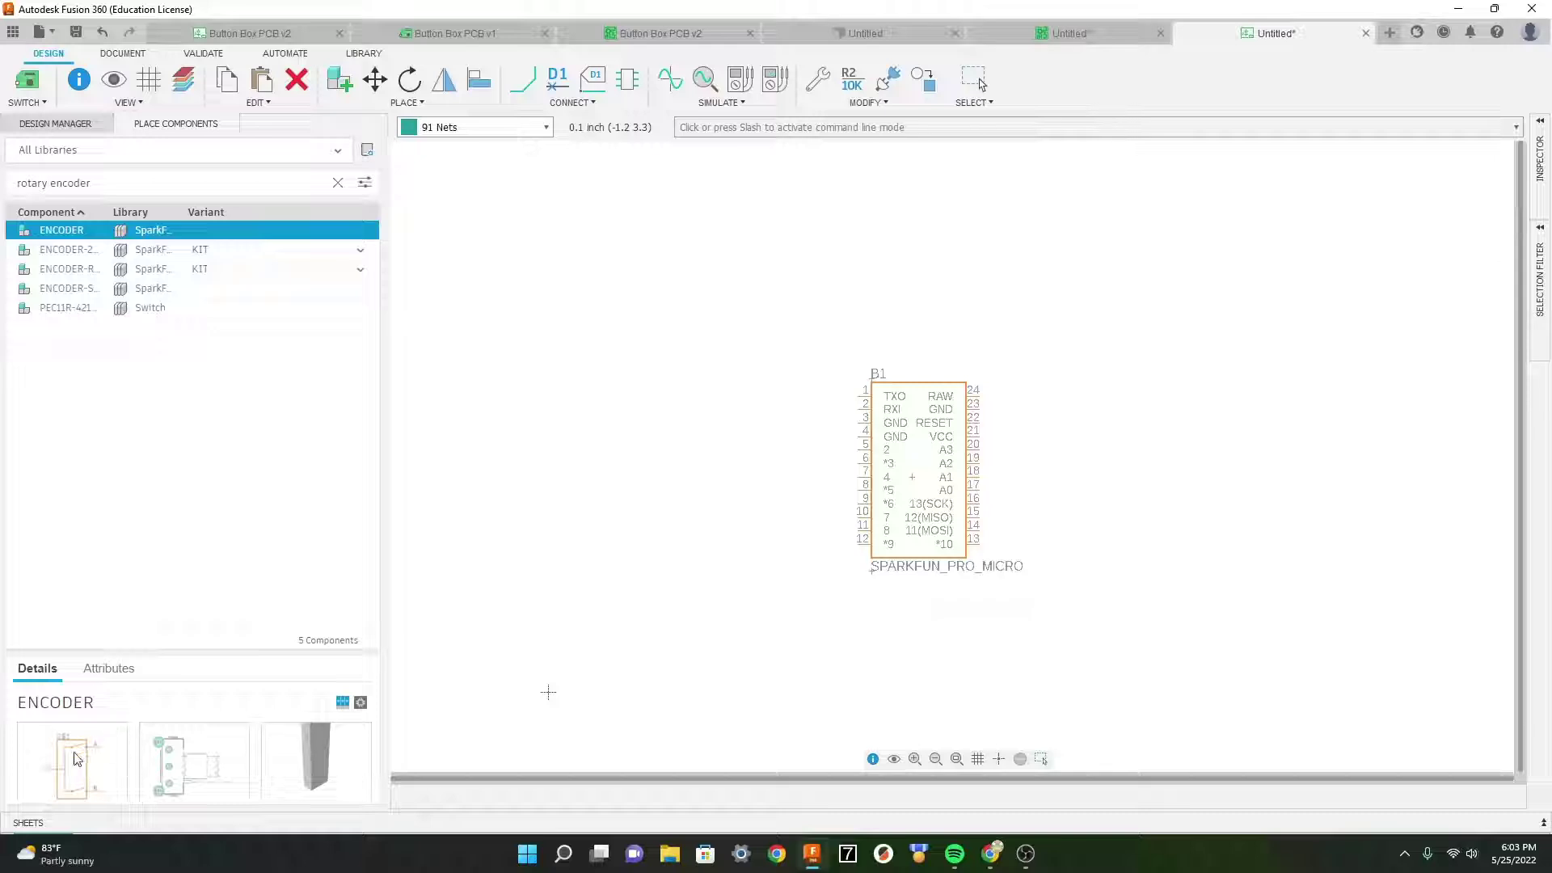
{"action": "scroll", "coordinate": [136, 755], "scroll_direction": "down", "scroll_amount": 1}
{"action": "scroll", "coordinate": [136, 756], "scroll_direction": "up", "scroll_amount": 1}
{"action": "scroll", "coordinate": [136, 756], "scroll_direction": "down", "scroll_amount": 1}
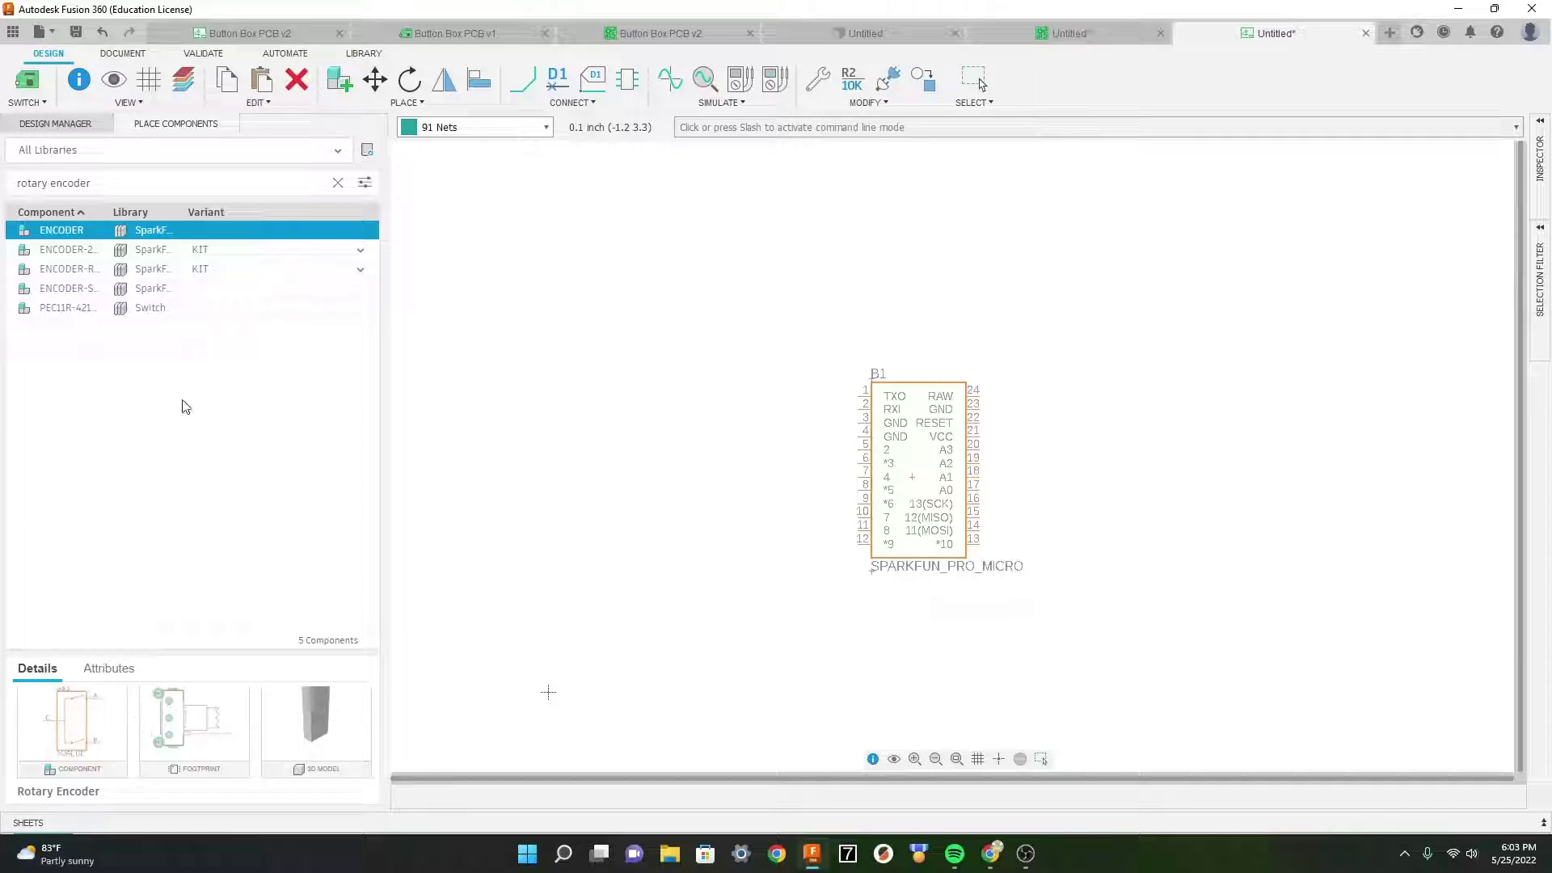
{"action": "left_click", "coordinate": [158, 257]}
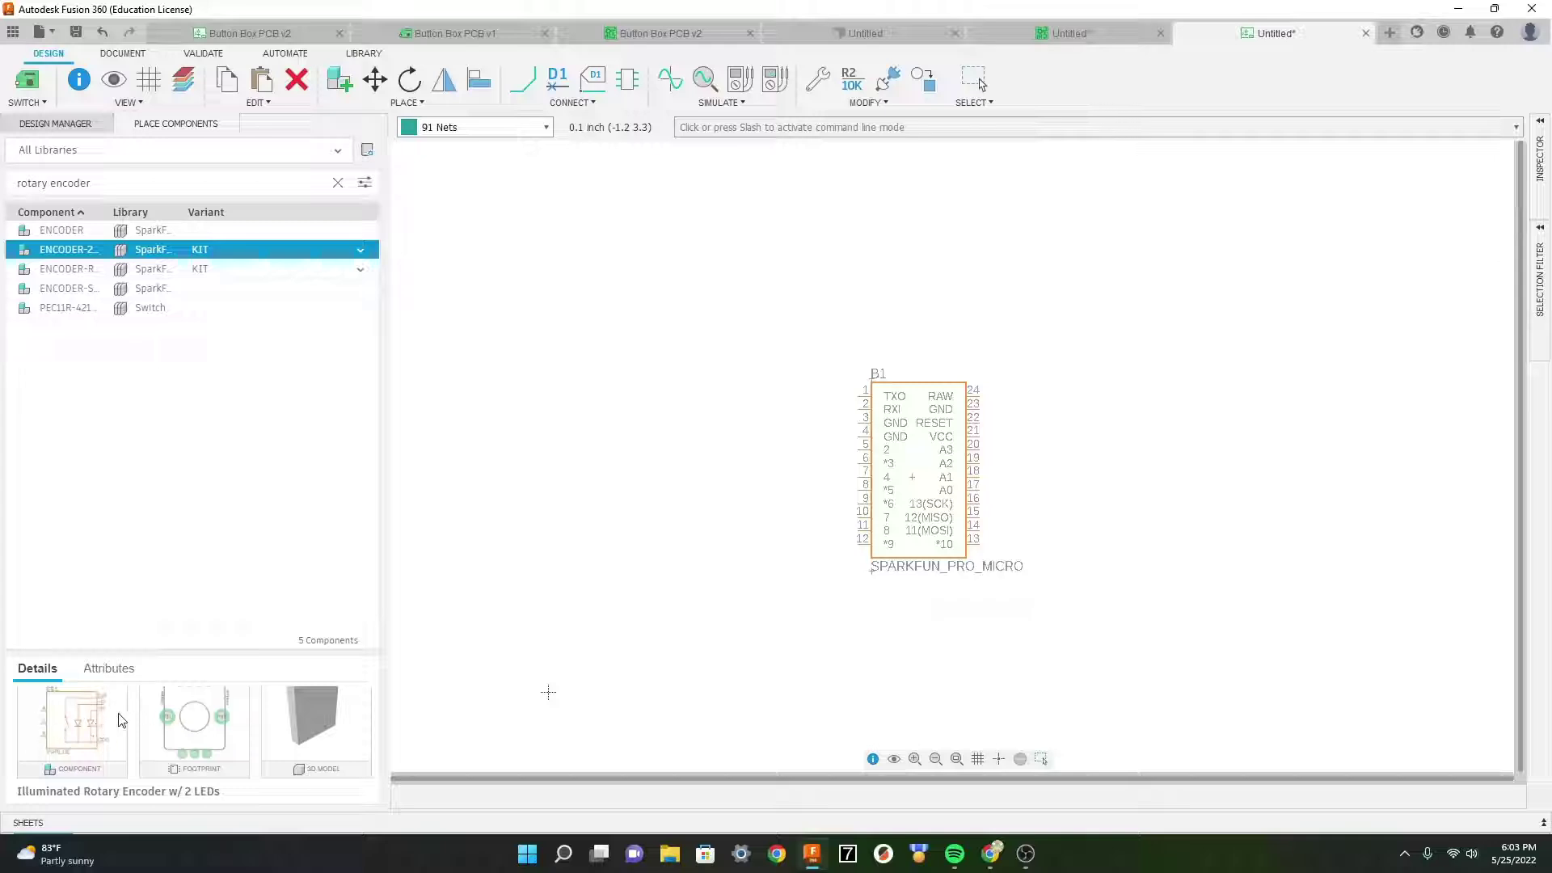
{"action": "left_click", "coordinate": [89, 270]}
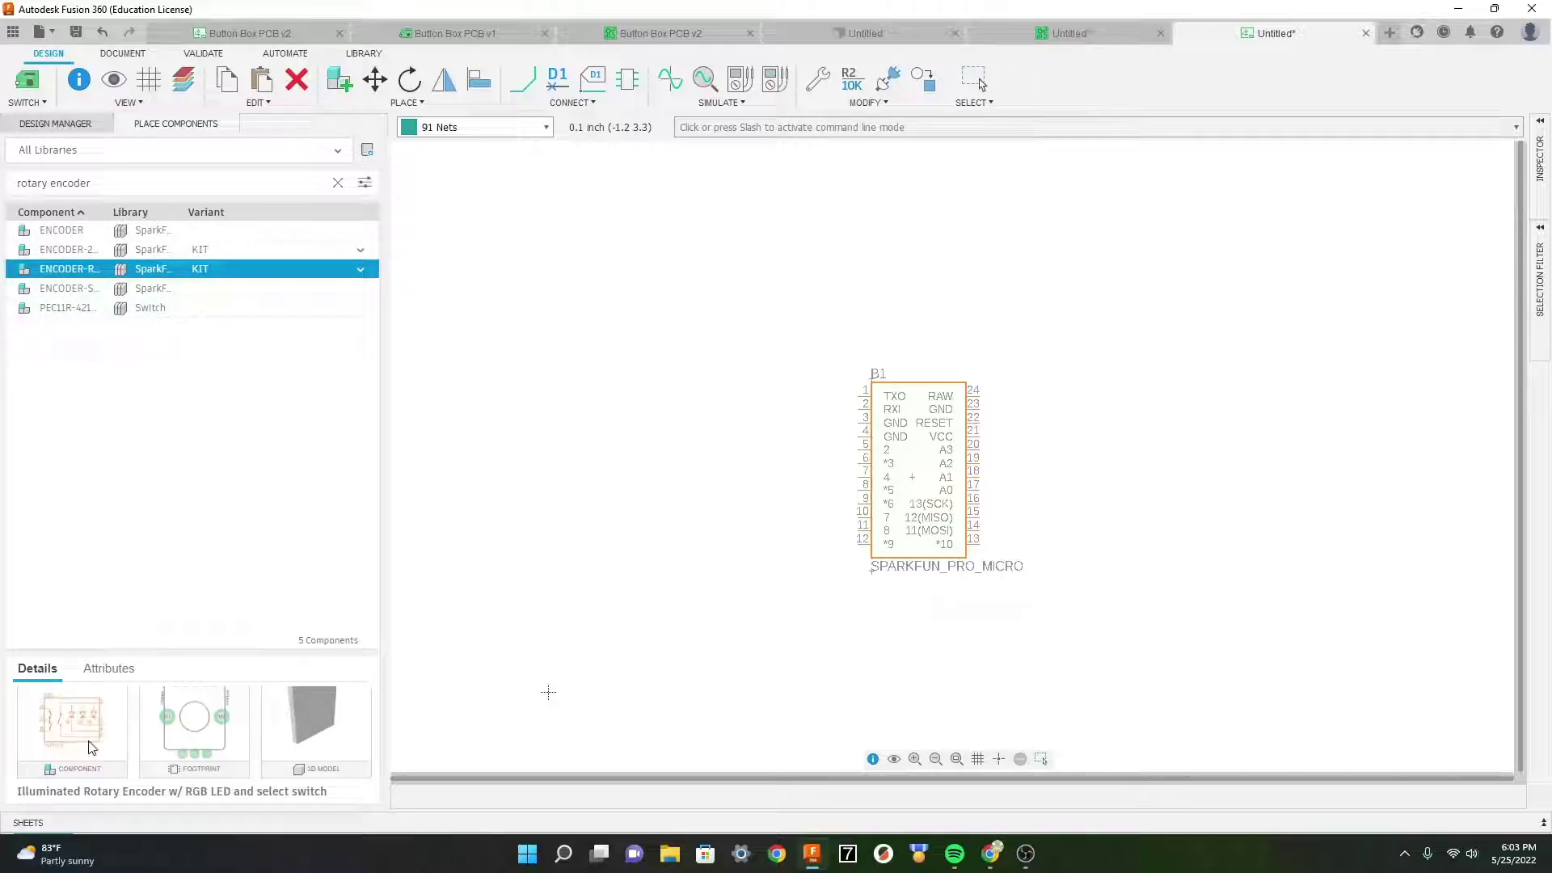
{"action": "left_click", "coordinate": [97, 288]}
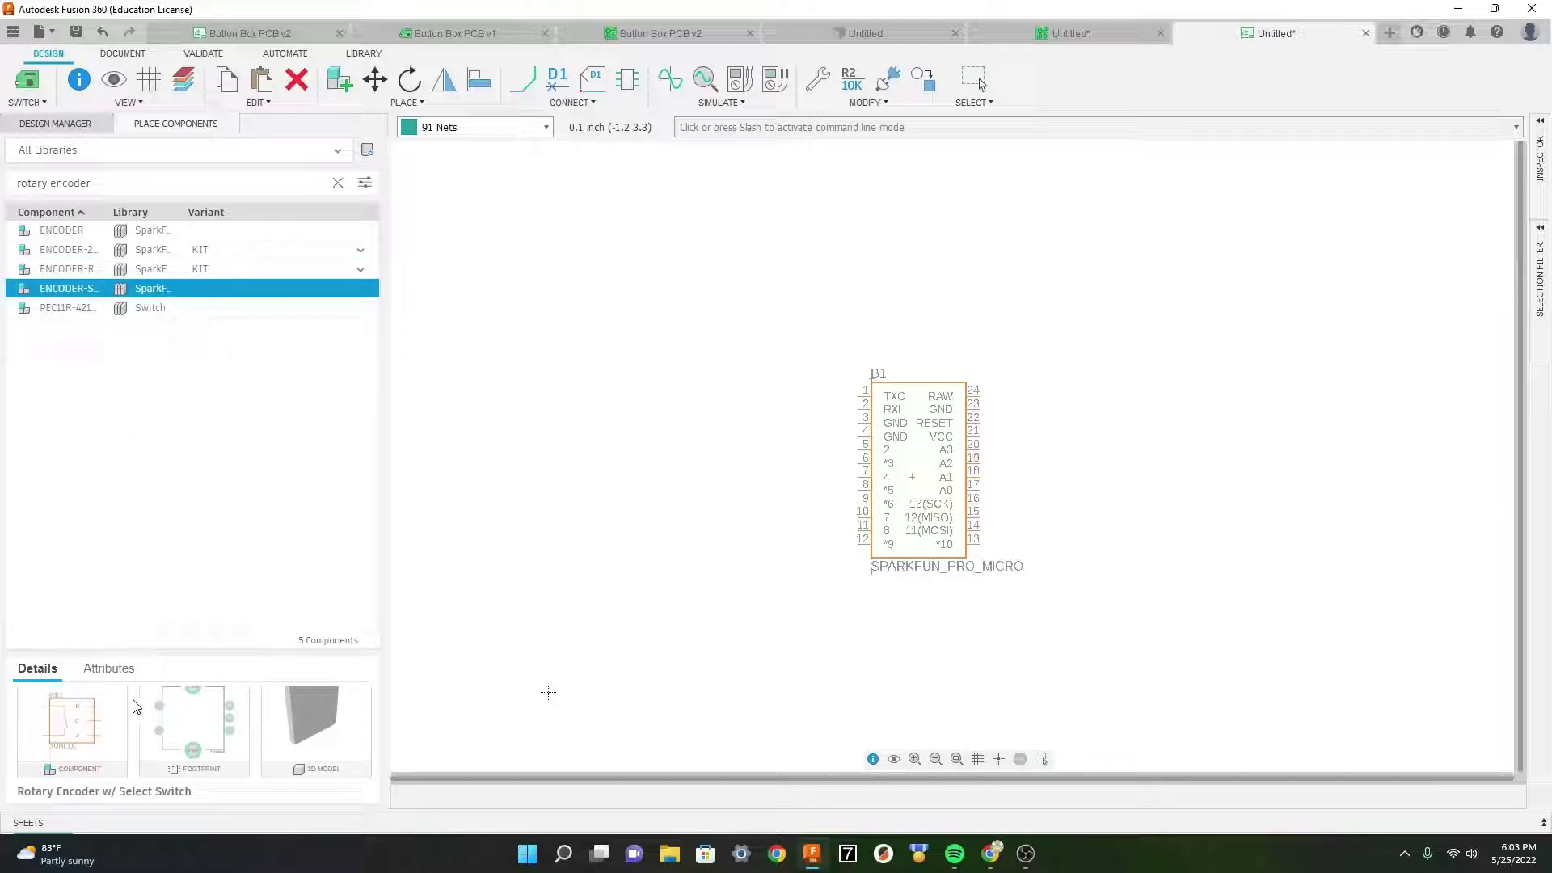
Step: Place one ENCODER-SWITCH component, the rotary encoder with select switch, to the left of the Pro Micro
{"action": "double_click", "coordinate": [114, 291]}
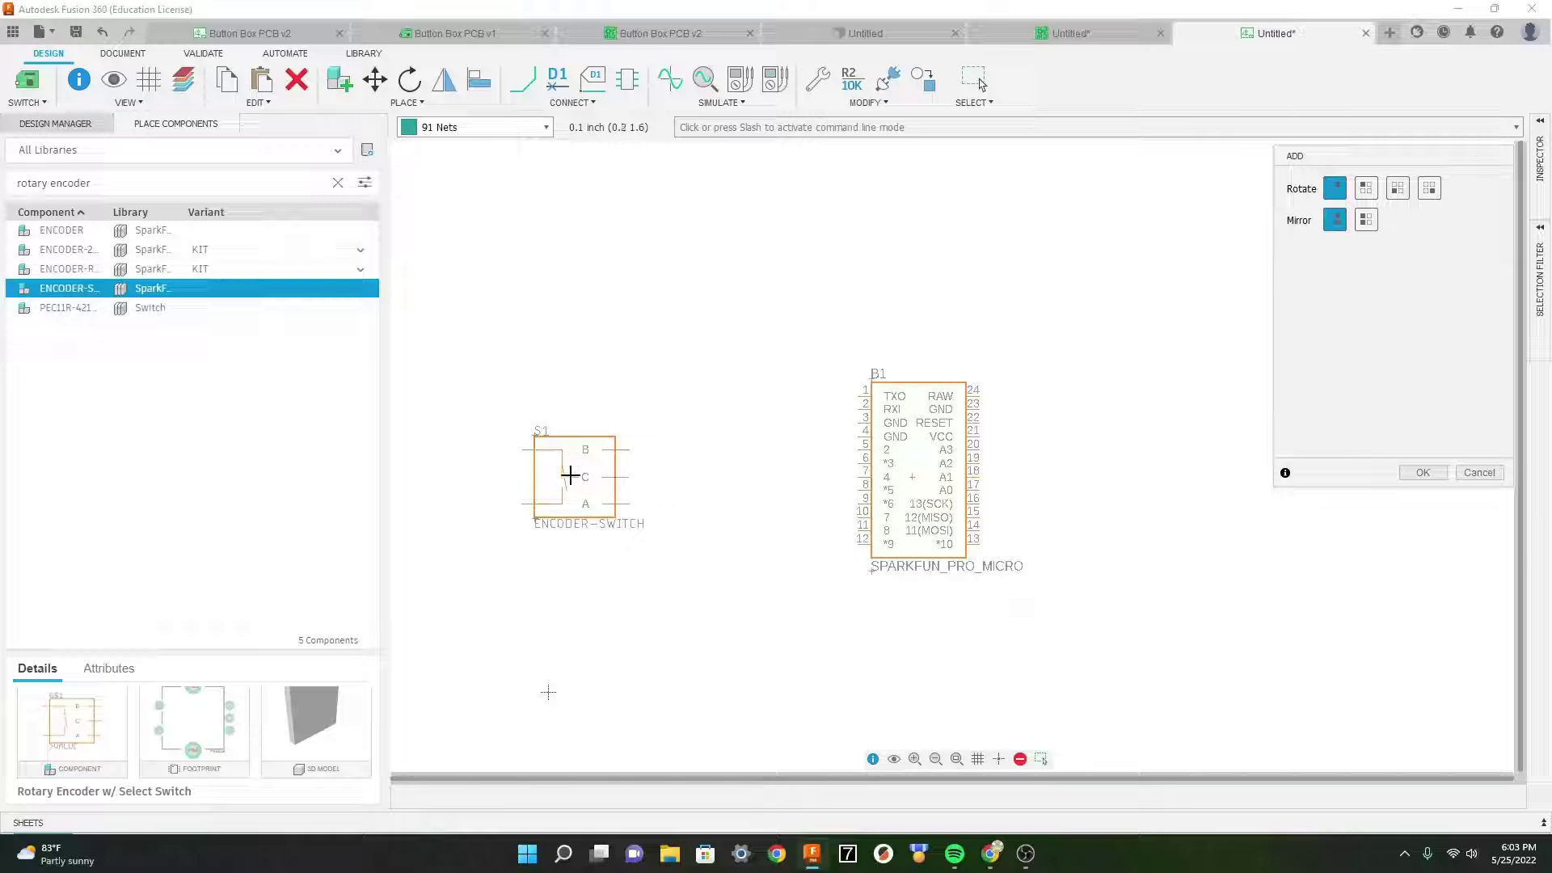
{"action": "left_click", "coordinate": [570, 476]}
{"action": "key", "text": "Escape"}
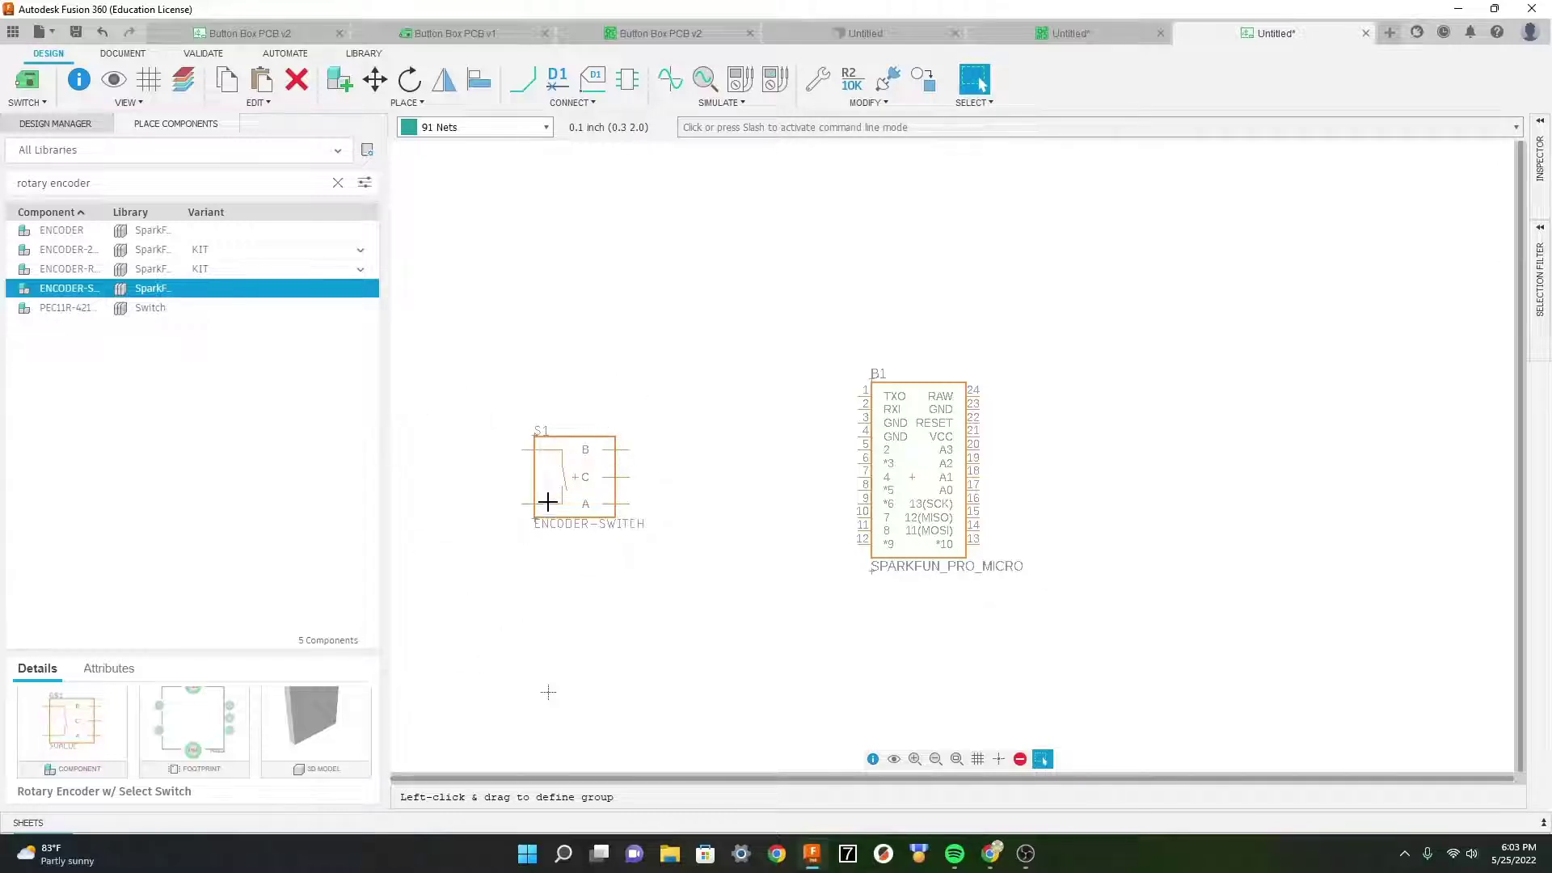
Step: Filter the components by "buttons" and examine the momentary switch components, their footprints and the first one's variants
{"action": "left_click", "coordinate": [339, 183]}
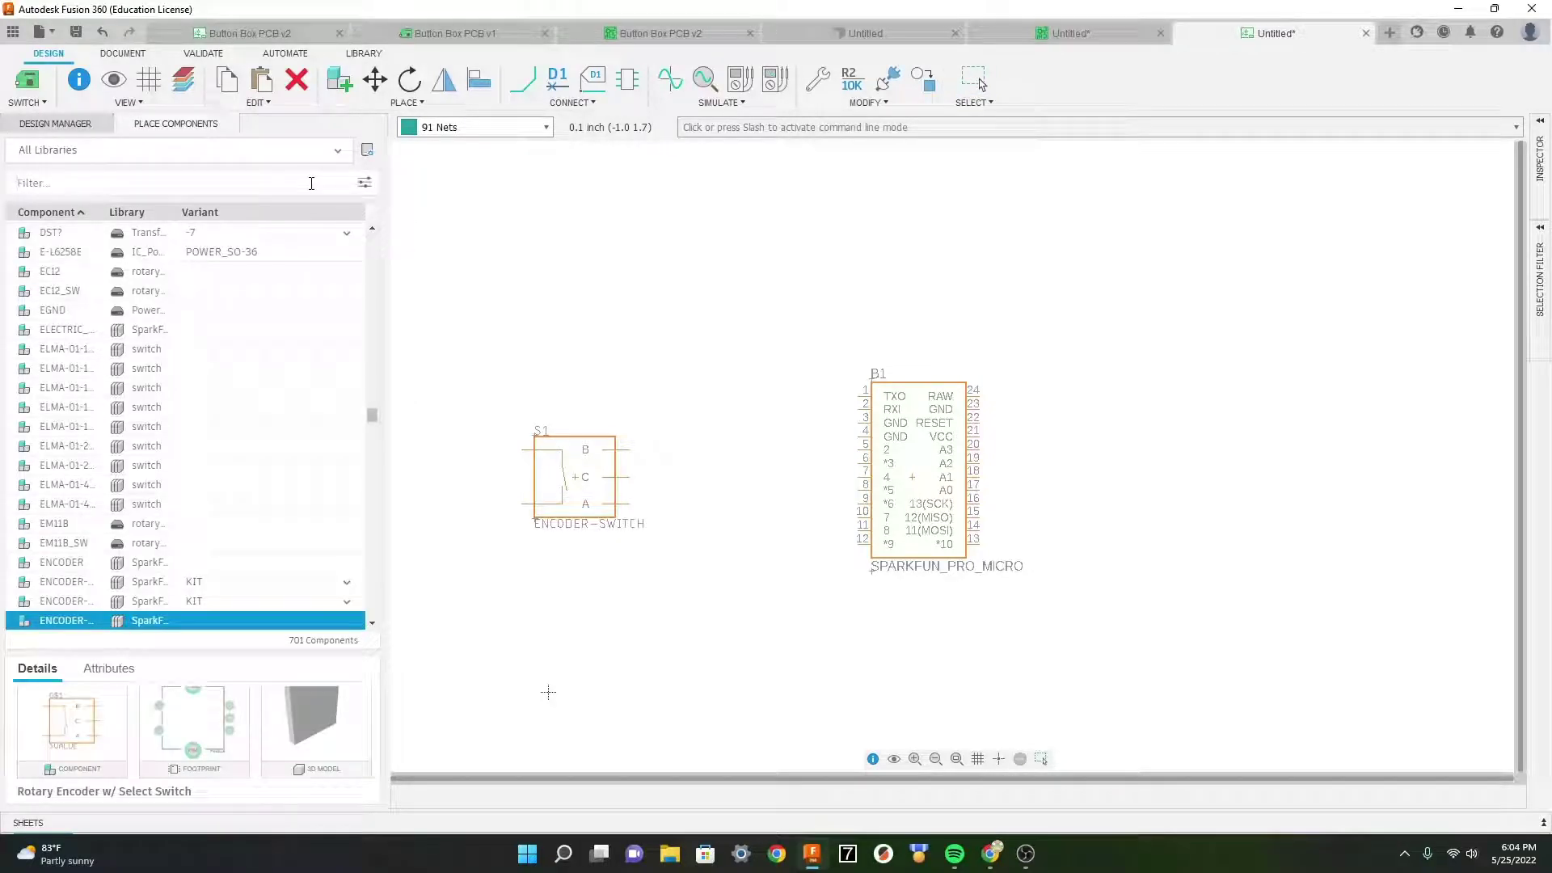
{"action": "type", "text": "buttons"}
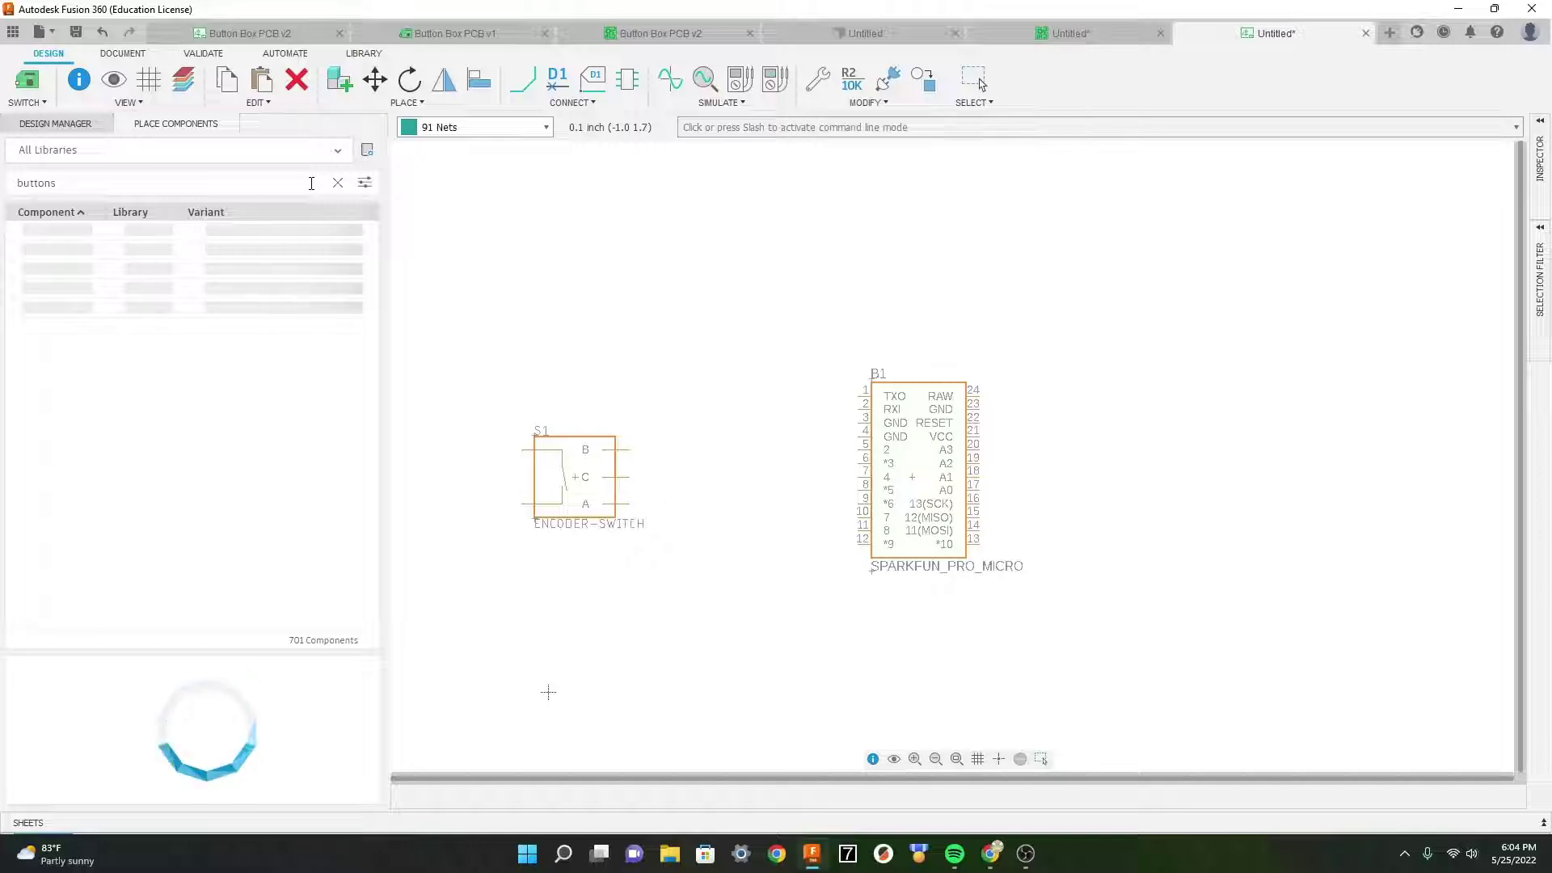
{"action": "left_click", "coordinate": [229, 234]}
{"action": "left_click", "coordinate": [227, 241]}
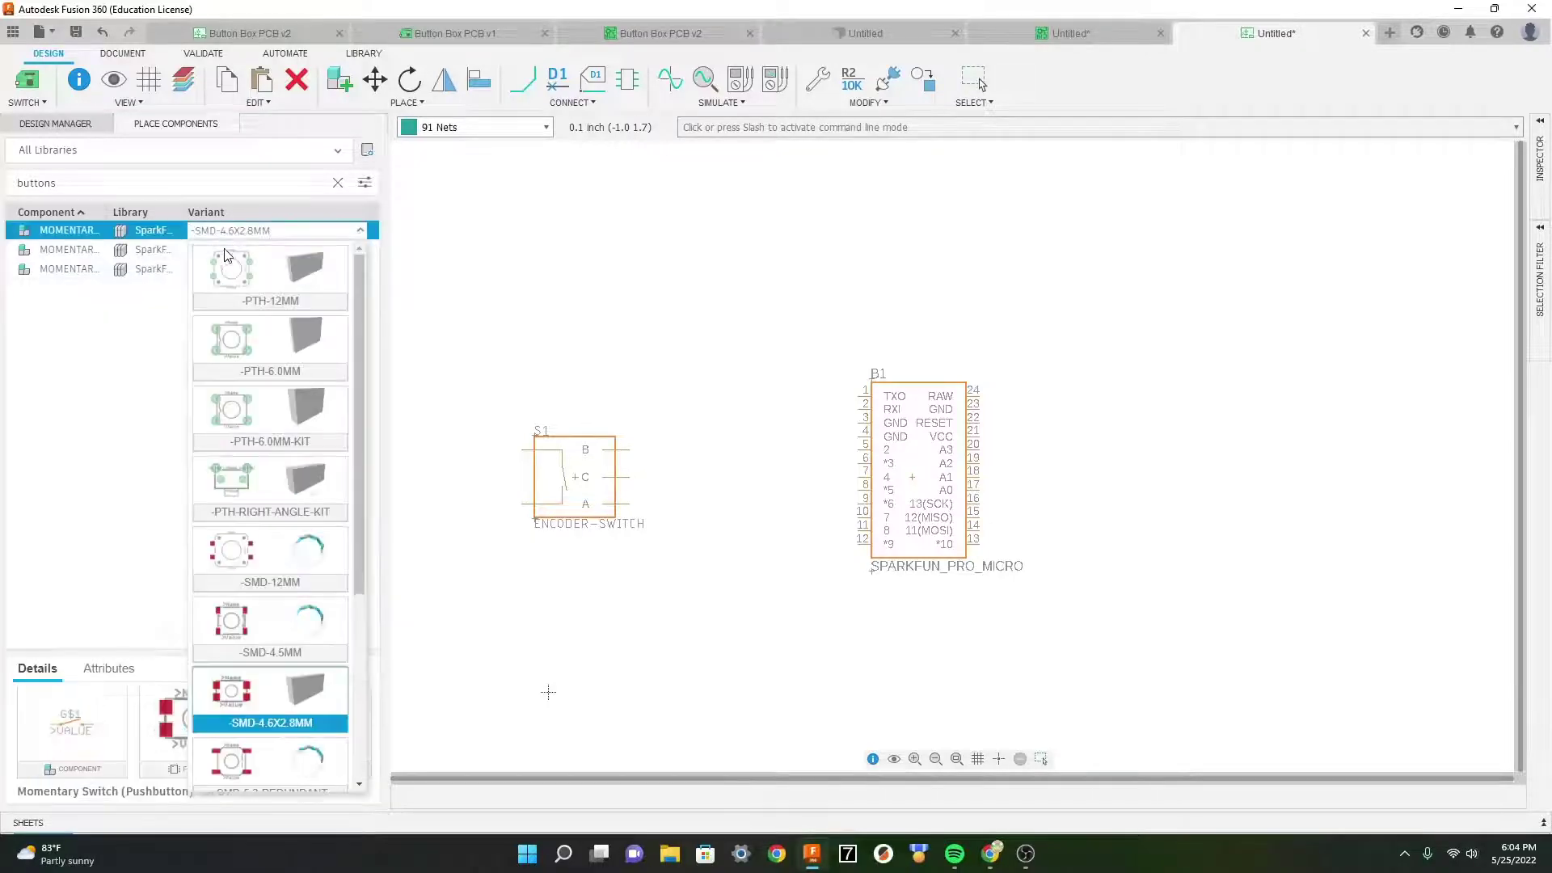
{"action": "left_click", "coordinate": [110, 629]}
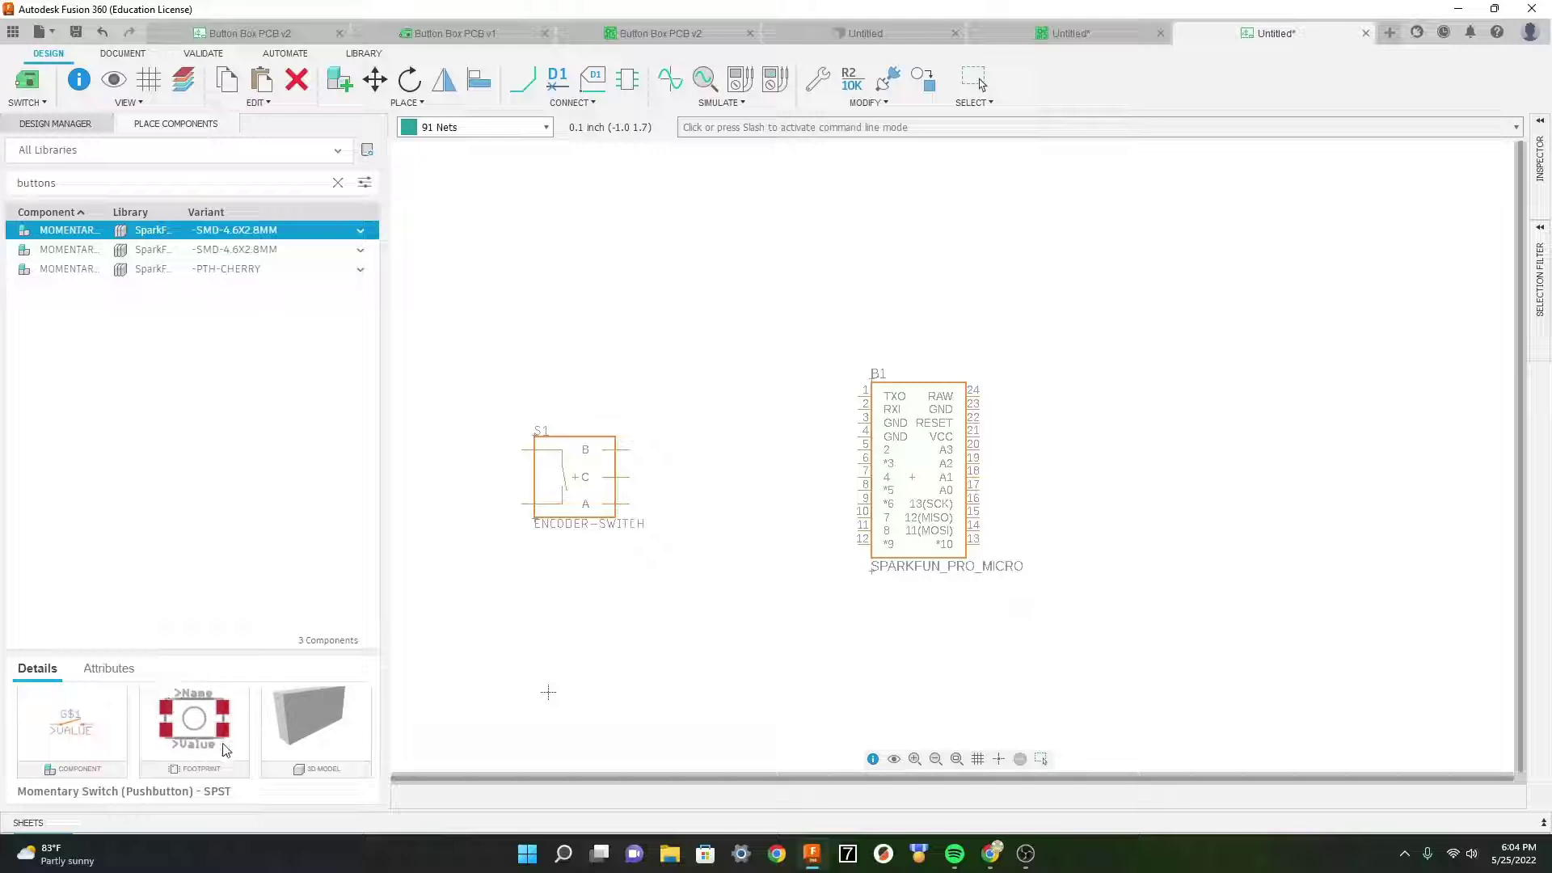
{"action": "left_click", "coordinate": [171, 252]}
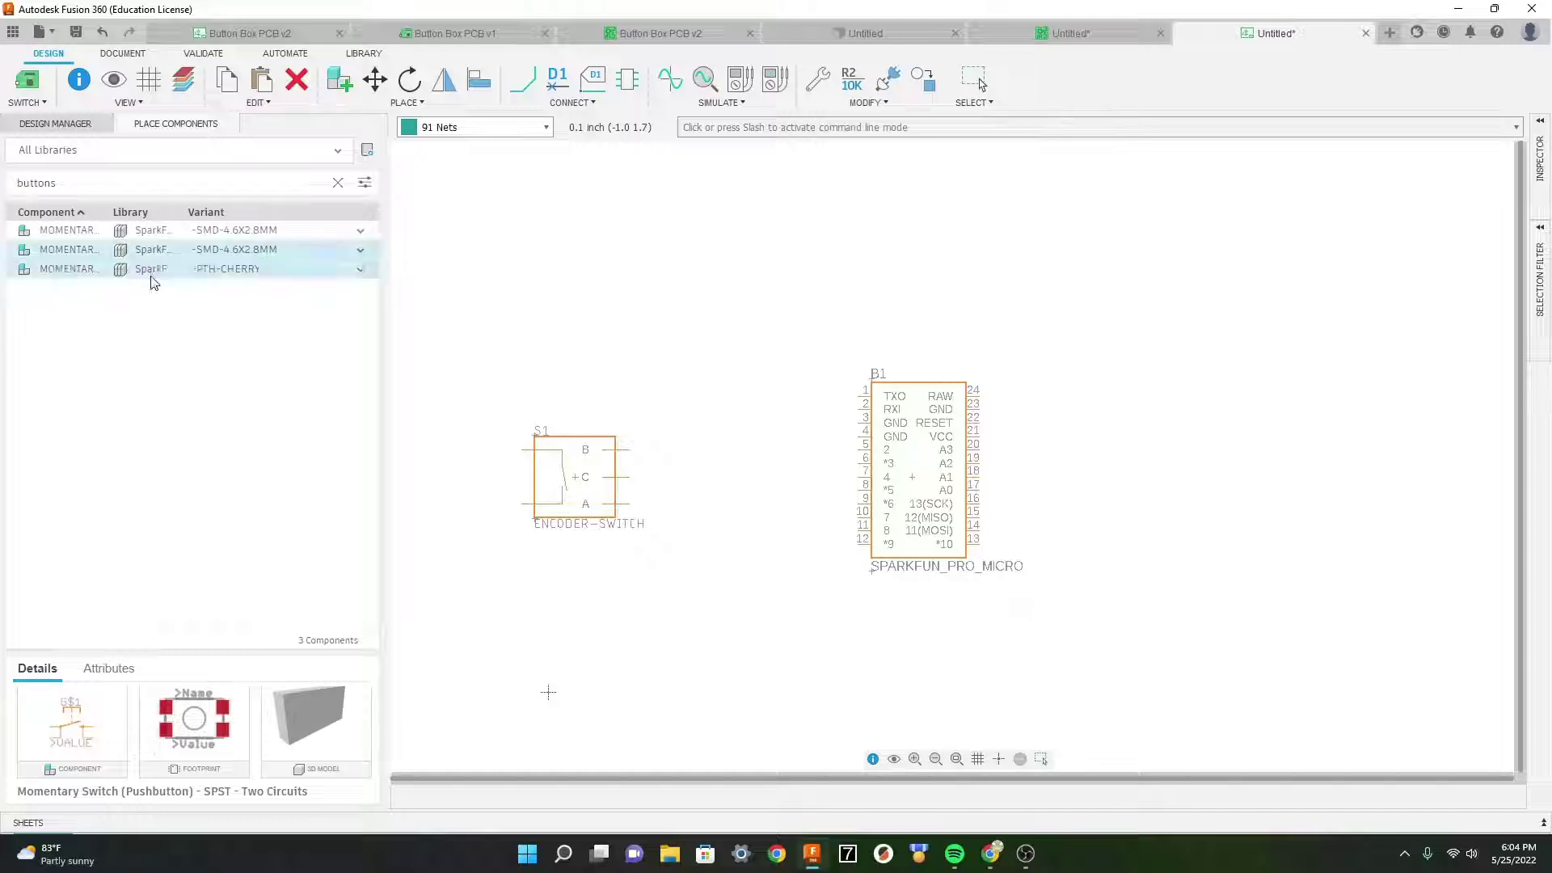
{"action": "left_click", "coordinate": [153, 270]}
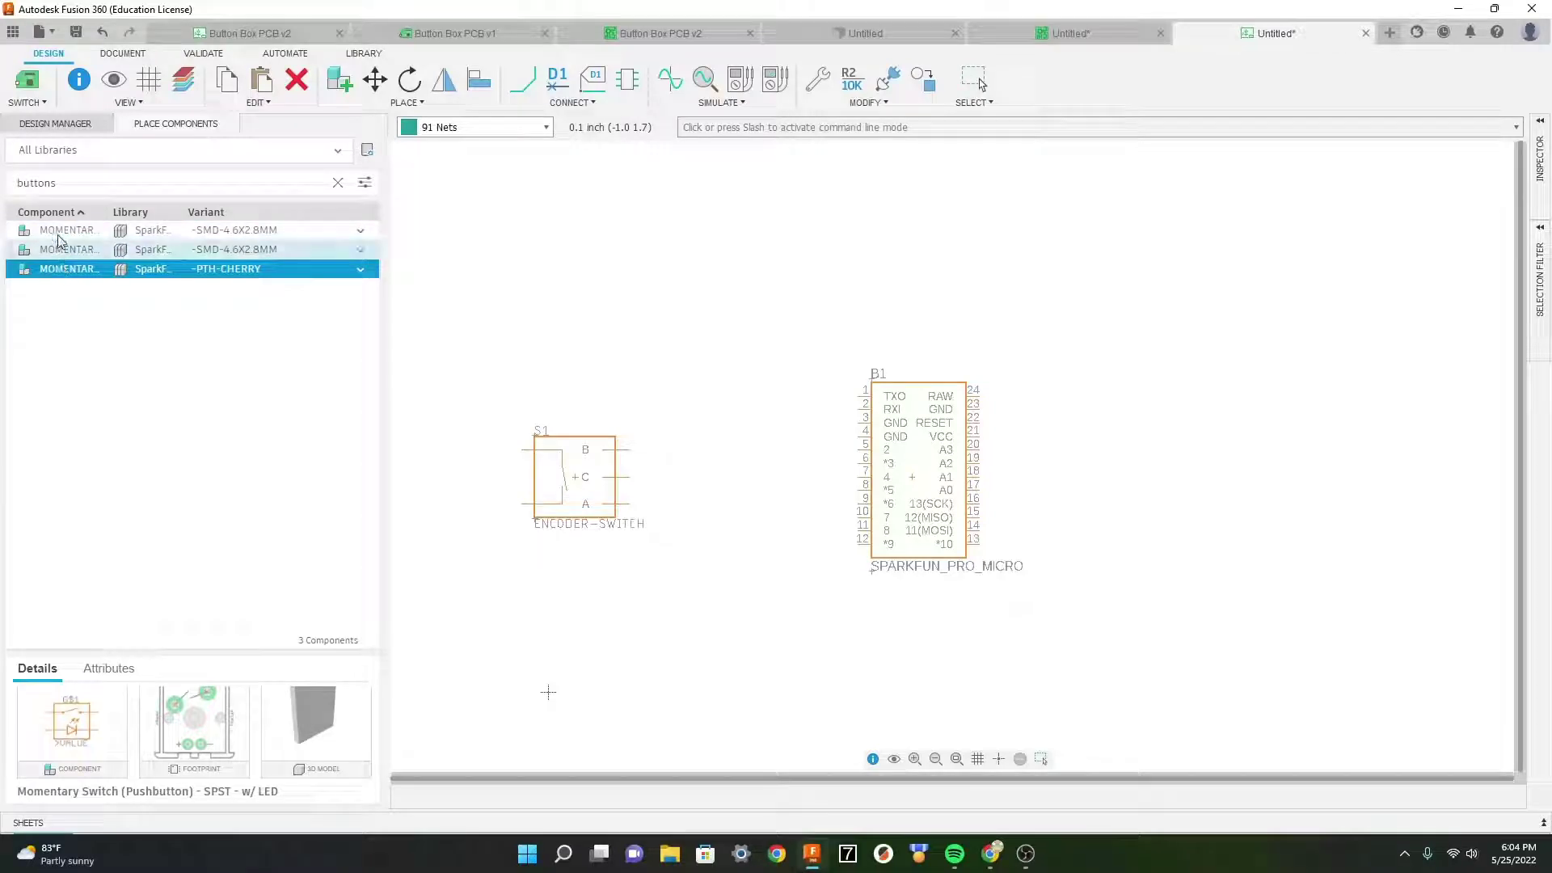
{"action": "left_click", "coordinate": [974, 78]}
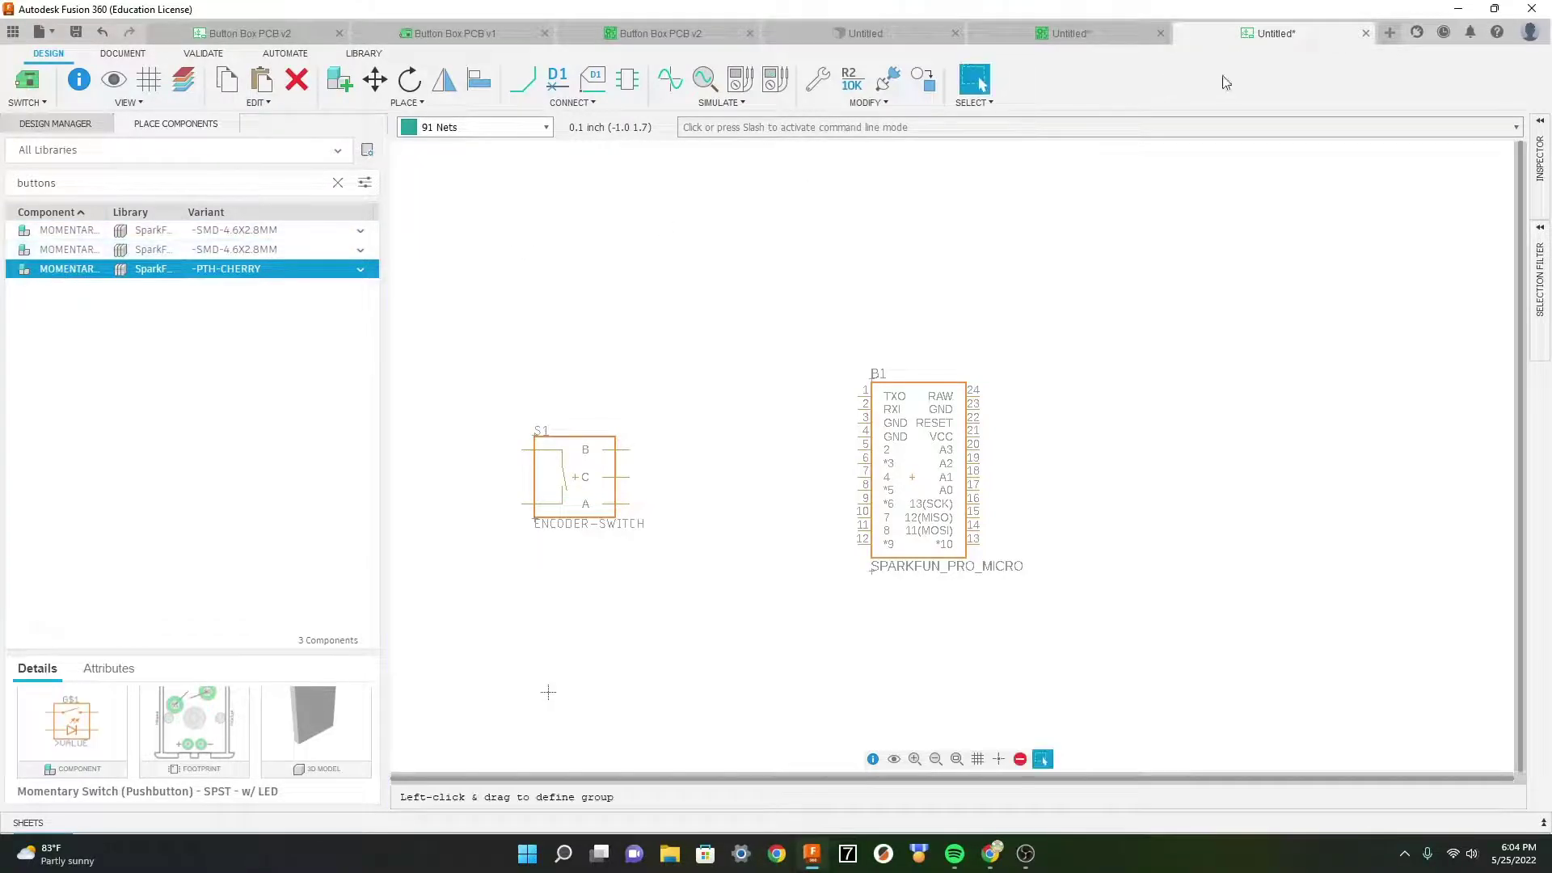
Step: Open a new design and create a new electronics library from it
{"action": "left_click", "coordinate": [1390, 33]}
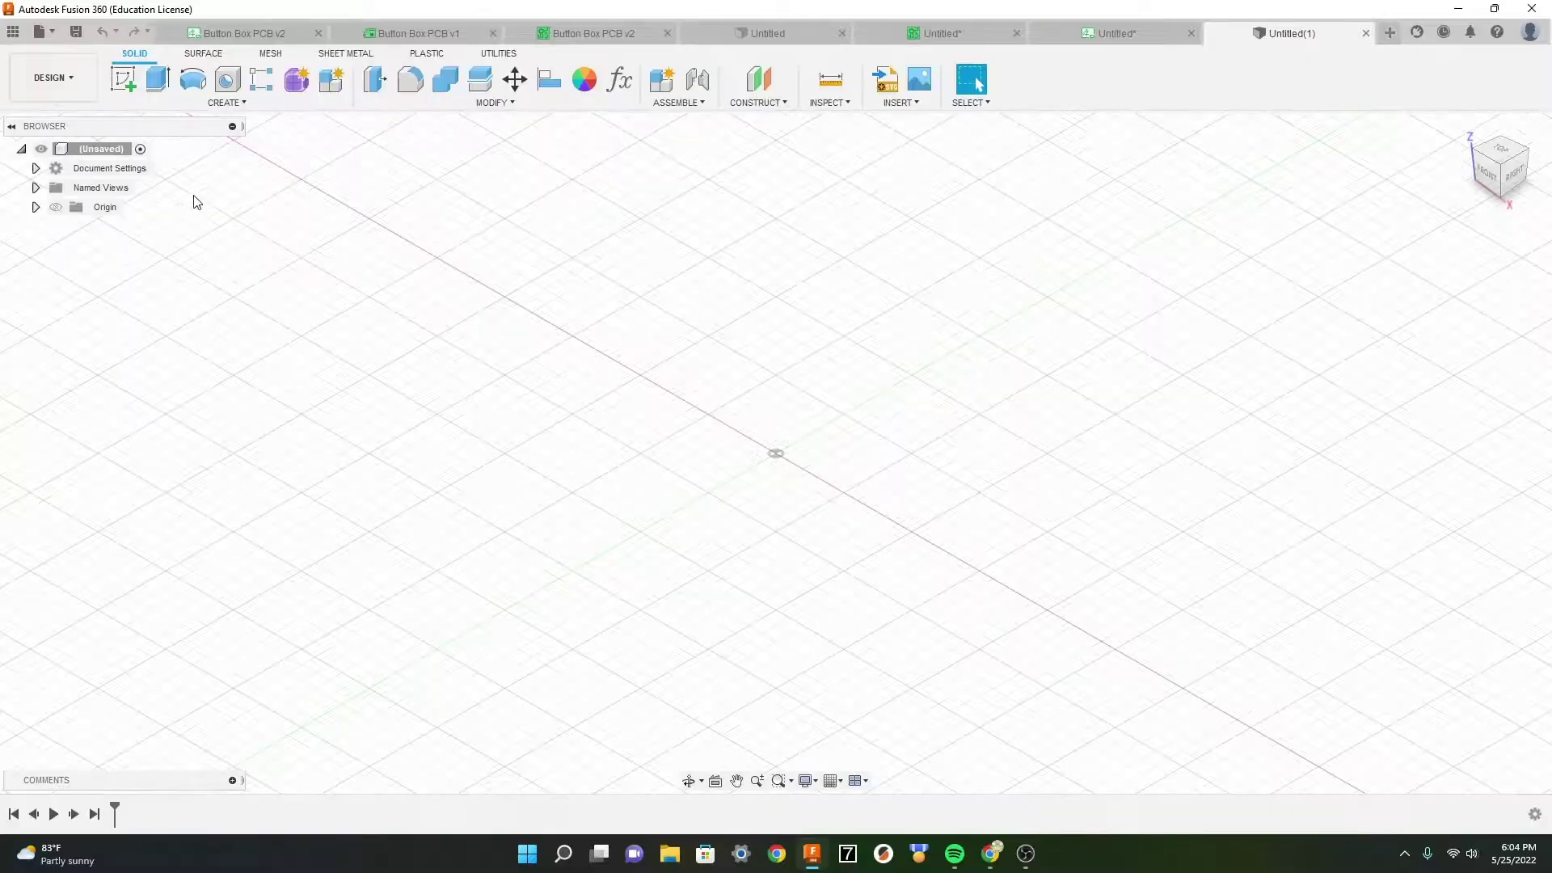
{"action": "left_click", "coordinate": [53, 38]}
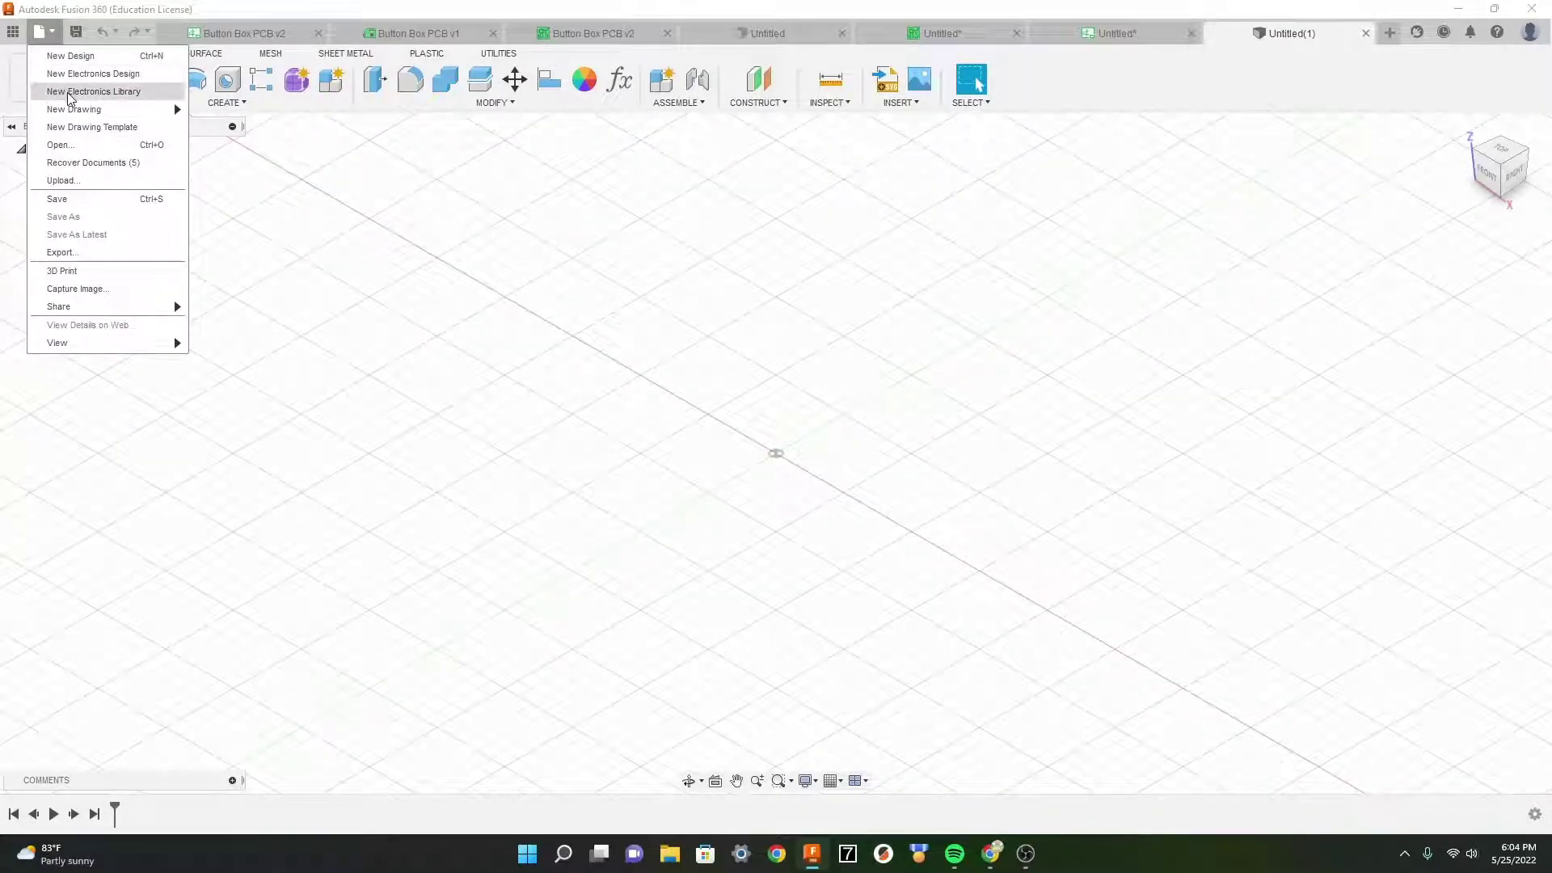
{"action": "left_click", "coordinate": [69, 91]}
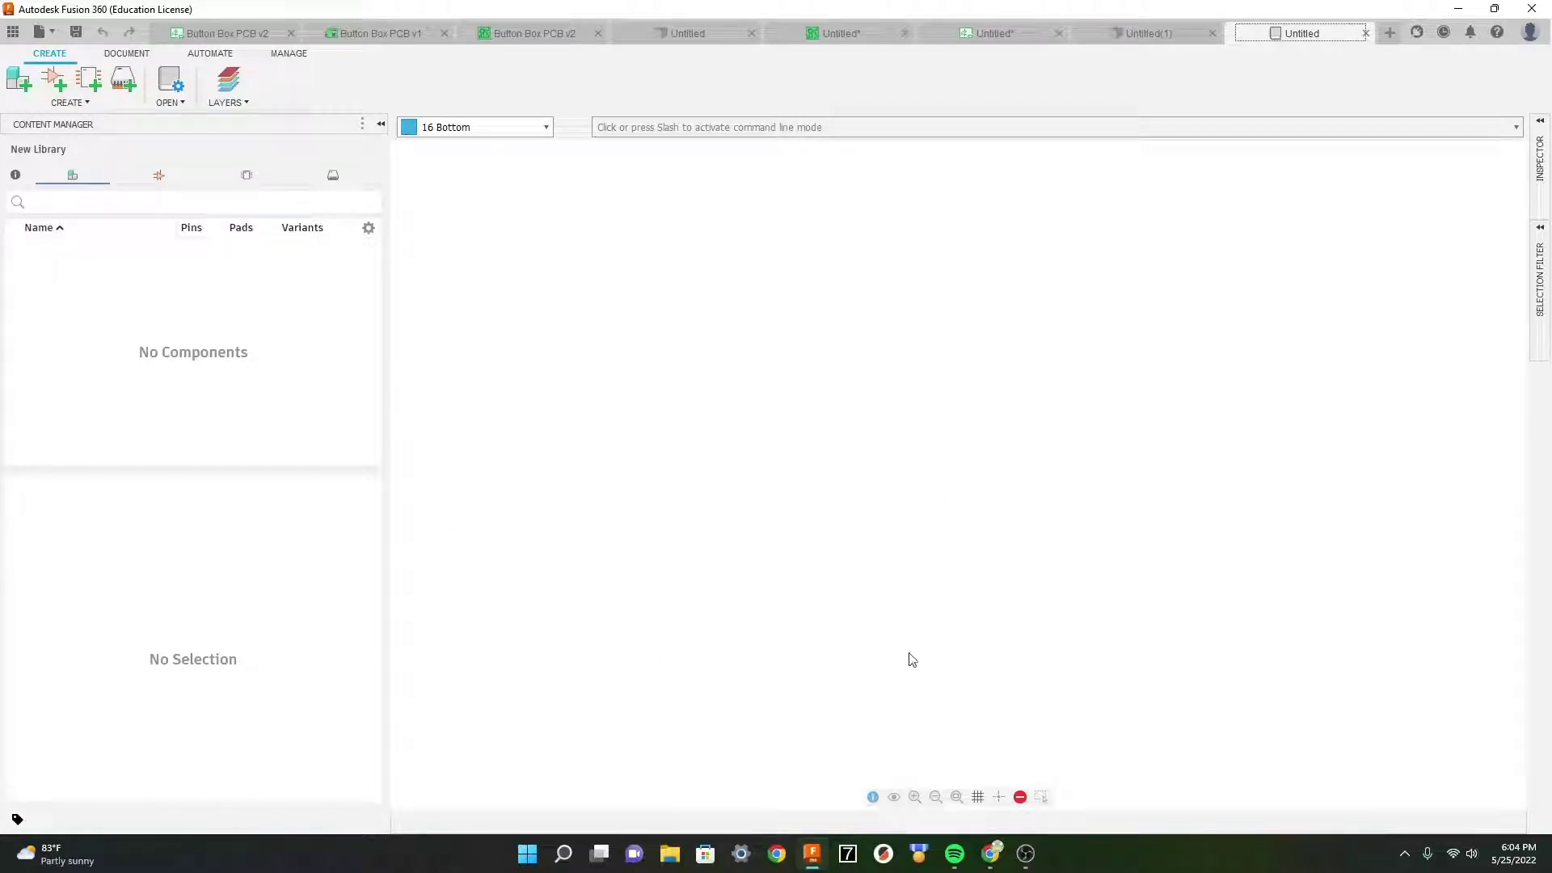
Step: Try to turn on the line grid display in the empty library at 0.1 inch spacing
{"action": "left_click", "coordinate": [977, 796]}
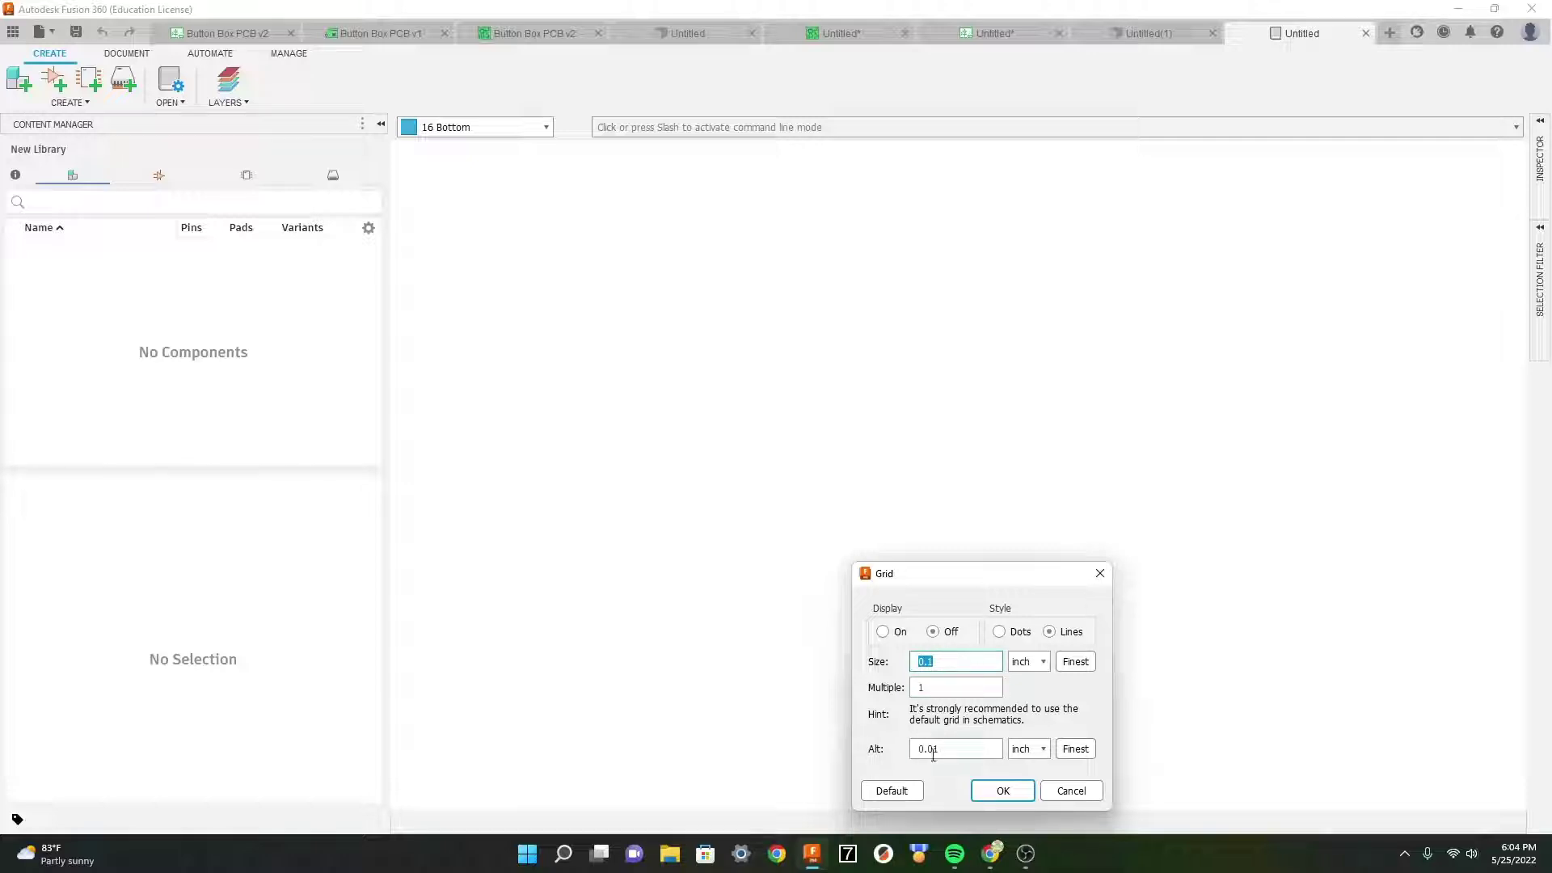
{"action": "left_click", "coordinate": [882, 632]}
{"action": "left_click", "coordinate": [1003, 792]}
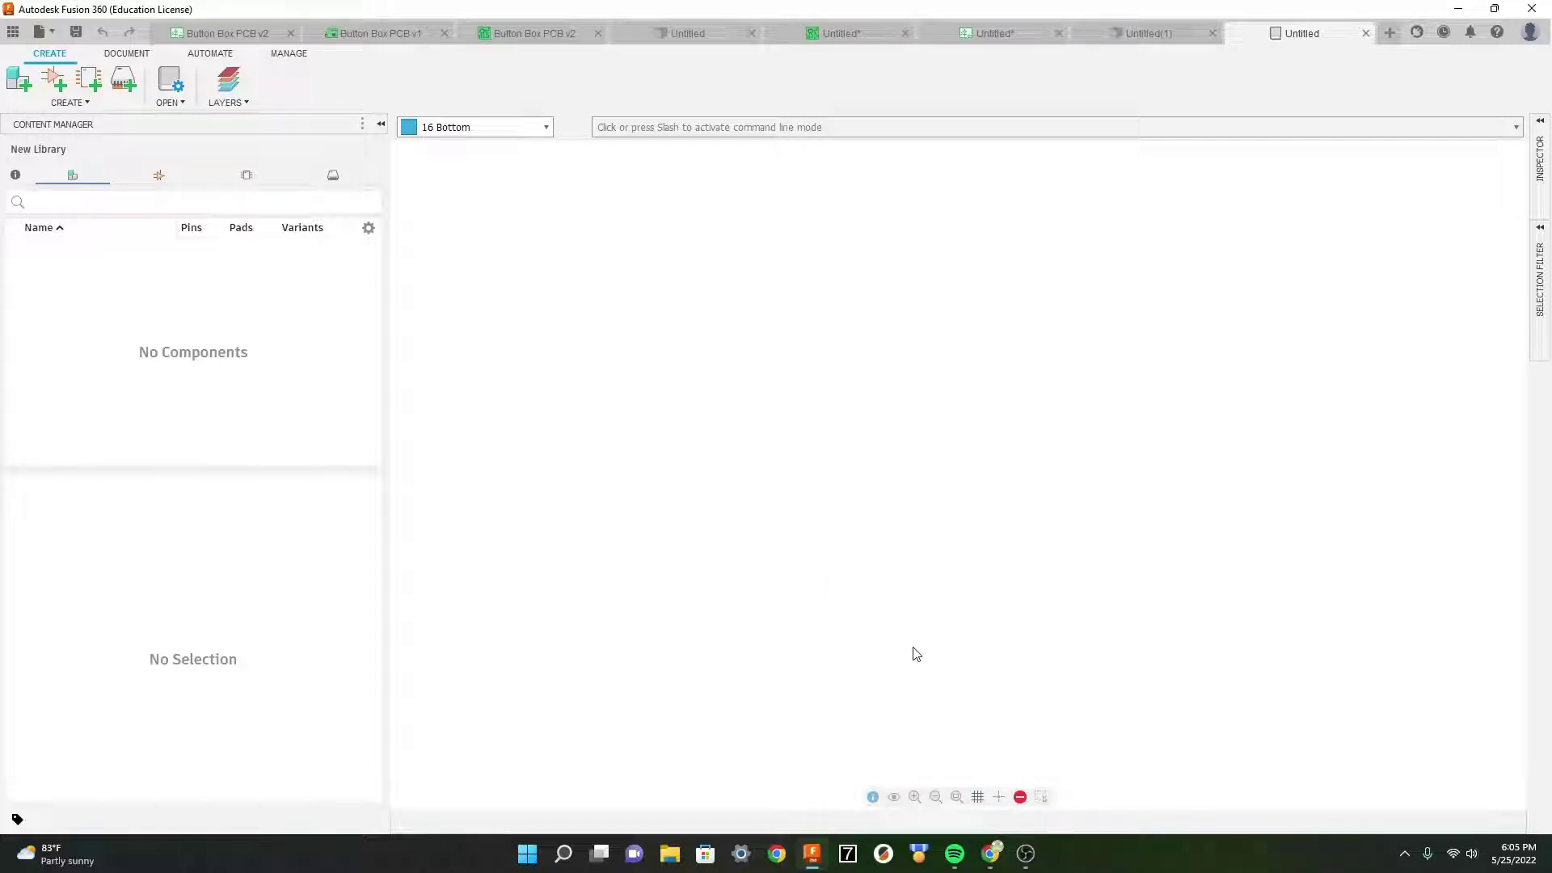
{"action": "left_click", "coordinate": [977, 796]}
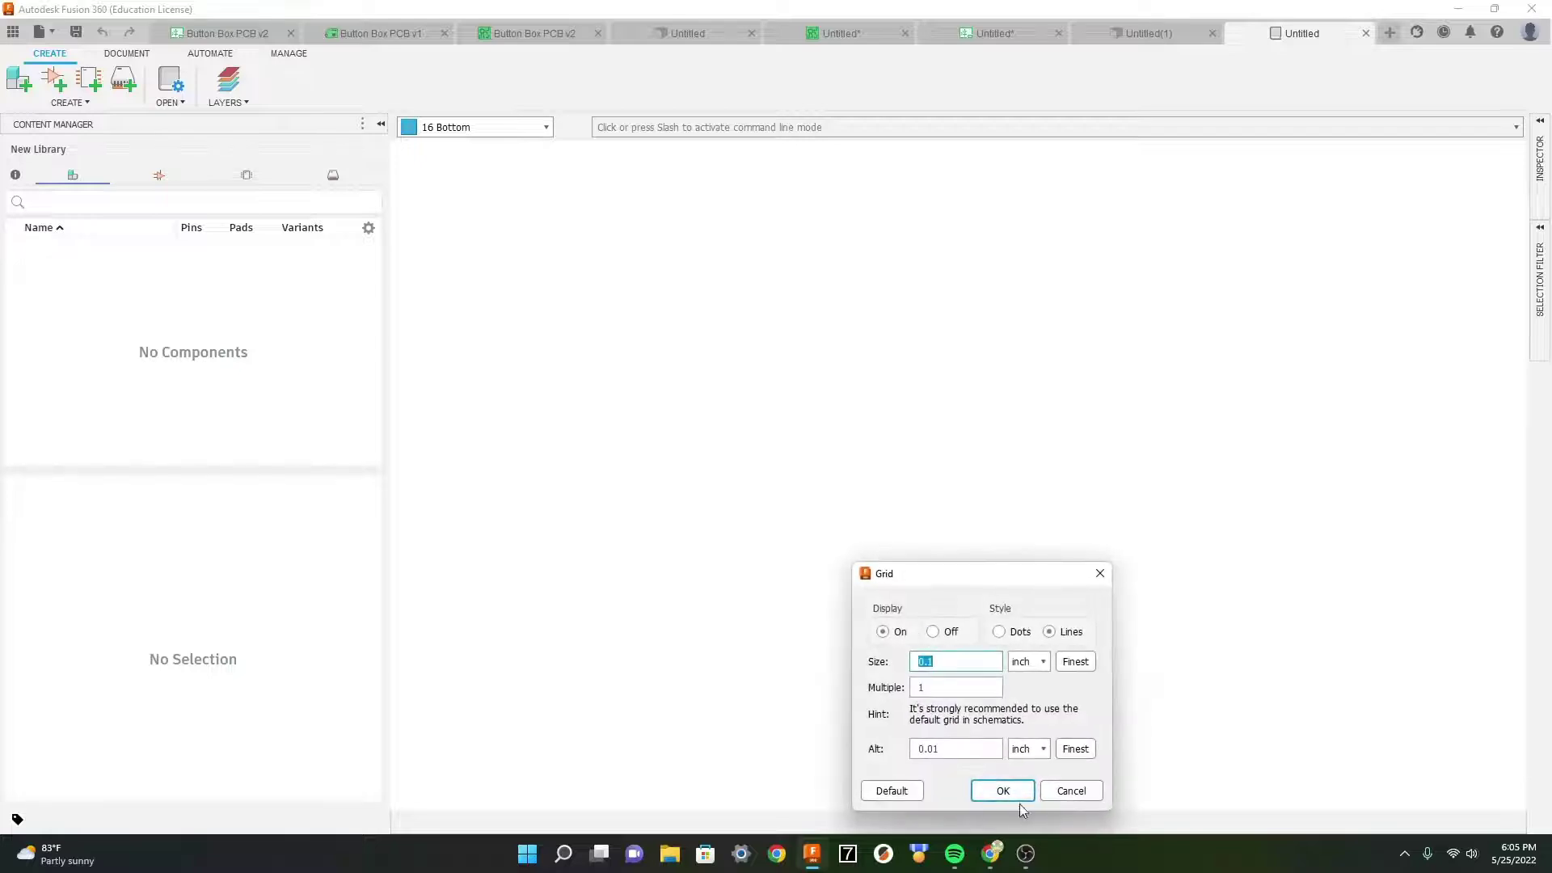
{"action": "left_click", "coordinate": [1006, 794]}
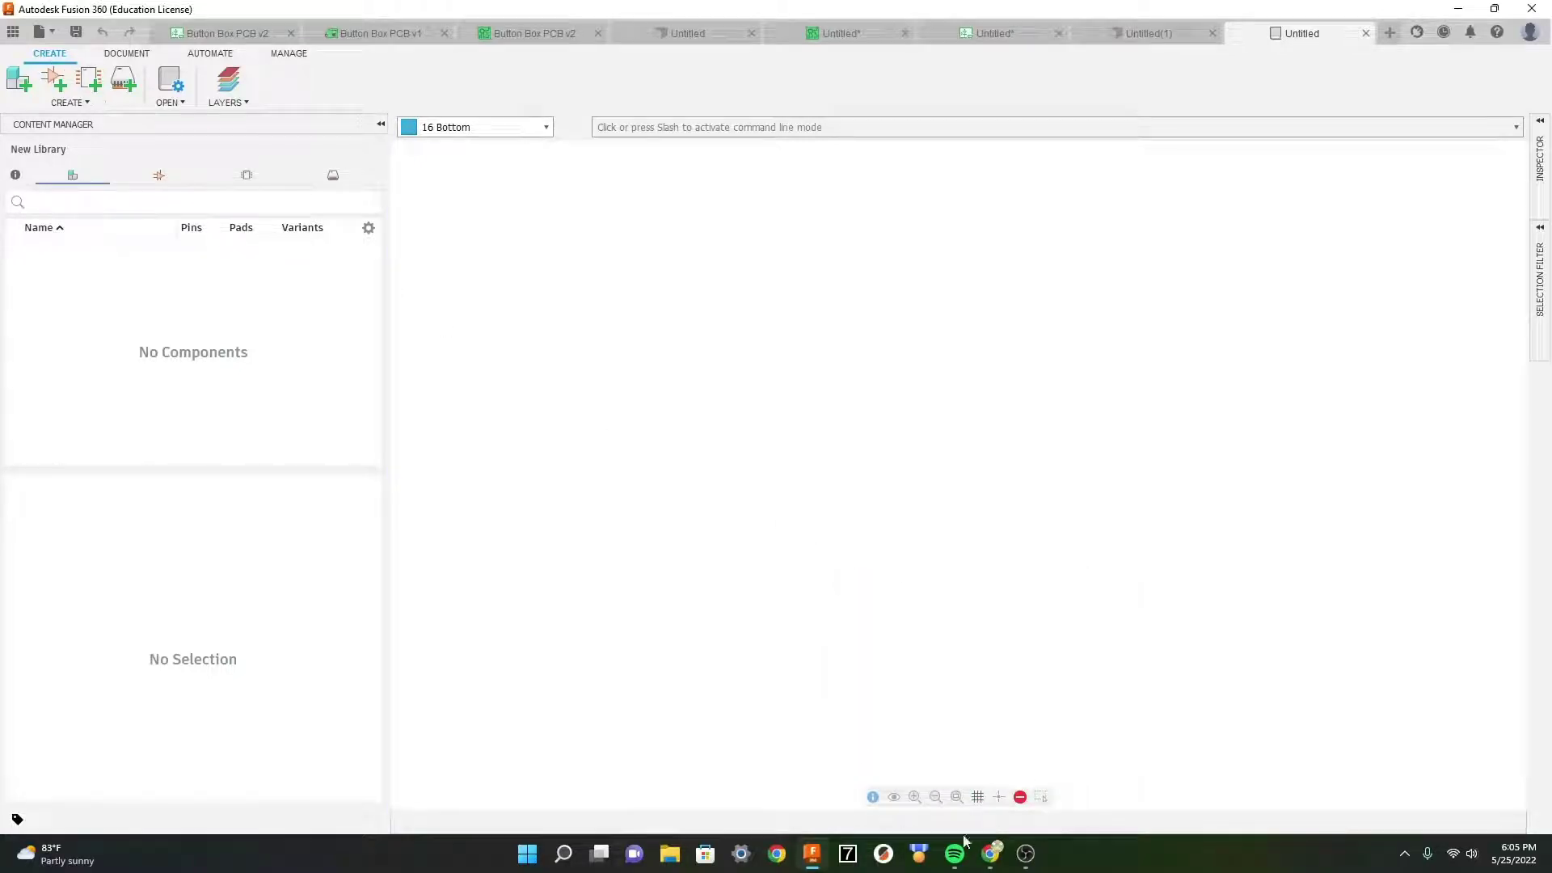
Step: Create a new symbol named 12MMPUSHBUTTON and turn on its 0.1 inch line grid
{"action": "left_click", "coordinate": [48, 87]}
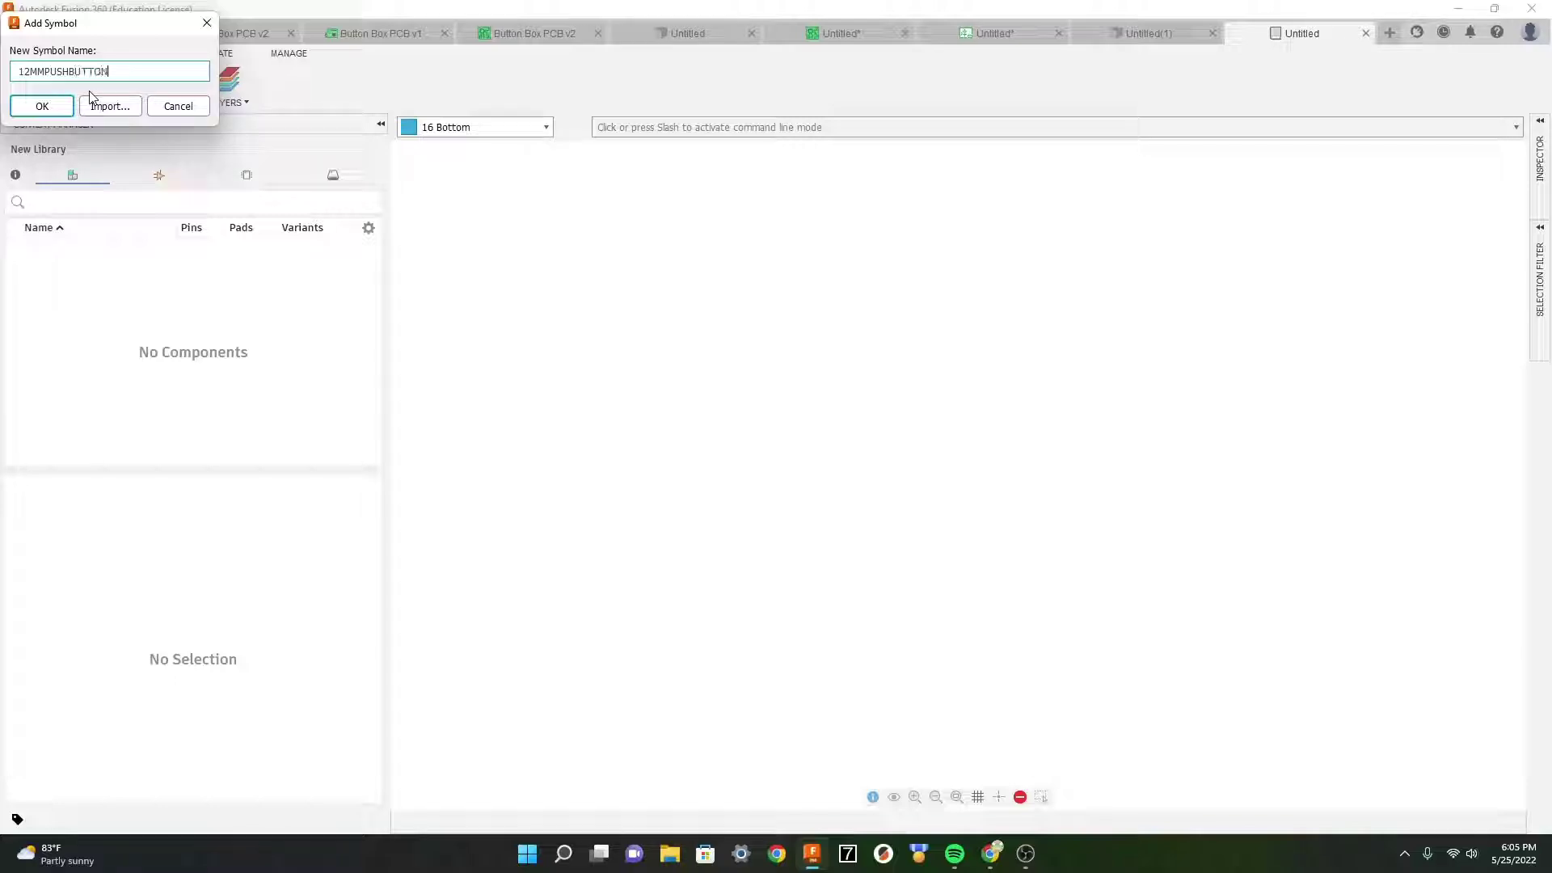
{"action": "key", "text": "Return"}
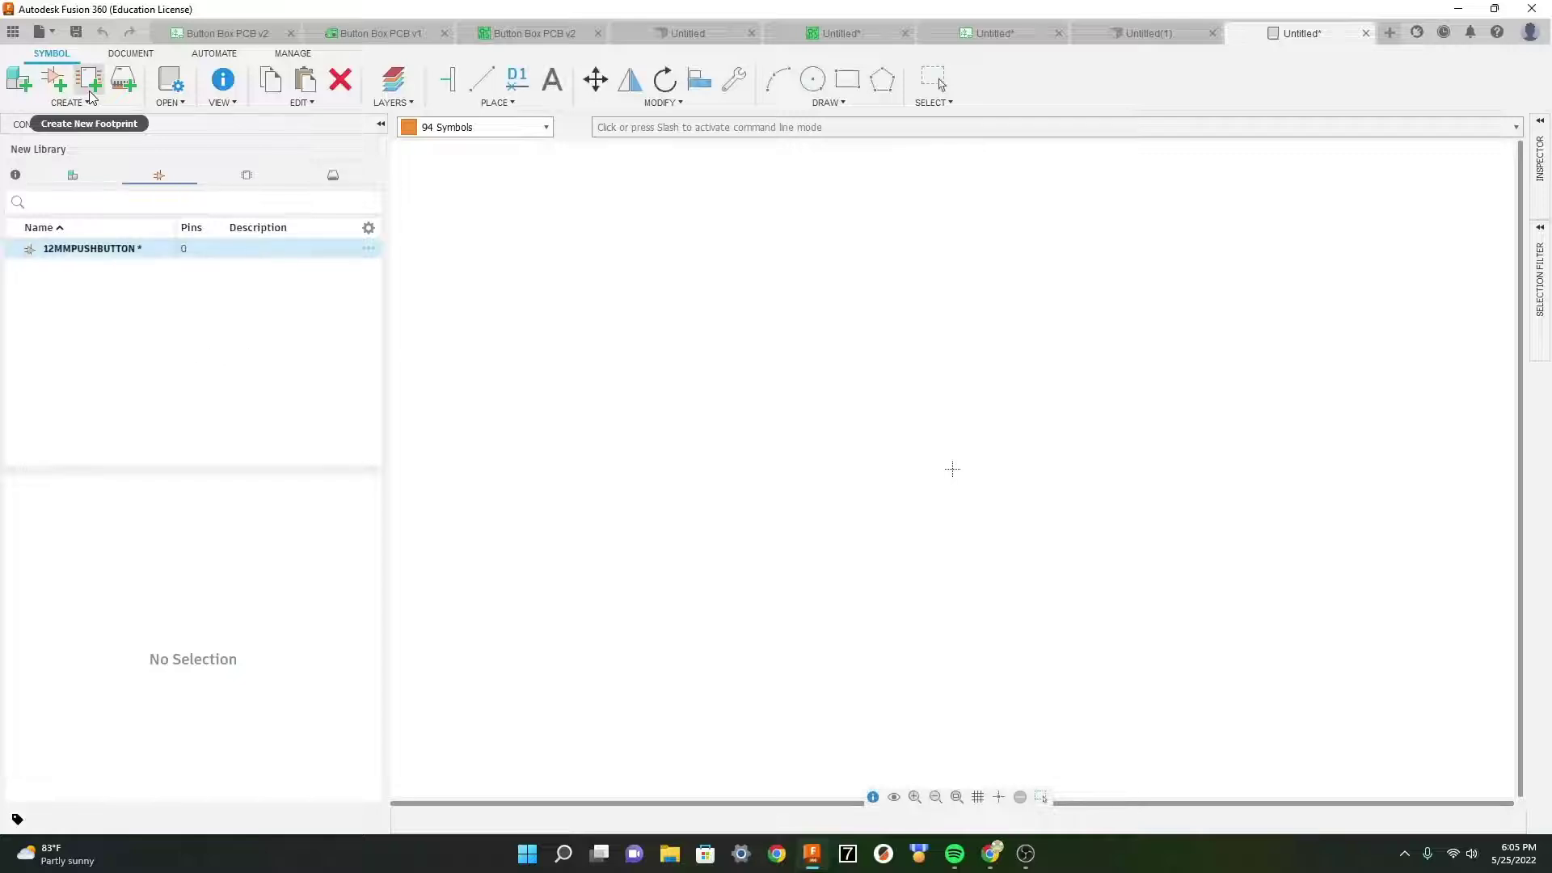
{"action": "left_click", "coordinate": [977, 797]}
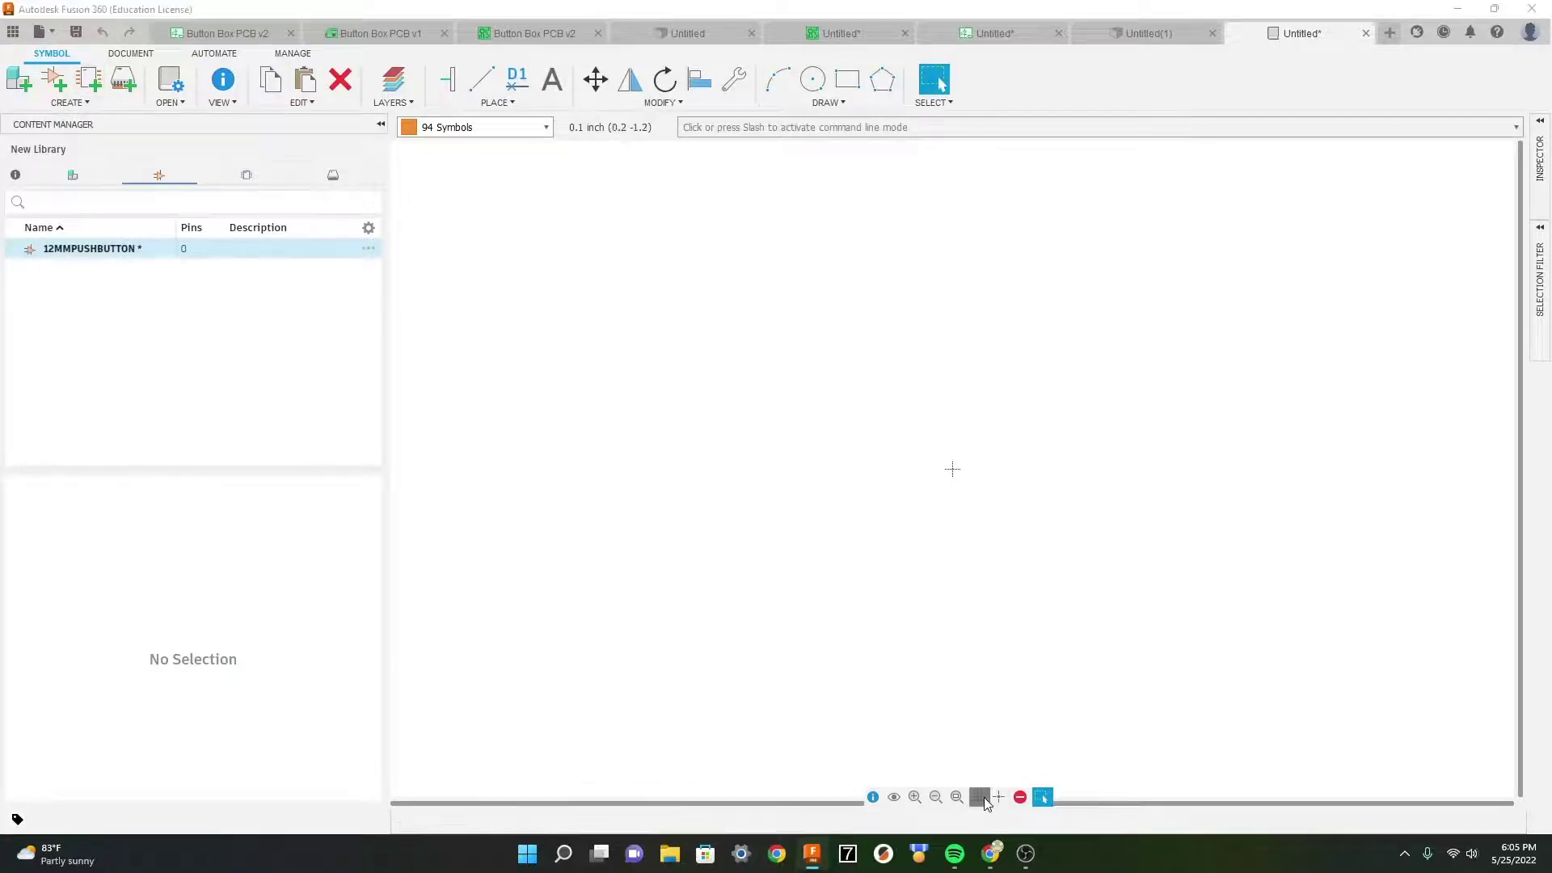
{"action": "left_click", "coordinate": [886, 632]}
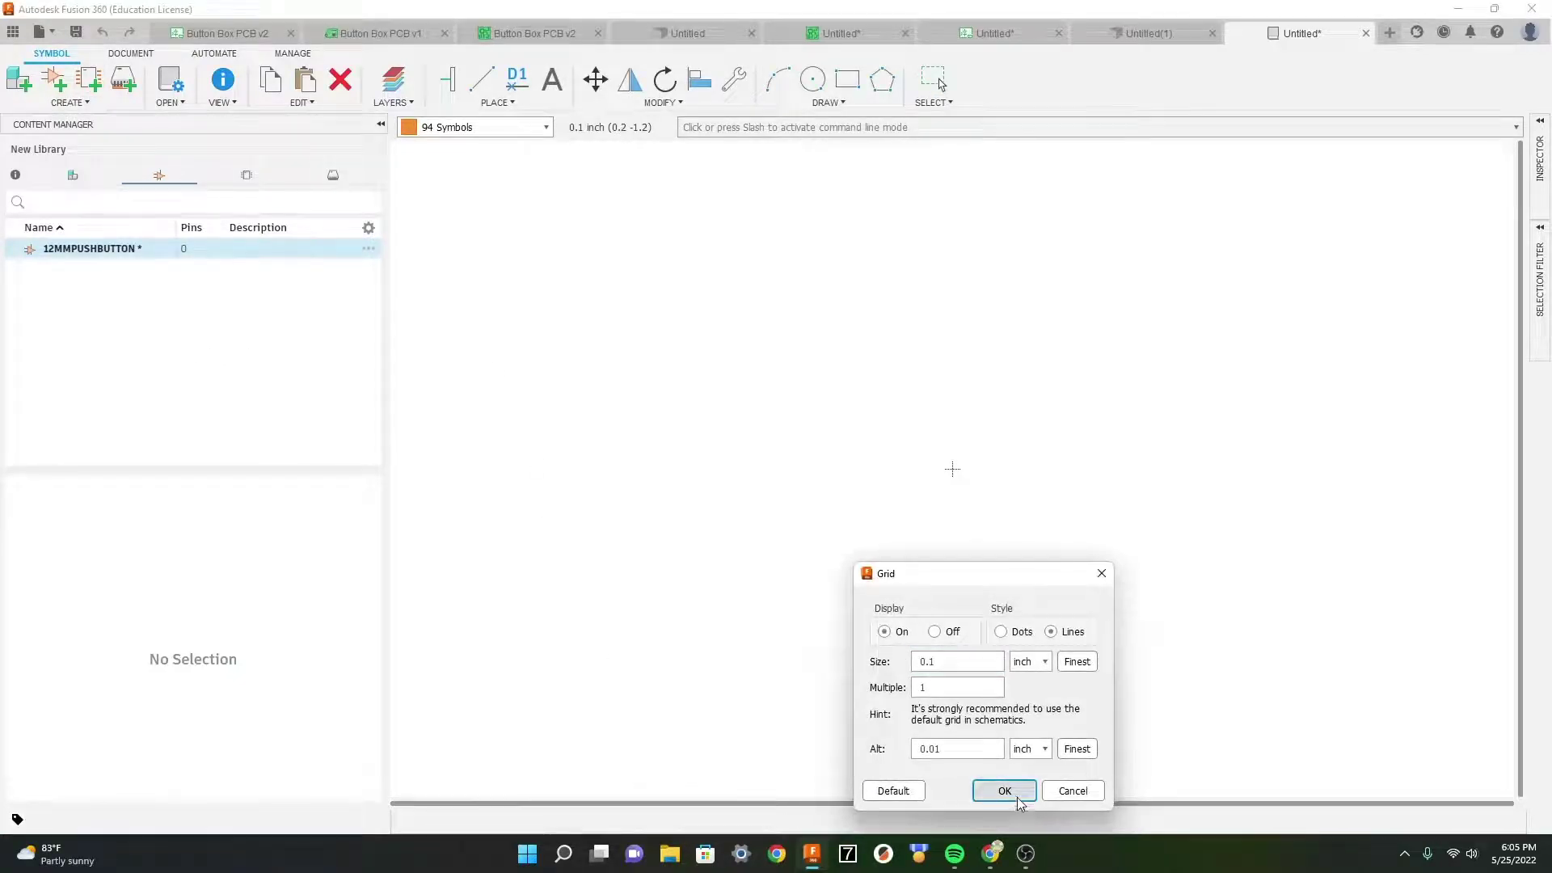
{"action": "left_click", "coordinate": [1004, 790]}
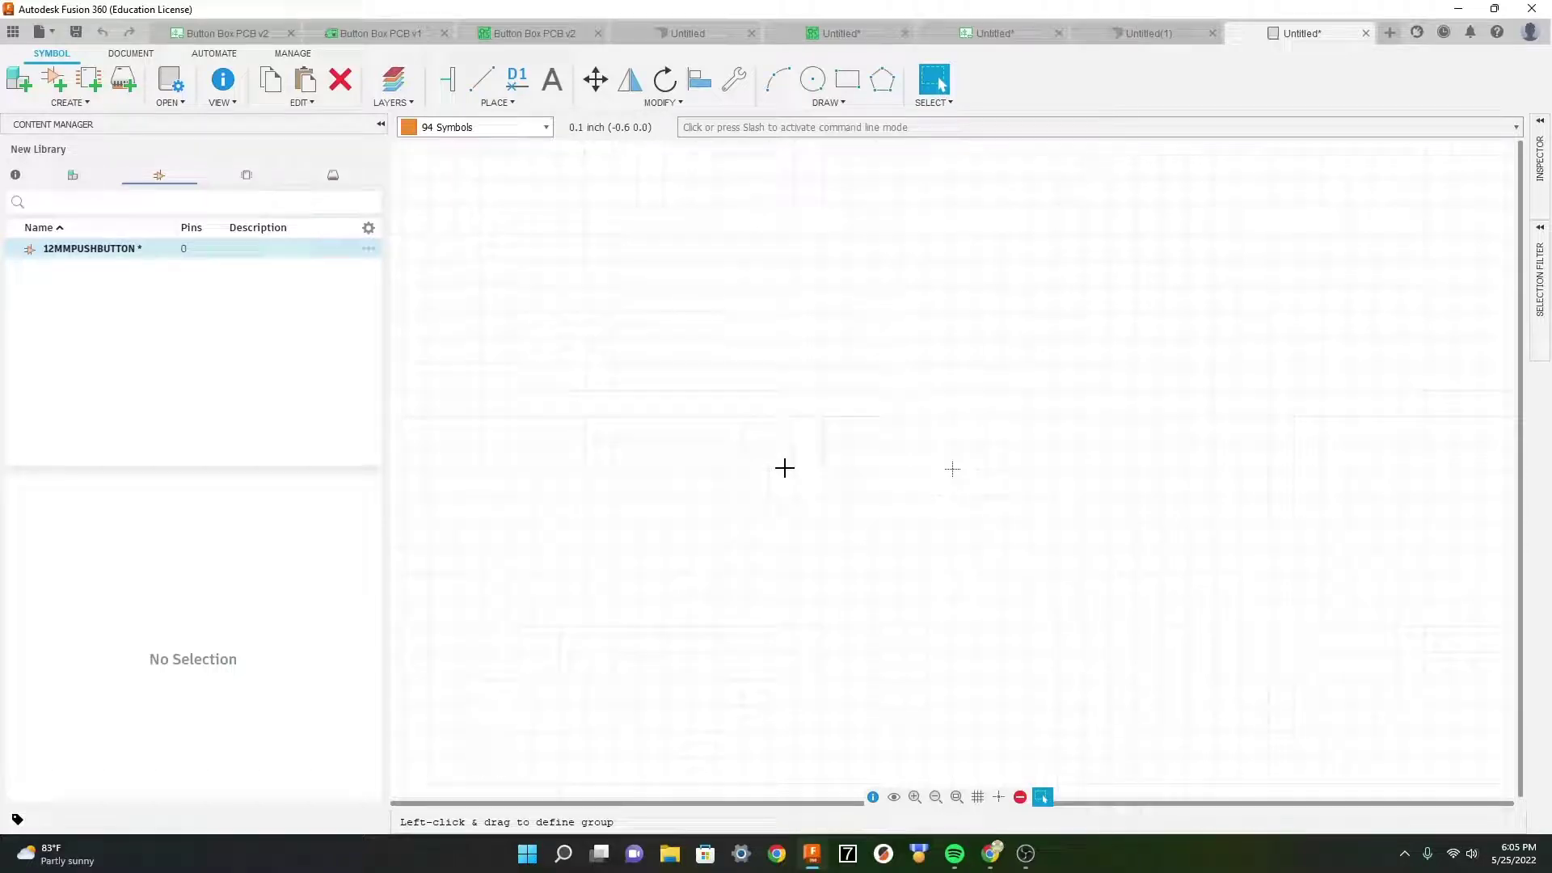
Step: Start adding a pin to the symbol and try out its rotations and four length options, ending on the third length
{"action": "left_click", "coordinate": [447, 79]}
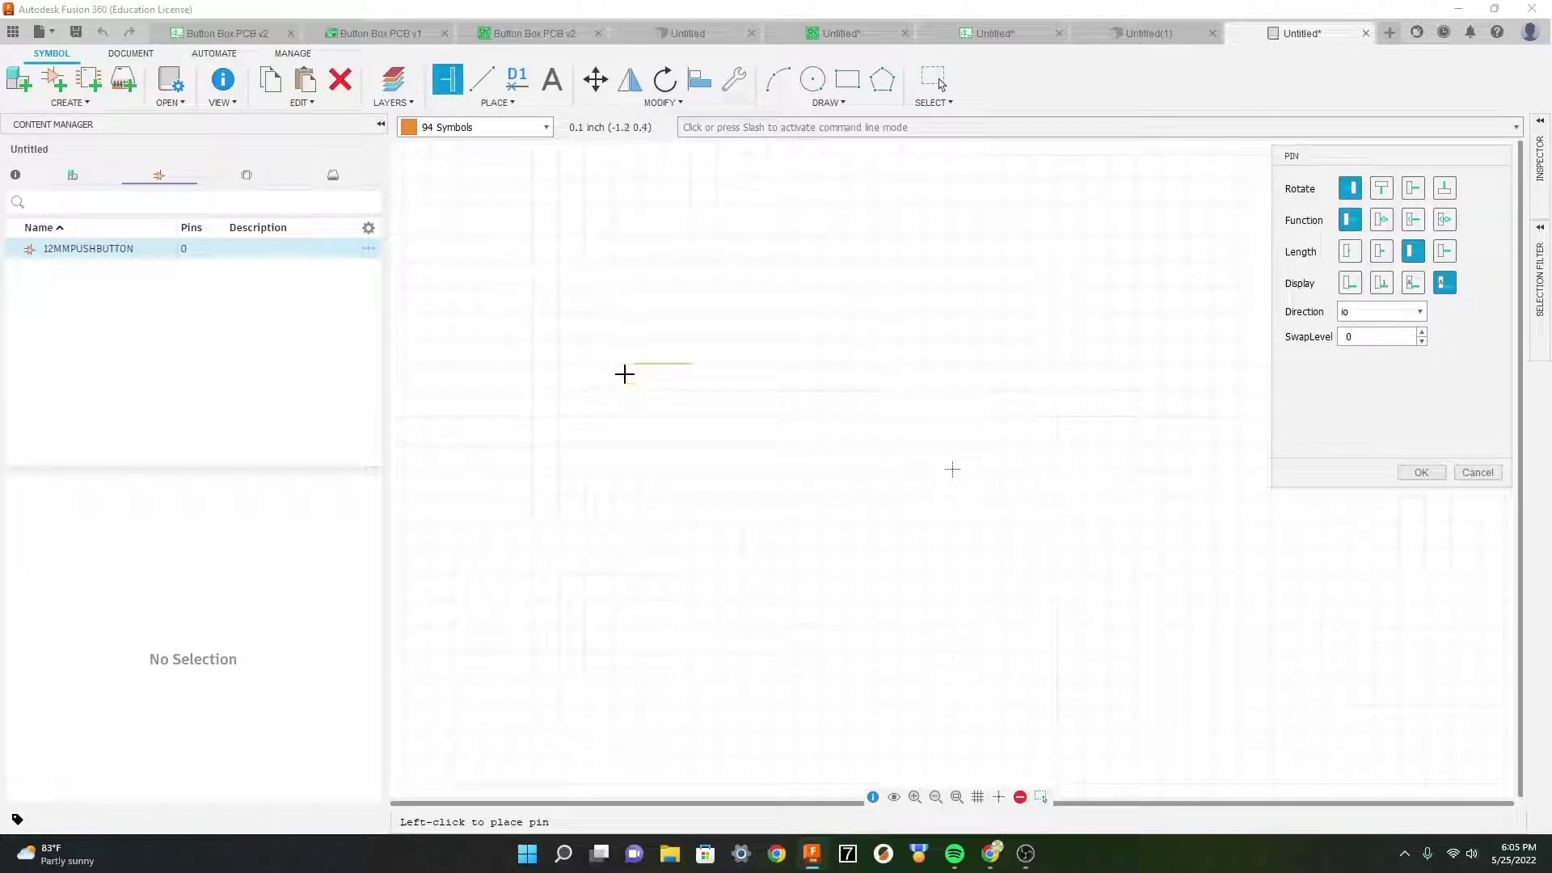
{"action": "right_click", "coordinate": [622, 375]}
{"action": "right_click", "coordinate": [623, 374]}
{"action": "right_click", "coordinate": [624, 374]}
{"action": "right_click", "coordinate": [624, 374]}
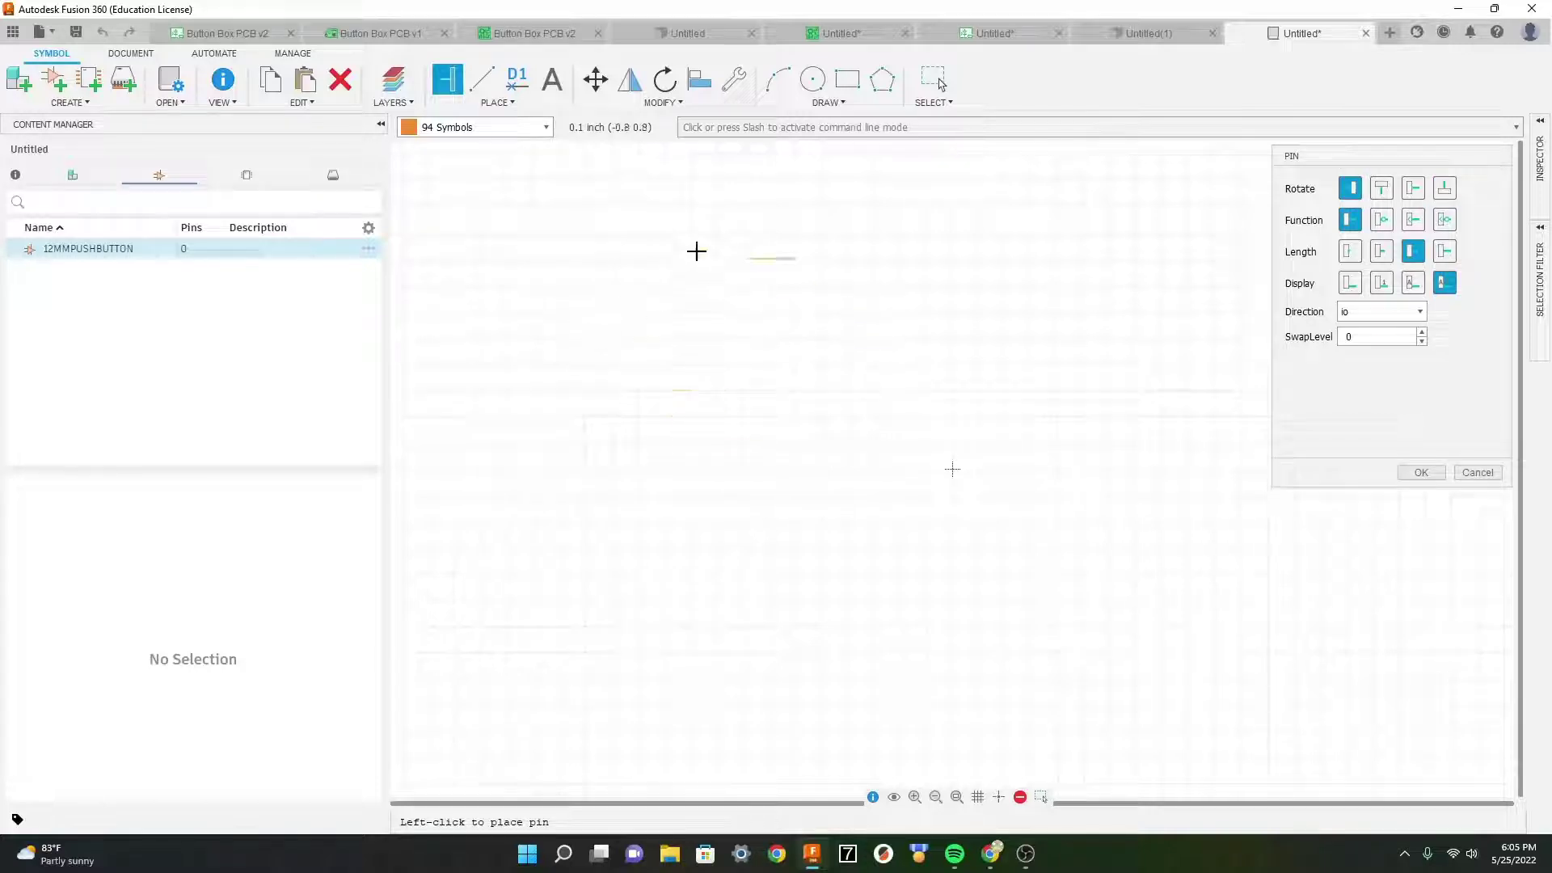
{"action": "left_click", "coordinate": [1381, 250]}
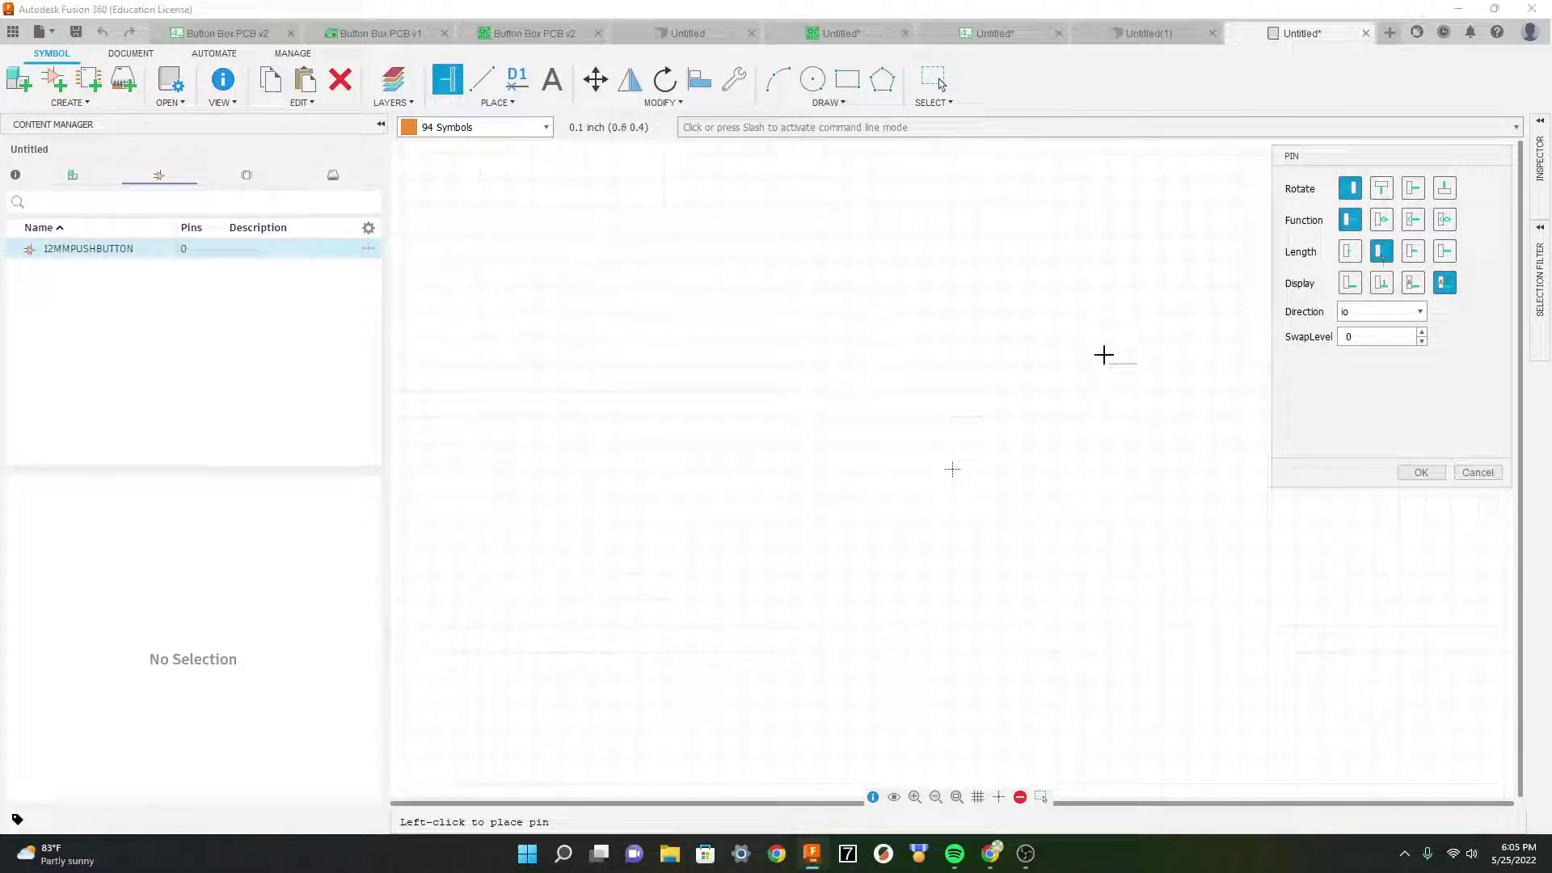
{"action": "left_click", "coordinate": [1350, 250]}
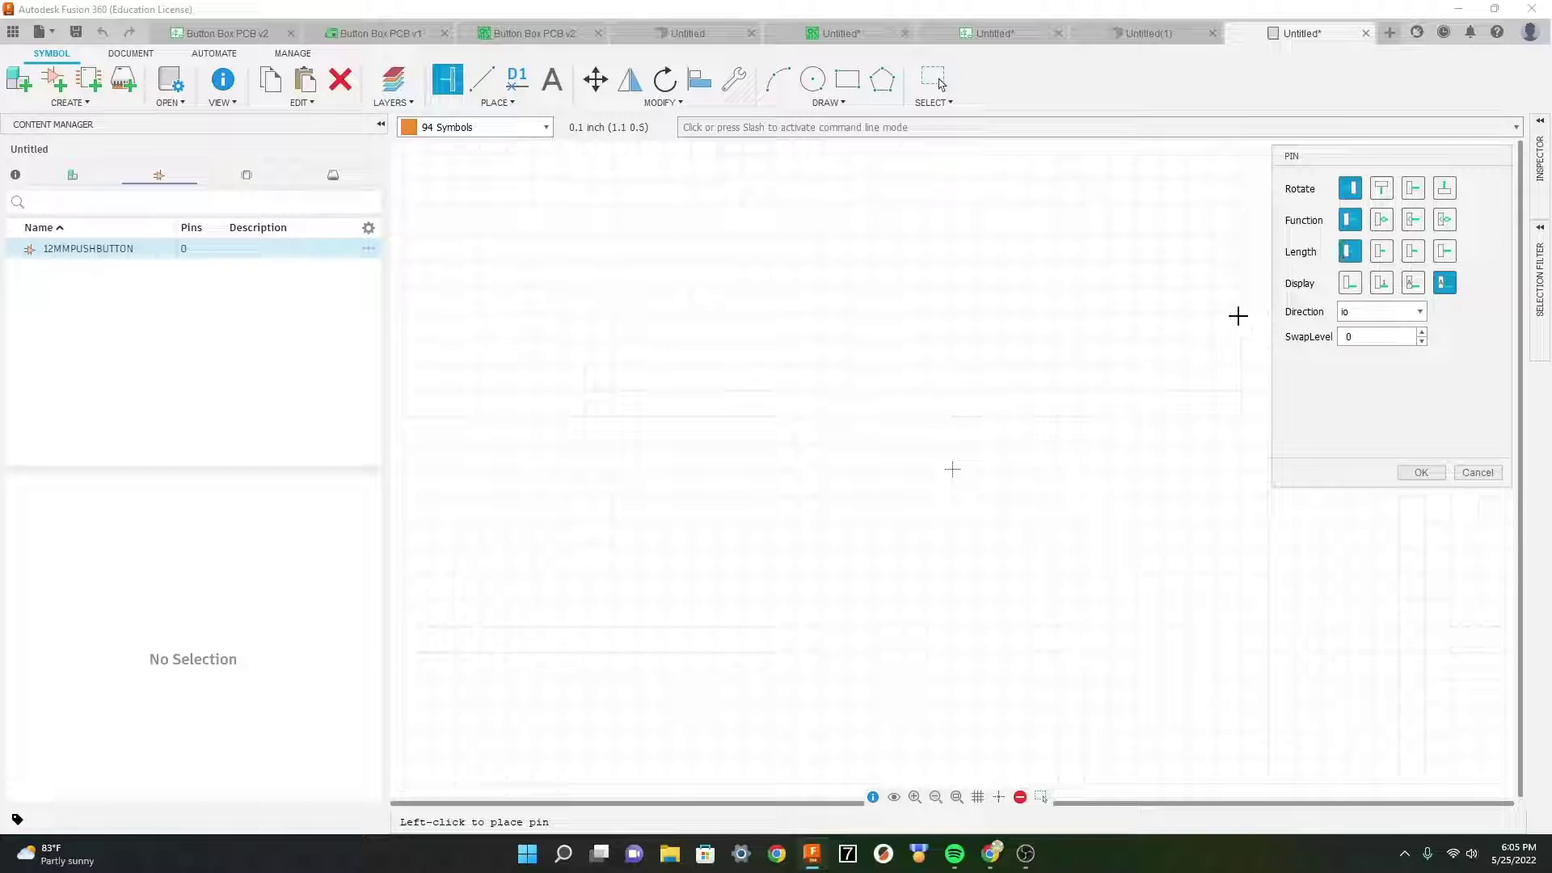
{"action": "left_click", "coordinate": [1444, 251]}
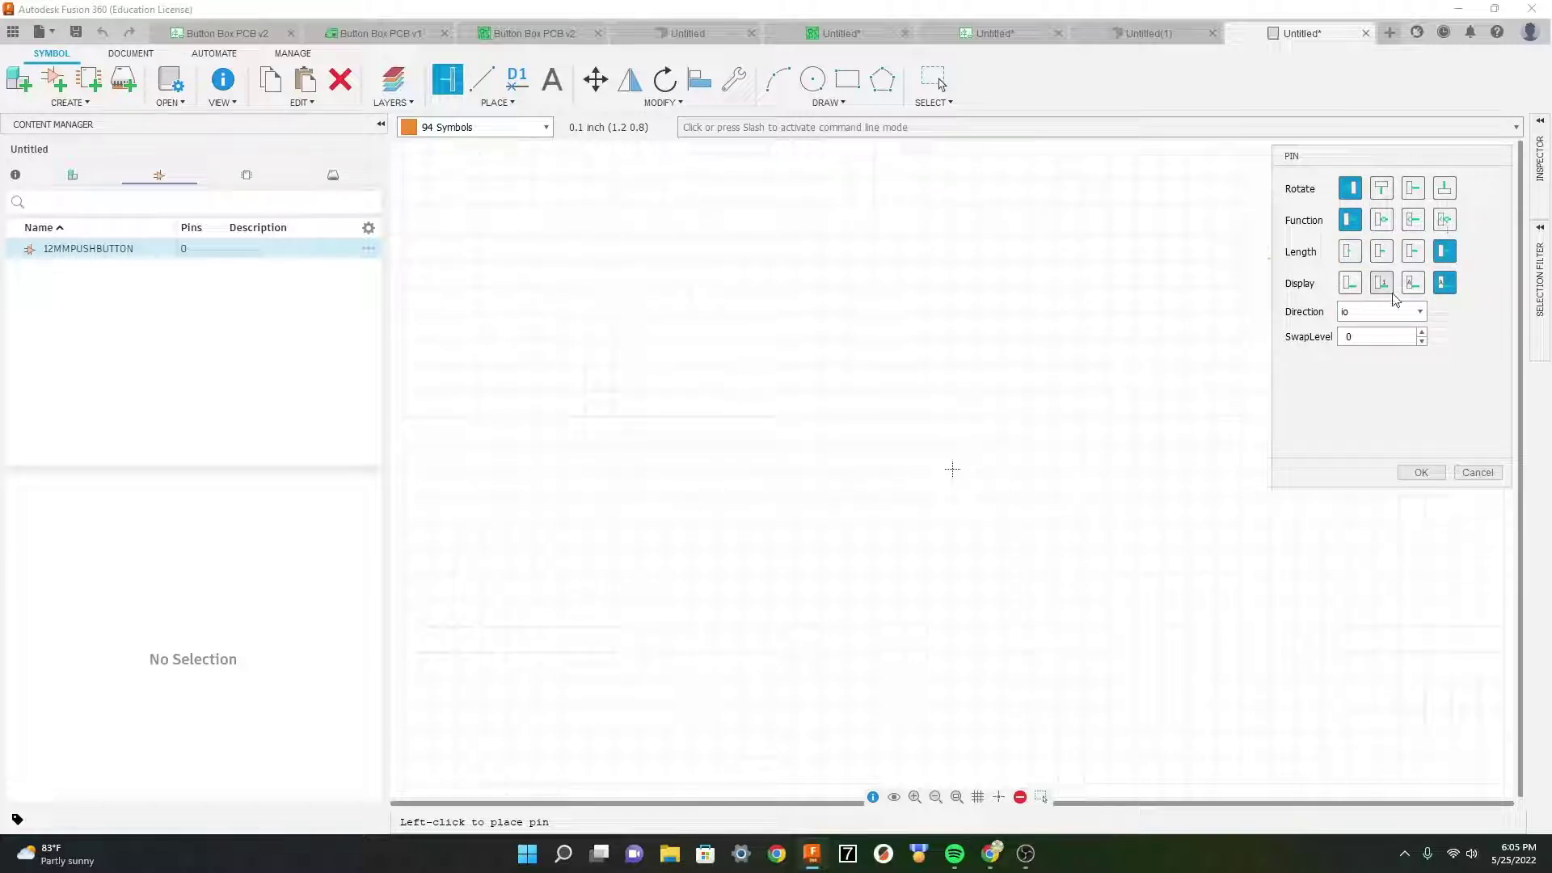
{"action": "left_click", "coordinate": [1411, 253]}
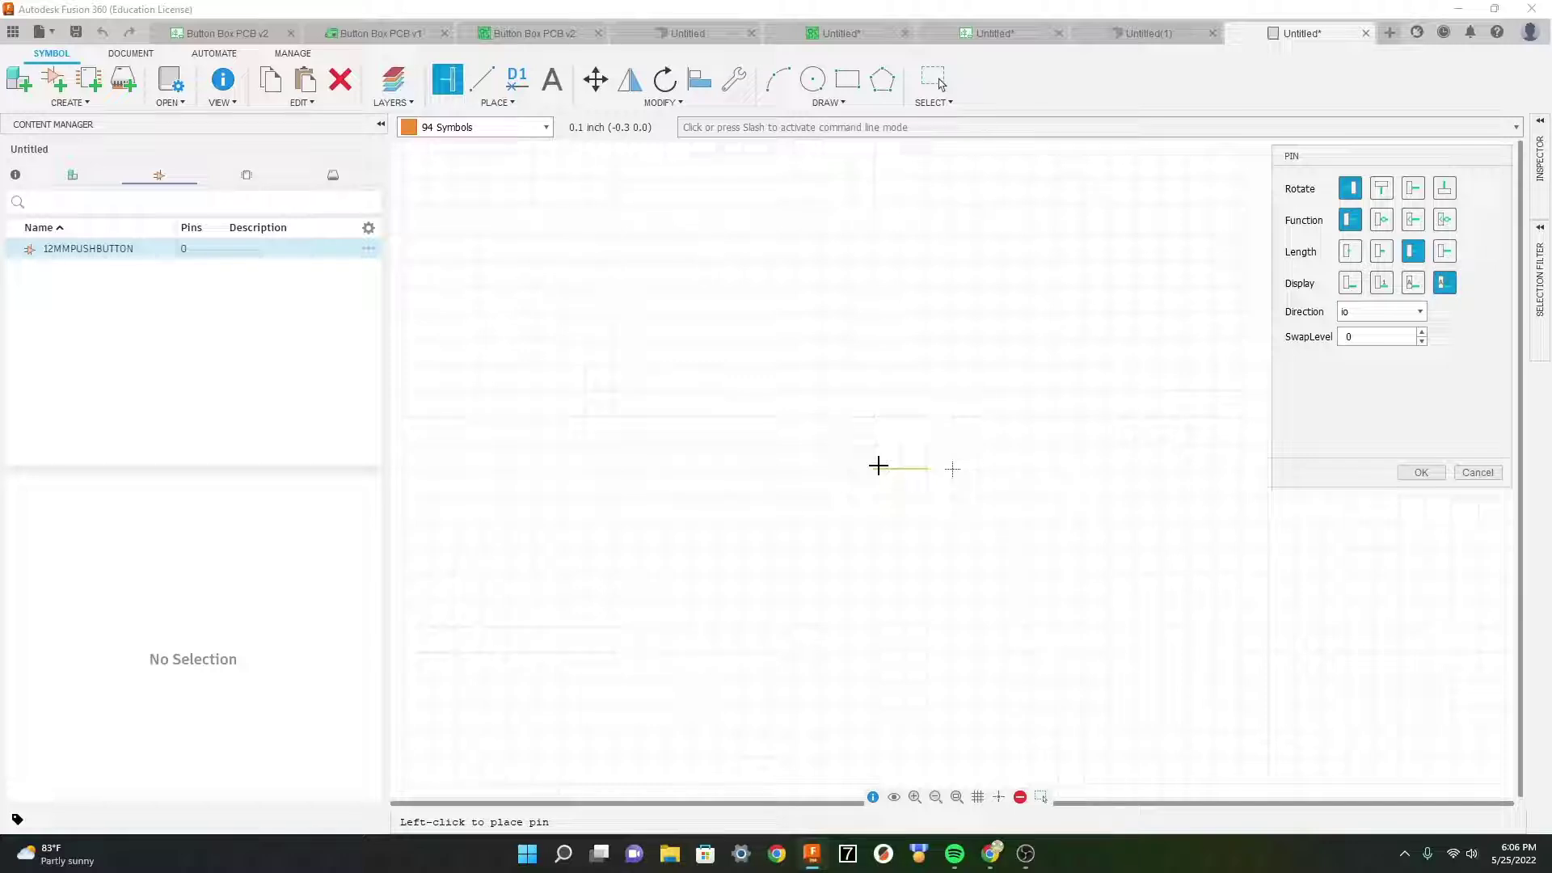
Step: Place two horizontal pins facing each other, about 0.3 inch on either side of the symbol's origin
{"action": "left_click", "coordinate": [878, 467]}
{"action": "right_click", "coordinate": [956, 371]}
{"action": "right_click", "coordinate": [957, 371]}
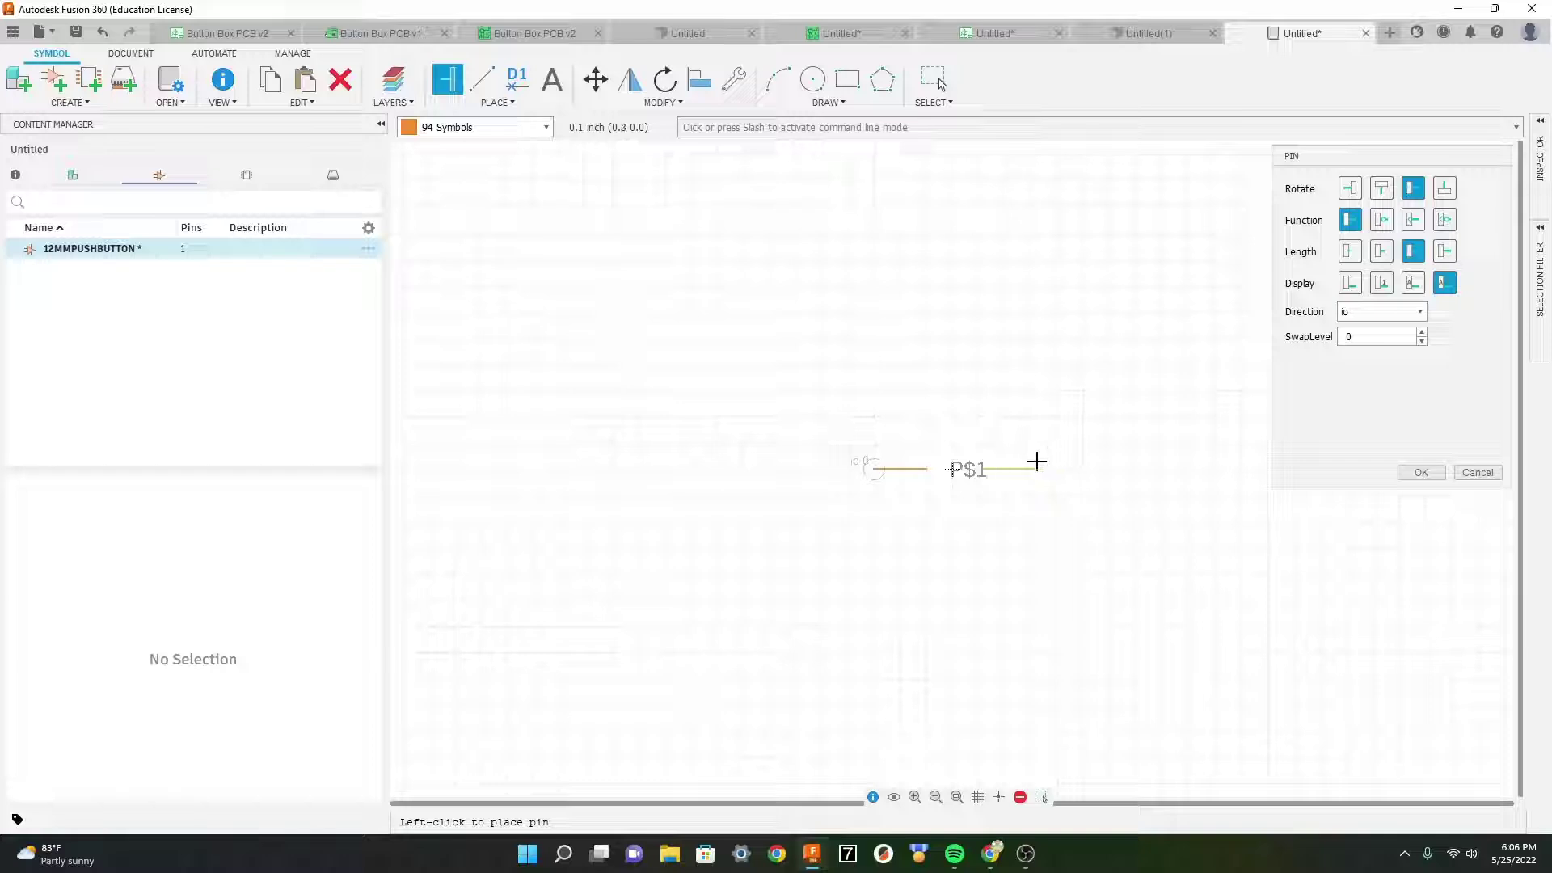
{"action": "left_click", "coordinate": [1035, 461]}
{"action": "scroll", "coordinate": [635, 566], "scroll_direction": "up", "scroll_amount": 2}
{"action": "scroll", "coordinate": [607, 572], "scroll_direction": "down", "scroll_amount": 1}
{"action": "scroll", "coordinate": [607, 572], "scroll_direction": "down", "scroll_amount": 1}
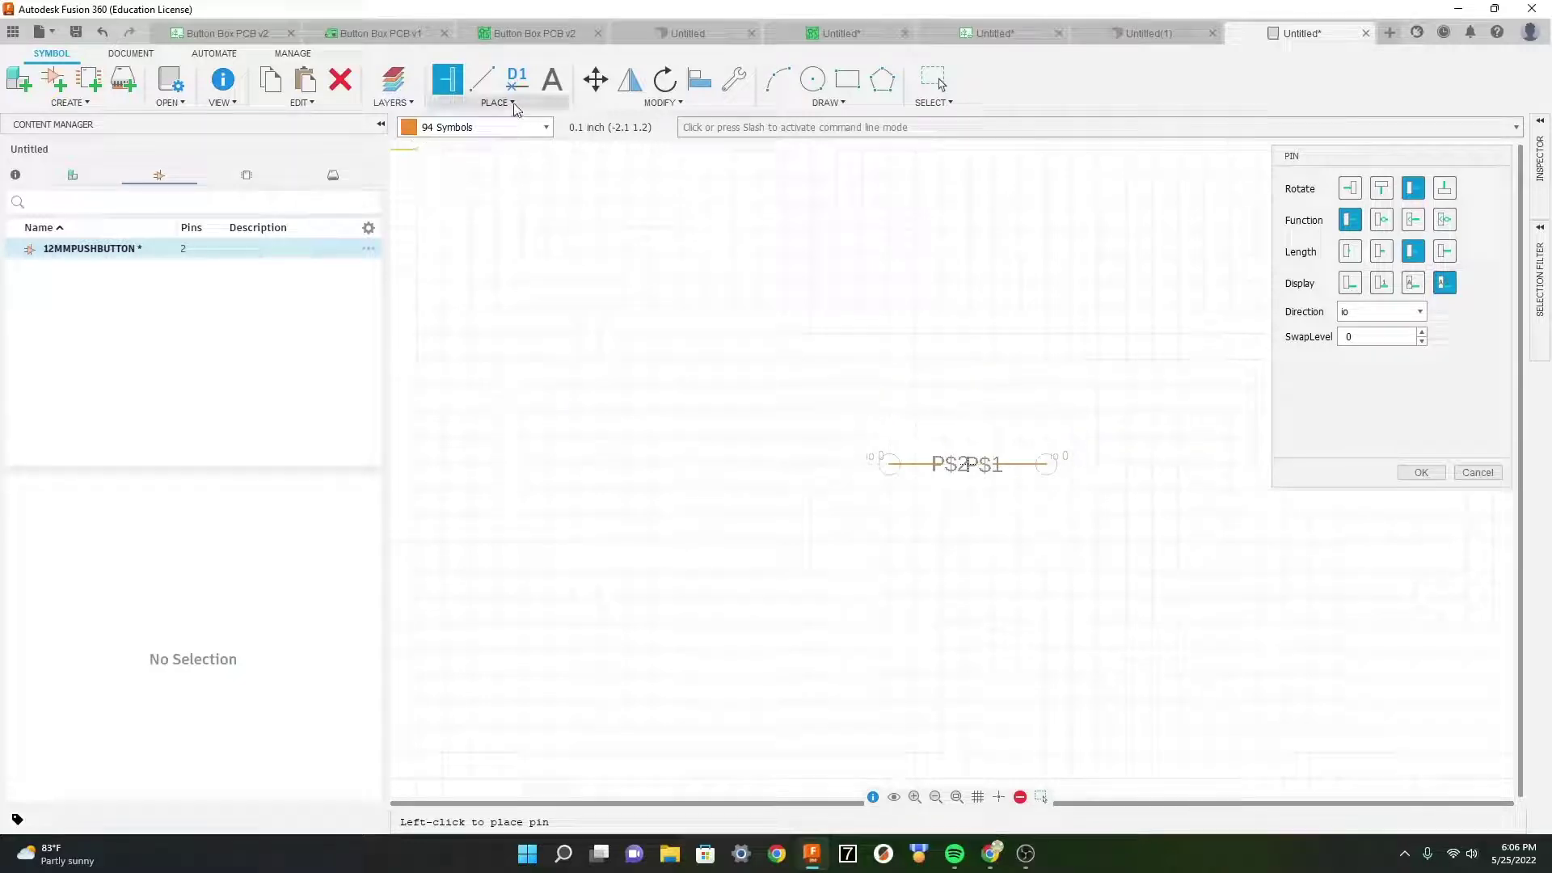
Step: Rename the symbol's left pin to + and its right pin to -
{"action": "left_click", "coordinate": [518, 81]}
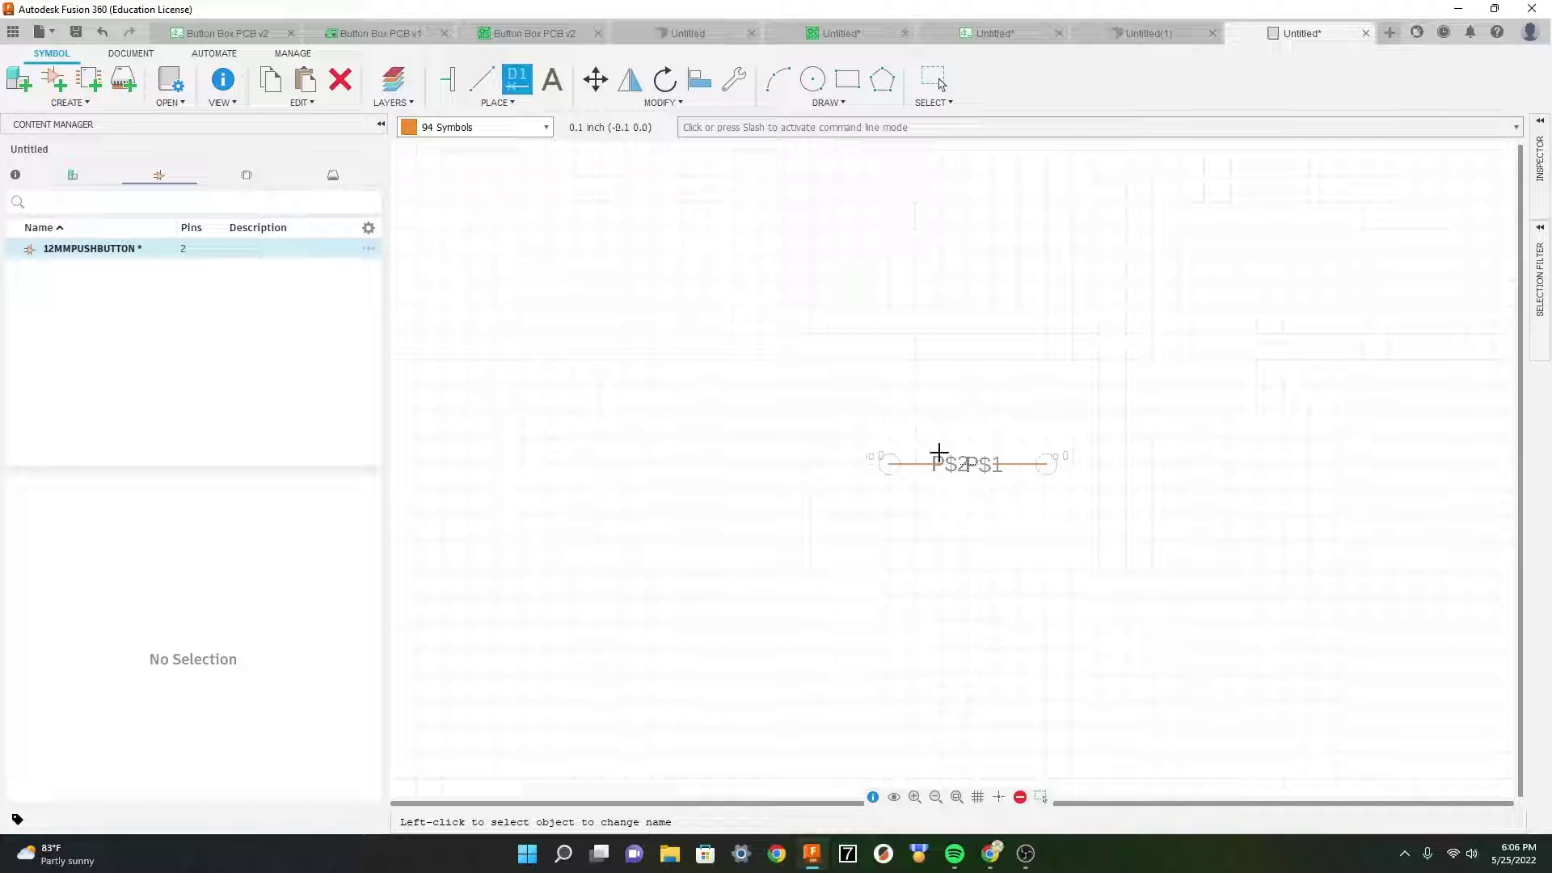
{"action": "left_click", "coordinate": [893, 463]}
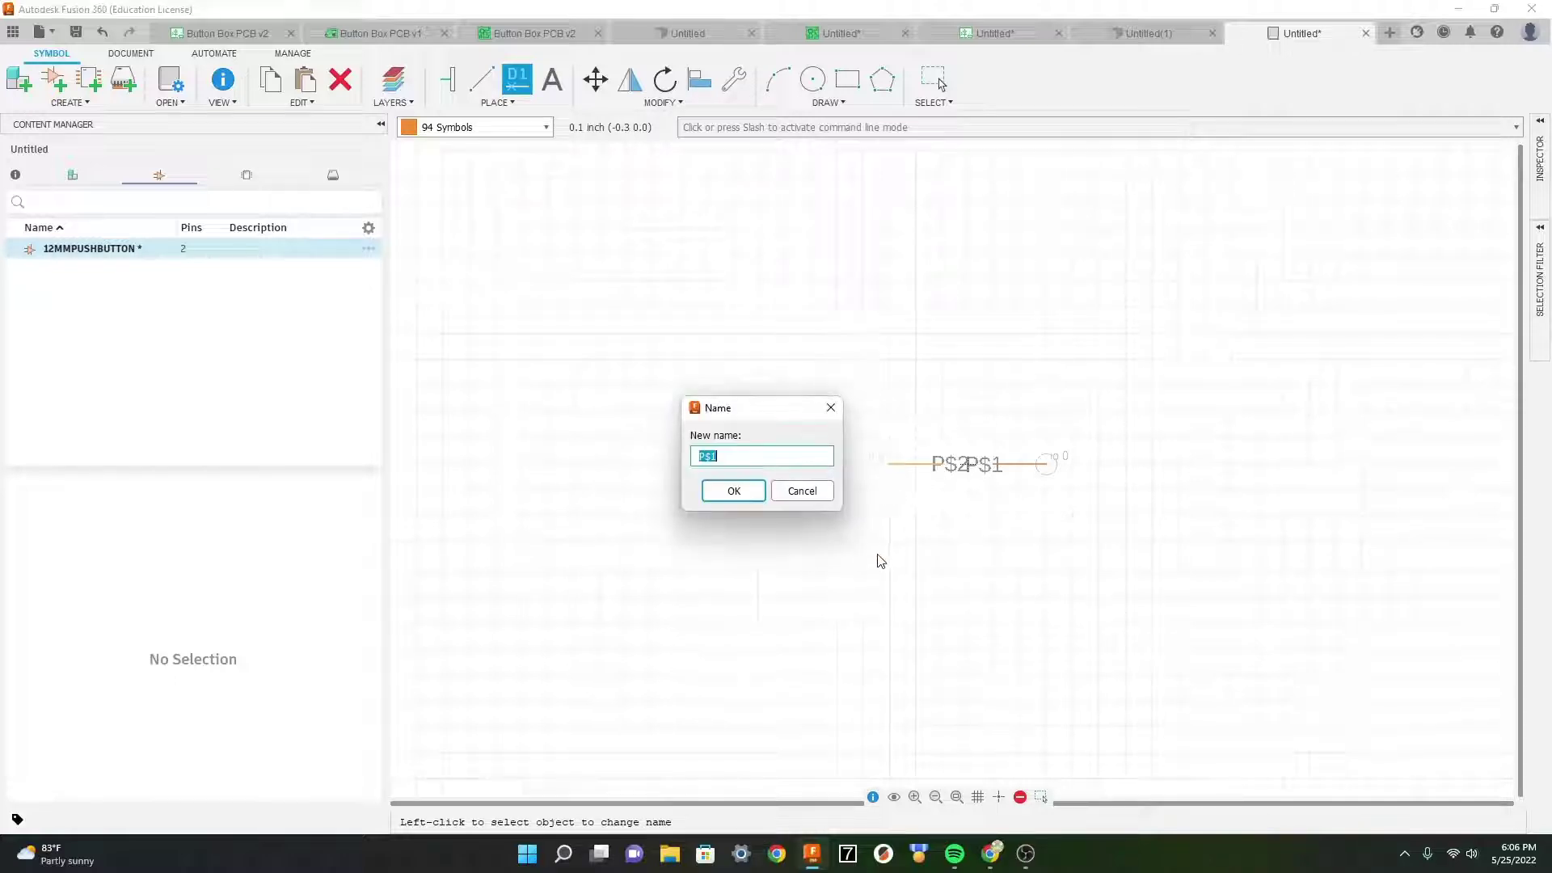
{"action": "type", "text": "+"}
{"action": "key", "text": "Return"}
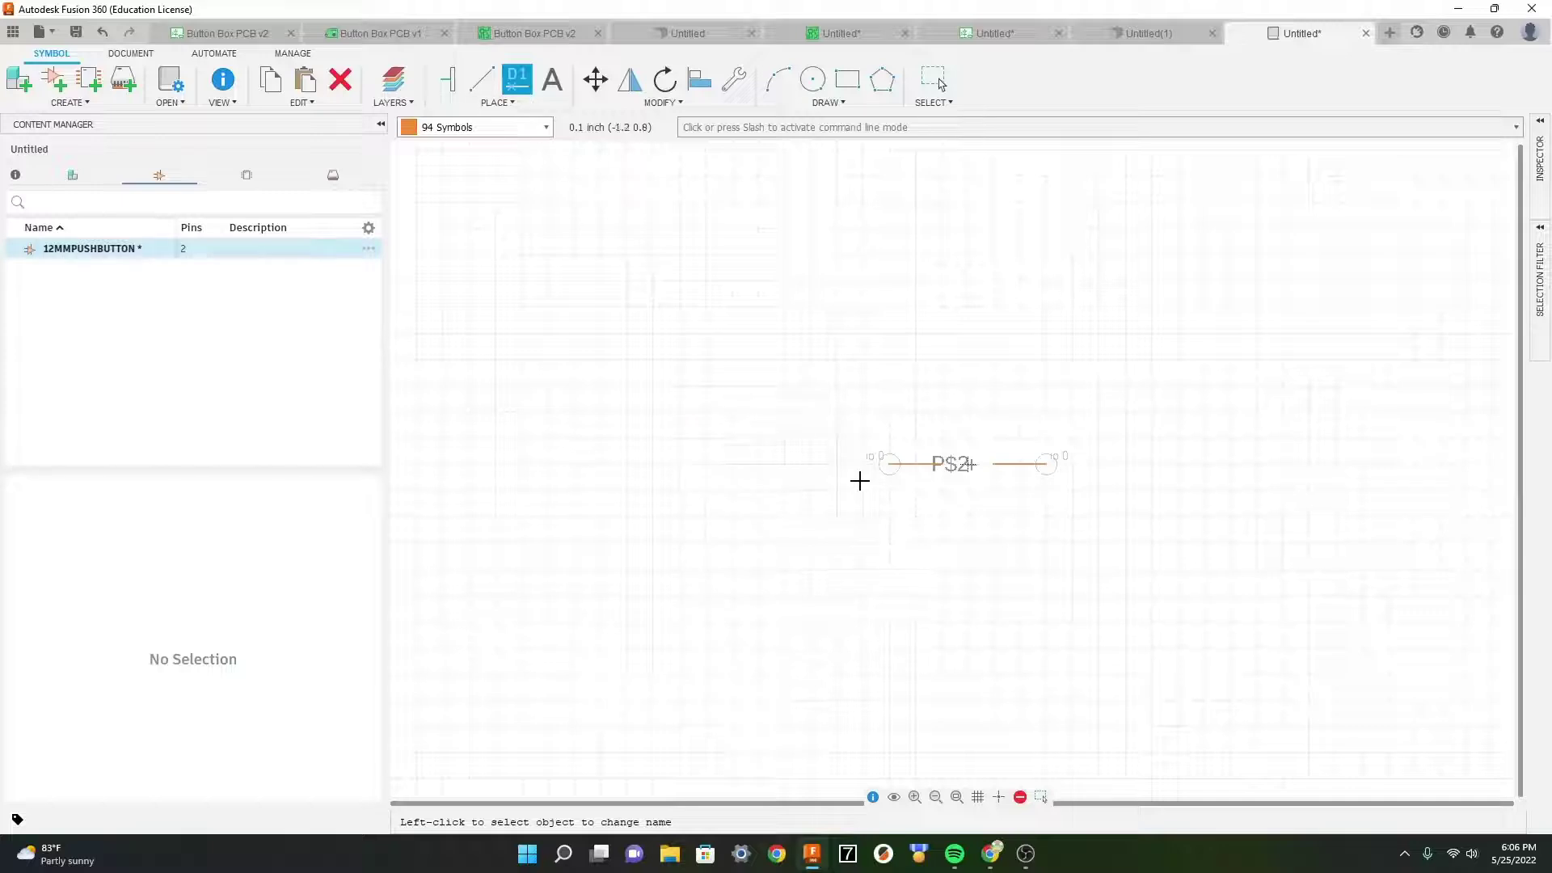
{"action": "left_click", "coordinate": [1046, 466]}
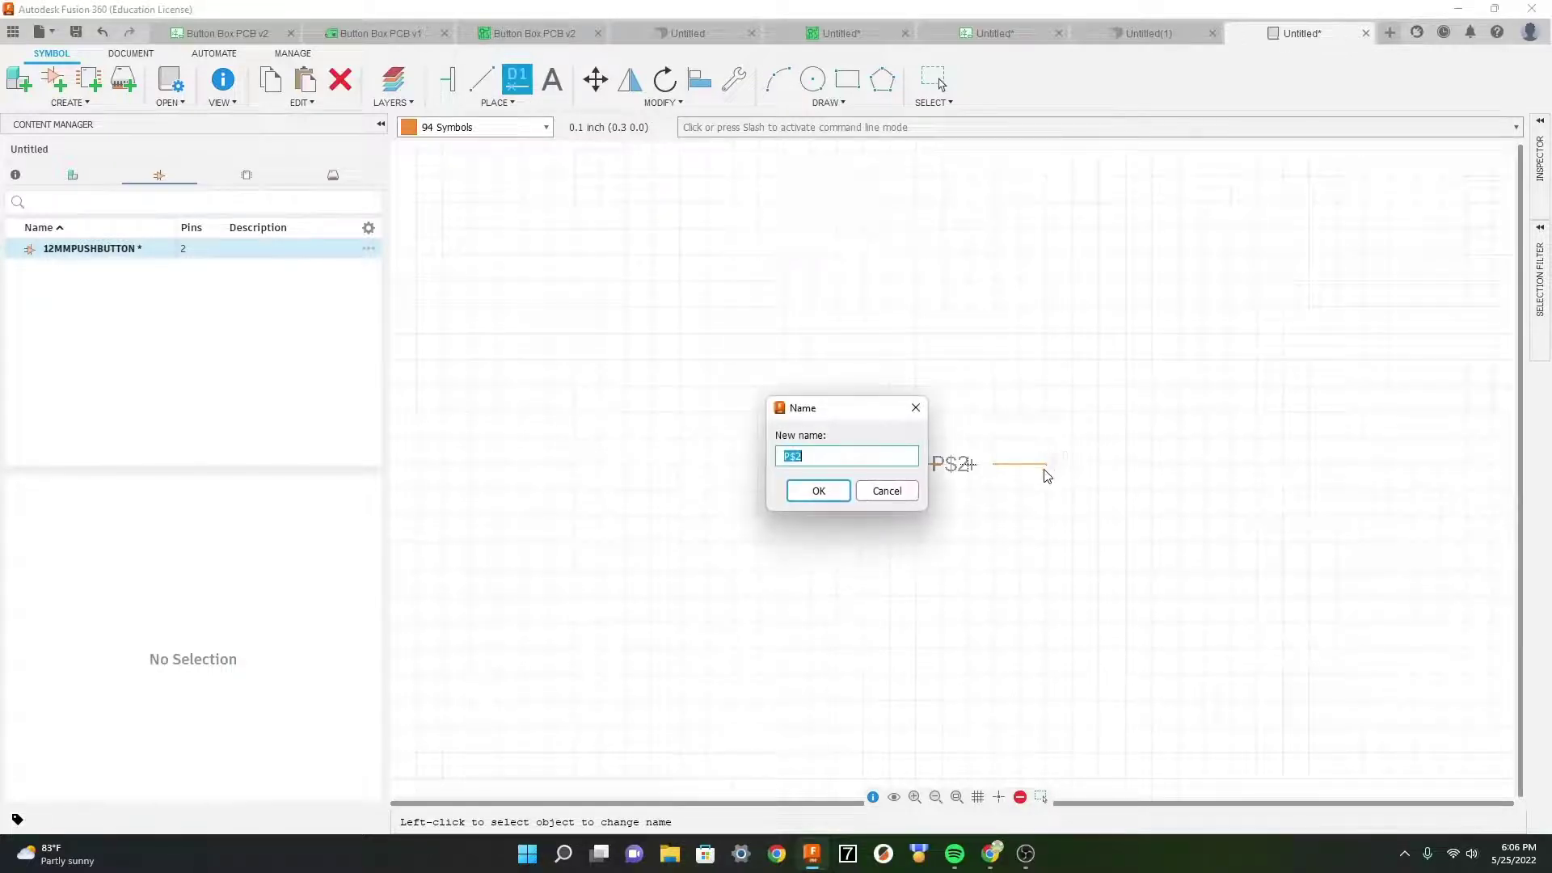
{"action": "type", "text": "-"}
{"action": "key", "text": "Return"}
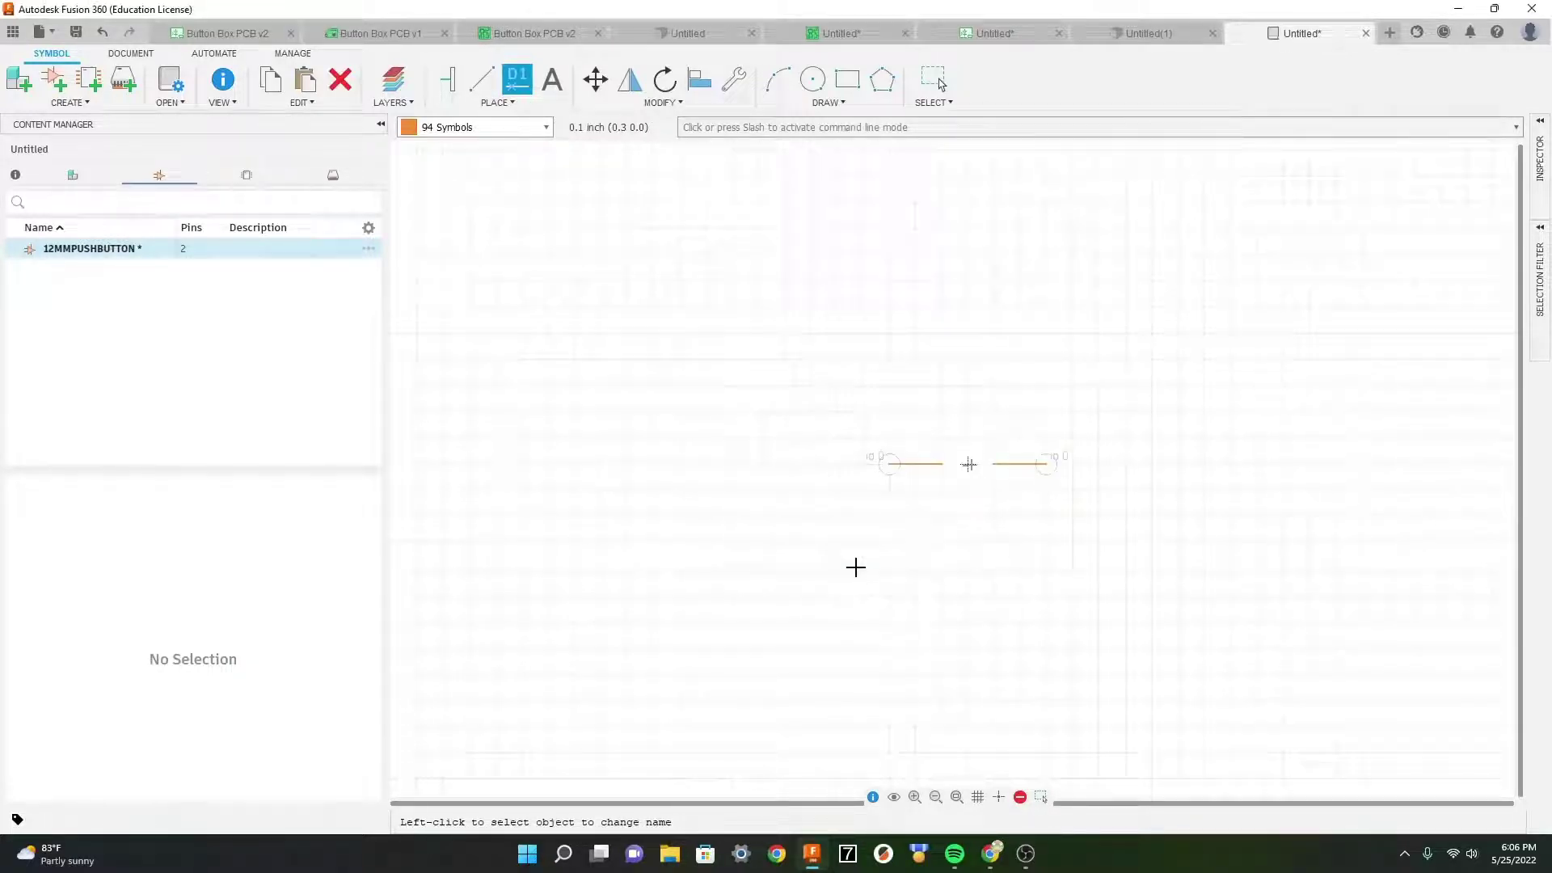
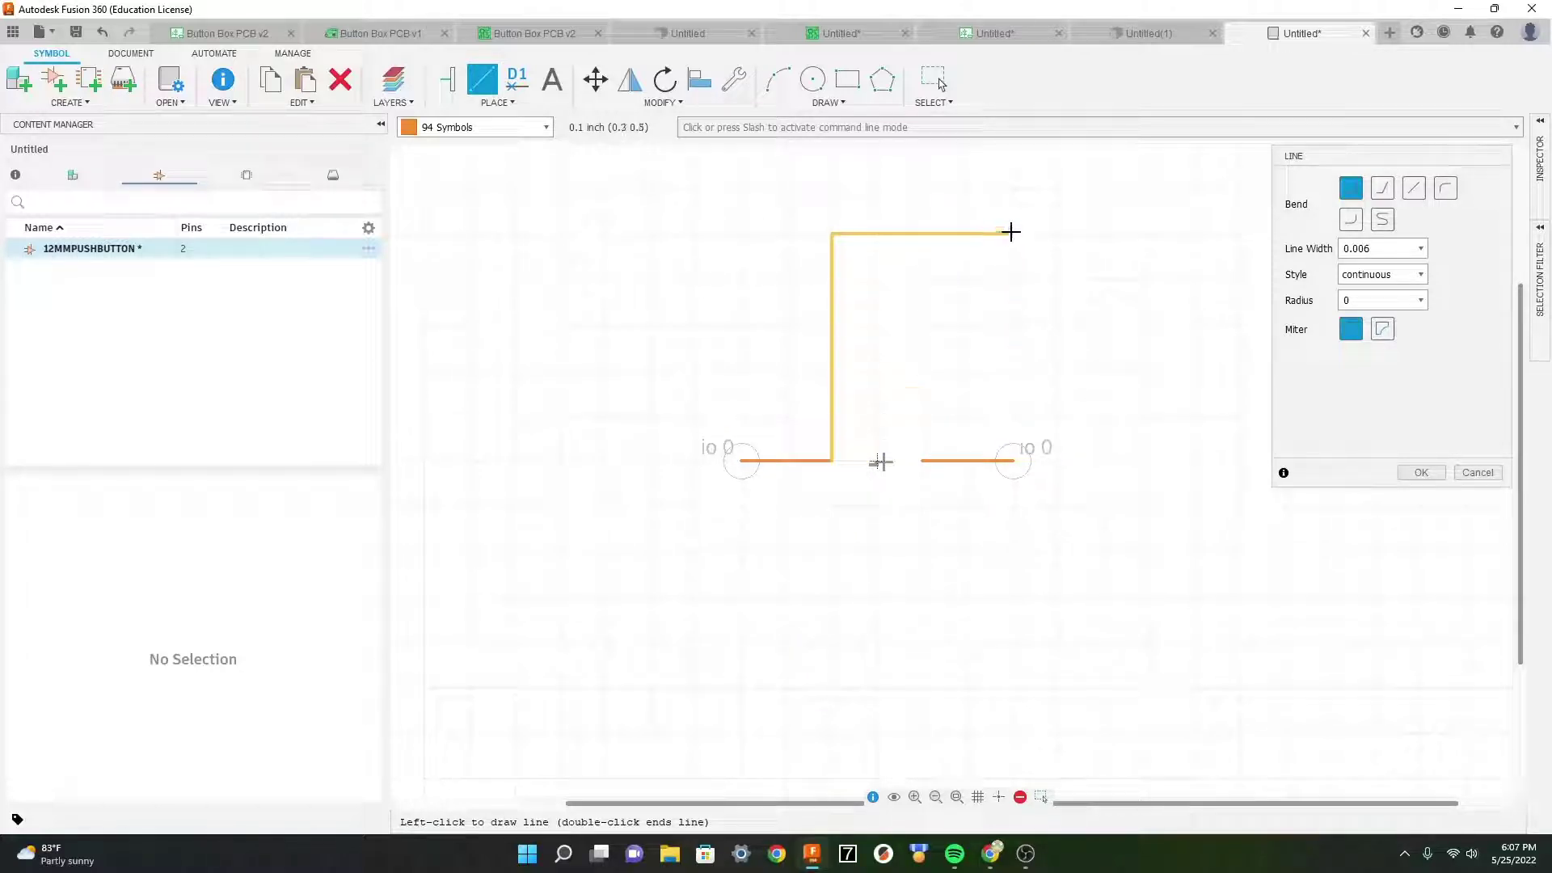
Step: Draw a straight slanted switch line from the left pin's inner end to (0.10, 0.07) inch, just above the right pin's inner end
{"action": "left_click", "coordinate": [1414, 190]}
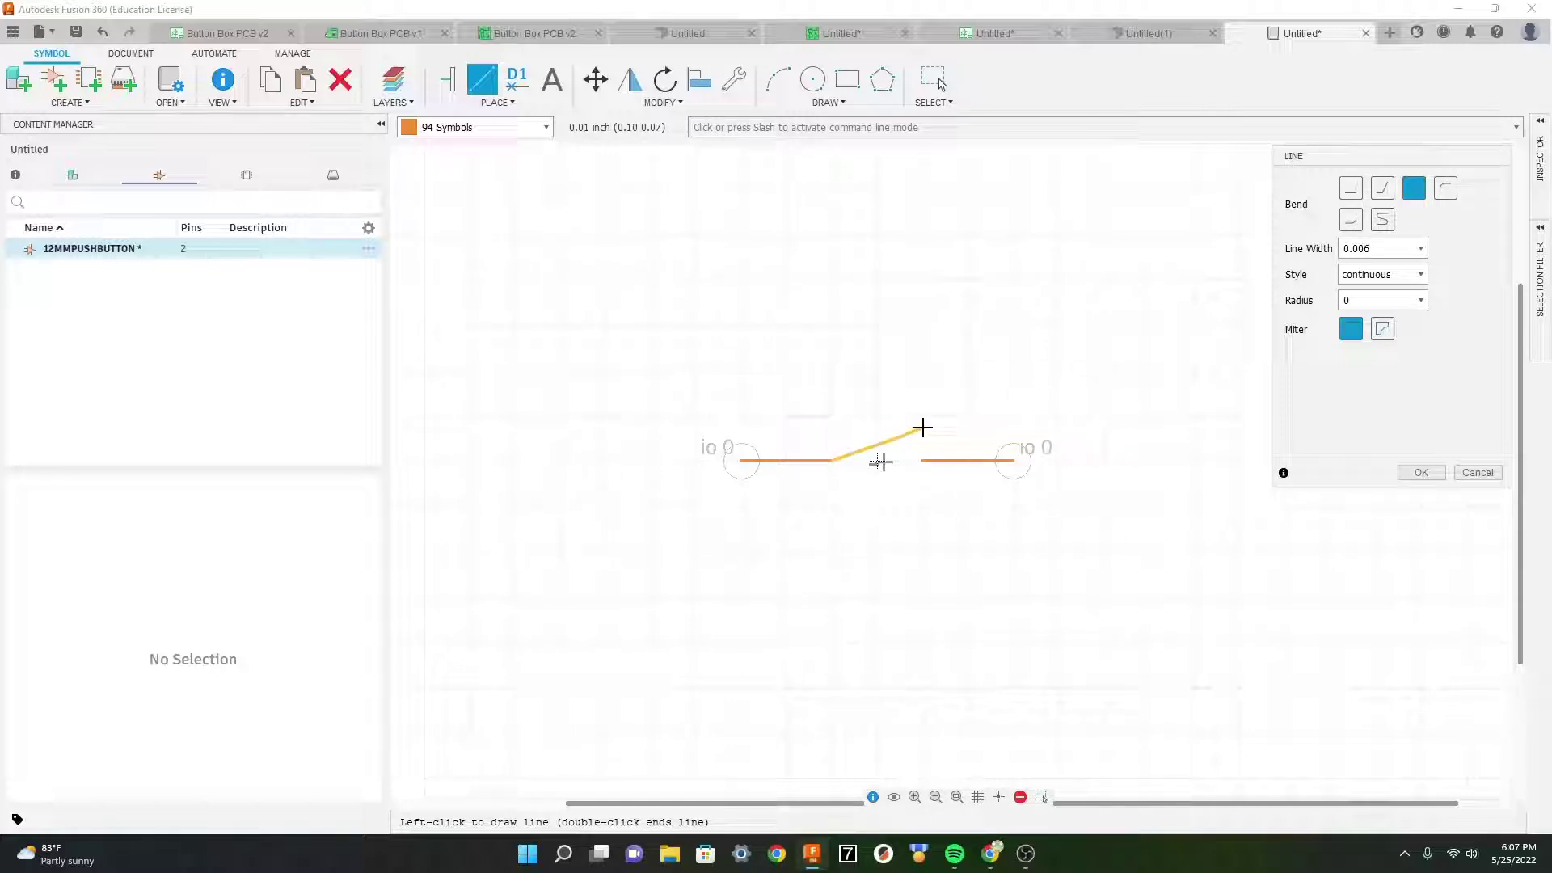
{"action": "left_click", "coordinate": [923, 428]}
{"action": "key", "text": "Escape"}
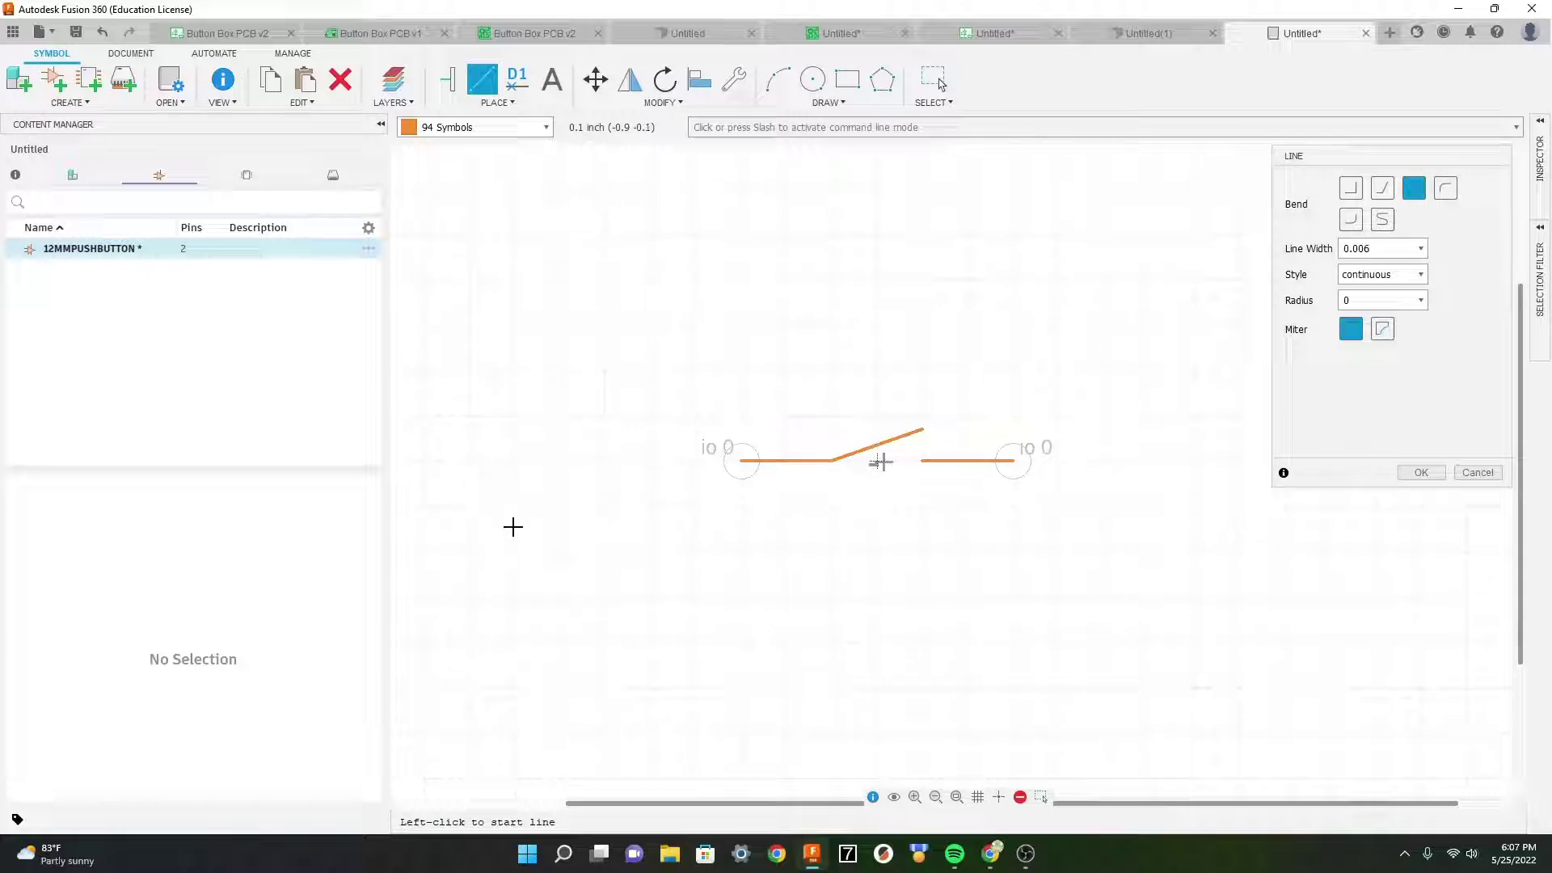
Step: Place the text 12MM PushButton above the switch symbol
{"action": "left_click", "coordinate": [552, 85]}
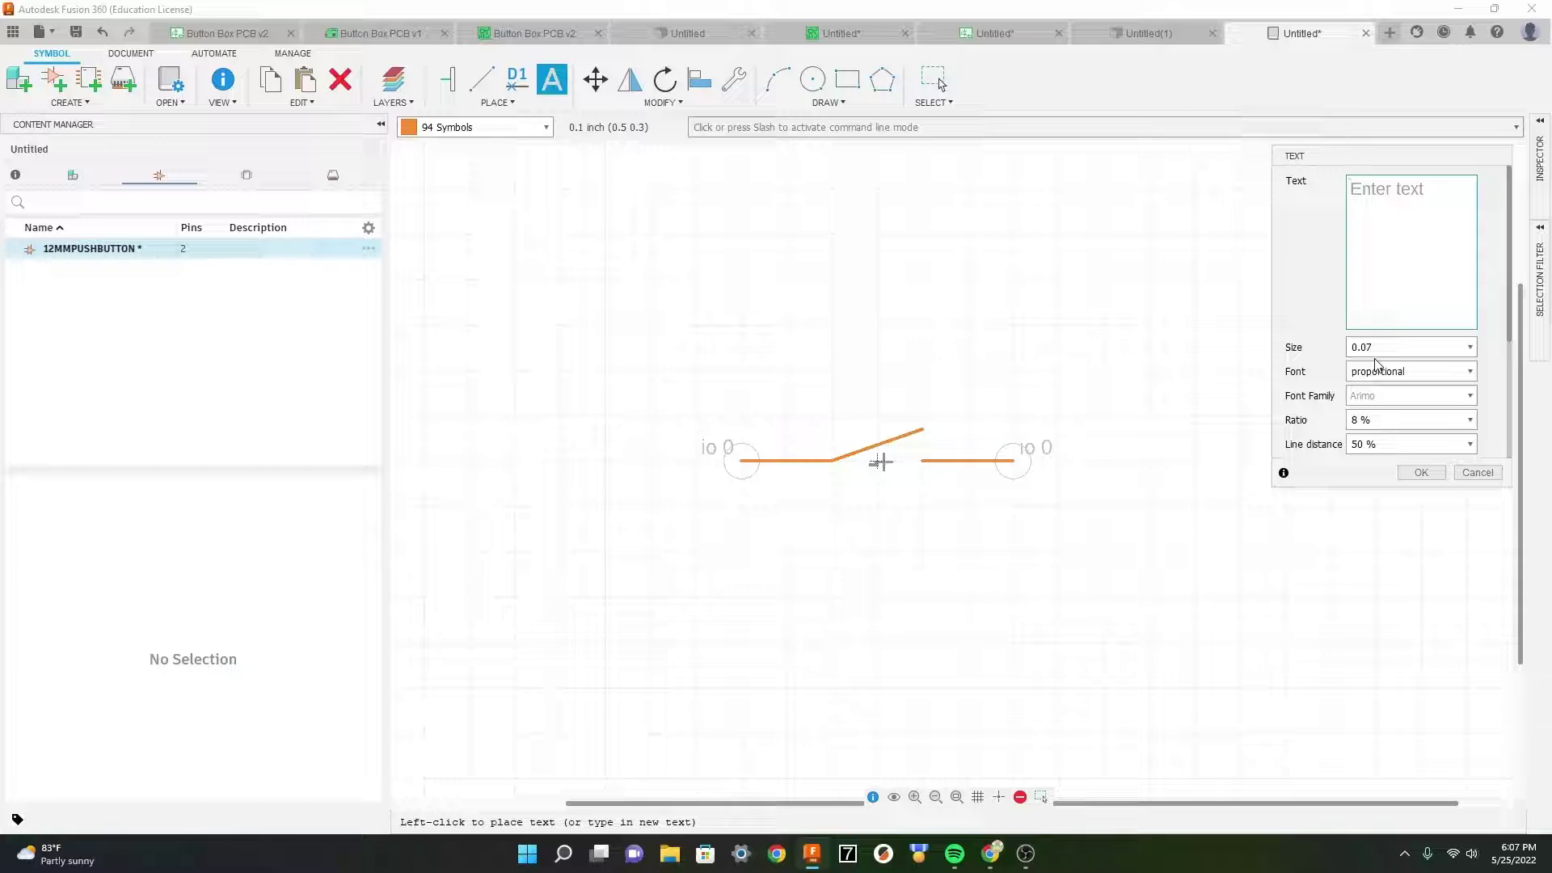
{"action": "type", "text": "12MM"}
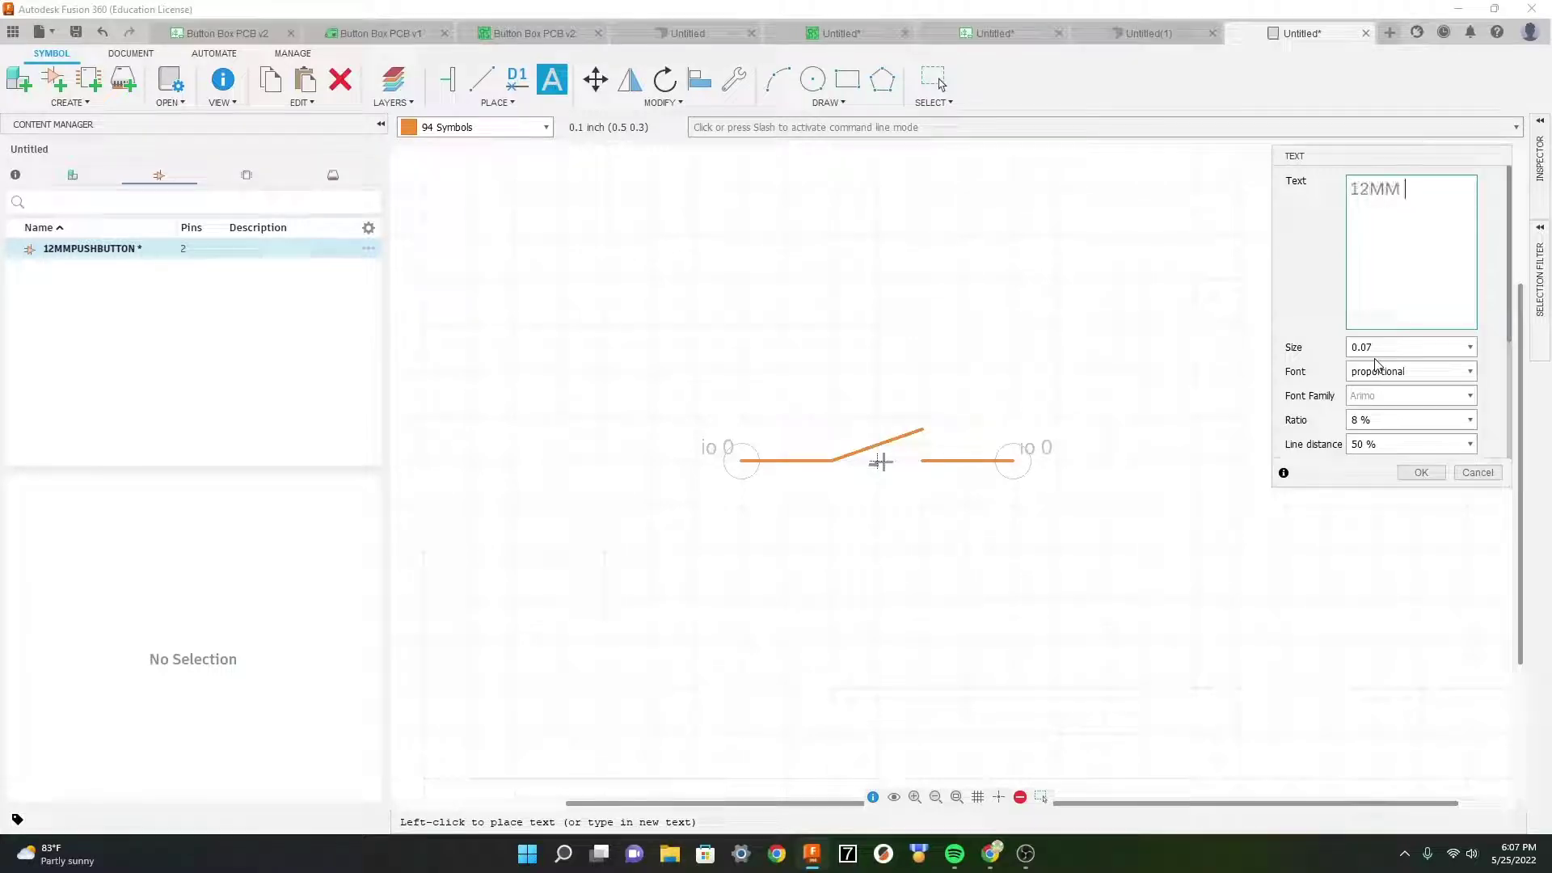
{"action": "type", "text": " Push Button"}
{"action": "left_click", "coordinate": [699, 392]}
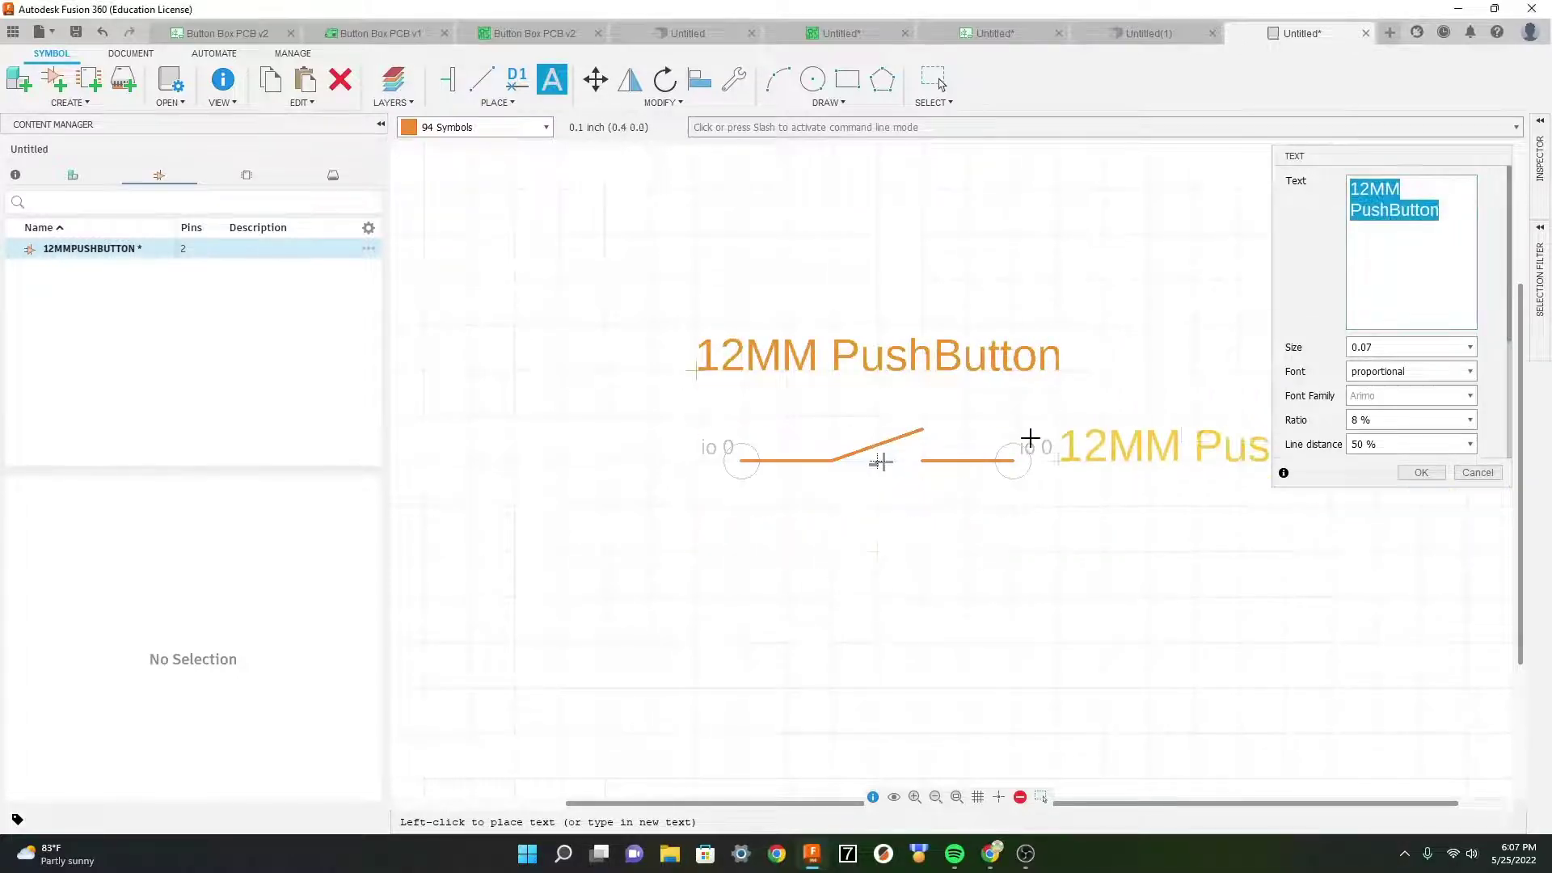
{"action": "key", "text": "Escape"}
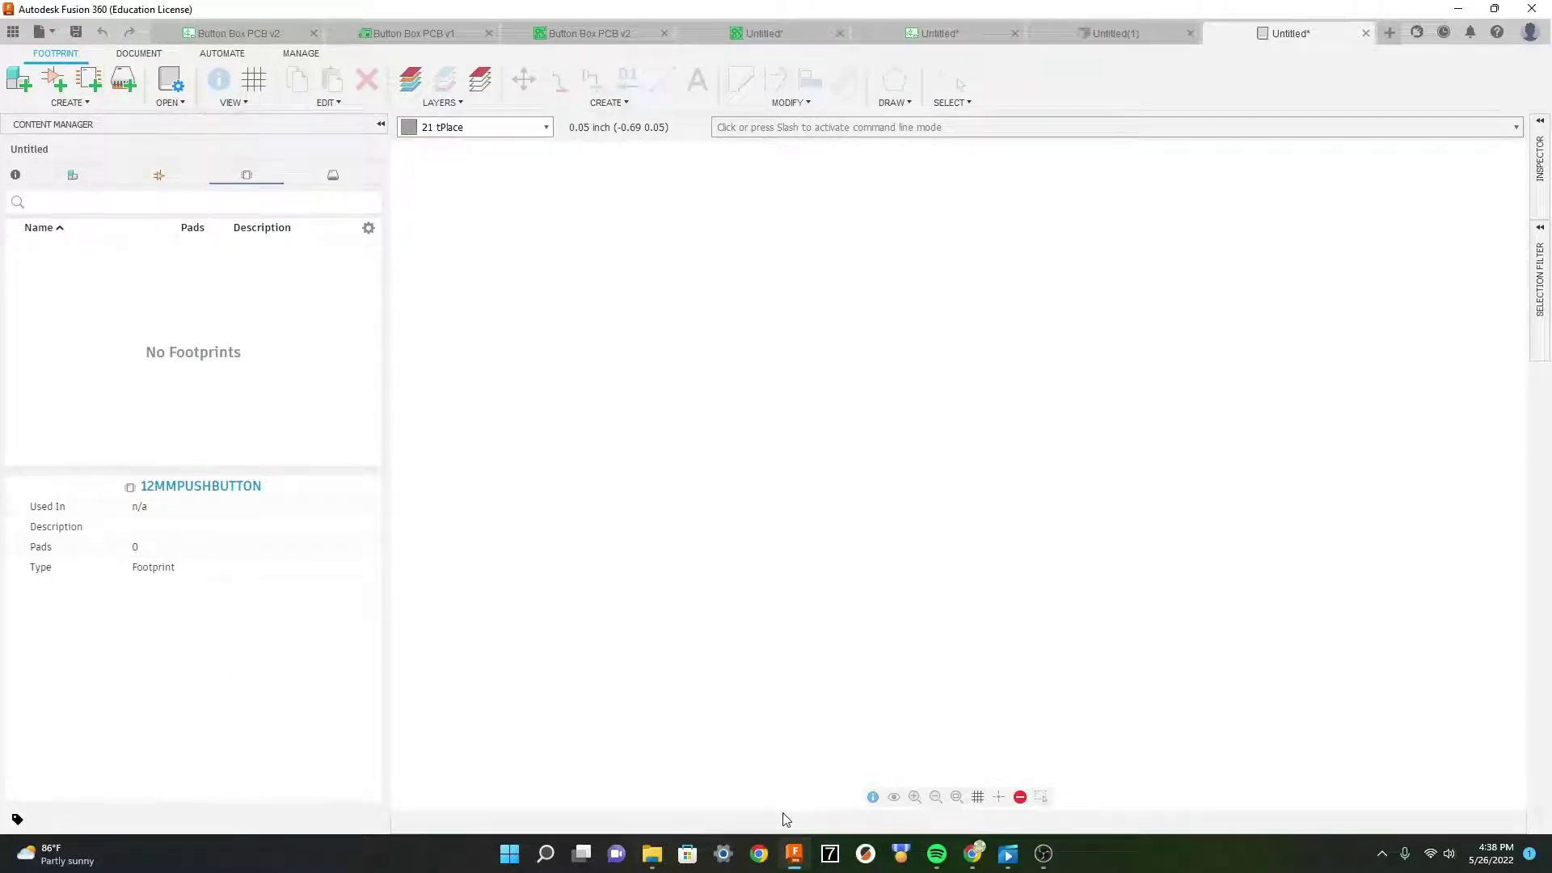
Step: Create a footprint named 12MMPUSHBUTTON and turn on its line grid at 0.05 inch with a 0.005 inch alternate grid
{"action": "left_click", "coordinate": [81, 79]}
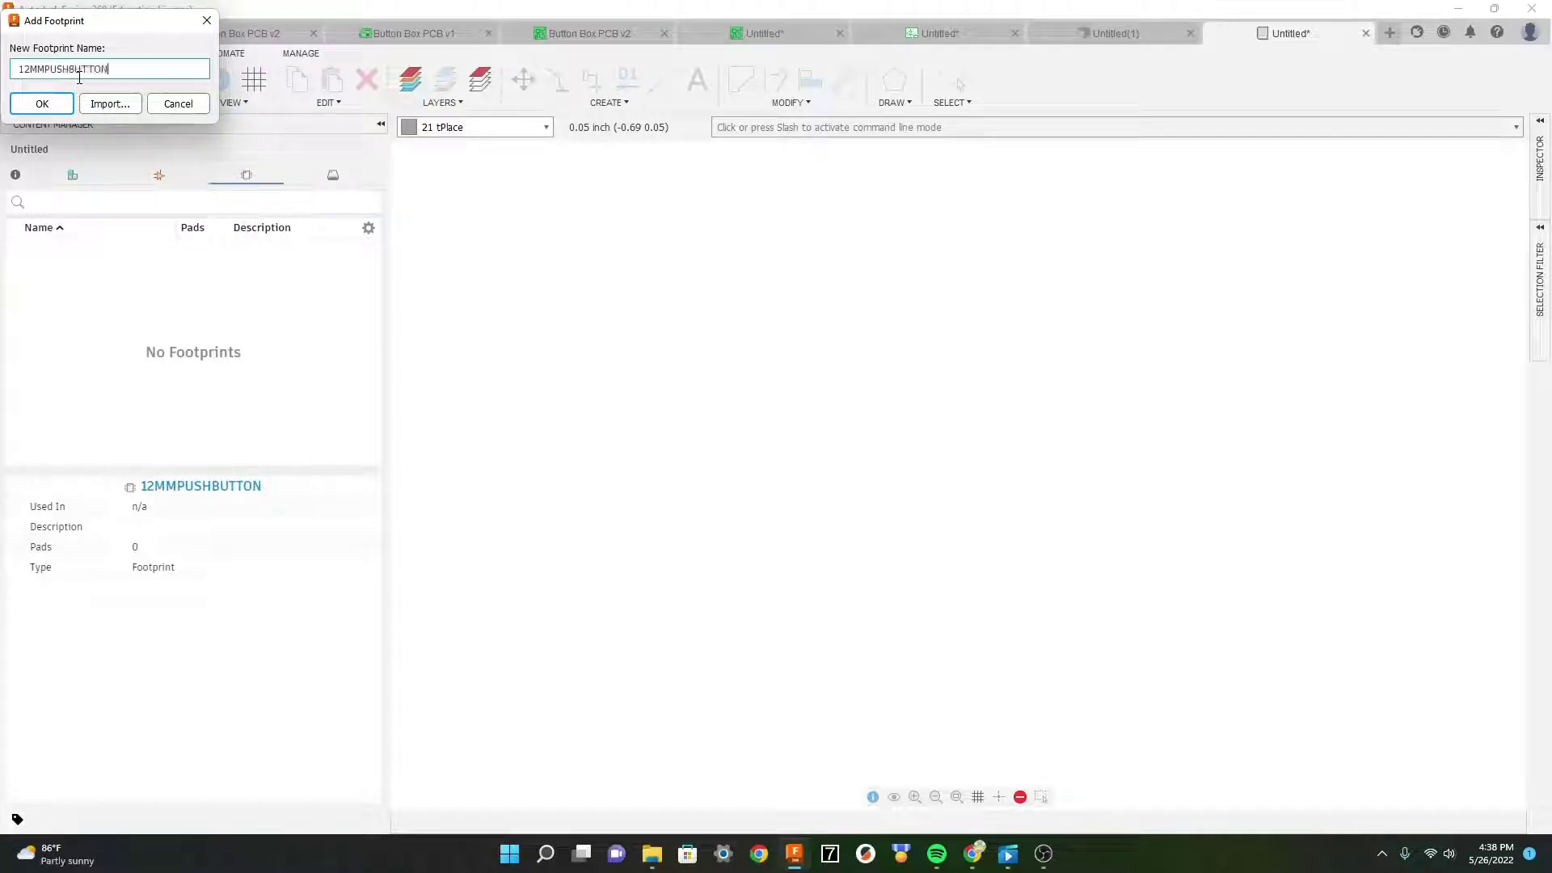
{"action": "key", "text": "Return"}
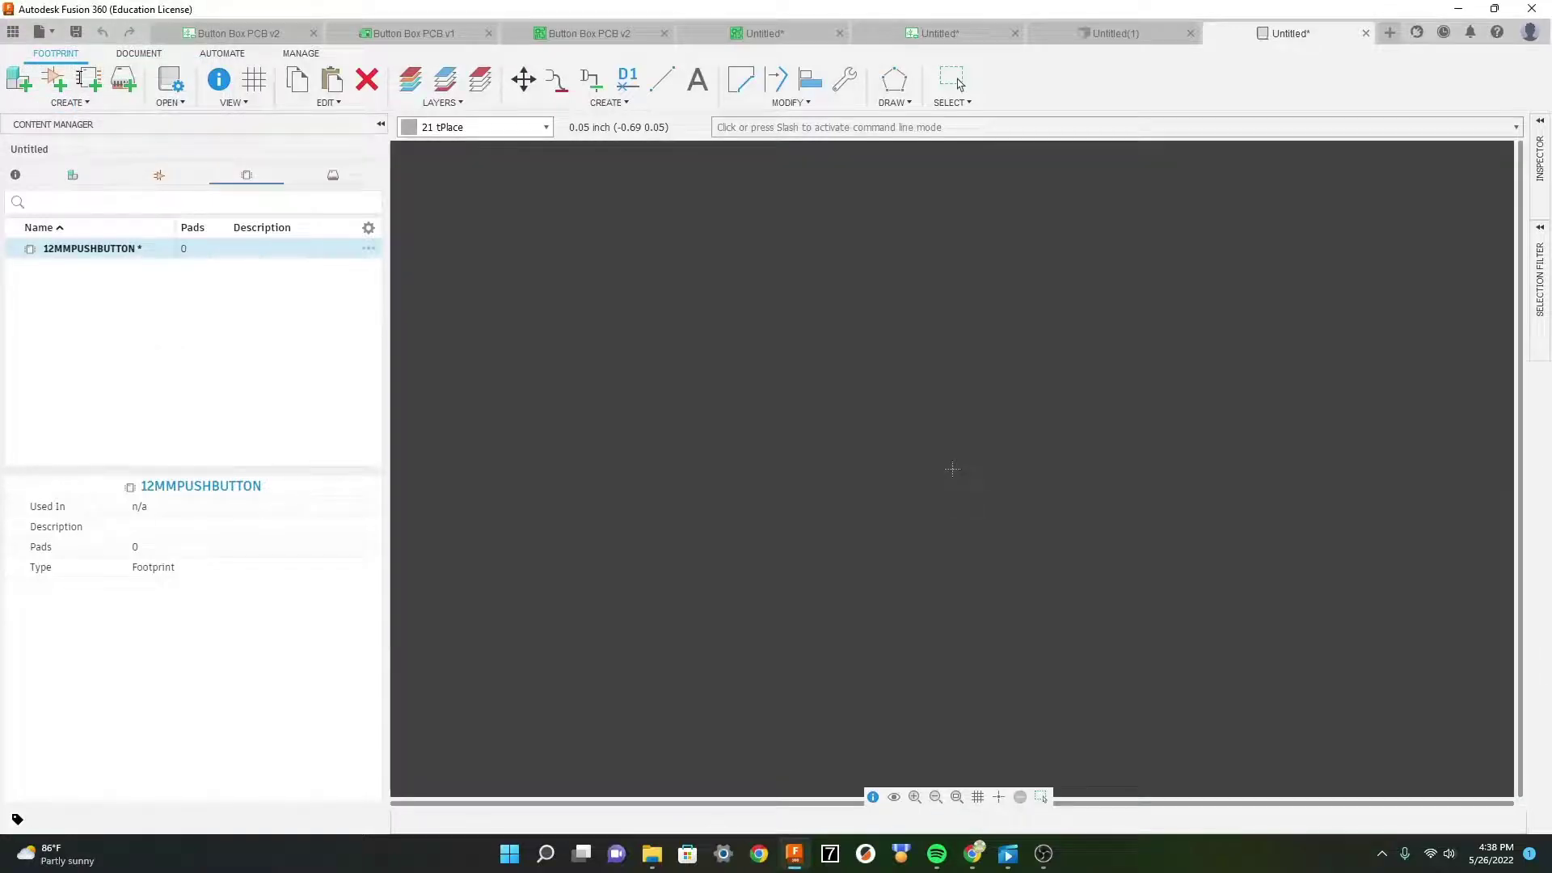
{"action": "left_click", "coordinate": [977, 797]}
{"action": "left_click", "coordinate": [884, 659]}
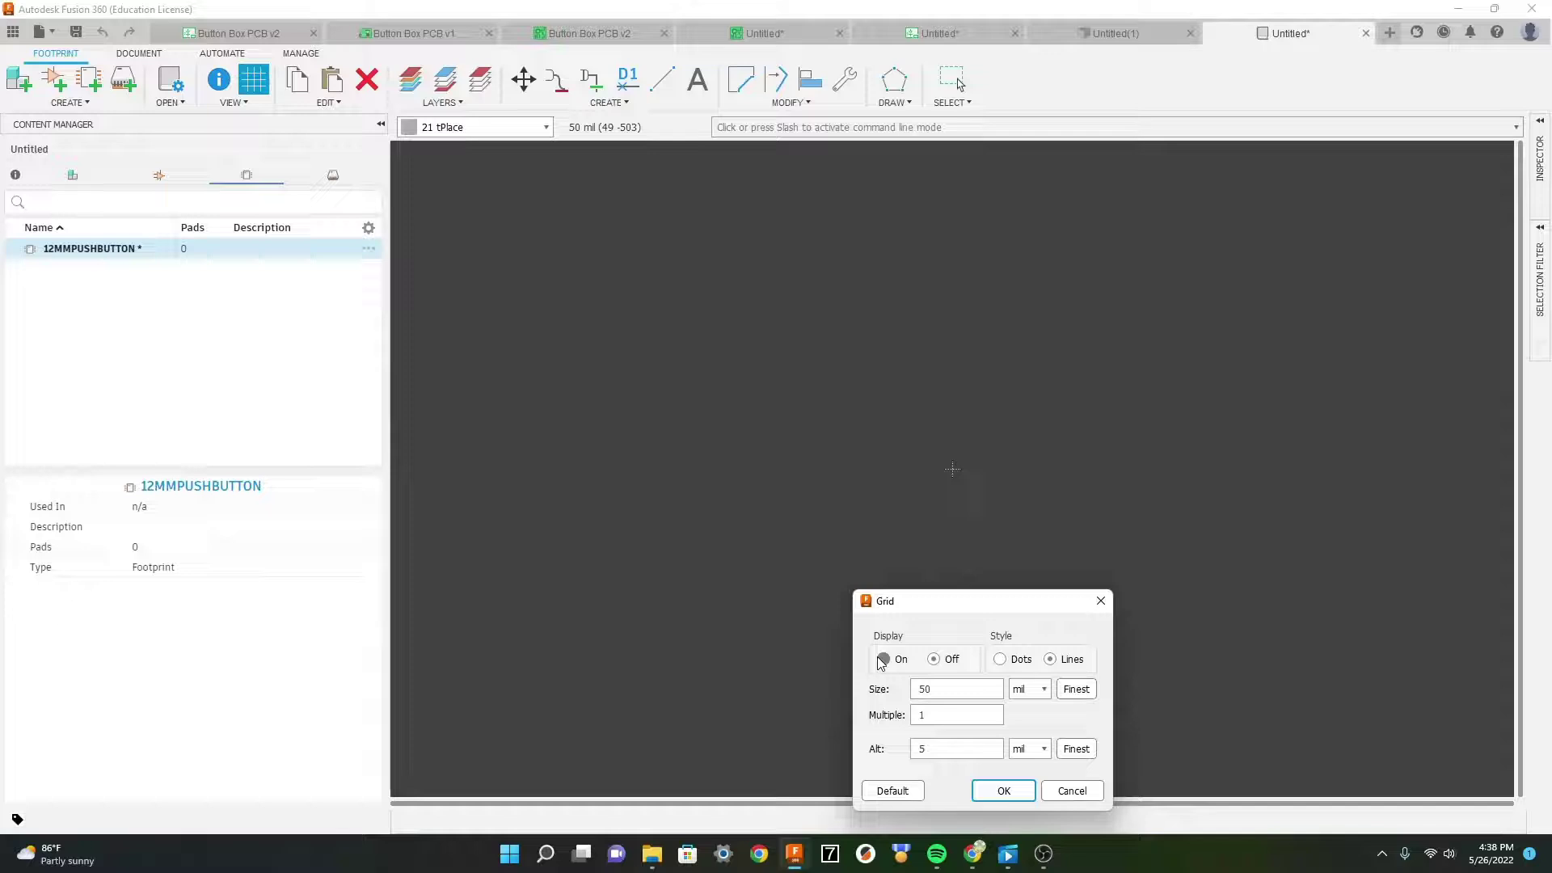
{"action": "left_click", "coordinate": [1042, 688]}
{"action": "left_click", "coordinate": [1039, 755]}
{"action": "left_click", "coordinate": [1039, 756]}
{"action": "left_click", "coordinate": [1020, 791]}
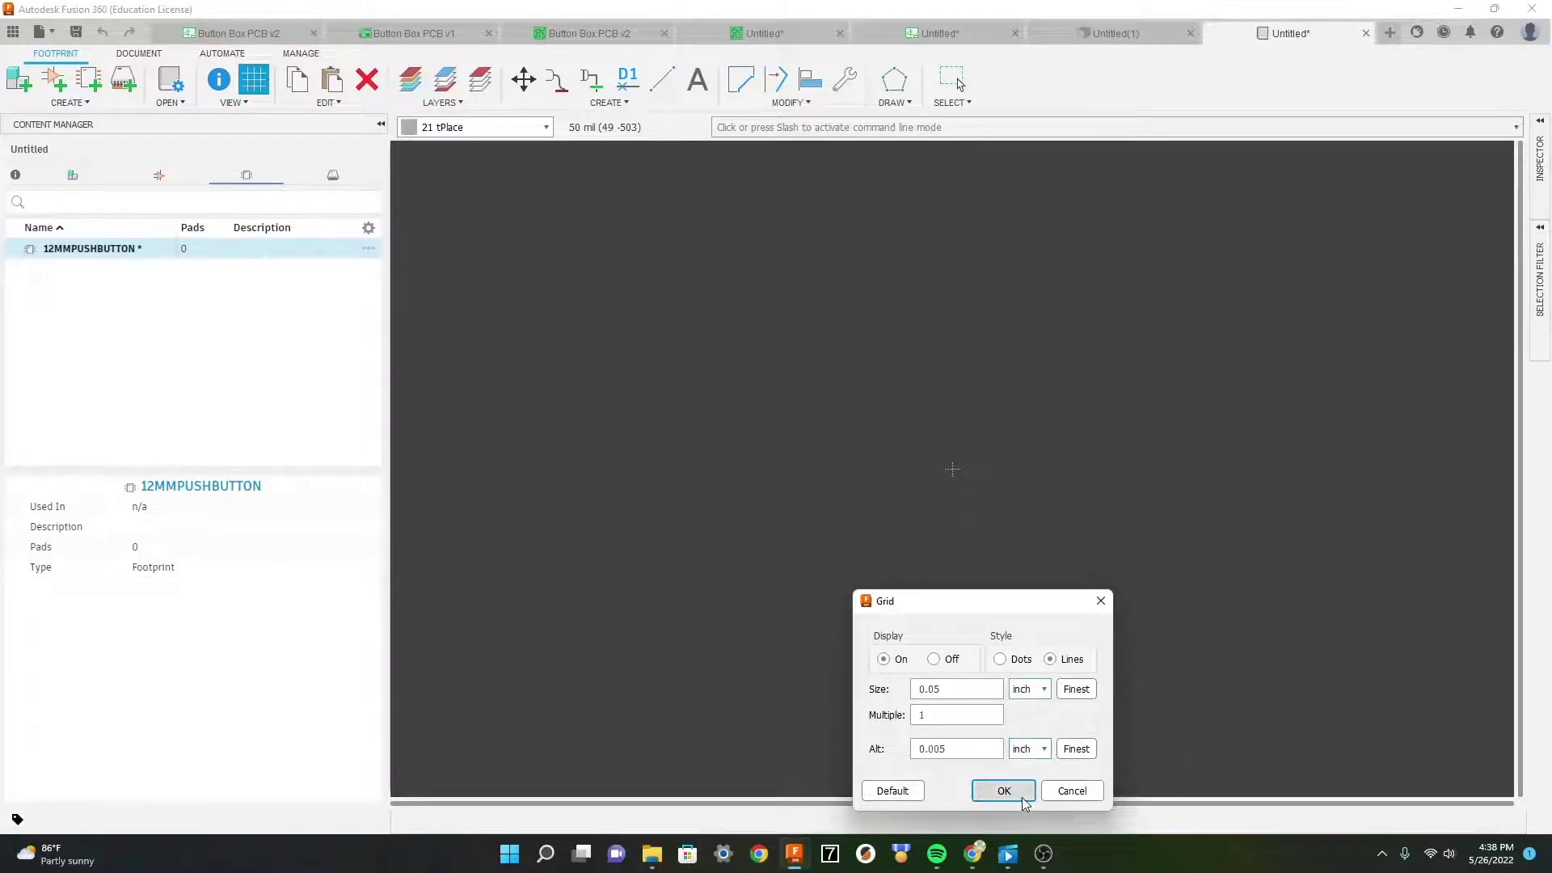
{"action": "left_click", "coordinate": [1010, 794]}
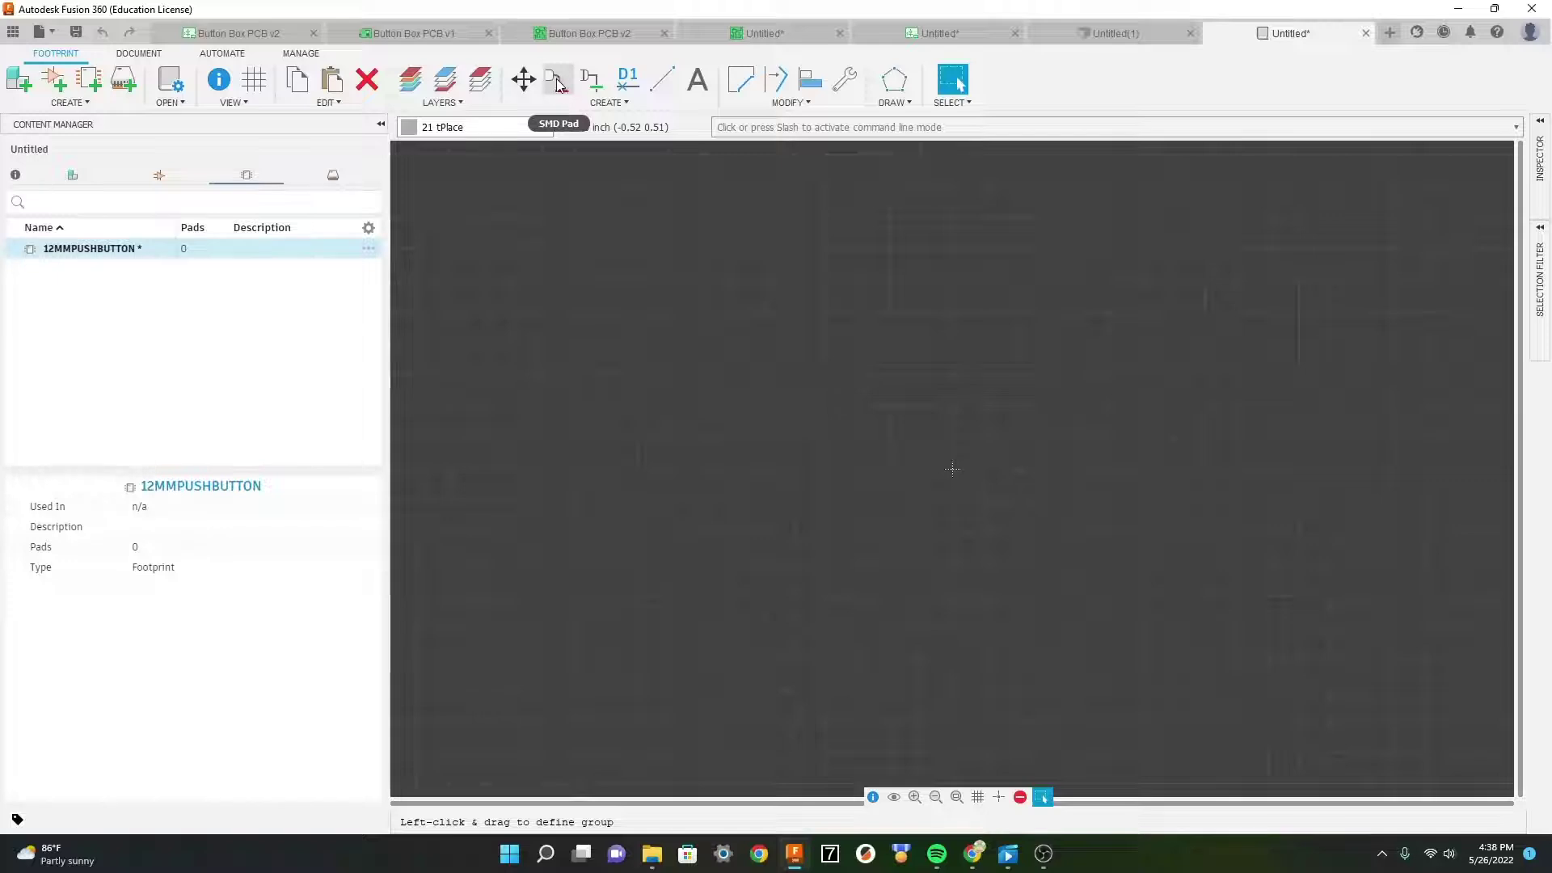
Step: Place two round through-hole pads with 0.12 inch holes, 0.10 inch on either side of the footprint's origin
{"action": "left_click", "coordinate": [596, 81]}
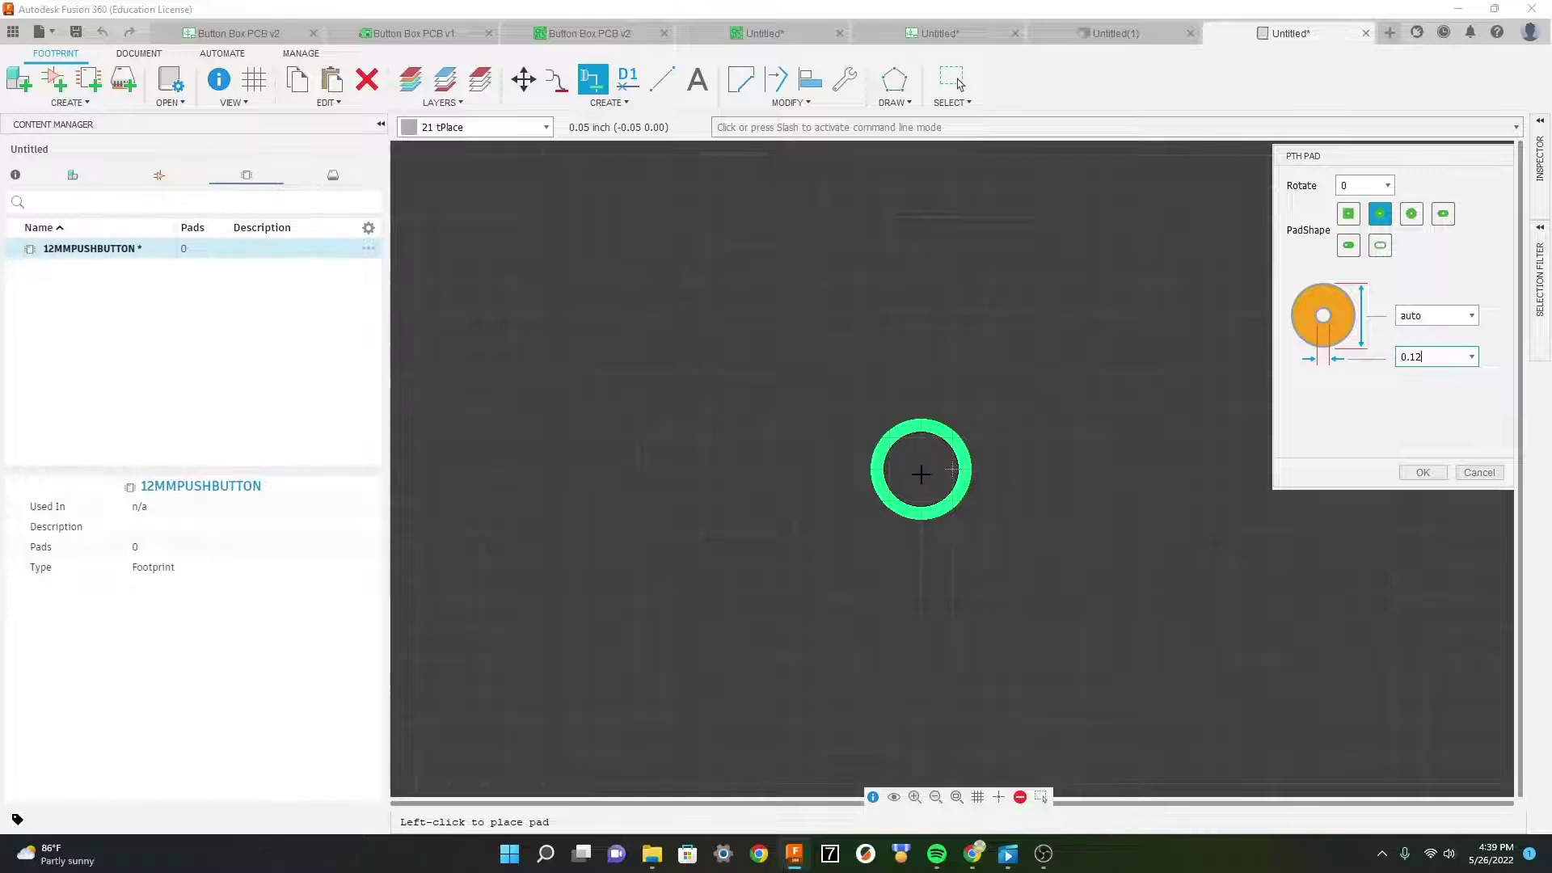
{"action": "left_click", "coordinate": [890, 471]}
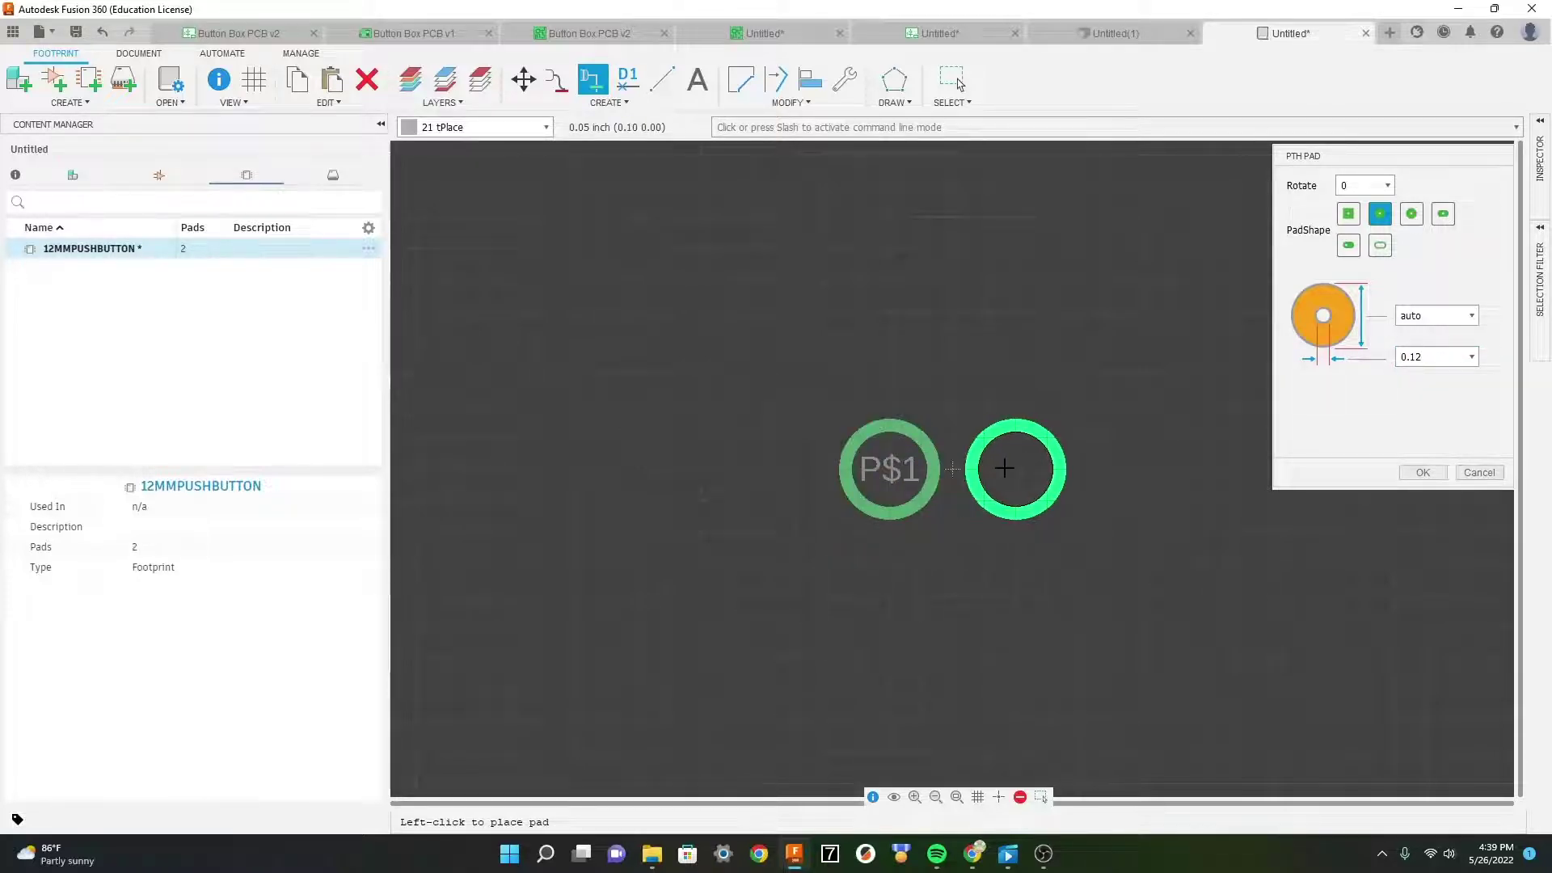
{"action": "left_click", "coordinate": [1004, 468]}
{"action": "left_click", "coordinate": [1422, 472]}
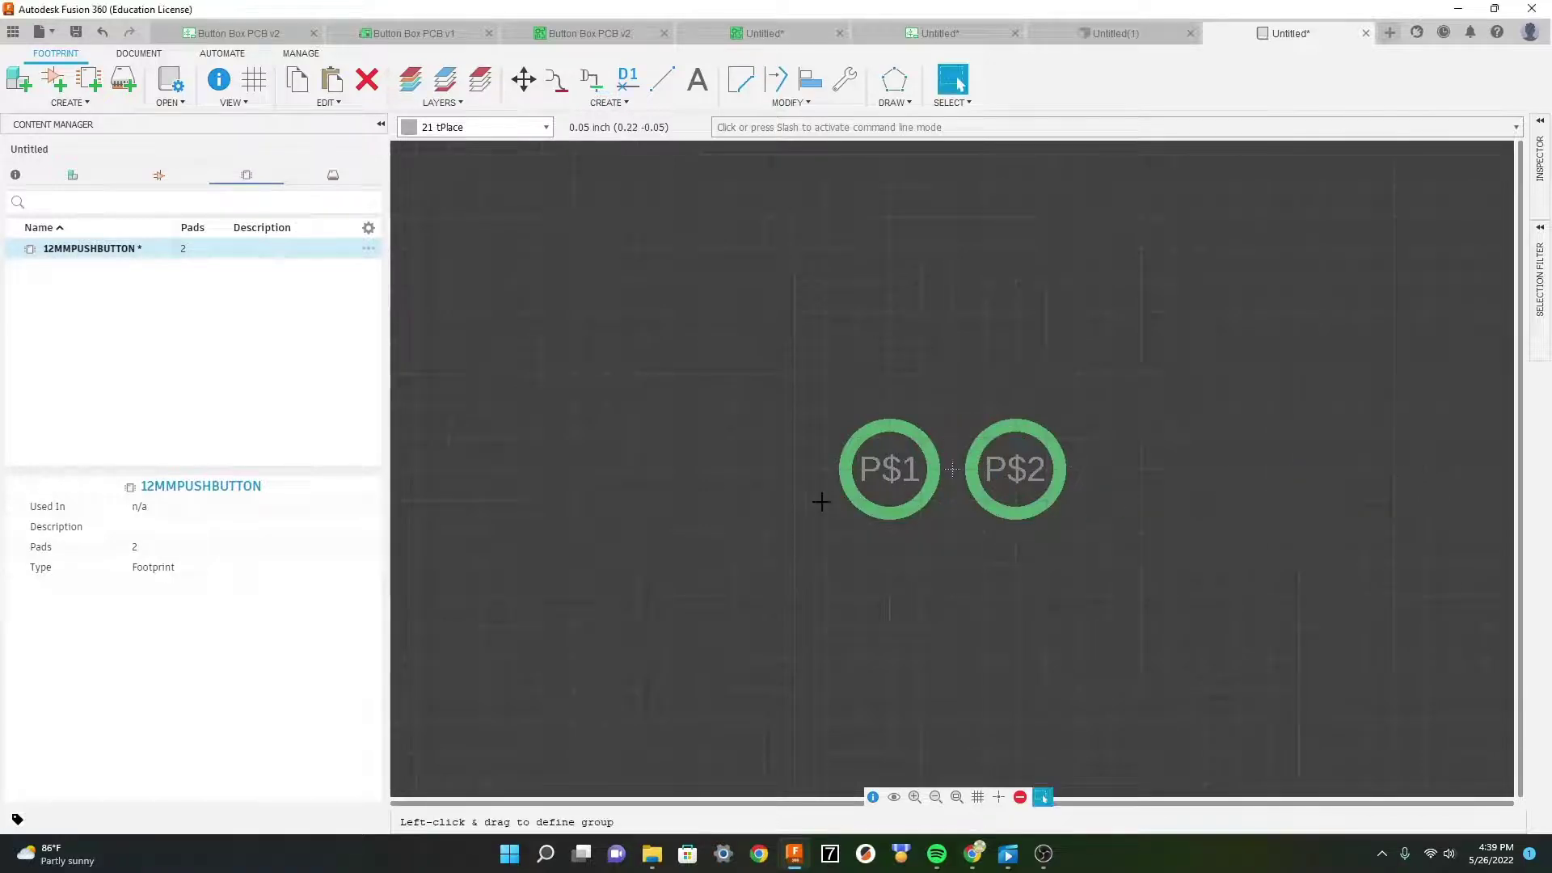
Step: Rename the footprint's left pad to + and its right pad to -
{"action": "left_click", "coordinate": [627, 78]}
{"action": "left_click", "coordinate": [901, 477]}
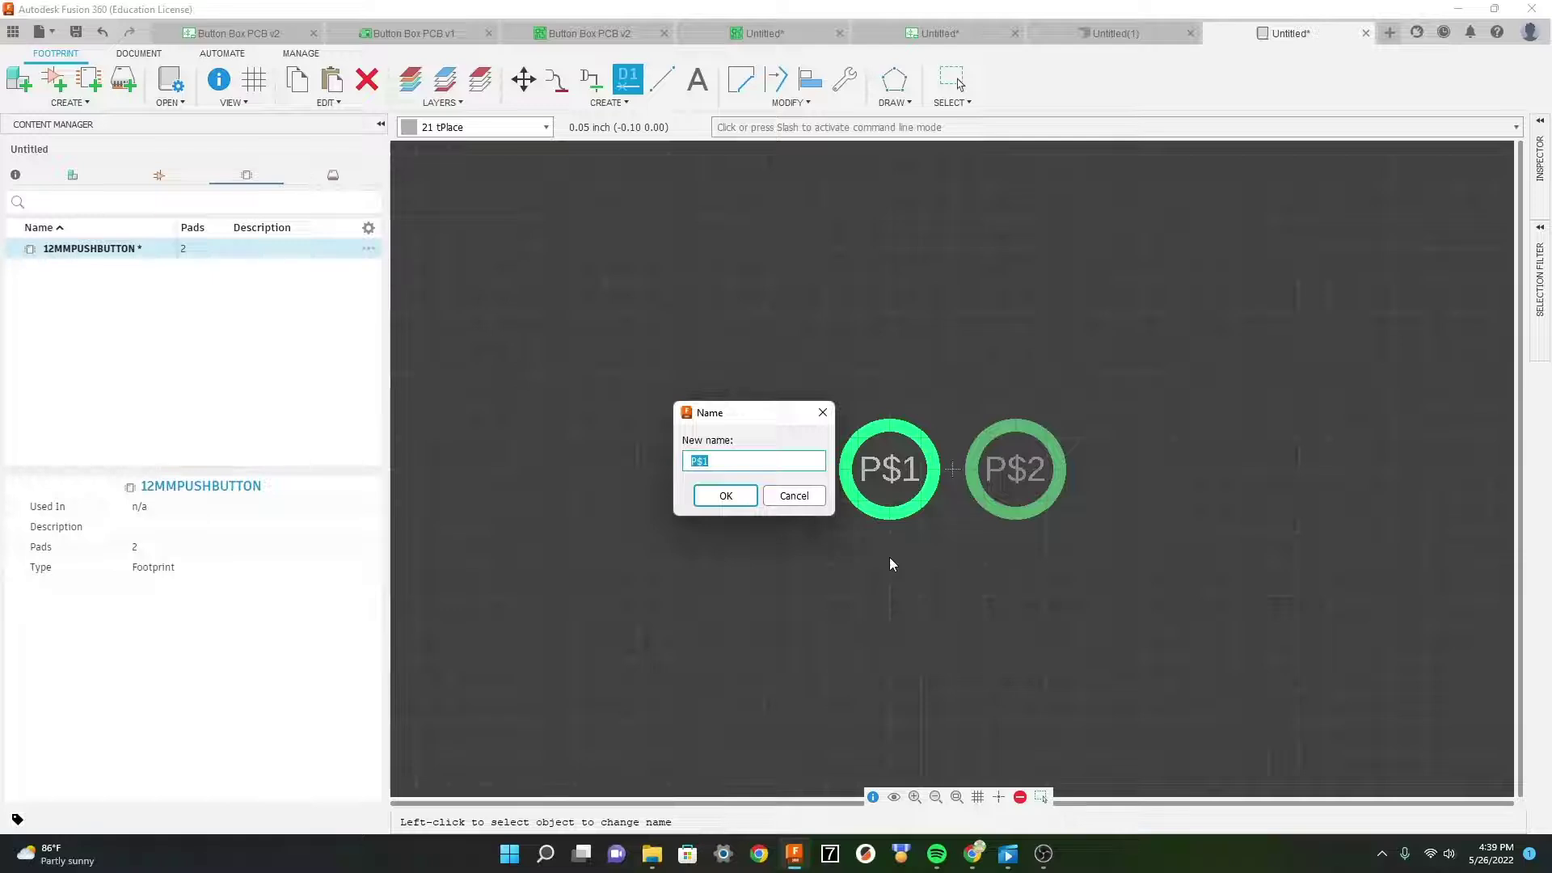
{"action": "type", "text": "+"}
{"action": "key", "text": "Return"}
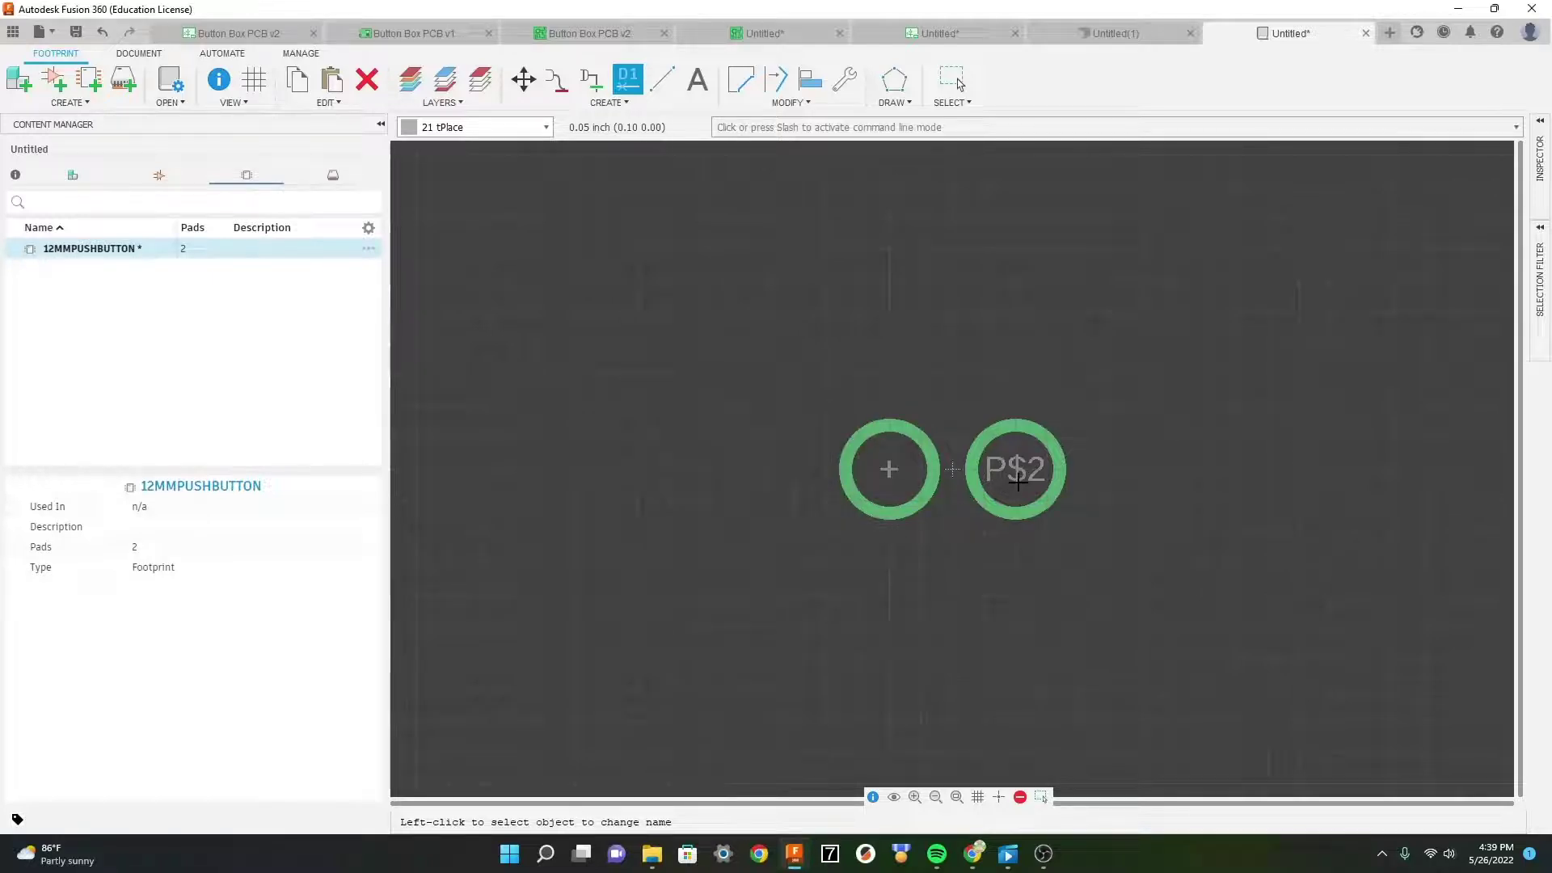
{"action": "left_click", "coordinate": [1016, 477]}
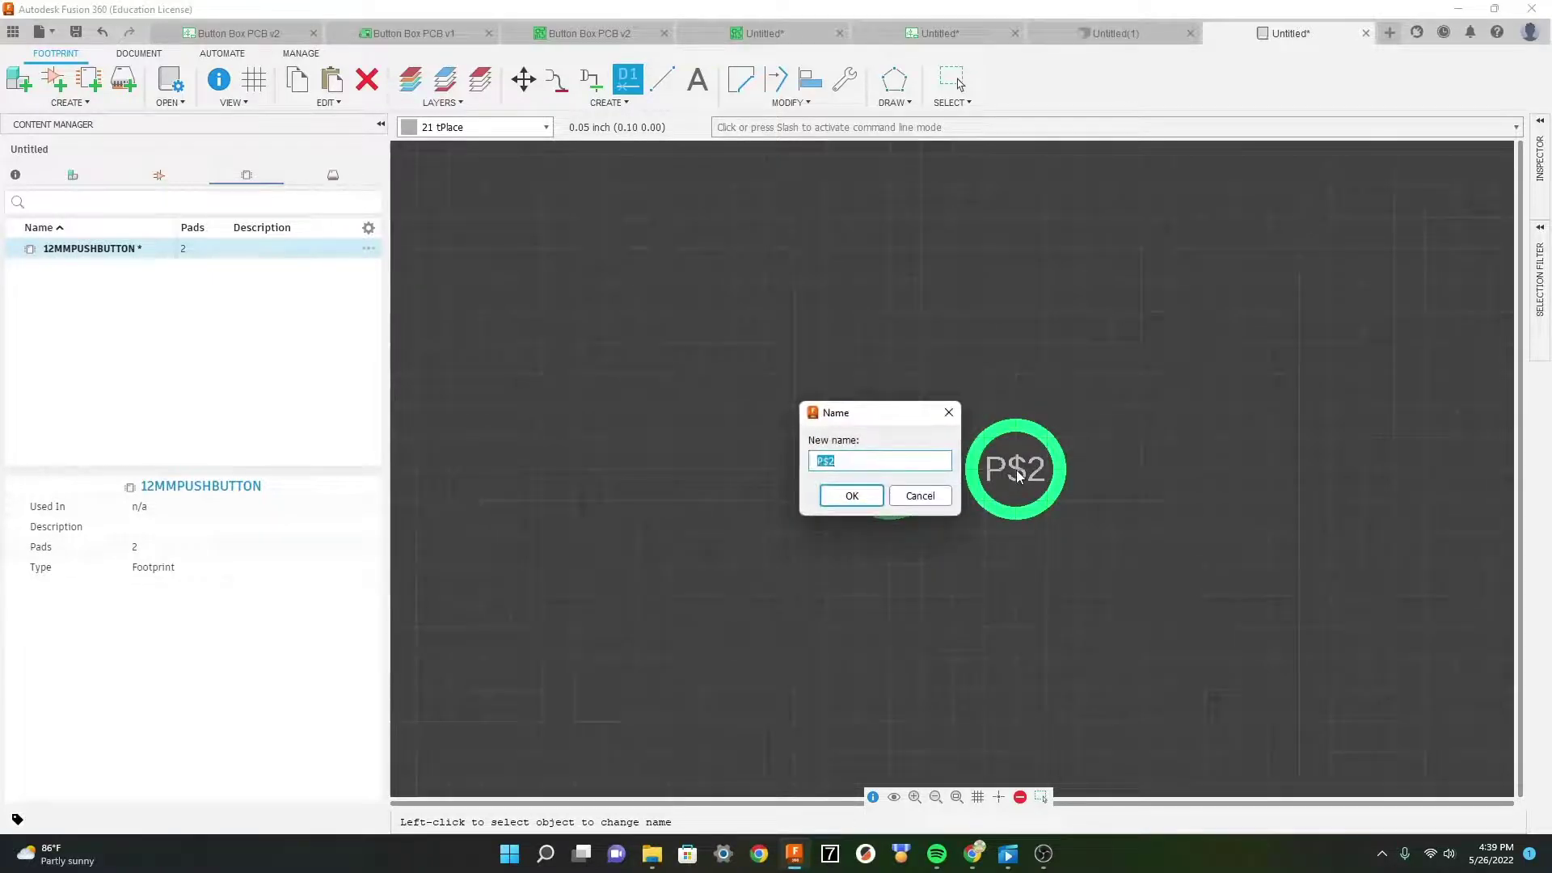
{"action": "type", "text": "-"}
{"action": "key", "text": "Return"}
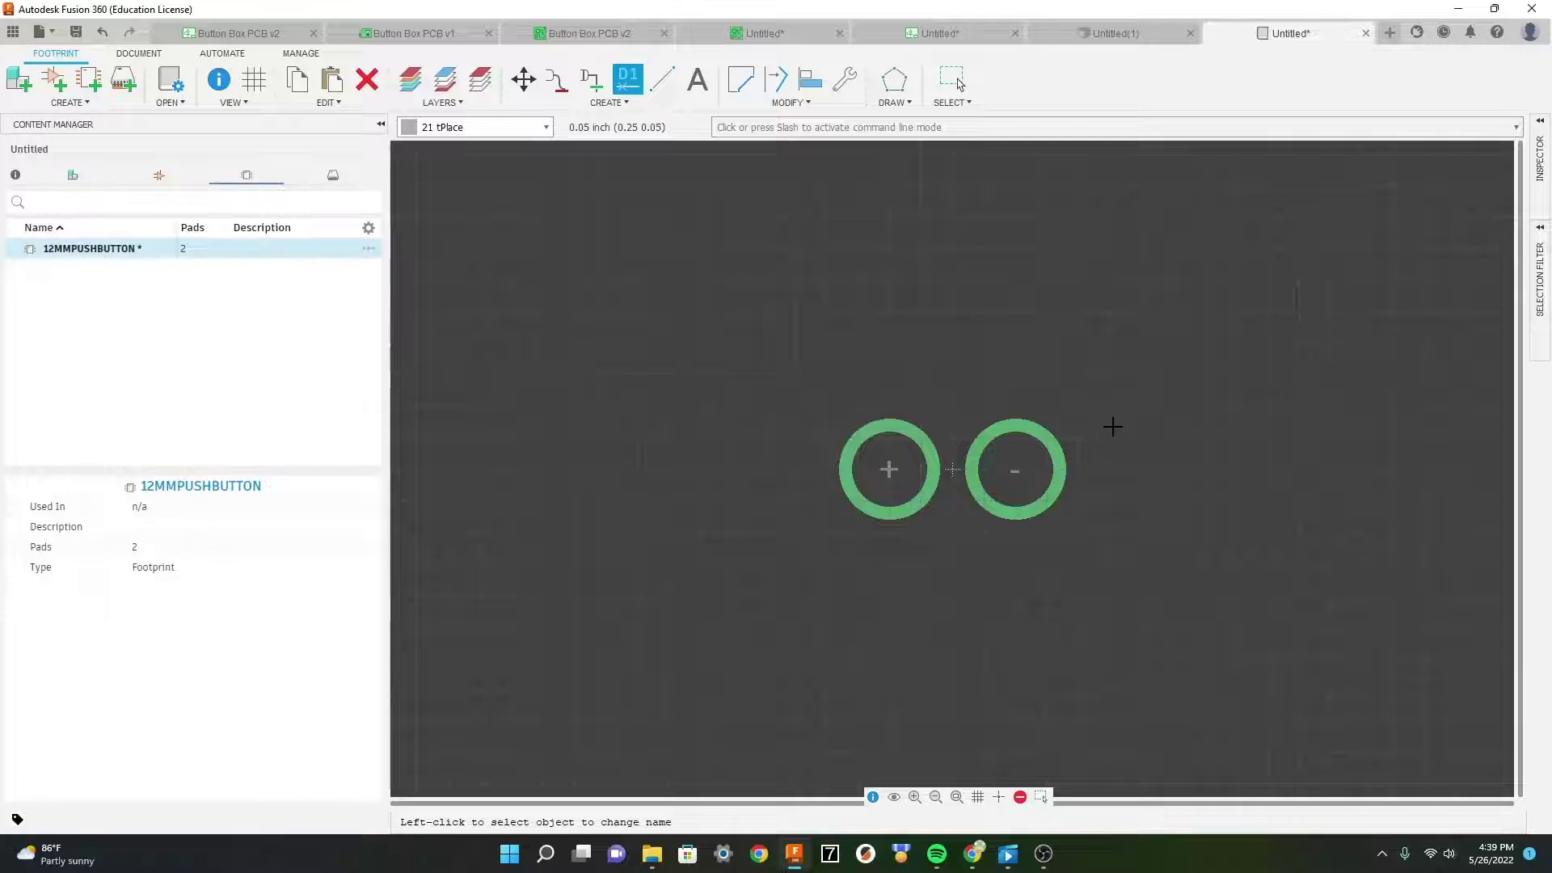
Step: Draw a closed 0.6 inch square outline on the tPlace layer, centred on the origin around both pads
{"action": "left_click", "coordinate": [660, 88]}
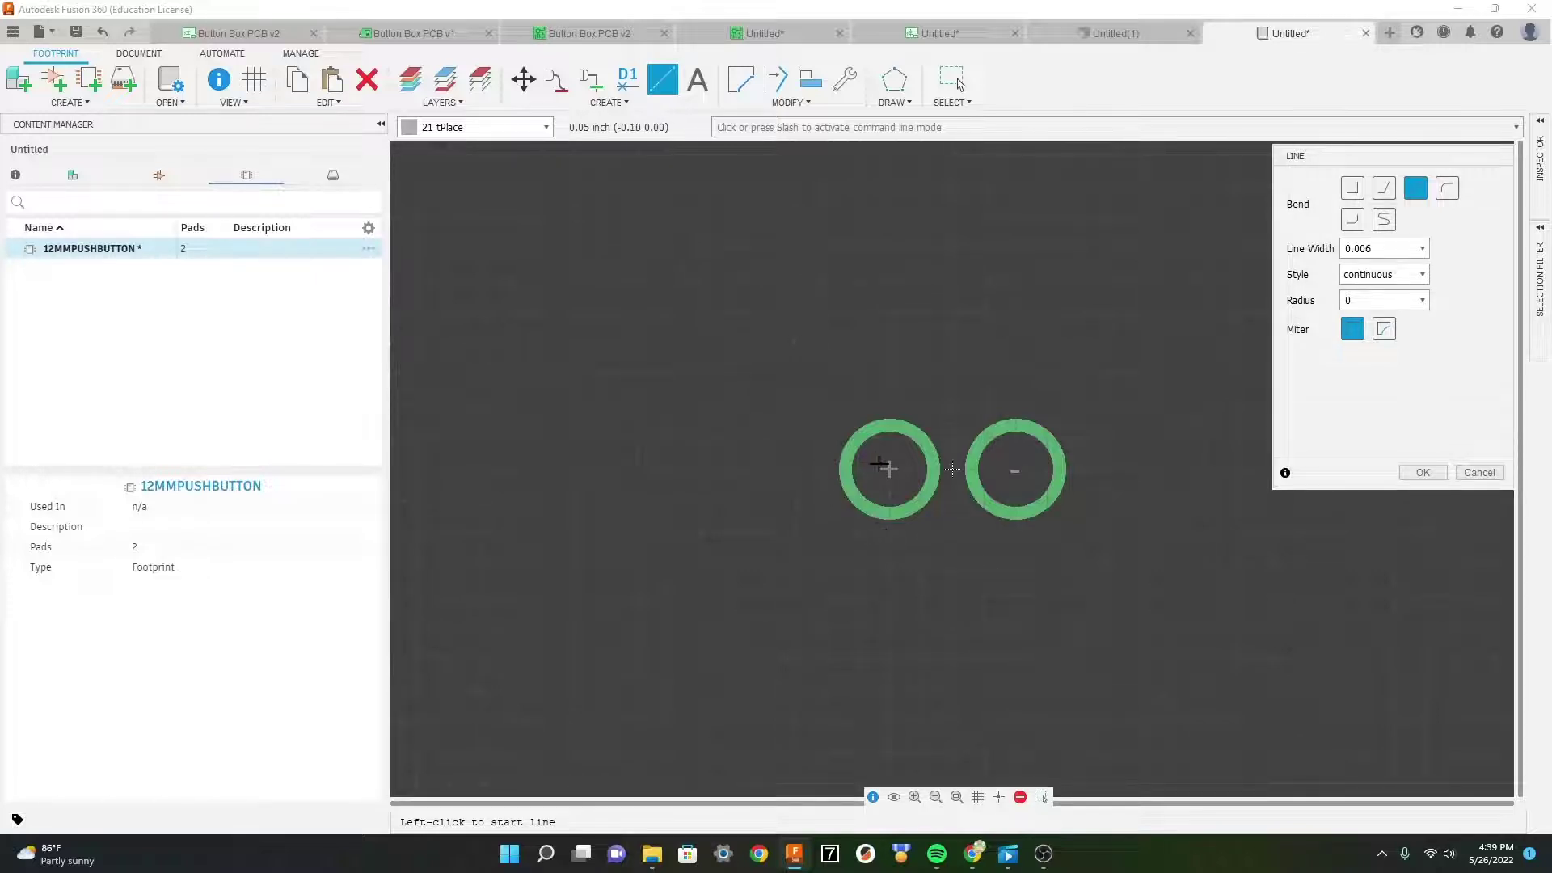
{"action": "left_click", "coordinate": [762, 469]}
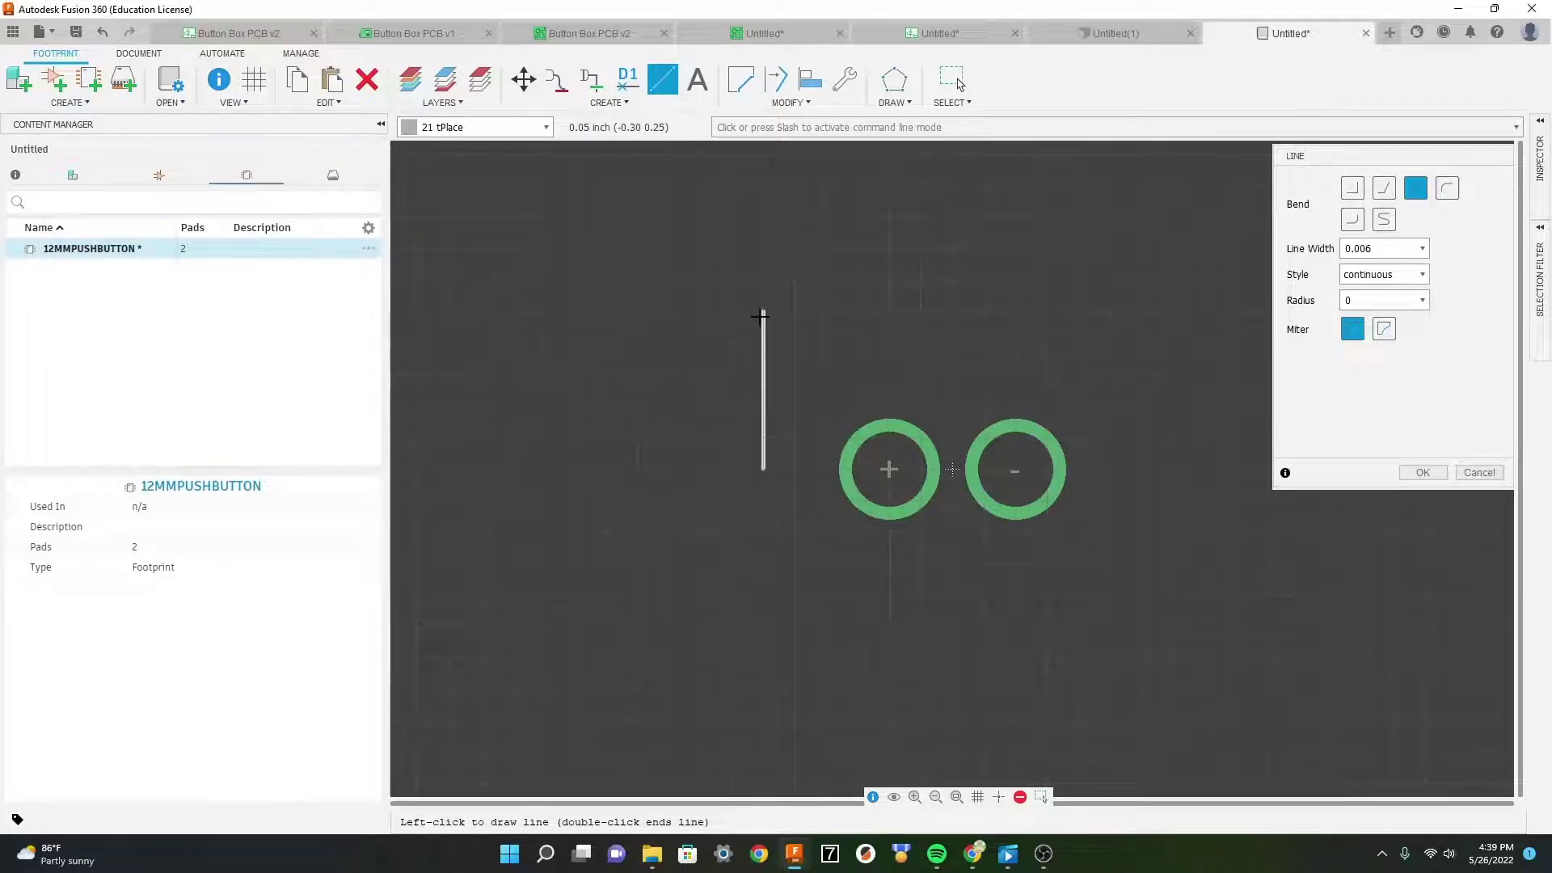
{"action": "left_click", "coordinate": [762, 281]}
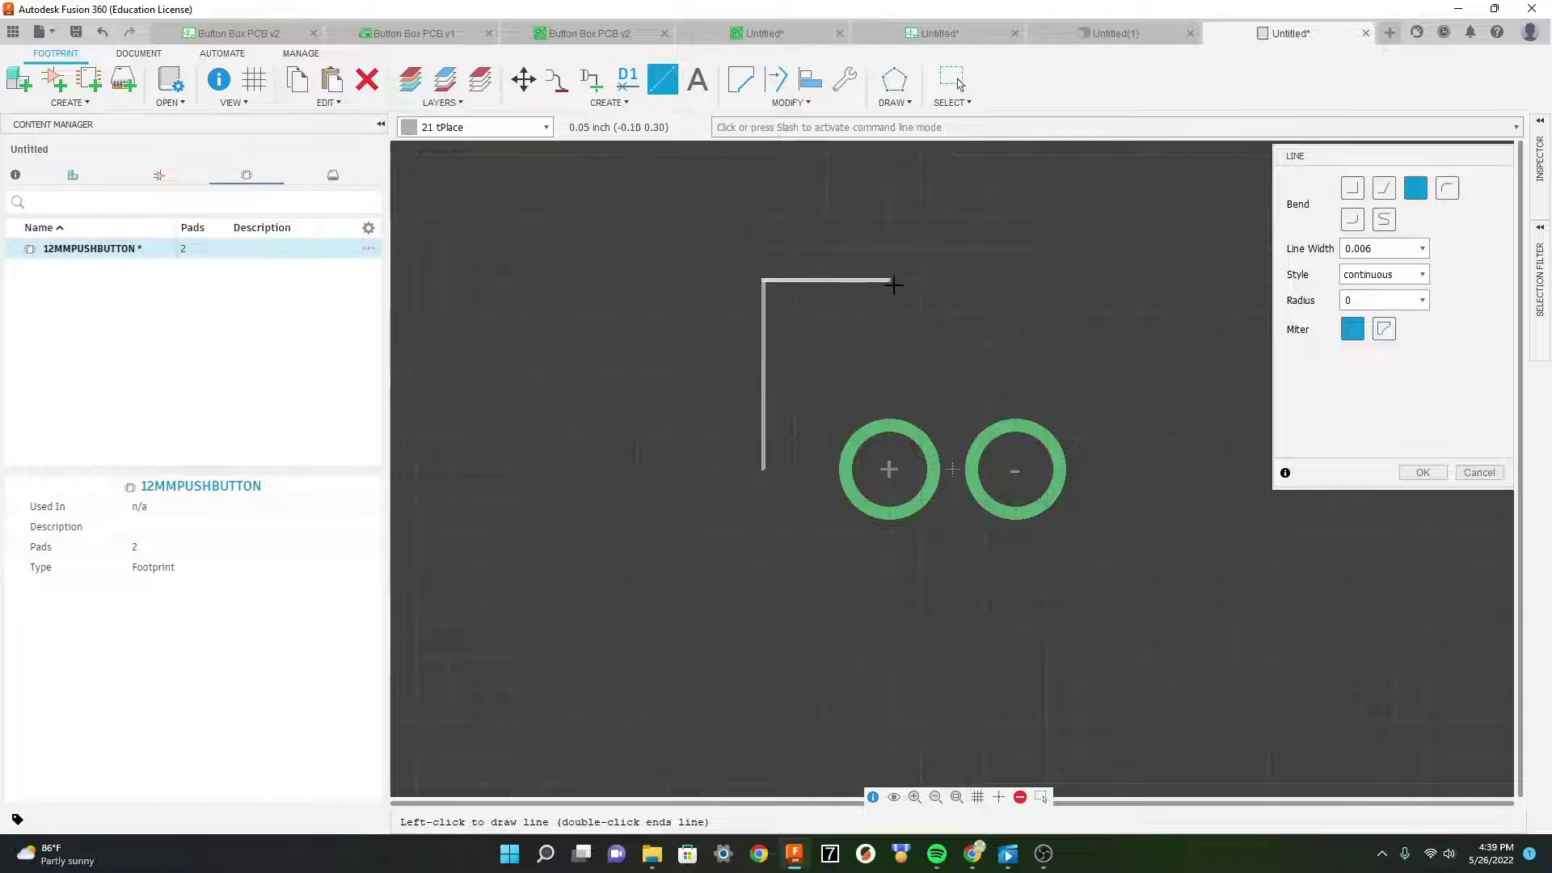
{"action": "left_click", "coordinate": [1142, 282]}
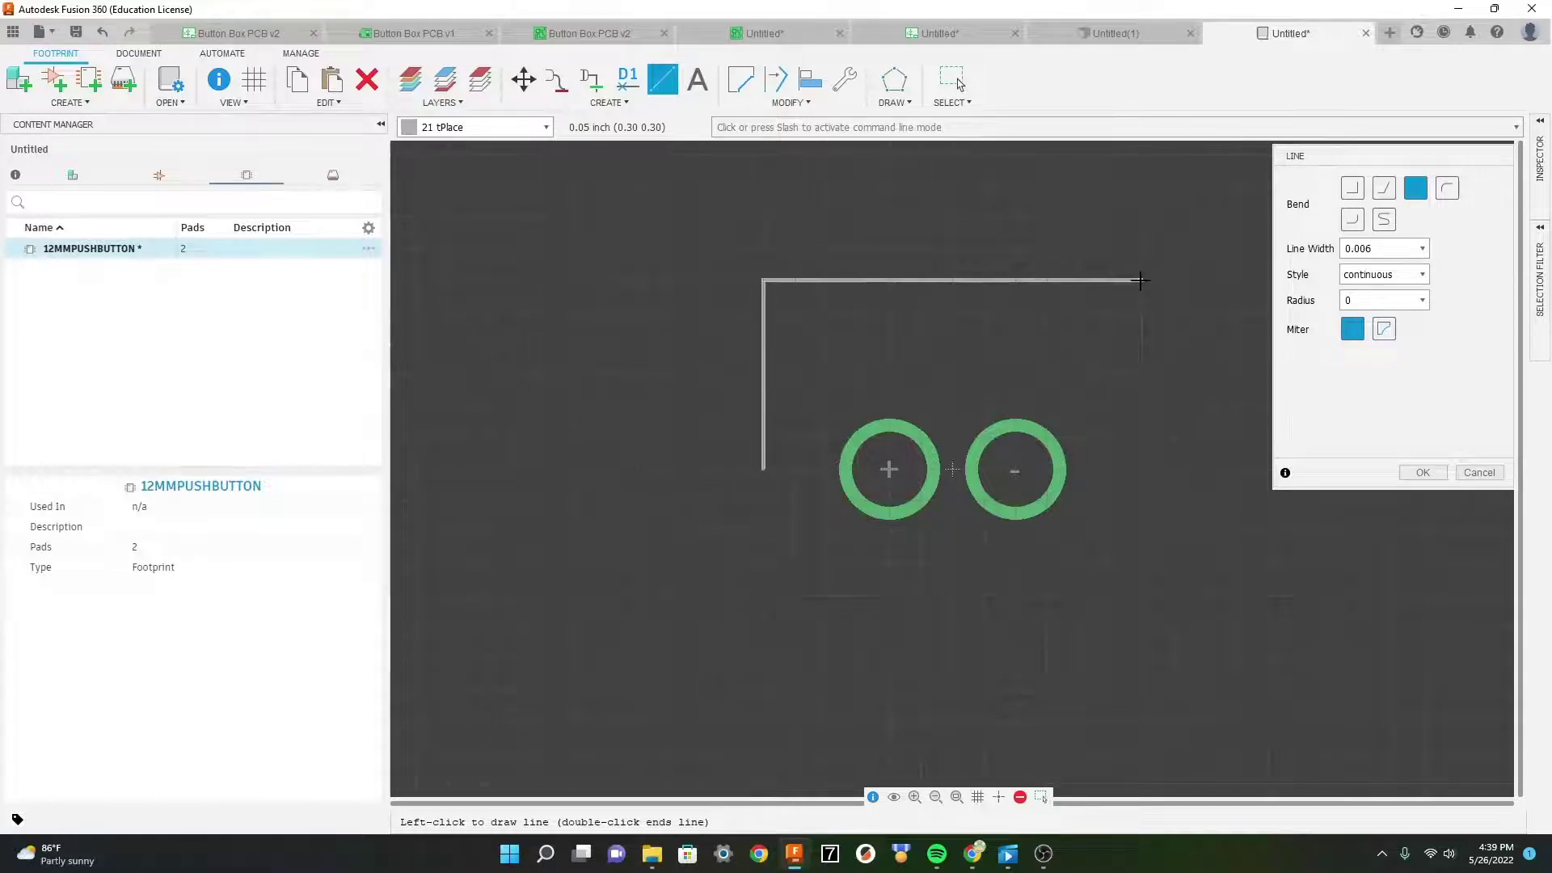
{"action": "left_click", "coordinate": [1140, 472]}
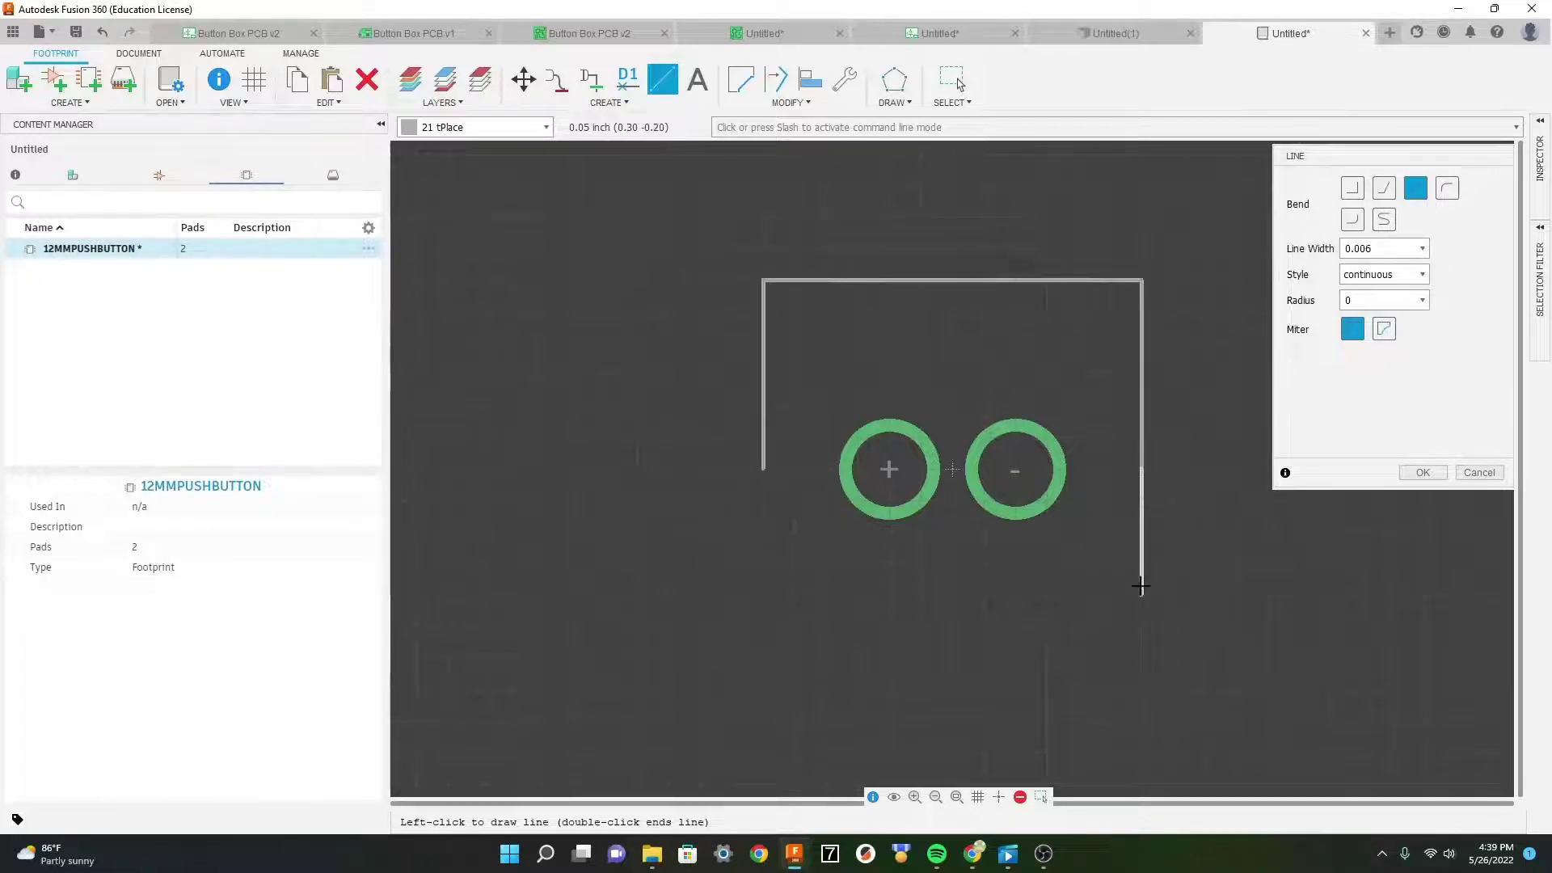
{"action": "left_click", "coordinate": [1140, 654]}
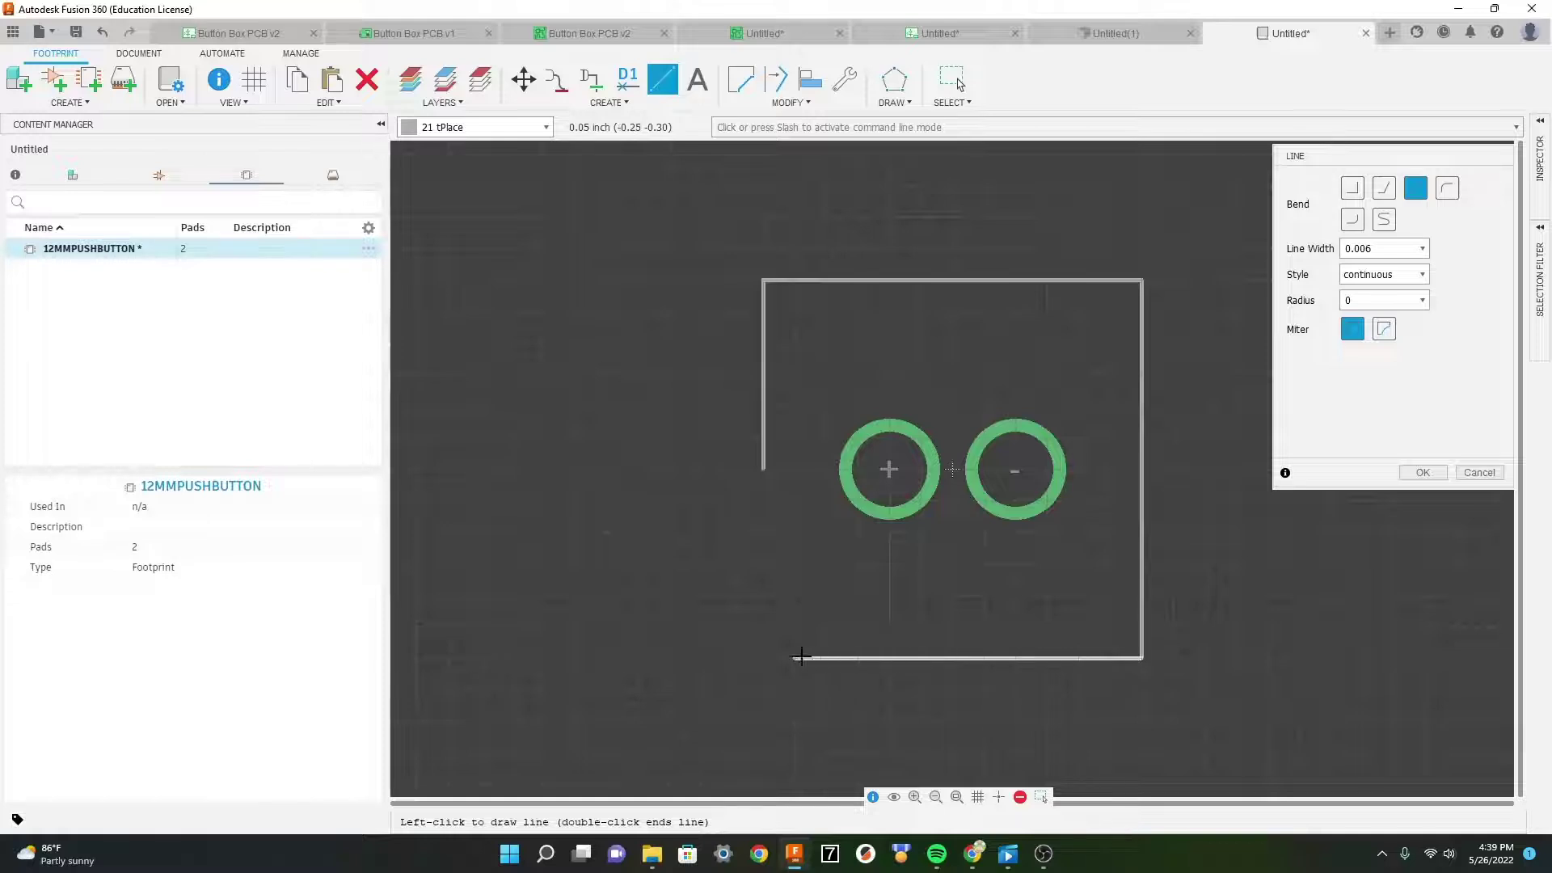
{"action": "left_click", "coordinate": [763, 657]}
{"action": "left_click", "coordinate": [754, 474]}
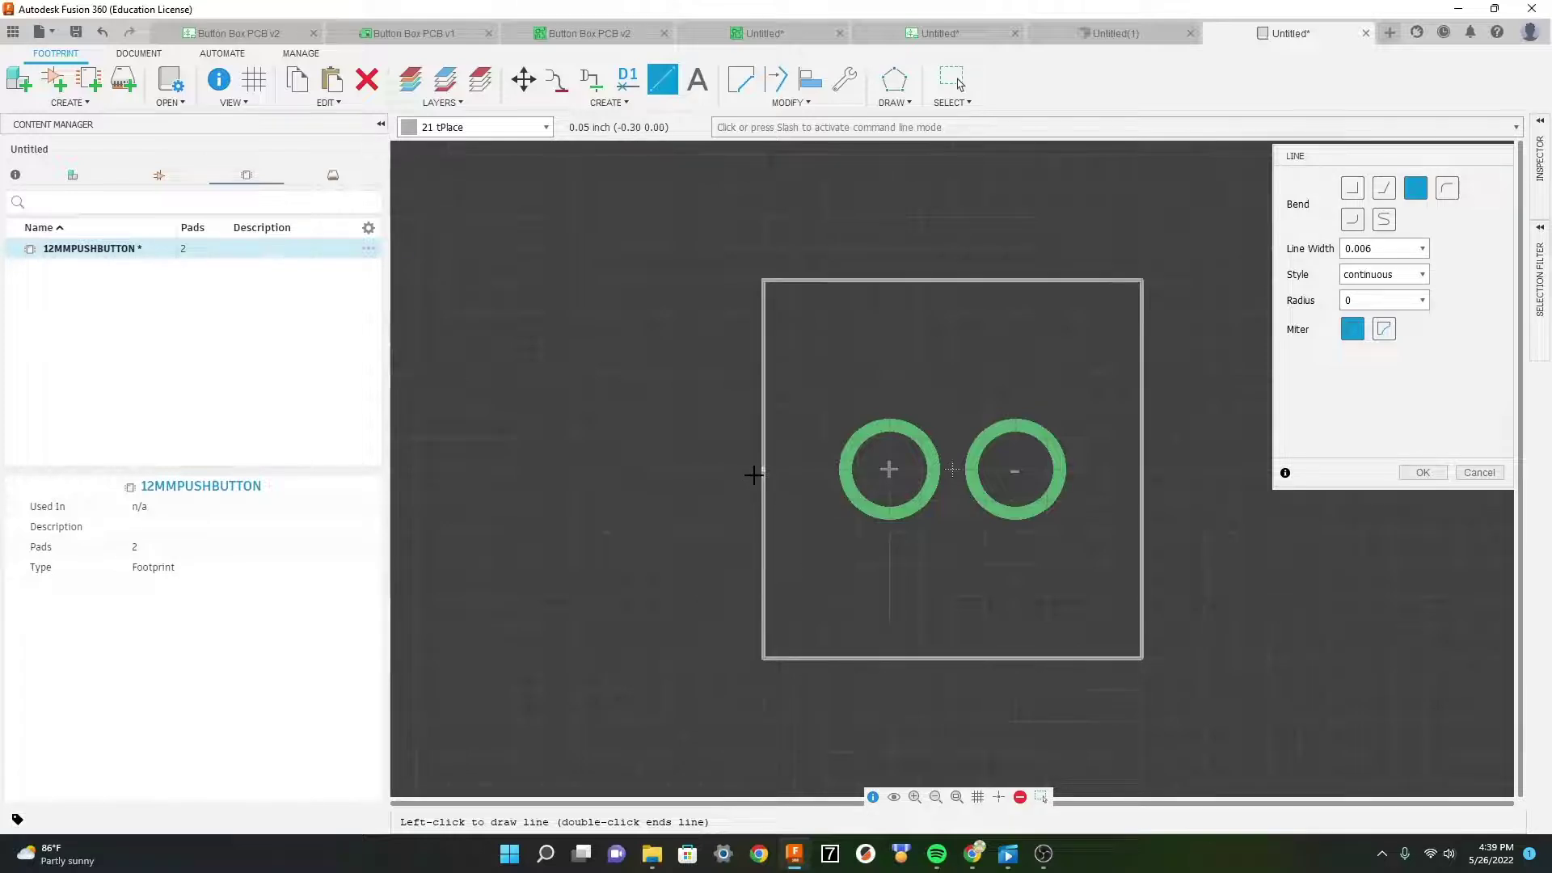
{"action": "left_click", "coordinate": [1420, 474]}
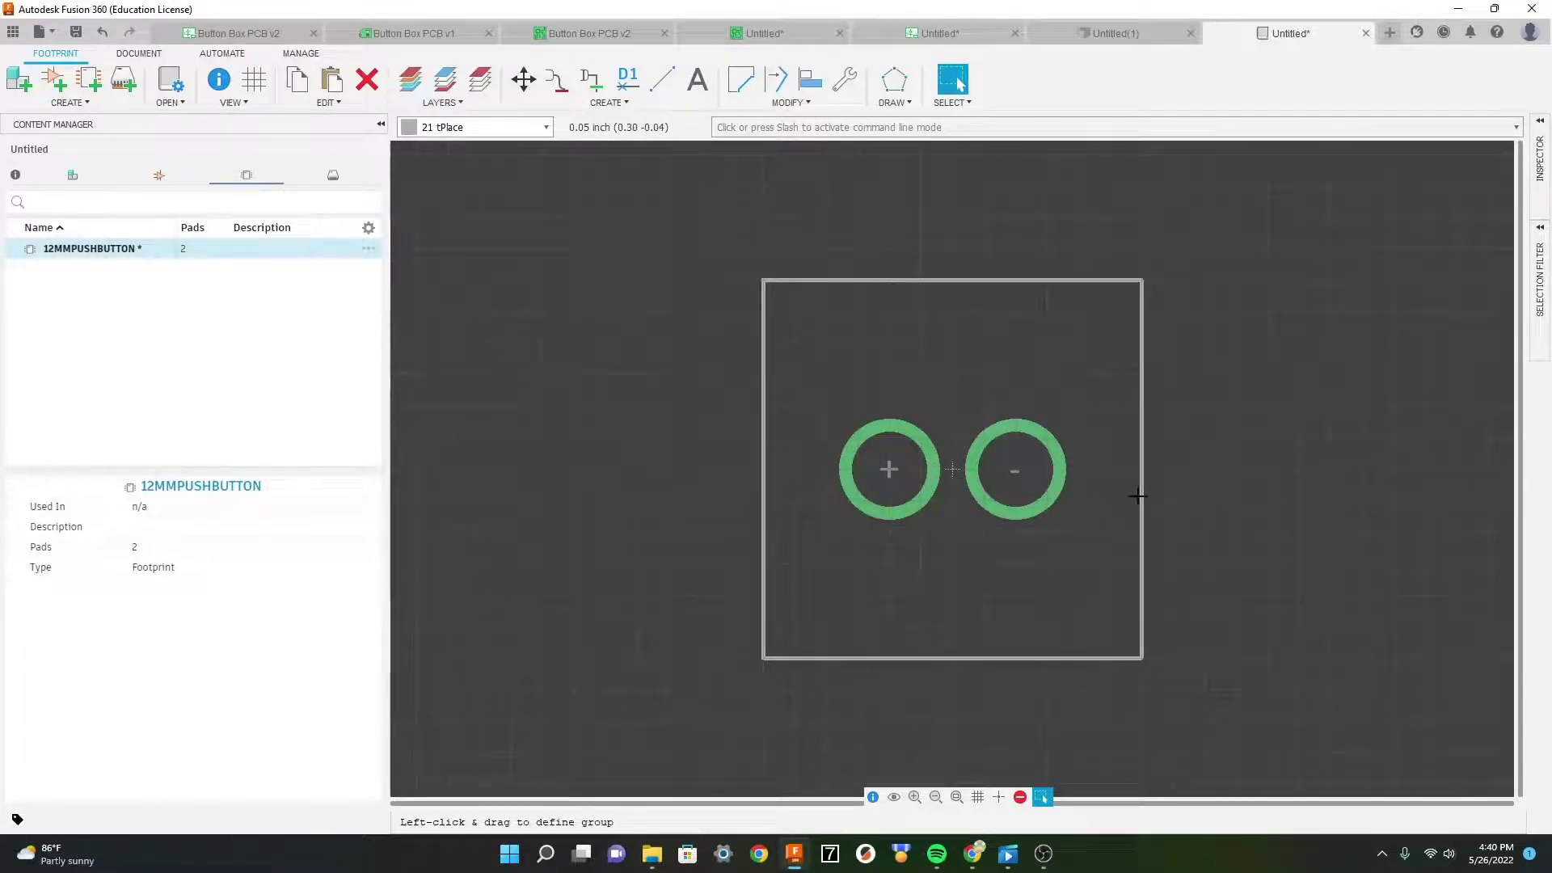
Step: Place the text "12MM PushButton" at size 0.07 on the tPlace layer, just above the footprint's square outline
{"action": "left_click", "coordinate": [696, 80]}
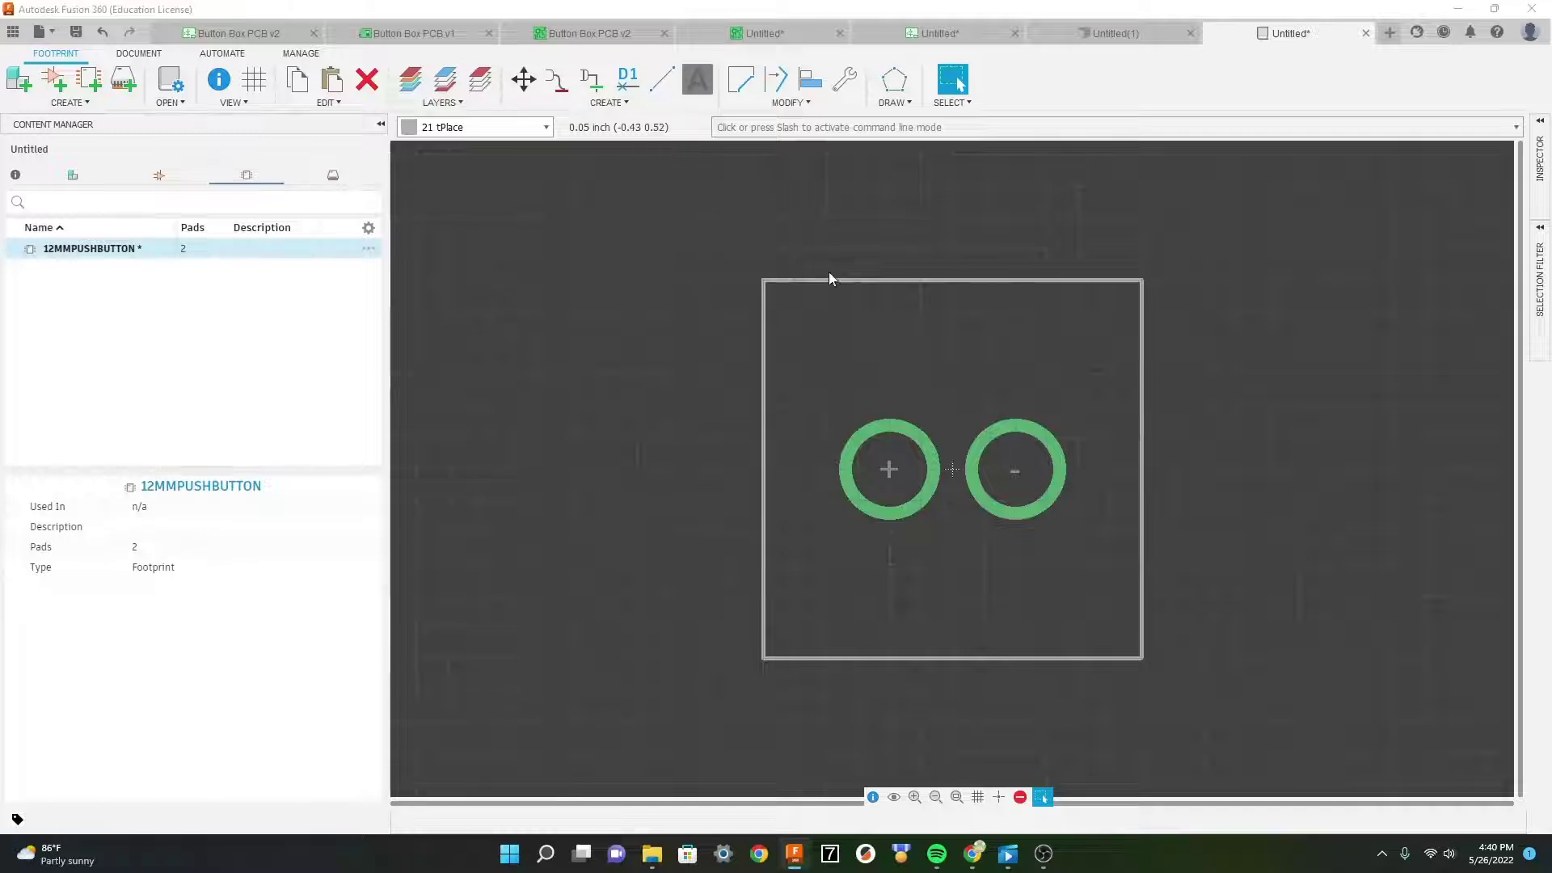
{"action": "type", "text": "1"}
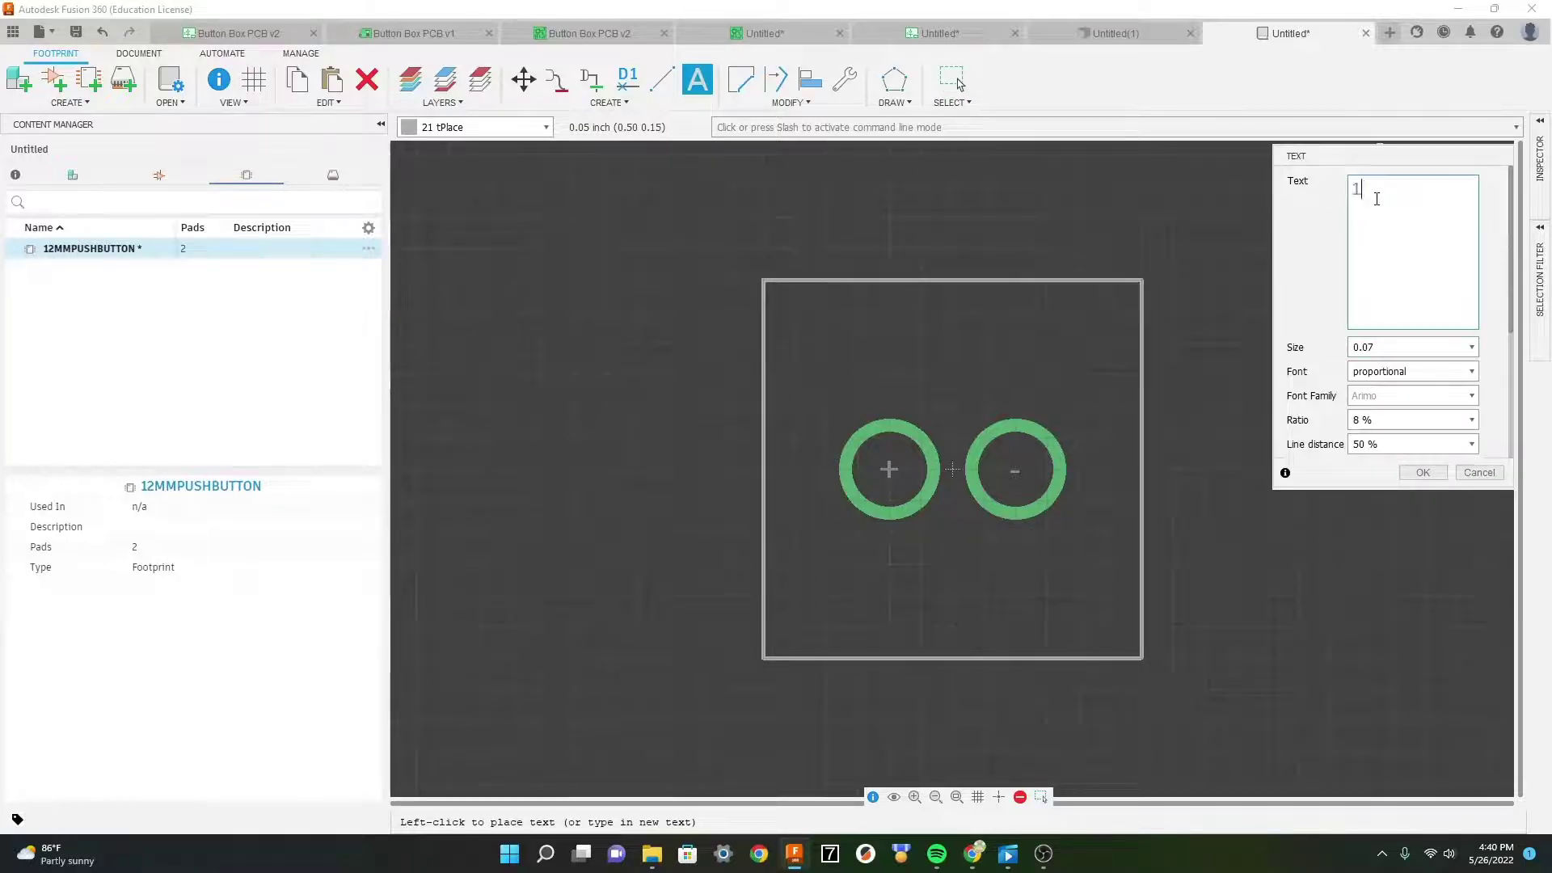
{"action": "key", "text": "BackSpace"}
{"action": "key", "text": "BackSpace"}
{"action": "type", "text": "2MM PushButt"}
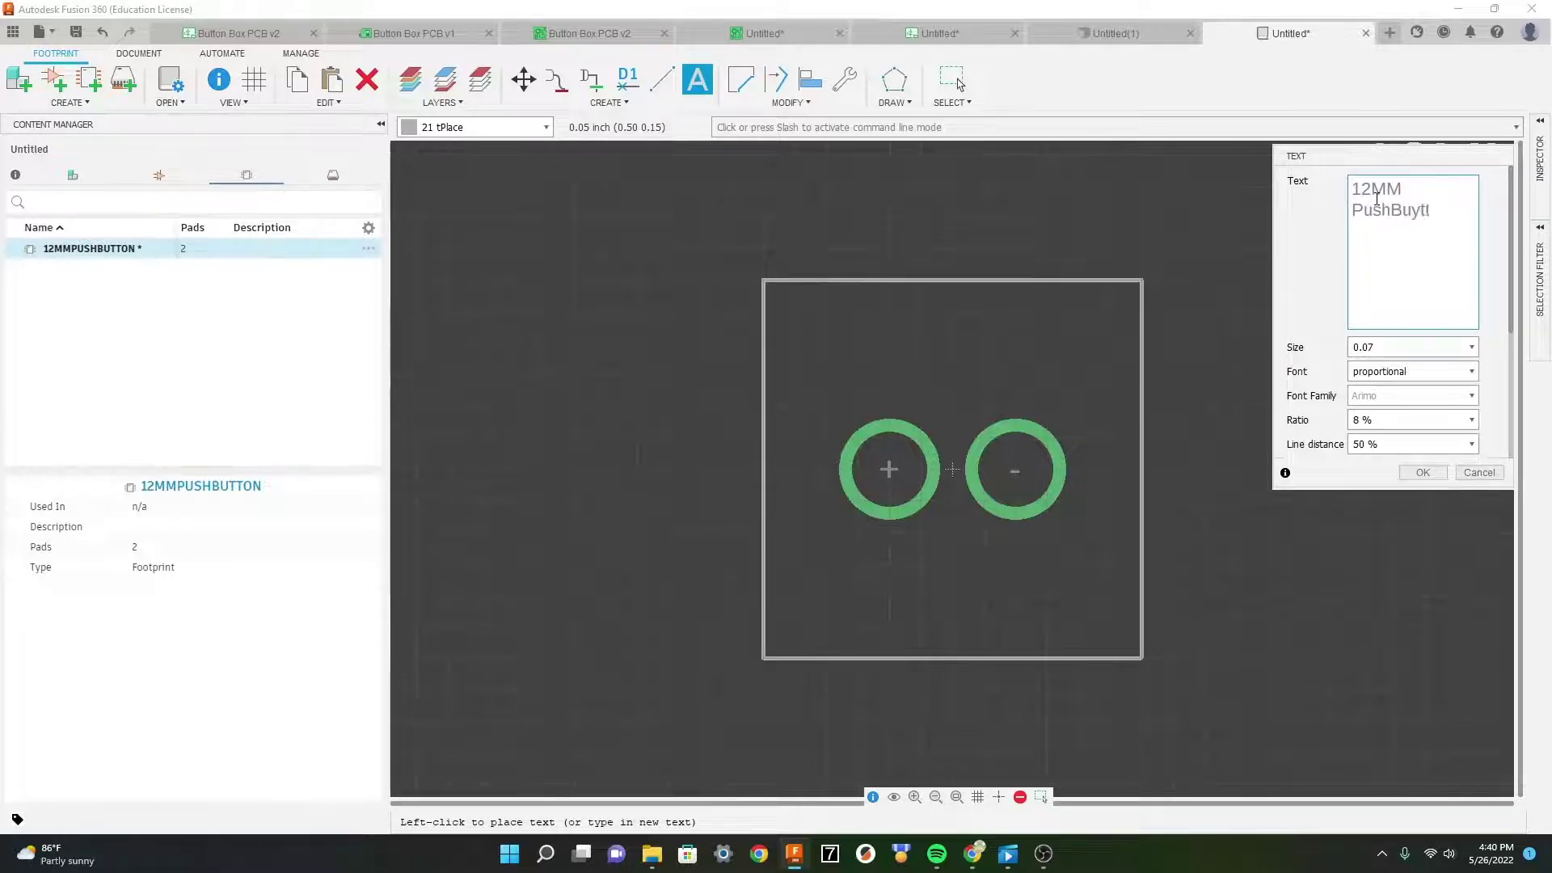
{"action": "type", "text": "on"}
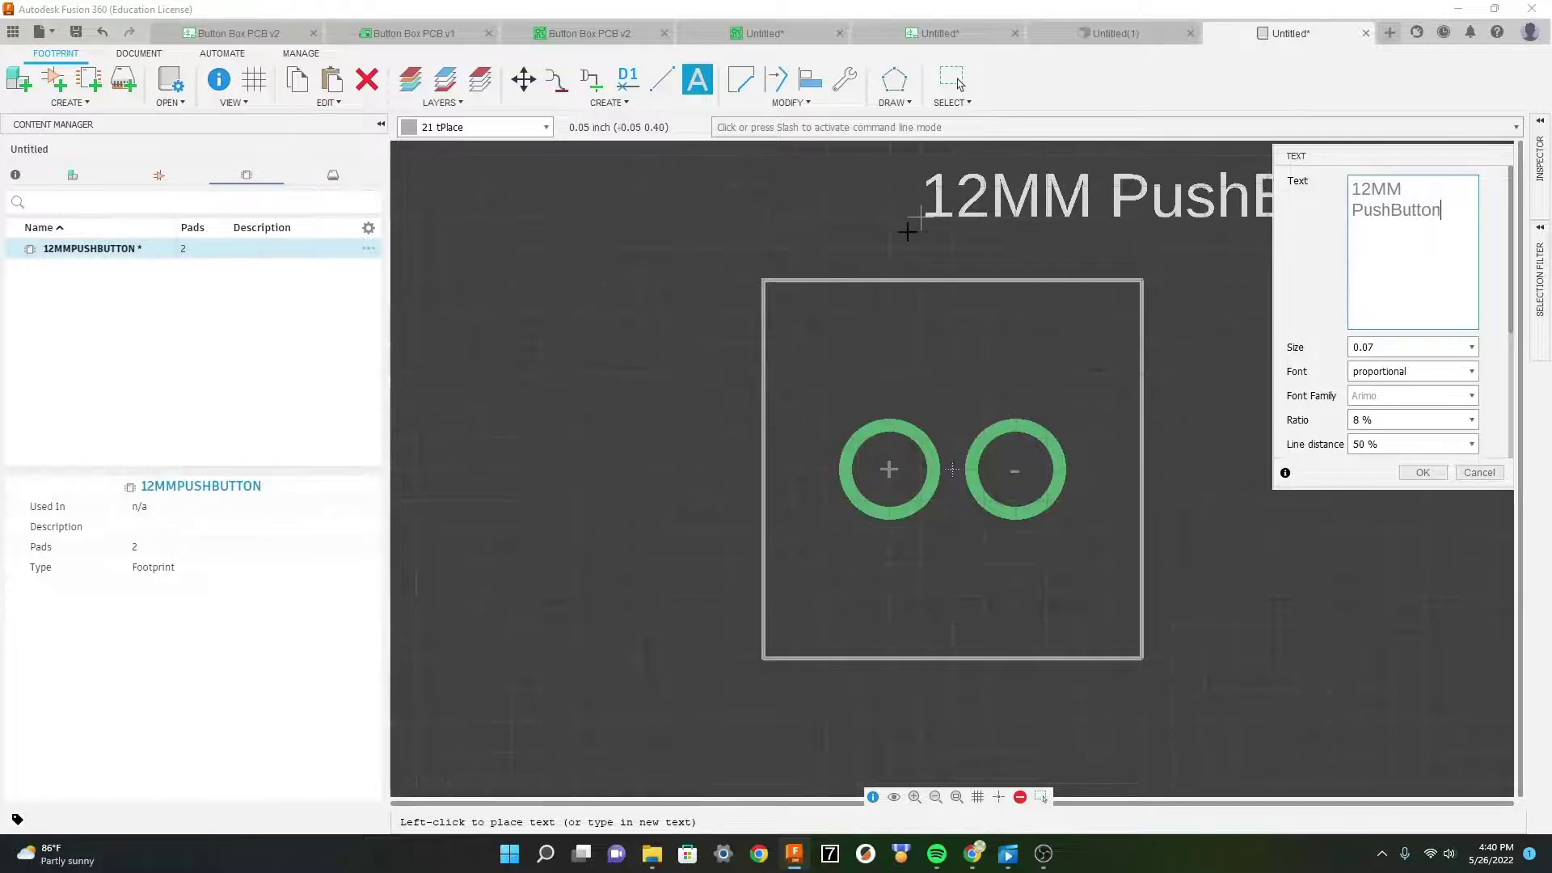
{"action": "left_click", "coordinate": [679, 248]}
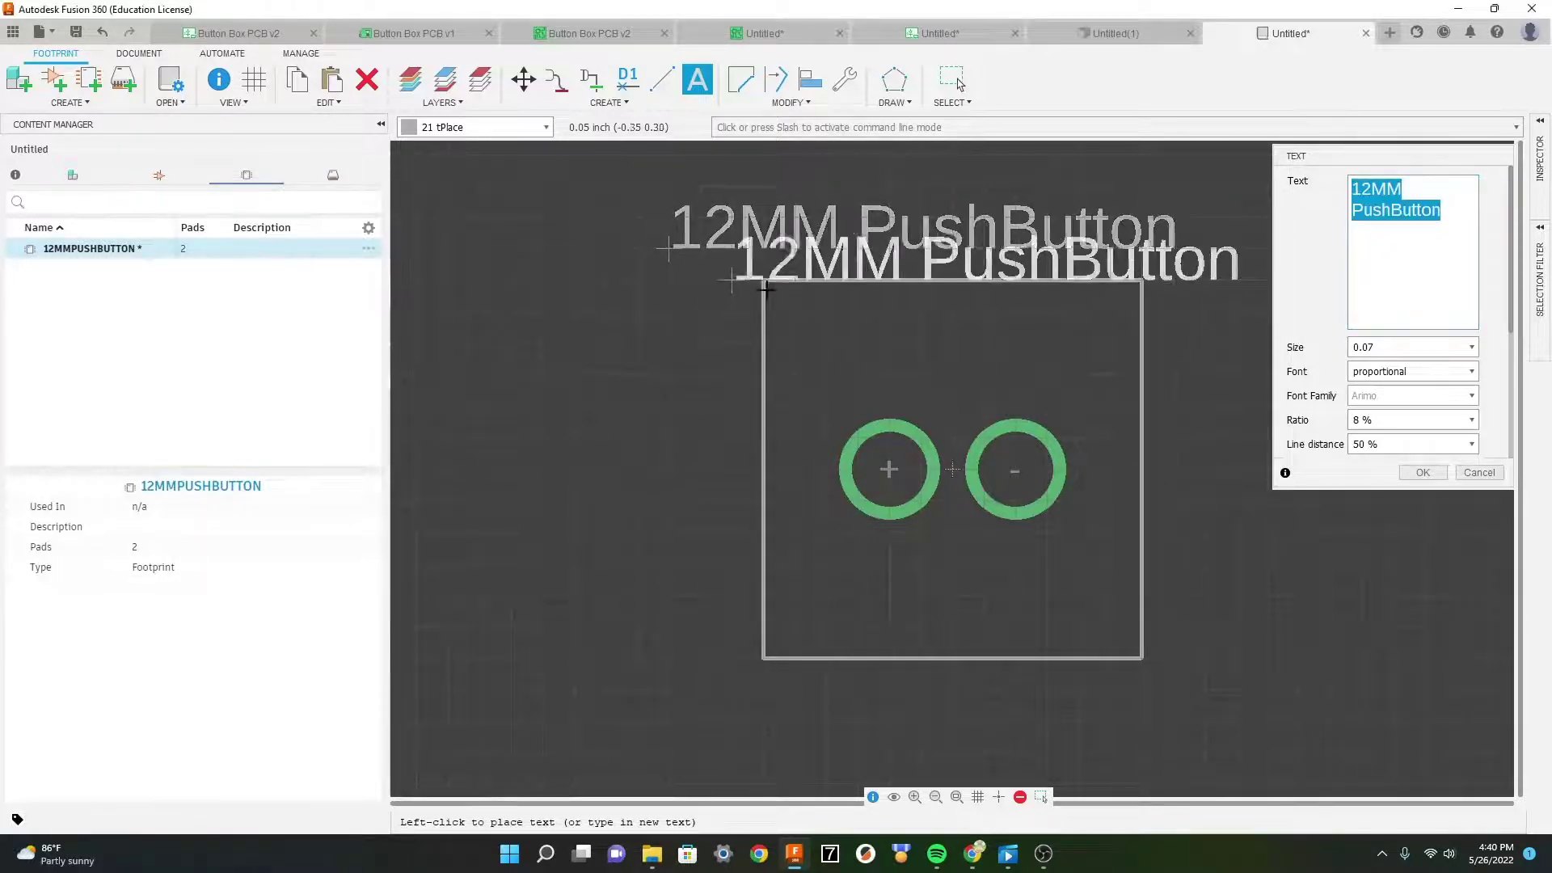
{"action": "left_click", "coordinate": [1424, 473]}
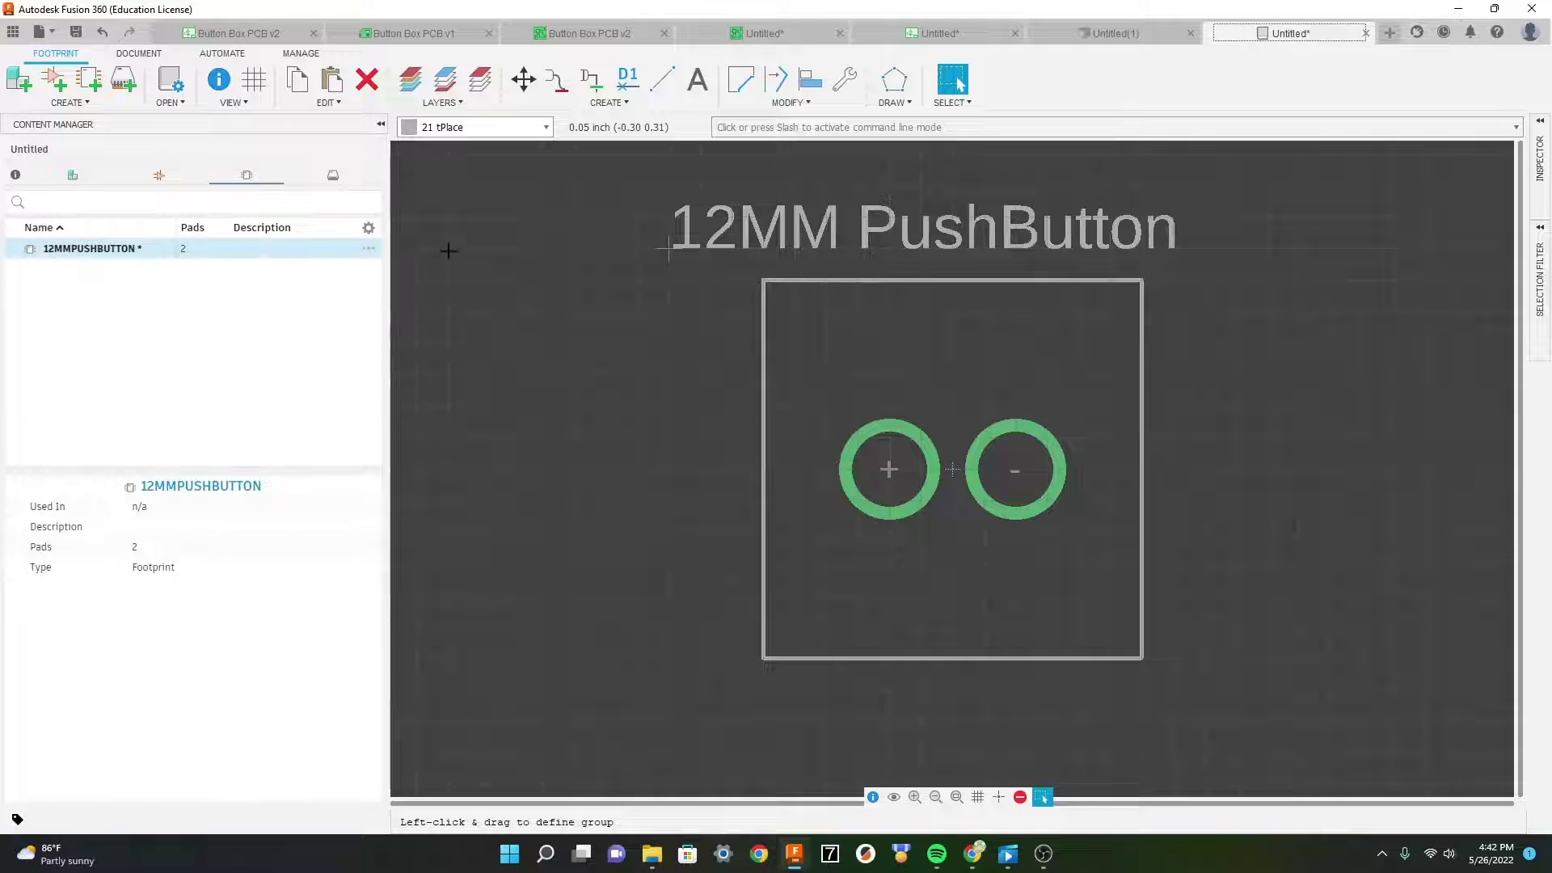
Step: Open the package generator for a new 3D package and look through its available package types
{"action": "left_click", "coordinate": [123, 75]}
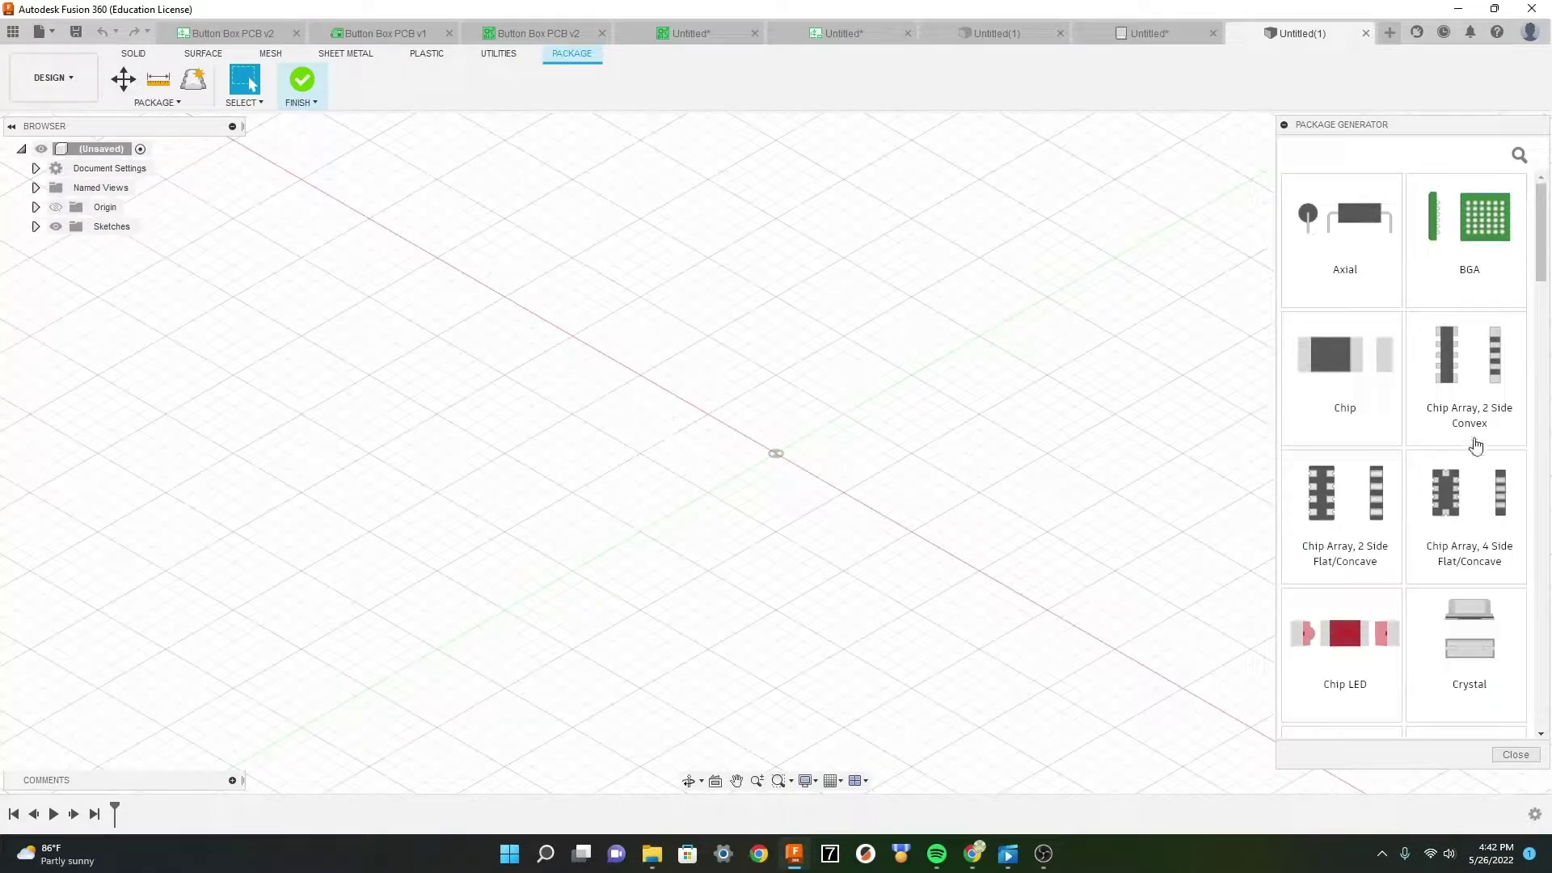
{"action": "scroll", "coordinate": [1403, 496], "scroll_direction": "down", "scroll_amount": 1}
{"action": "scroll", "coordinate": [1403, 495], "scroll_direction": "down", "scroll_amount": 6}
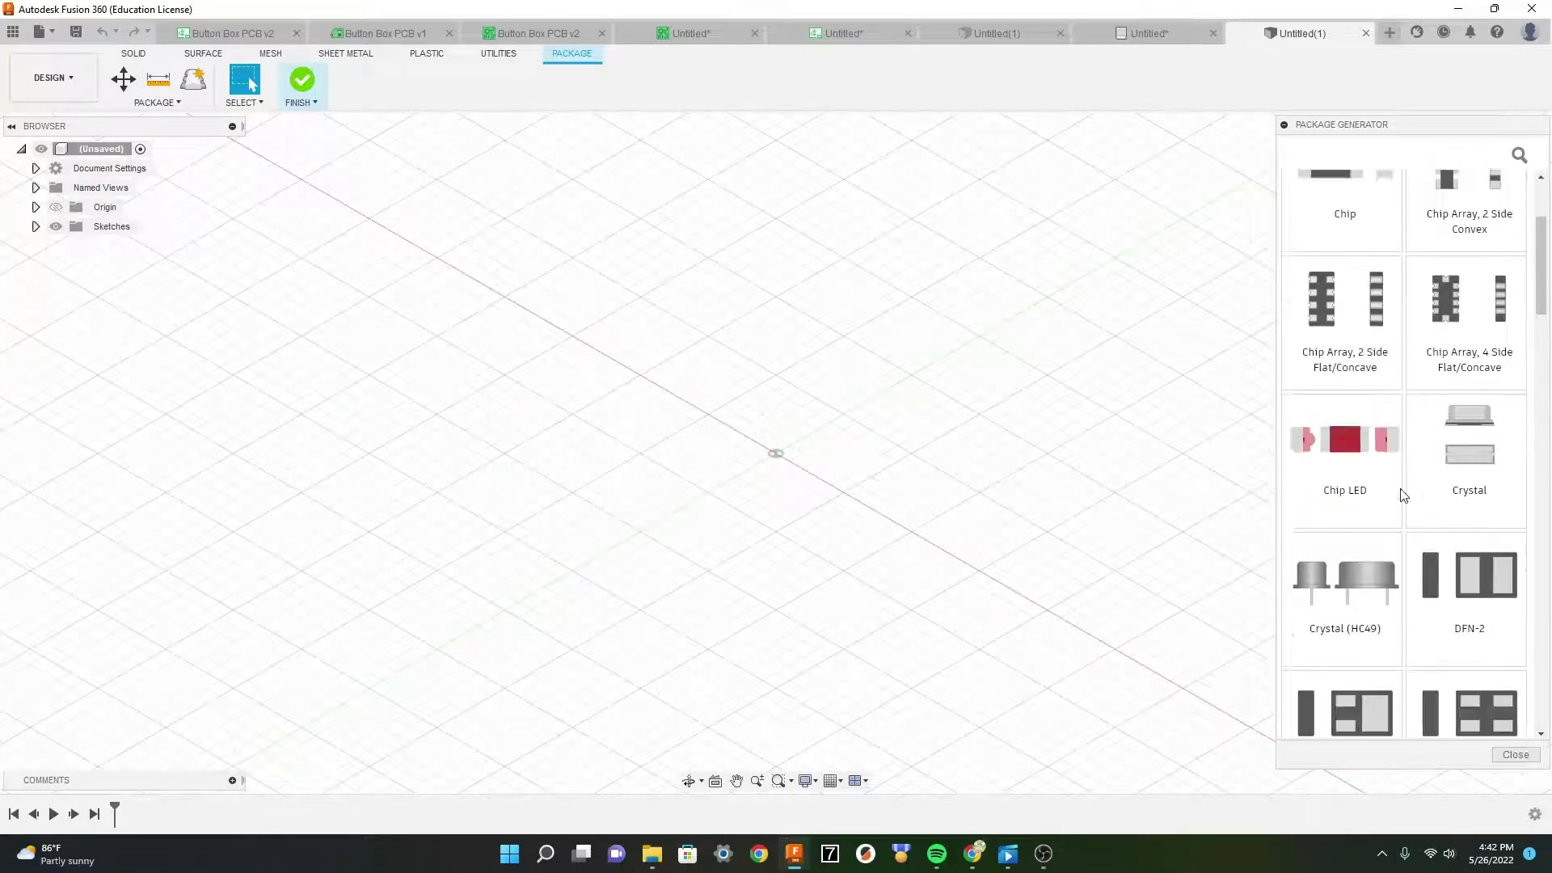
{"action": "scroll", "coordinate": [1403, 496], "scroll_direction": "down", "scroll_amount": 11}
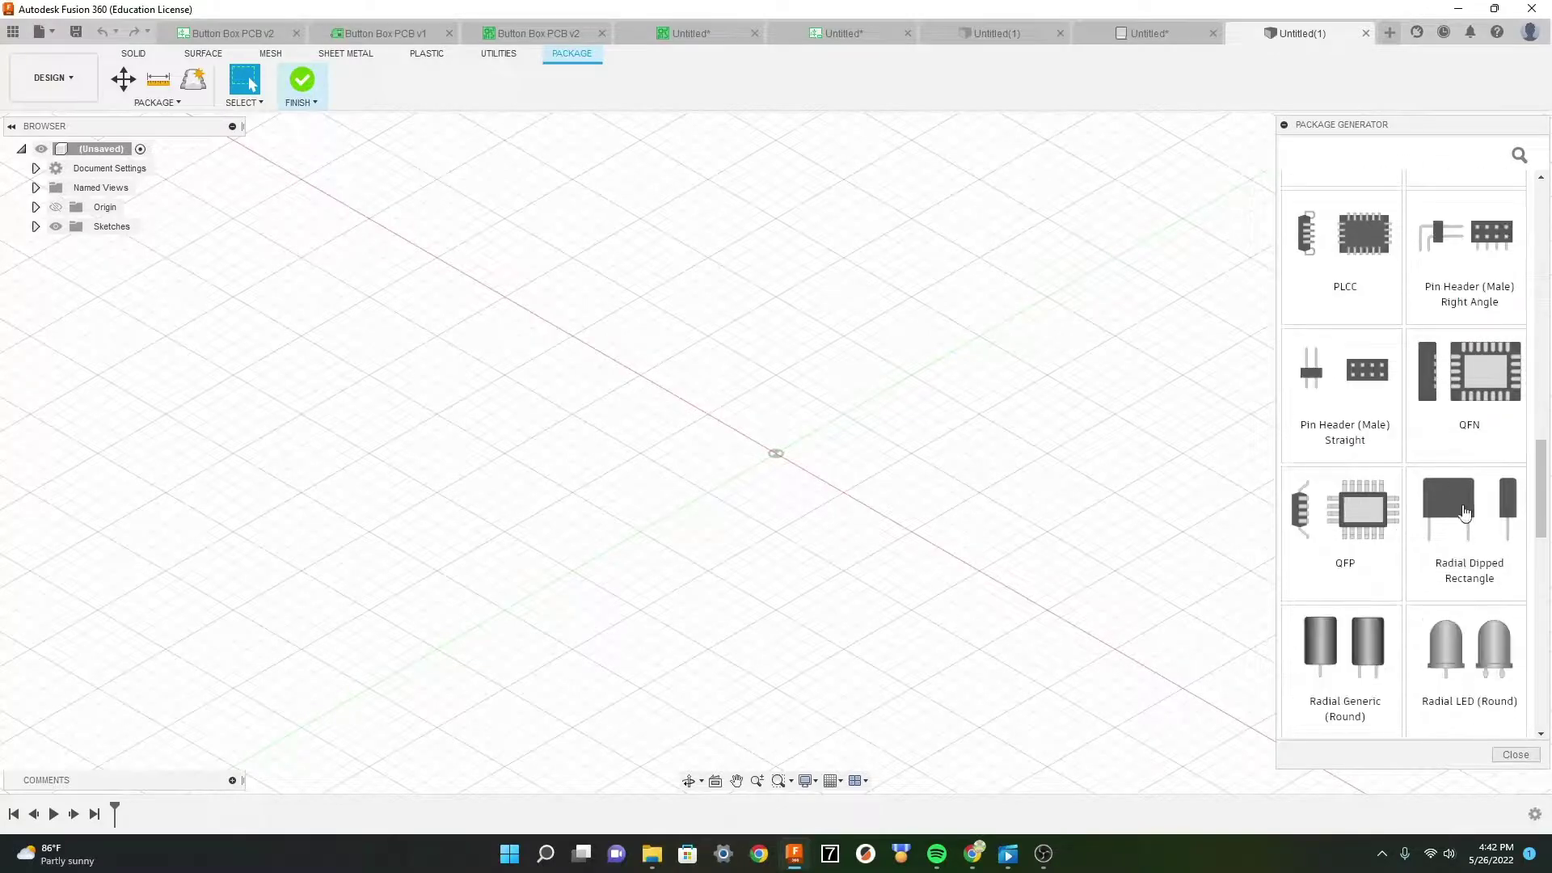
{"action": "scroll", "coordinate": [1420, 485], "scroll_direction": "down", "scroll_amount": 3}
{"action": "scroll", "coordinate": [1403, 525], "scroll_direction": "down", "scroll_amount": 5}
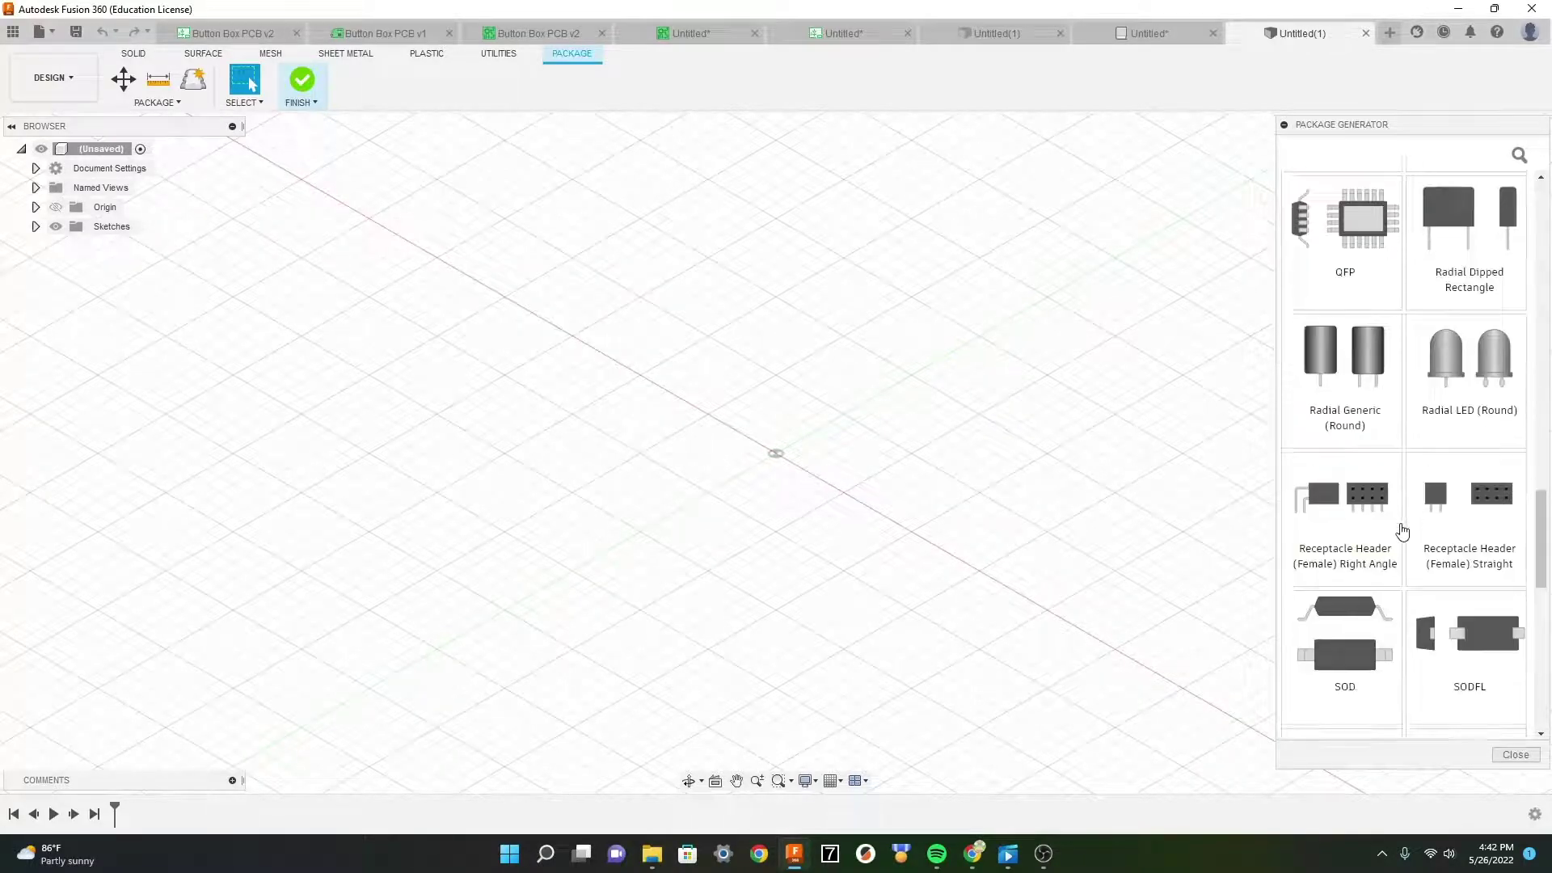
{"action": "scroll", "coordinate": [1396, 544], "scroll_direction": "down", "scroll_amount": 4}
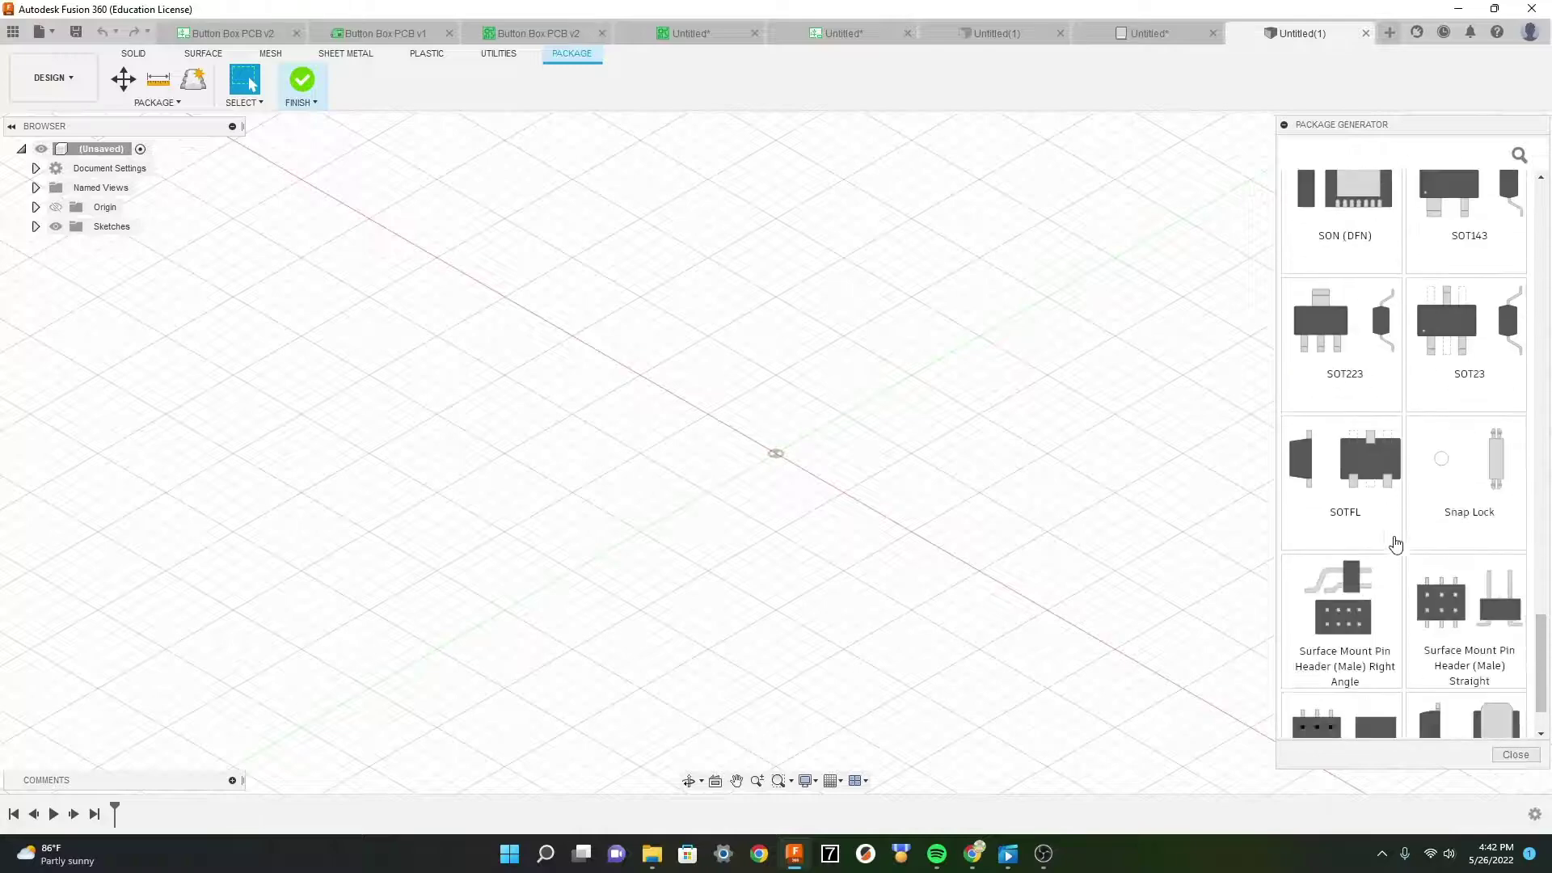
{"action": "scroll", "coordinate": [1327, 537], "scroll_direction": "up", "scroll_amount": 5}
{"action": "scroll", "coordinate": [1376, 578], "scroll_direction": "up", "scroll_amount": 15}
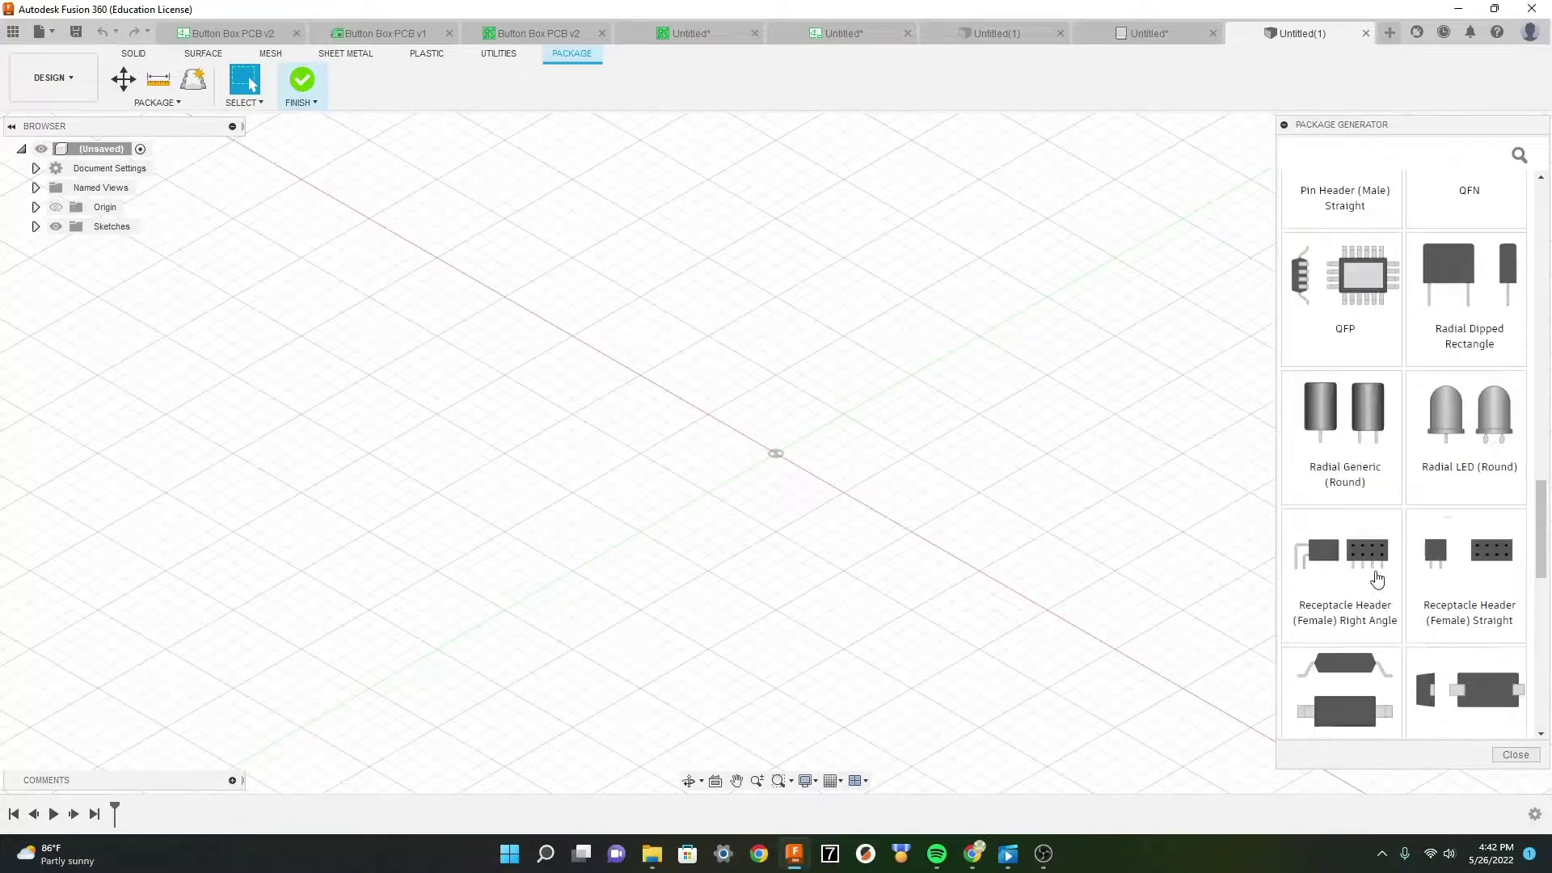
{"action": "scroll", "coordinate": [1377, 579], "scroll_direction": "up", "scroll_amount": 4}
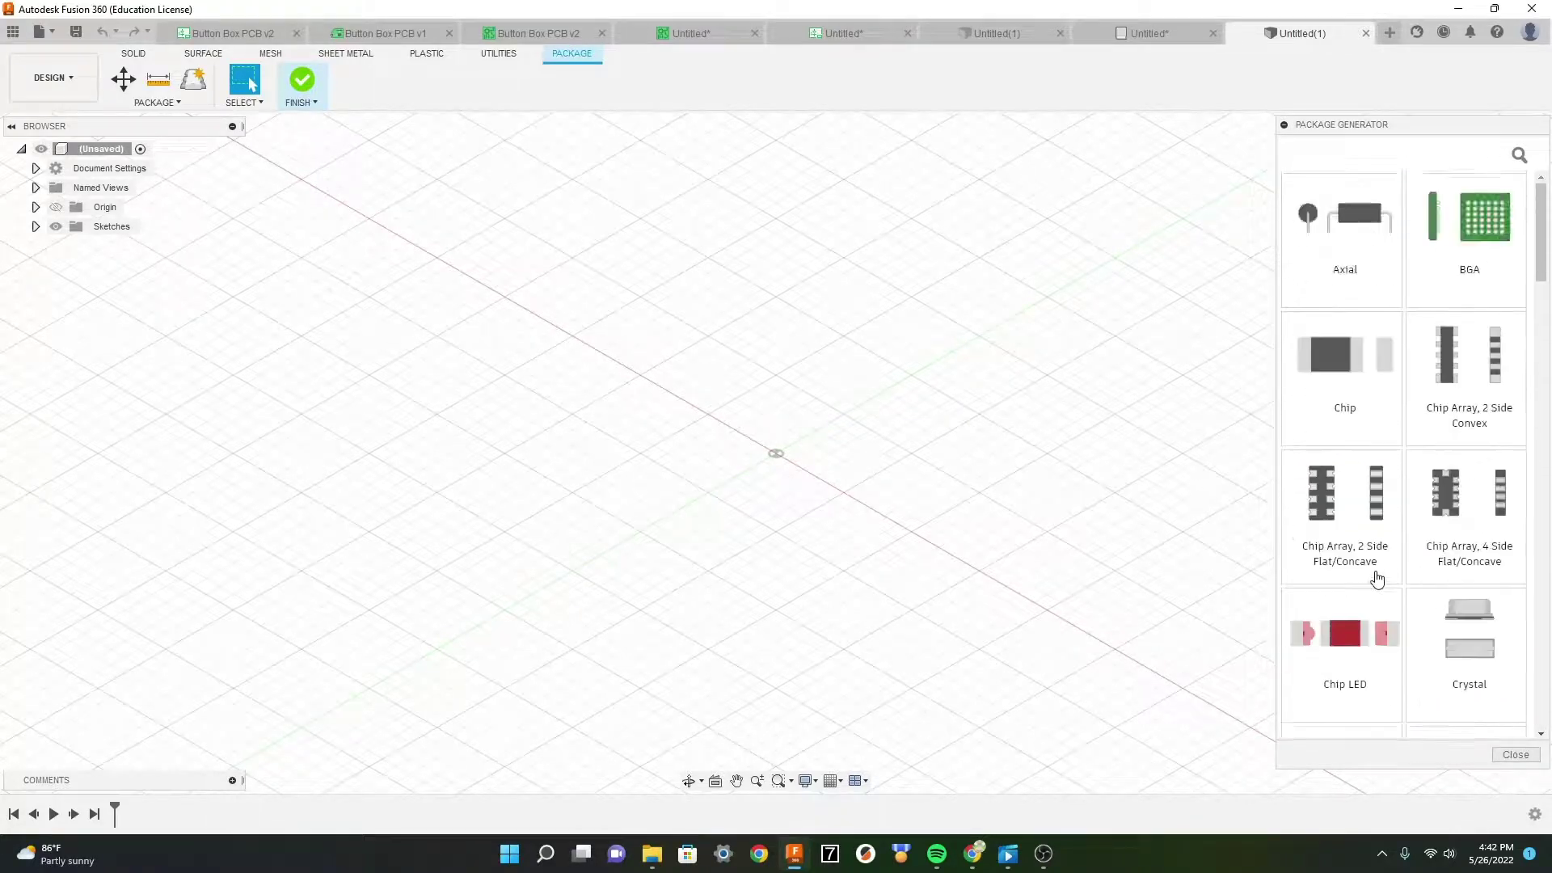
{"action": "scroll", "coordinate": [1376, 579], "scroll_direction": "down", "scroll_amount": 7}
{"action": "scroll", "coordinate": [1377, 579], "scroll_direction": "up", "scroll_amount": 10}
{"action": "left_click", "coordinate": [132, 53]}
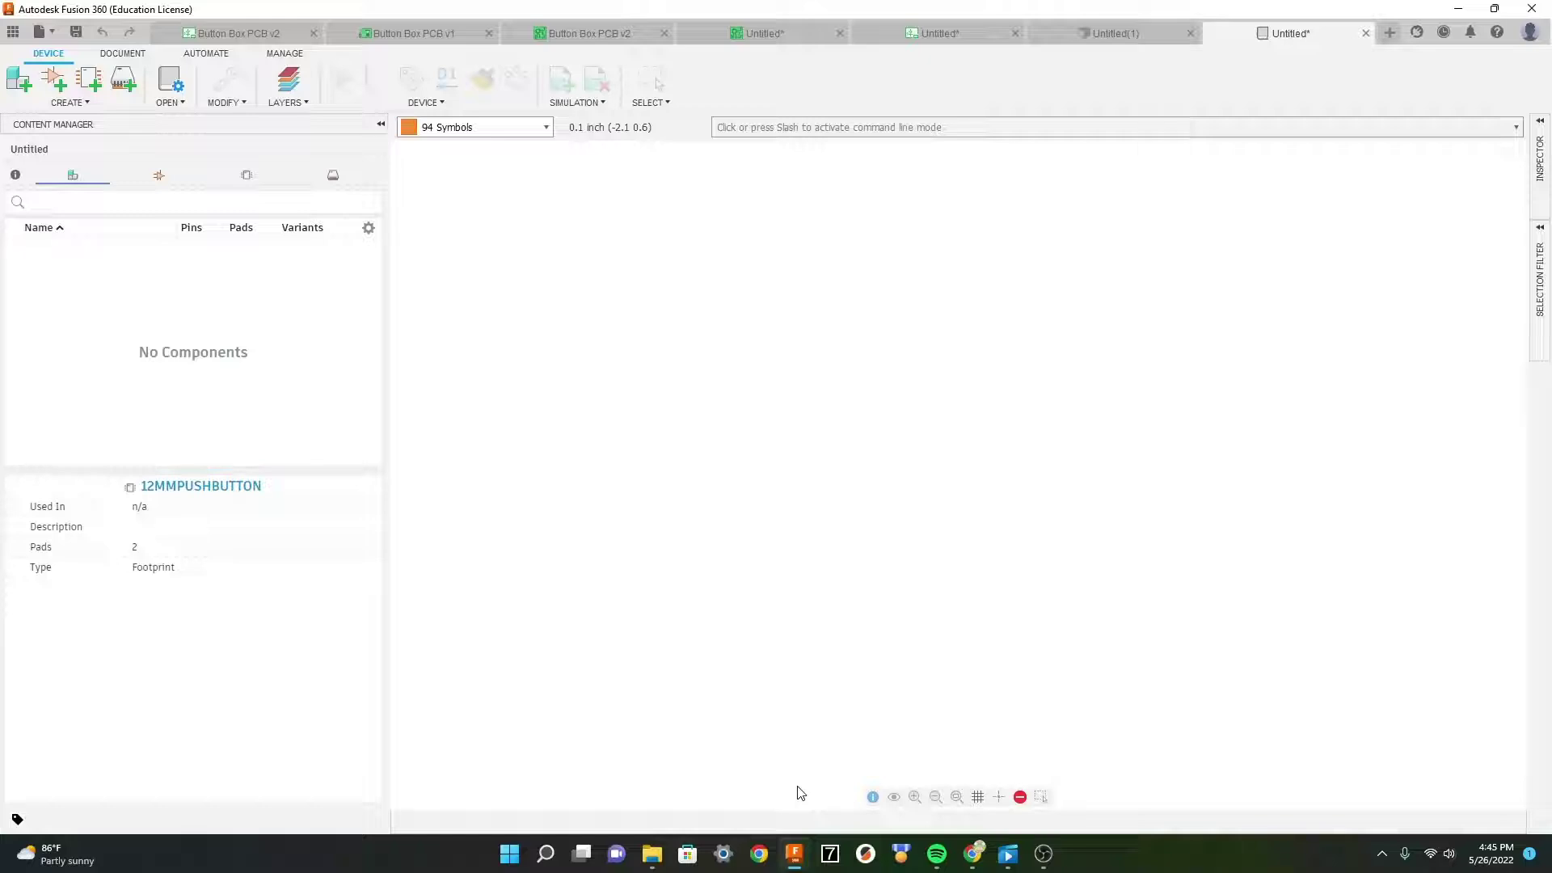
Step: Create a new library device named 12MMPUSHBUTTON
{"action": "left_click", "coordinate": [19, 81]}
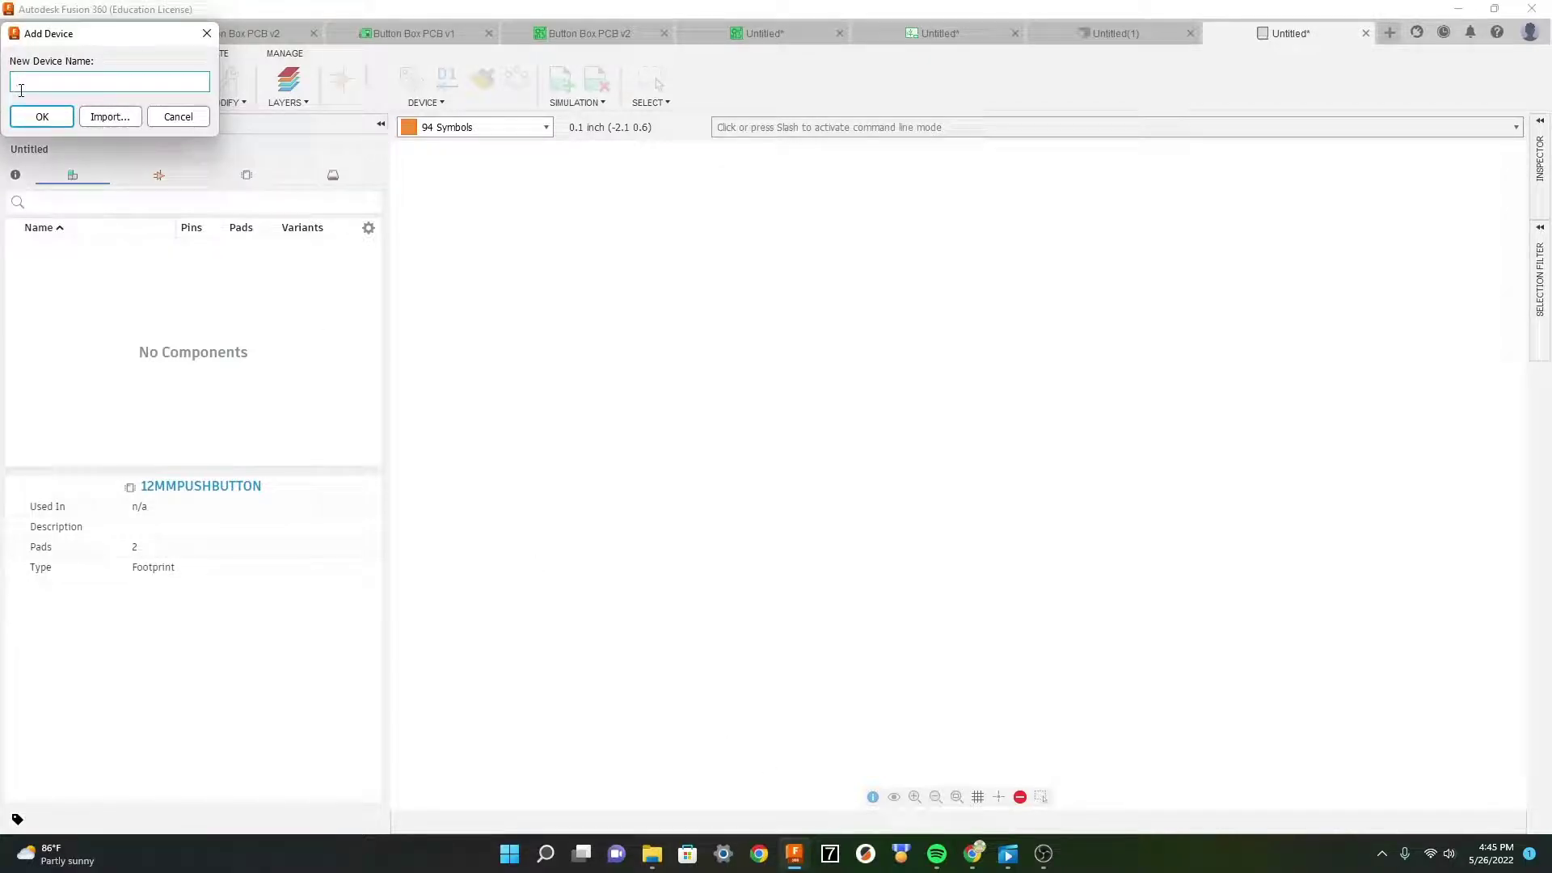
{"action": "type", "text": "12MMPUSHBUTTON"}
{"action": "key", "text": "Return"}
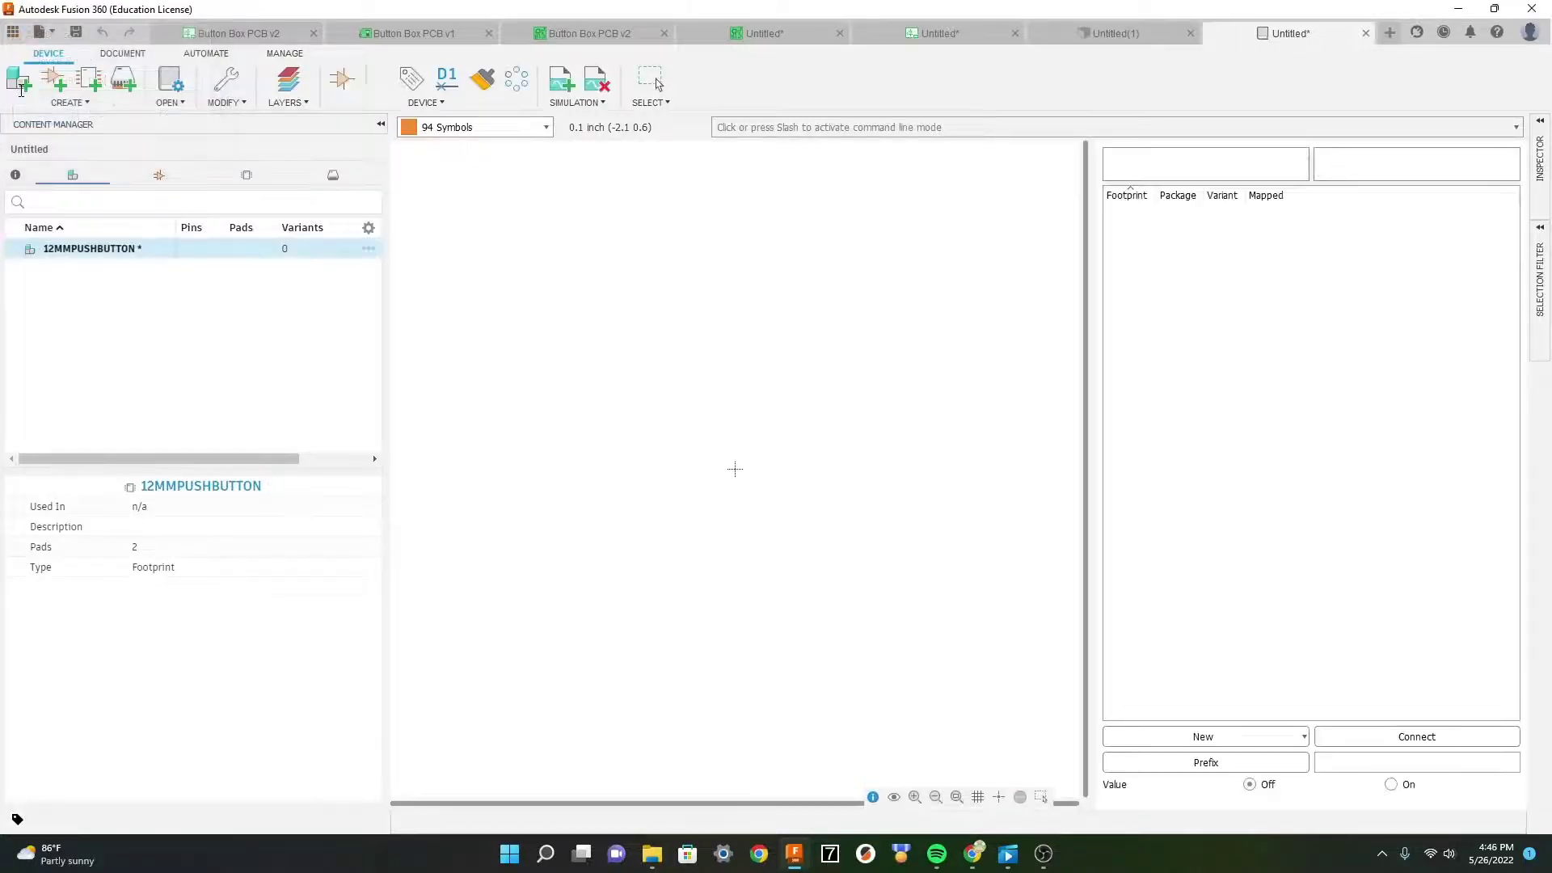
Step: Add the 12MMPUSHBUTTON symbol to the device and place it at the origin
{"action": "left_click", "coordinate": [351, 83]}
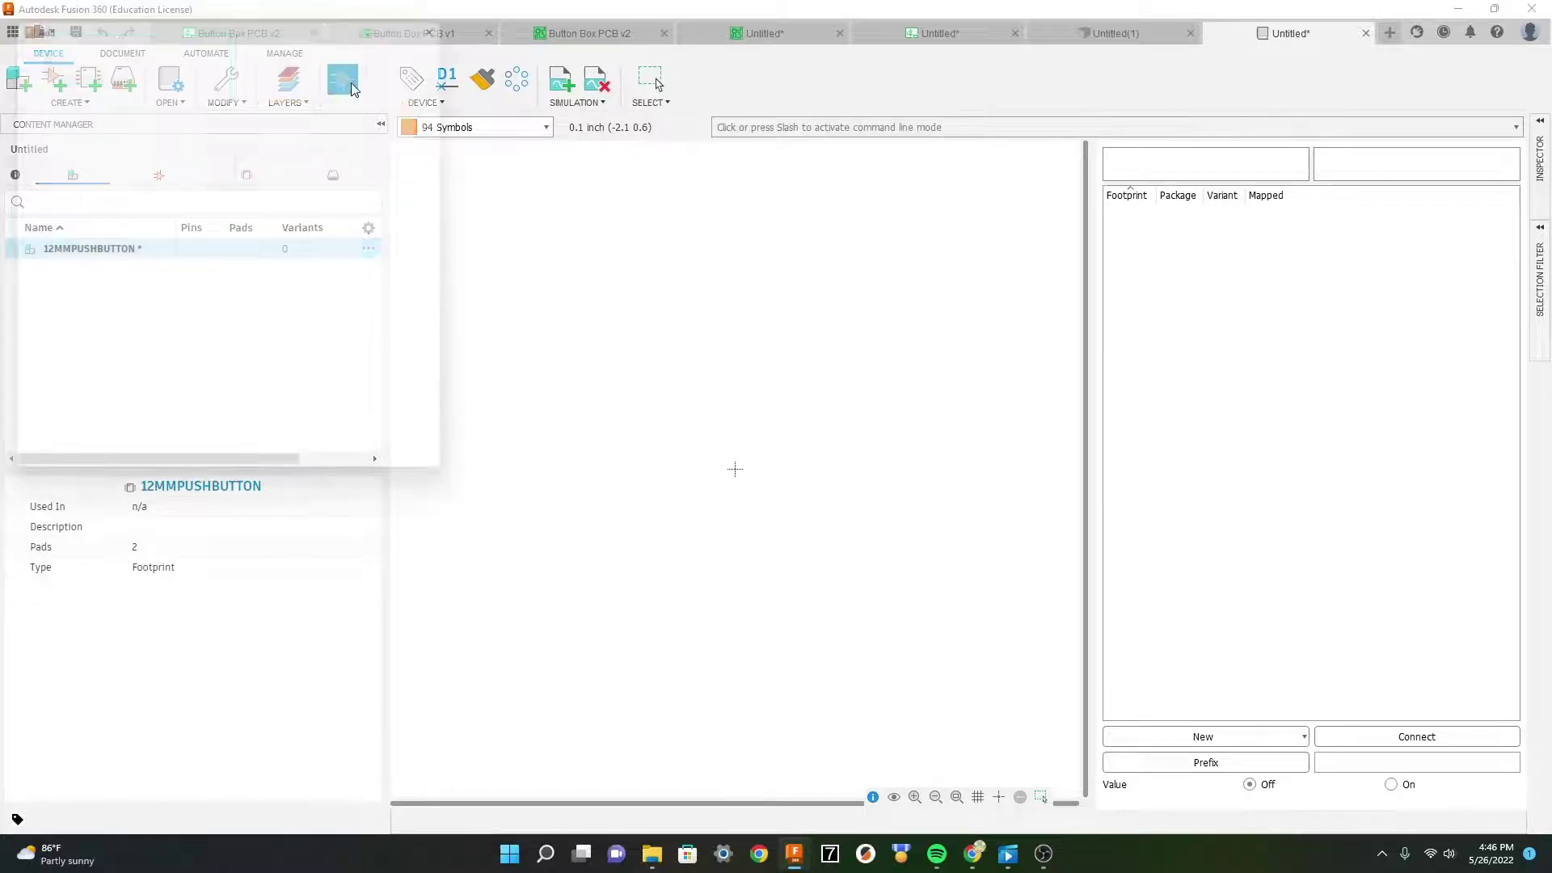
{"action": "left_click", "coordinate": [70, 61]}
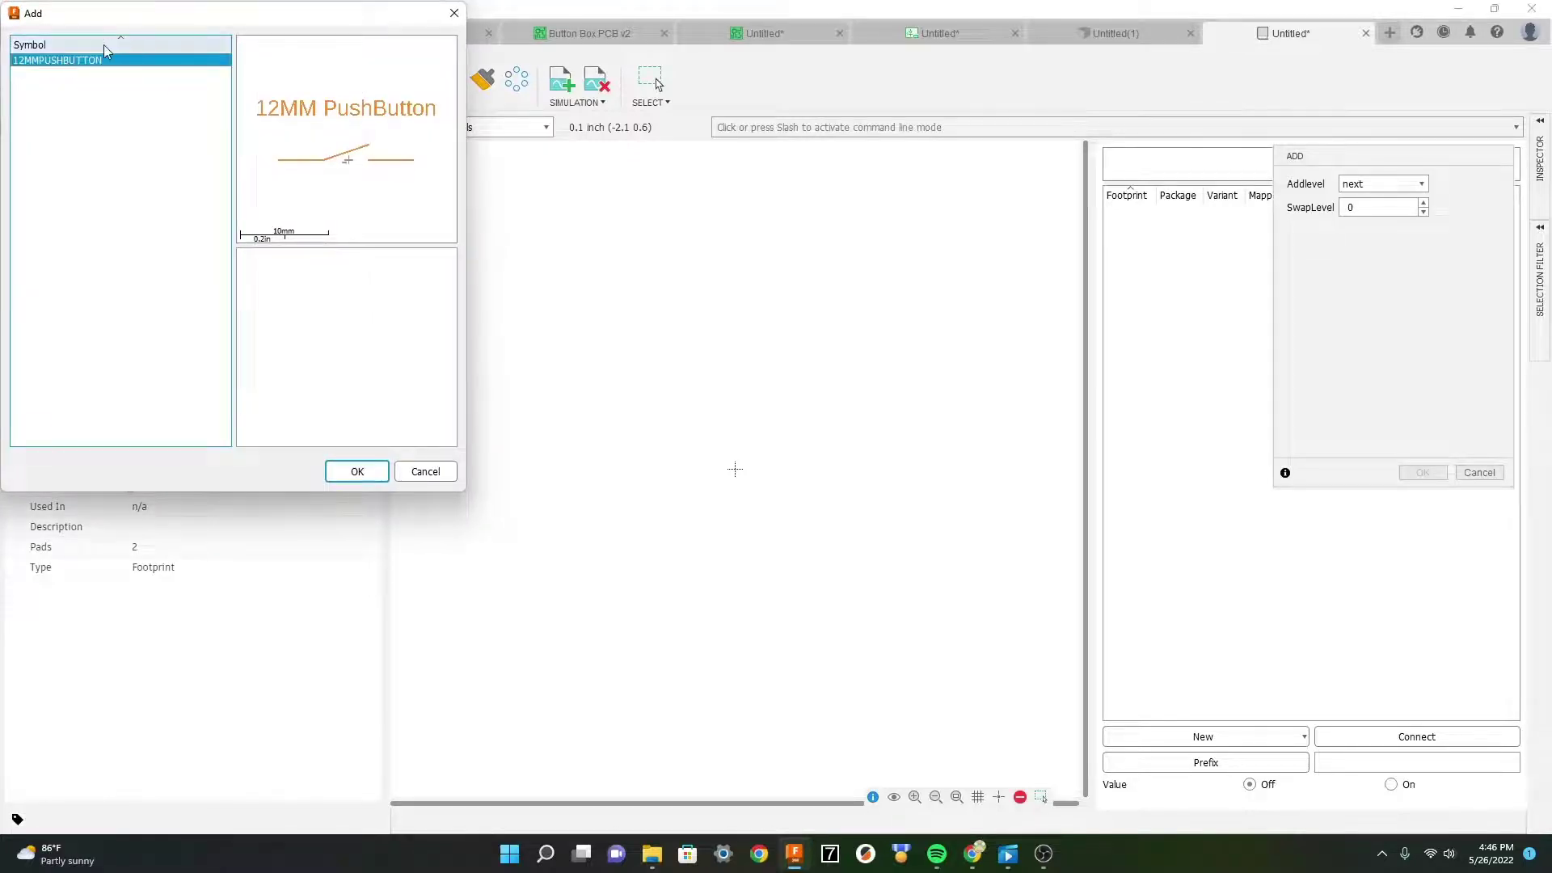
{"action": "left_click", "coordinate": [354, 471]}
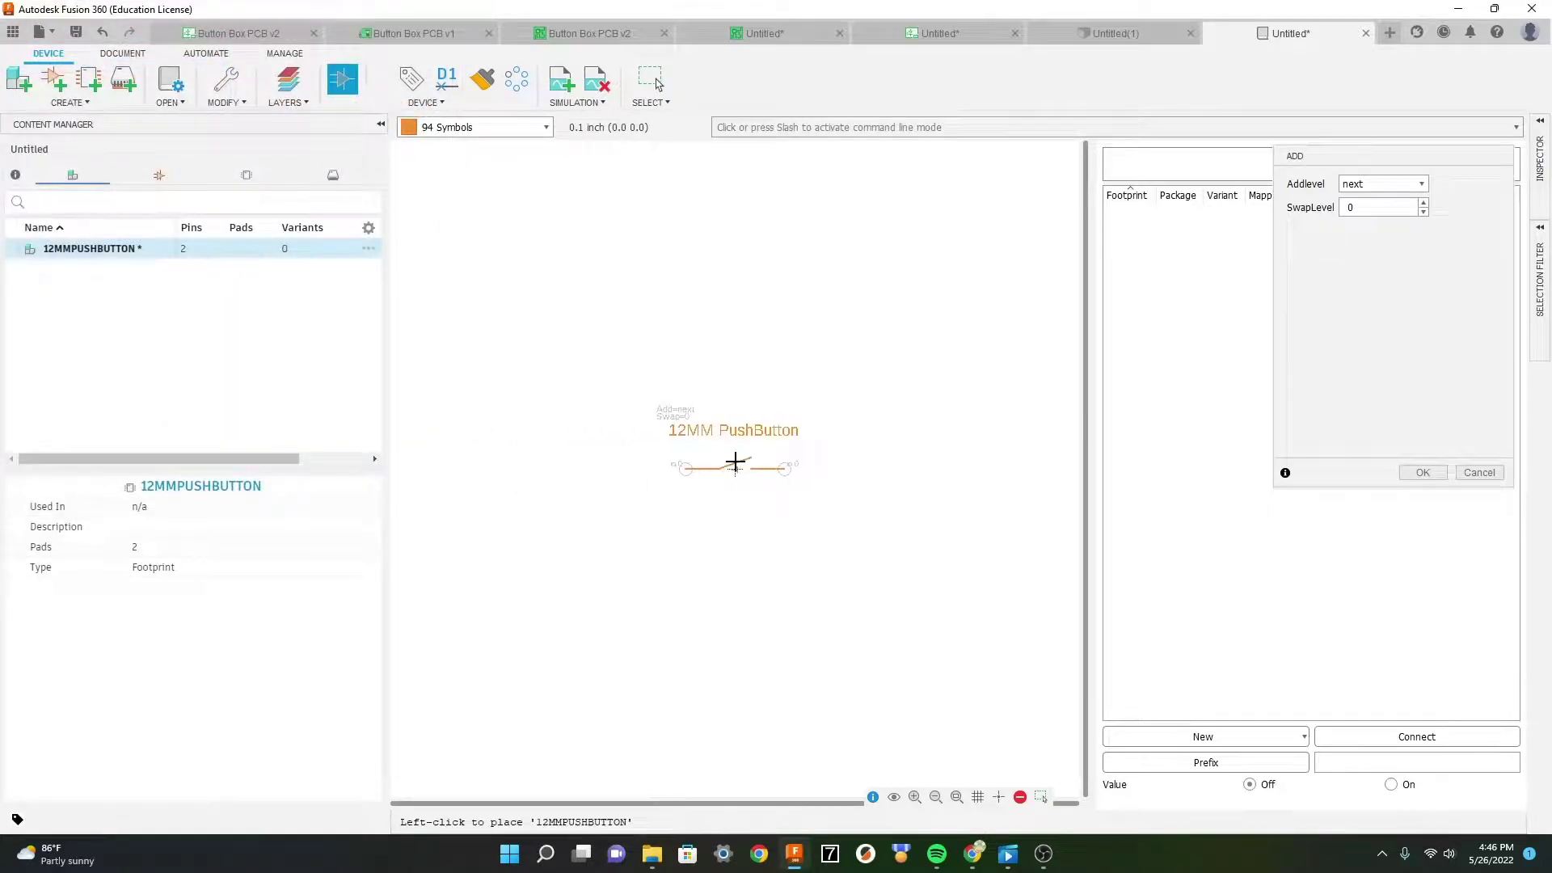
{"action": "left_click", "coordinate": [767, 470]}
{"action": "left_click", "coordinate": [1422, 472]}
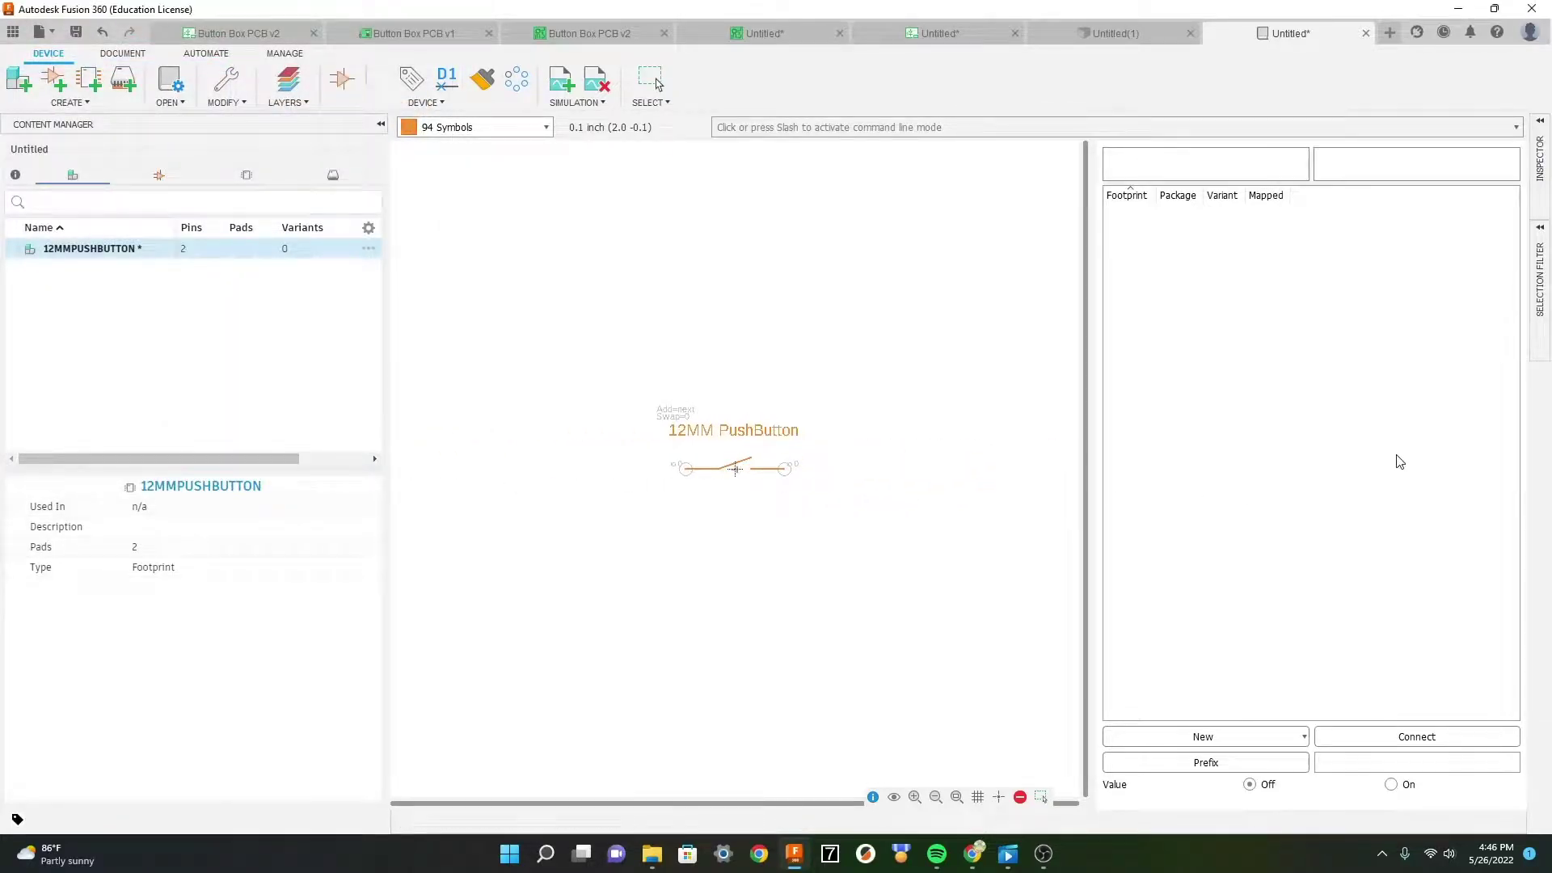
Step: Add the local 12MMPUSHBUTTON footprint to the device as its package variant, leaving the variant name blank
{"action": "left_click", "coordinate": [1204, 732]}
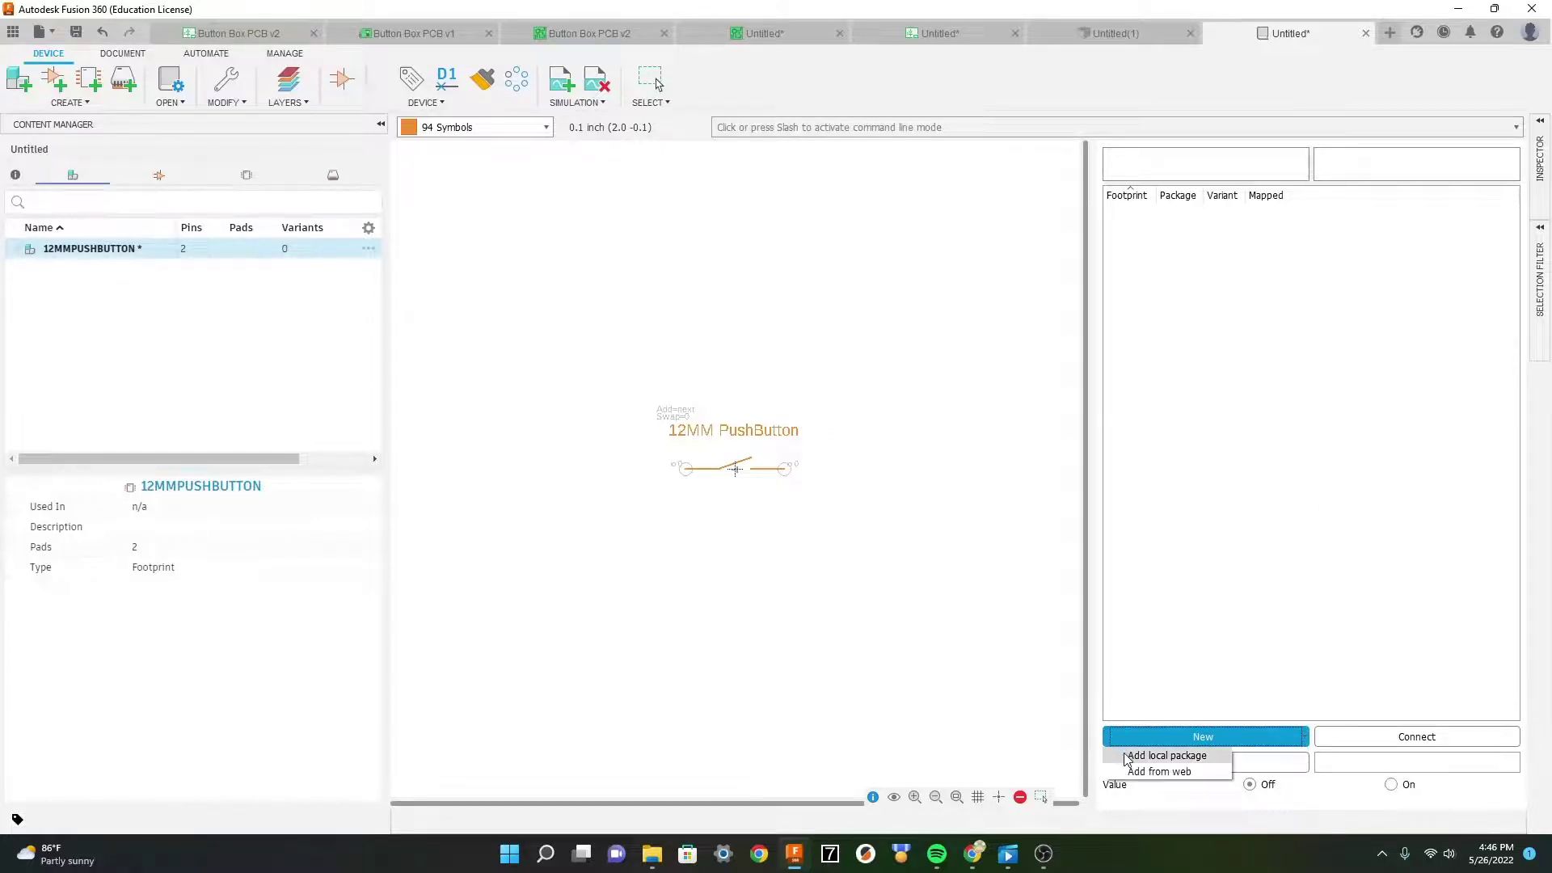
{"action": "left_click", "coordinate": [1128, 756]}
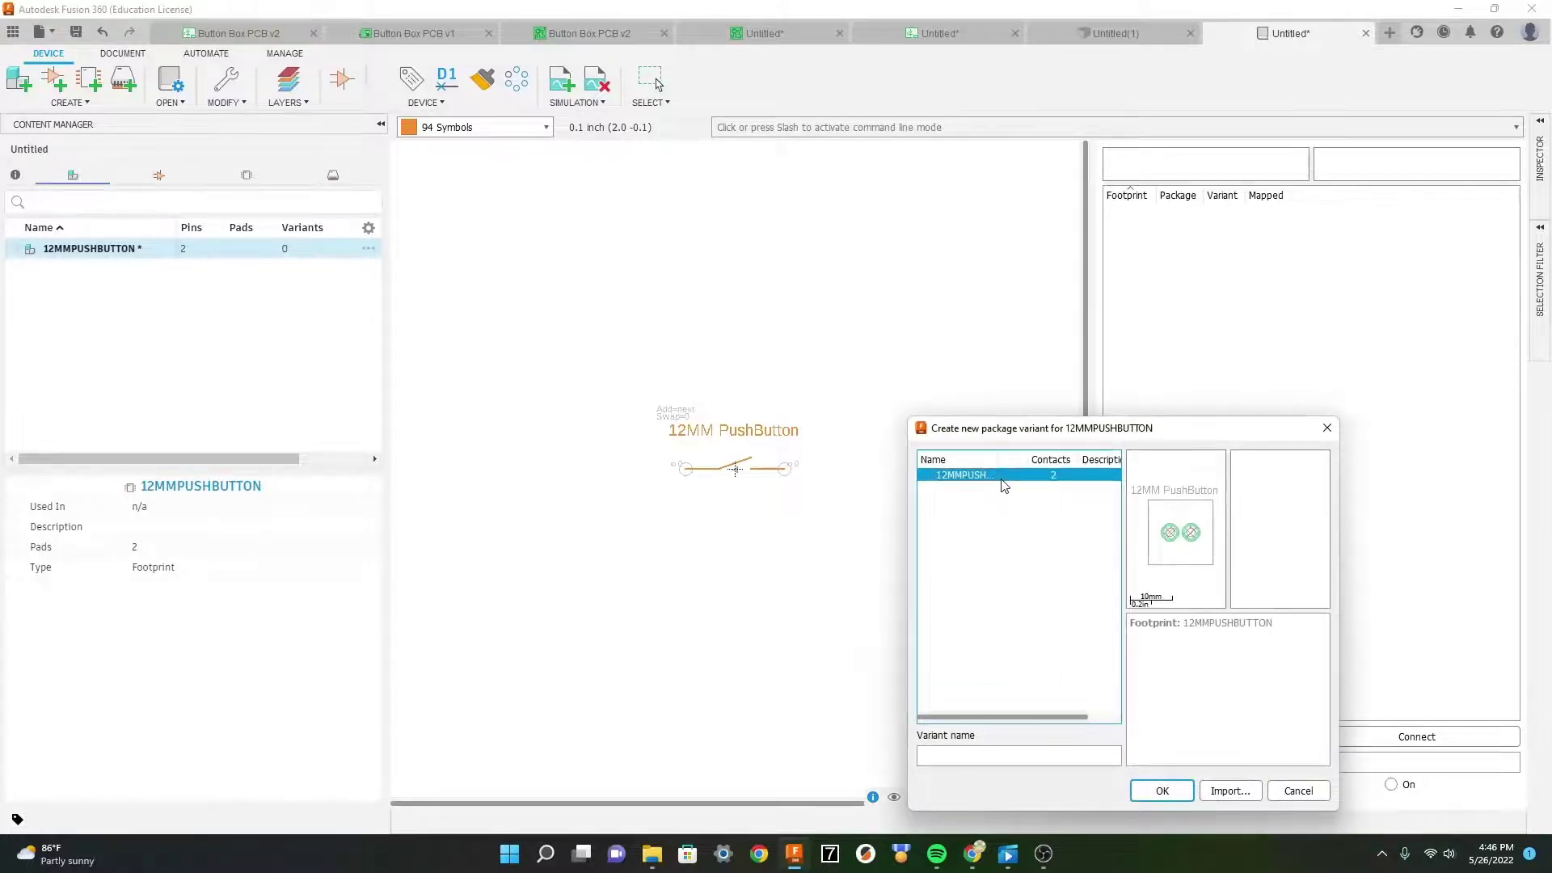
{"action": "left_click", "coordinate": [1164, 792]}
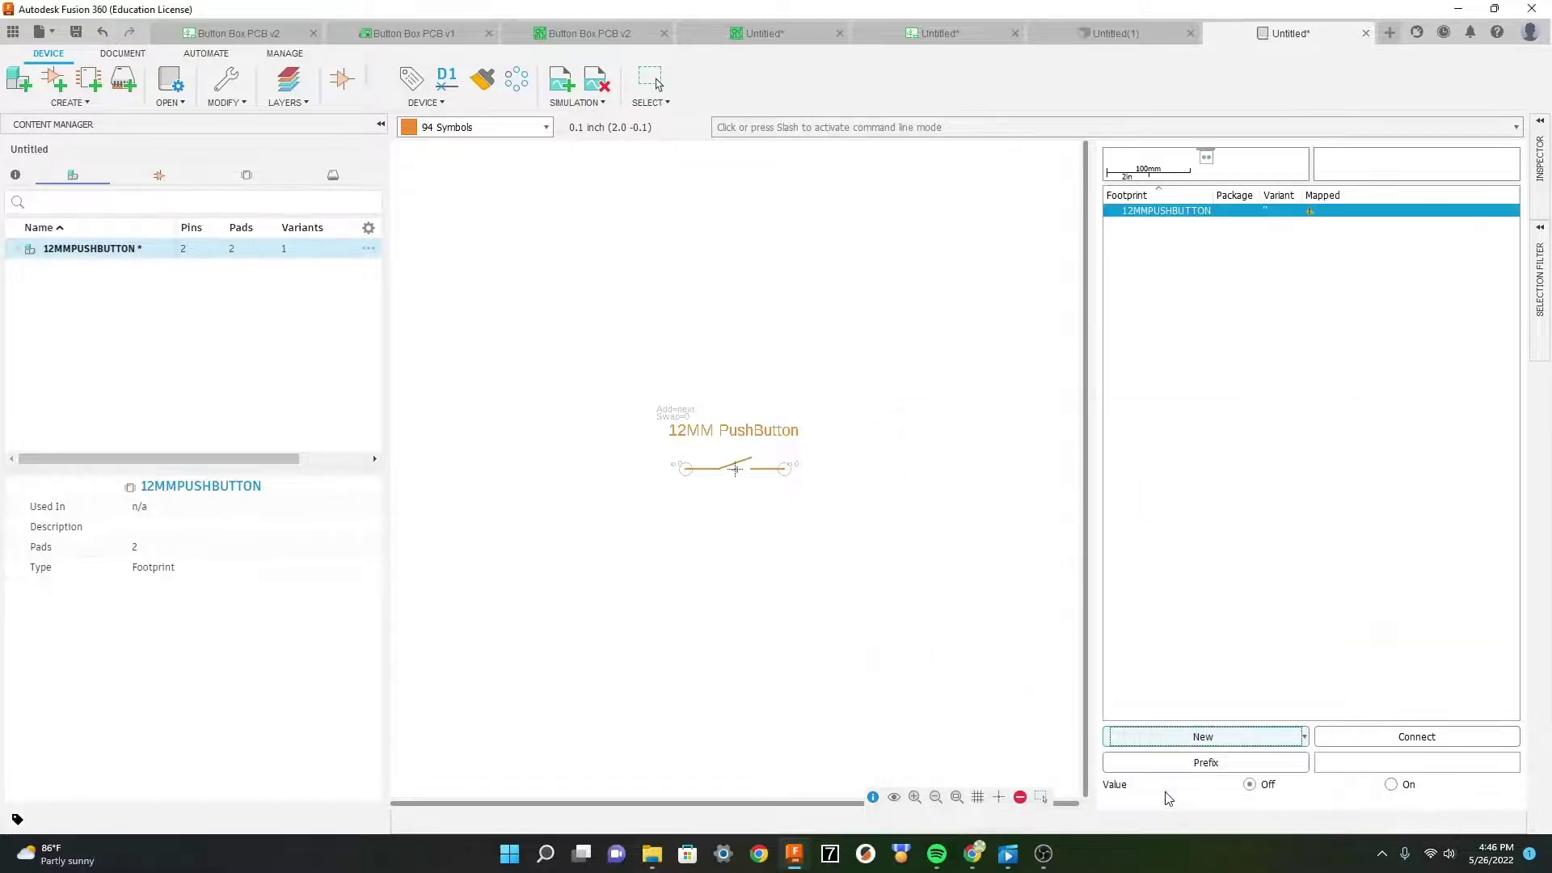
Step: Connect the symbol's + pin to the + pad and its - pin to the - pad
{"action": "left_click", "coordinate": [1369, 738]}
{"action": "left_click_drag", "start_coordinate": [1132, 524], "coordinate": [934, 328]}
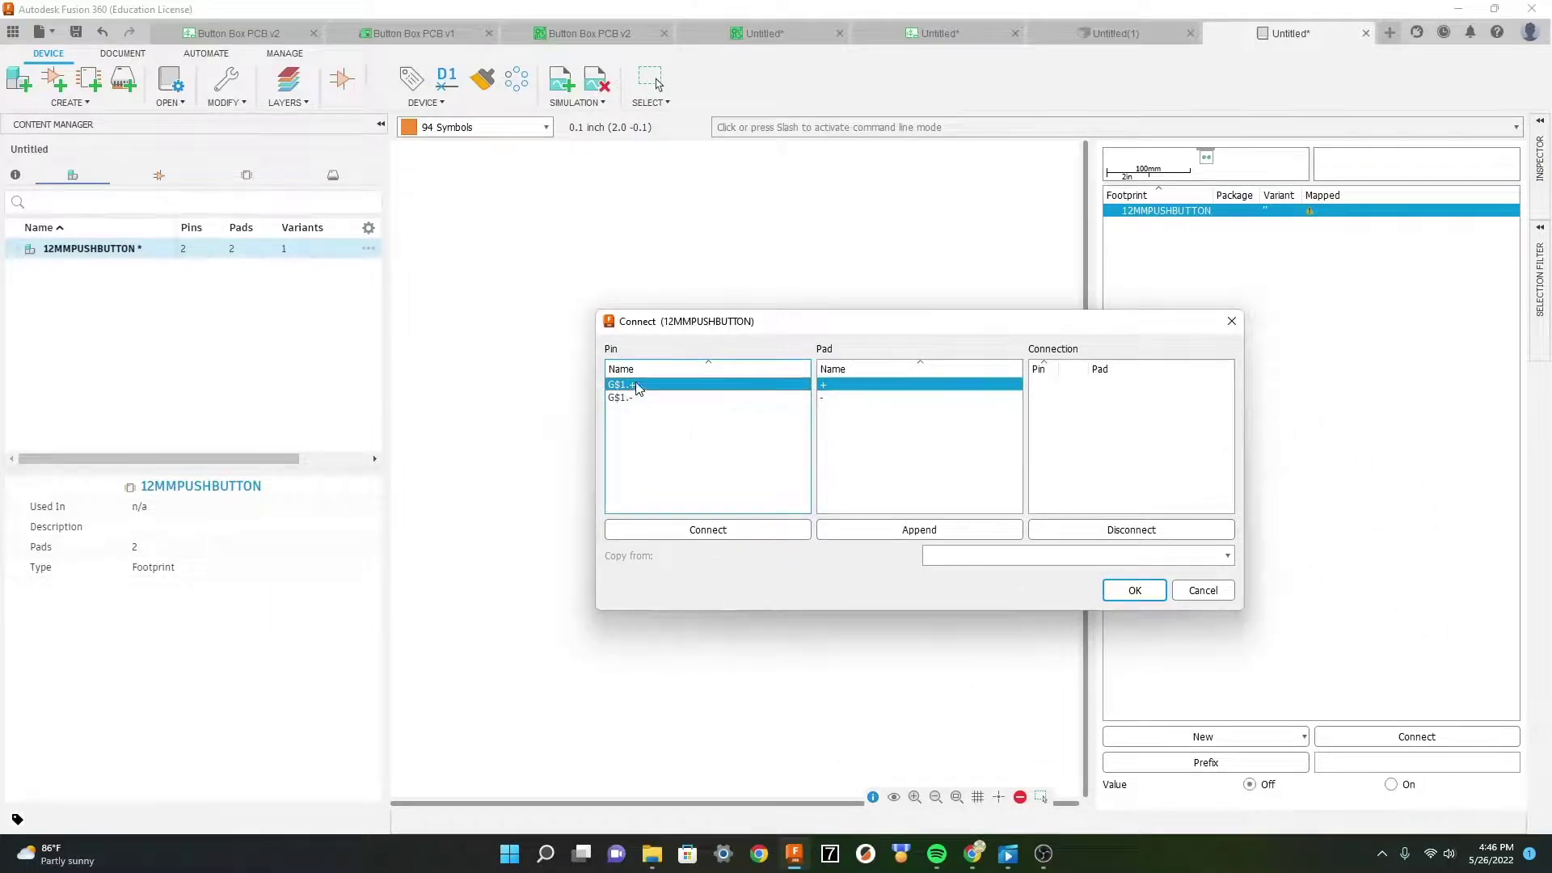
{"action": "left_click", "coordinate": [762, 529]}
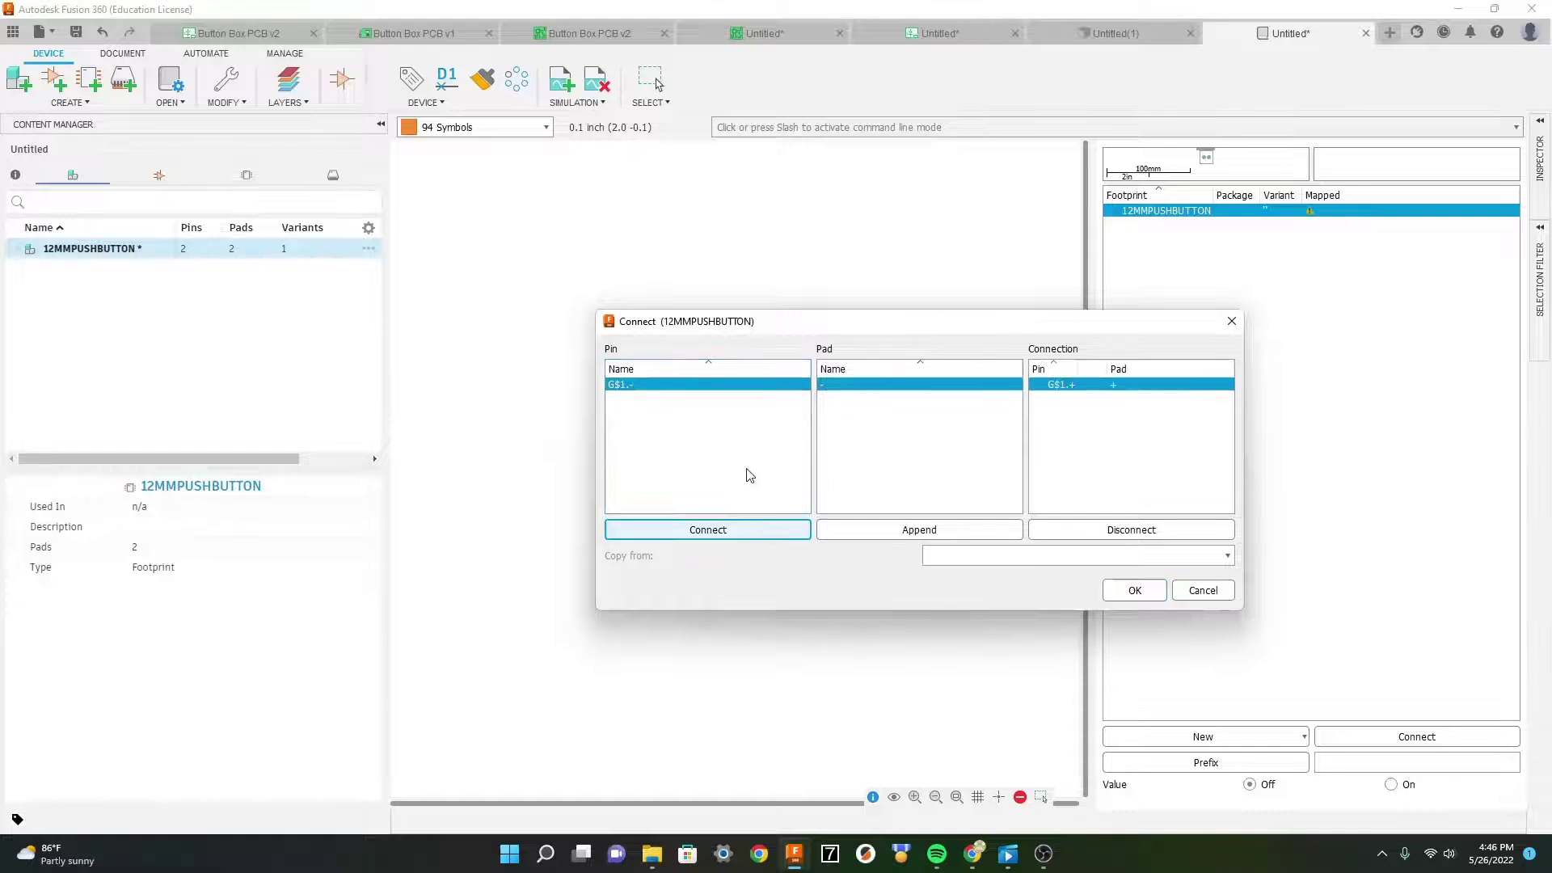
{"action": "left_click", "coordinate": [760, 531]}
{"action": "left_click", "coordinate": [1135, 591]}
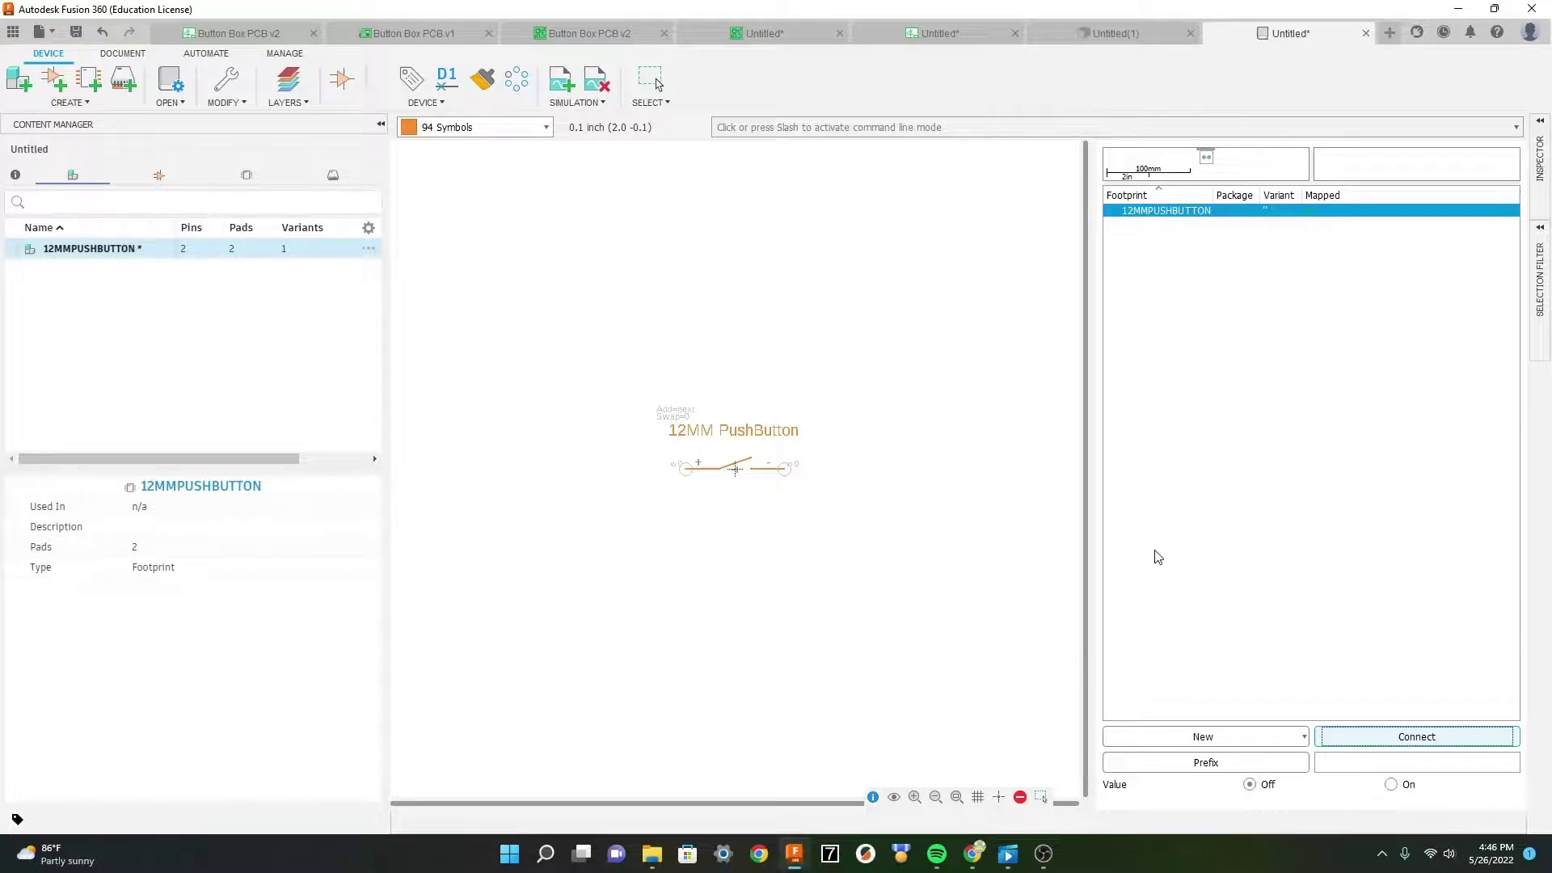
{"action": "key", "text": "g"}
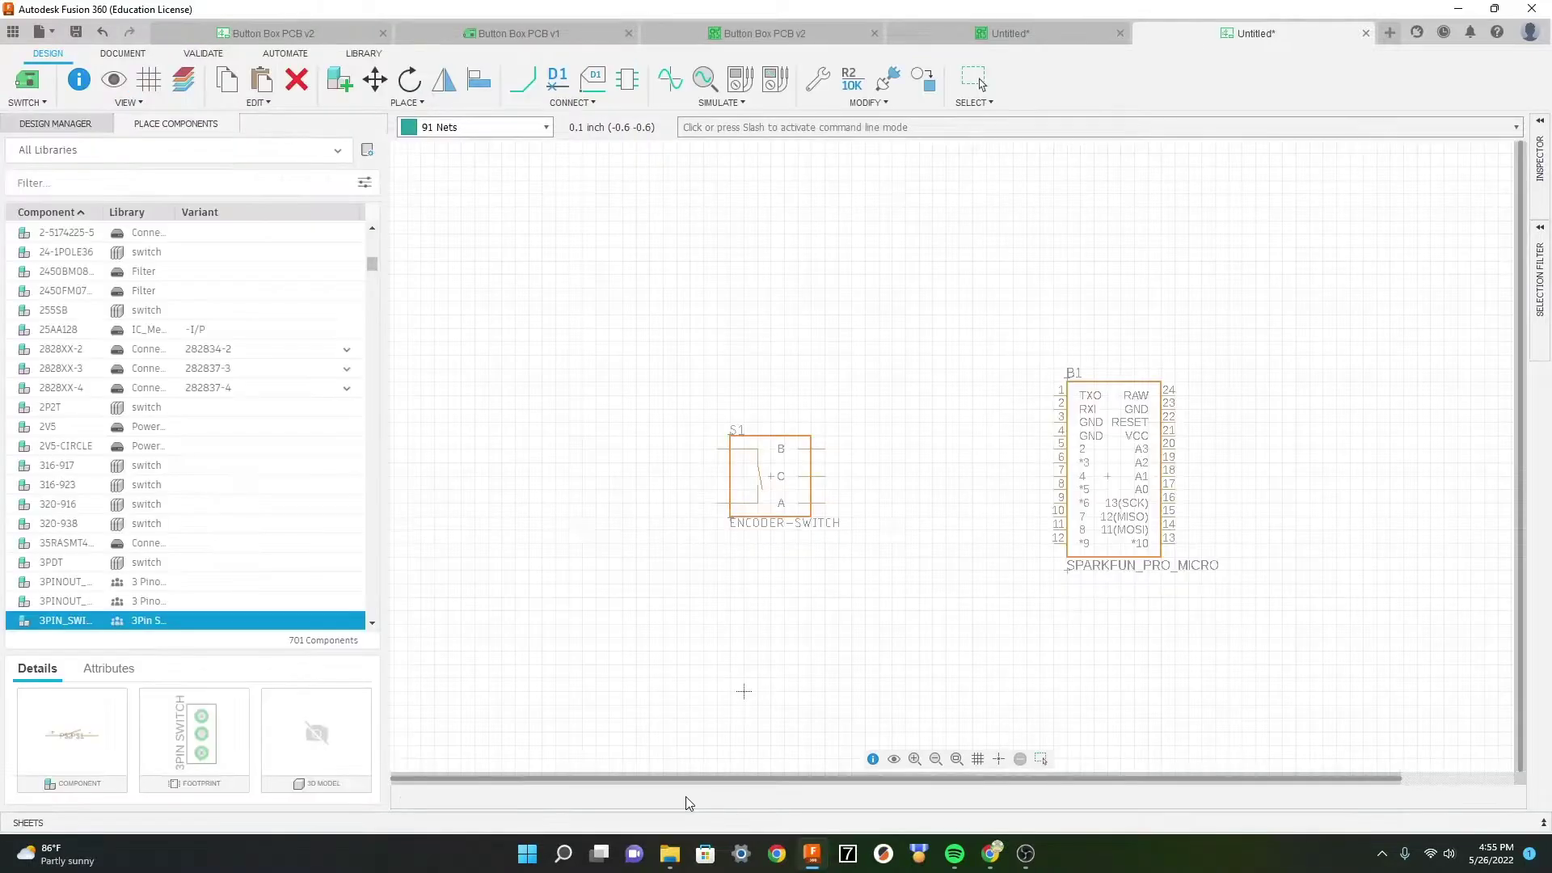
Step: Filter the schematic's component libraries for 12mm and place one 12 mm push button above and between the encoder switch and Pro Micro
{"action": "left_click", "coordinate": [255, 180]}
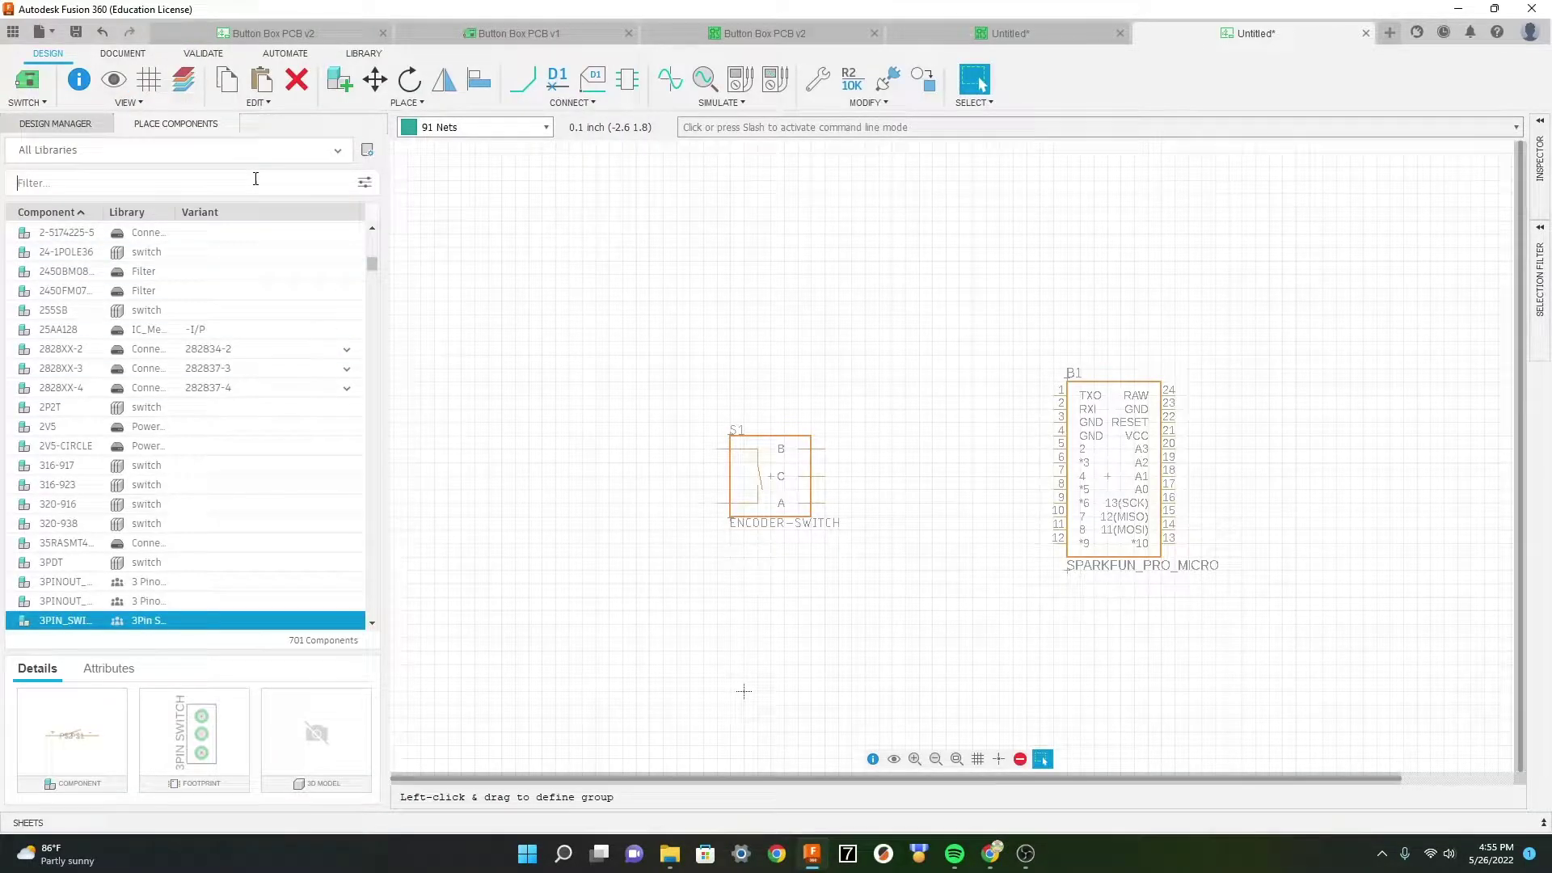
{"action": "type", "text": "12mm"}
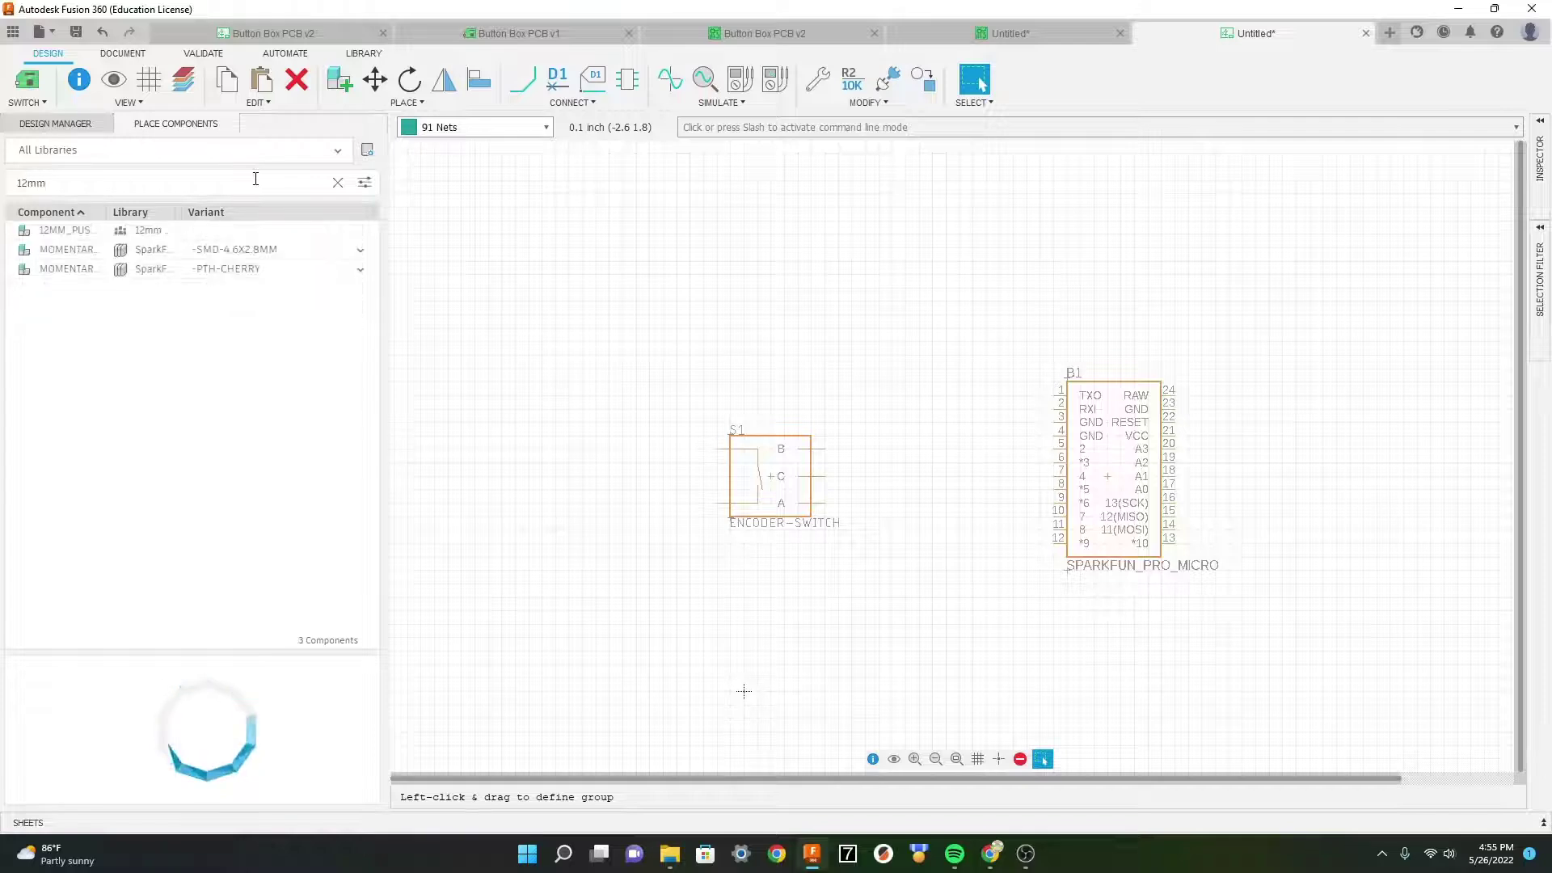
{"action": "left_click", "coordinate": [159, 231]}
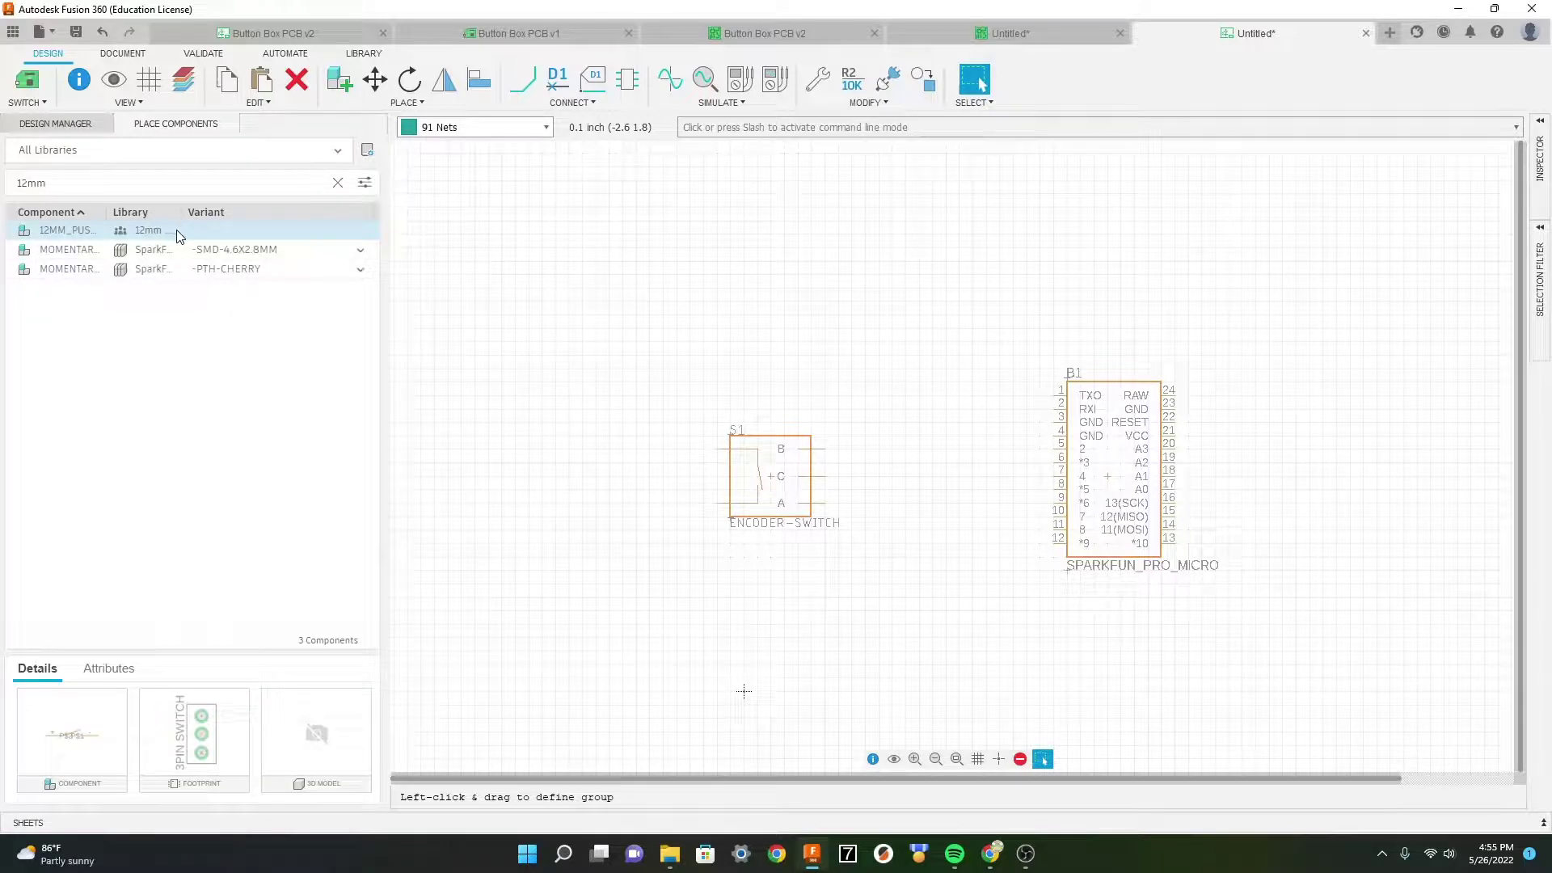
{"action": "double_click", "coordinate": [168, 229]}
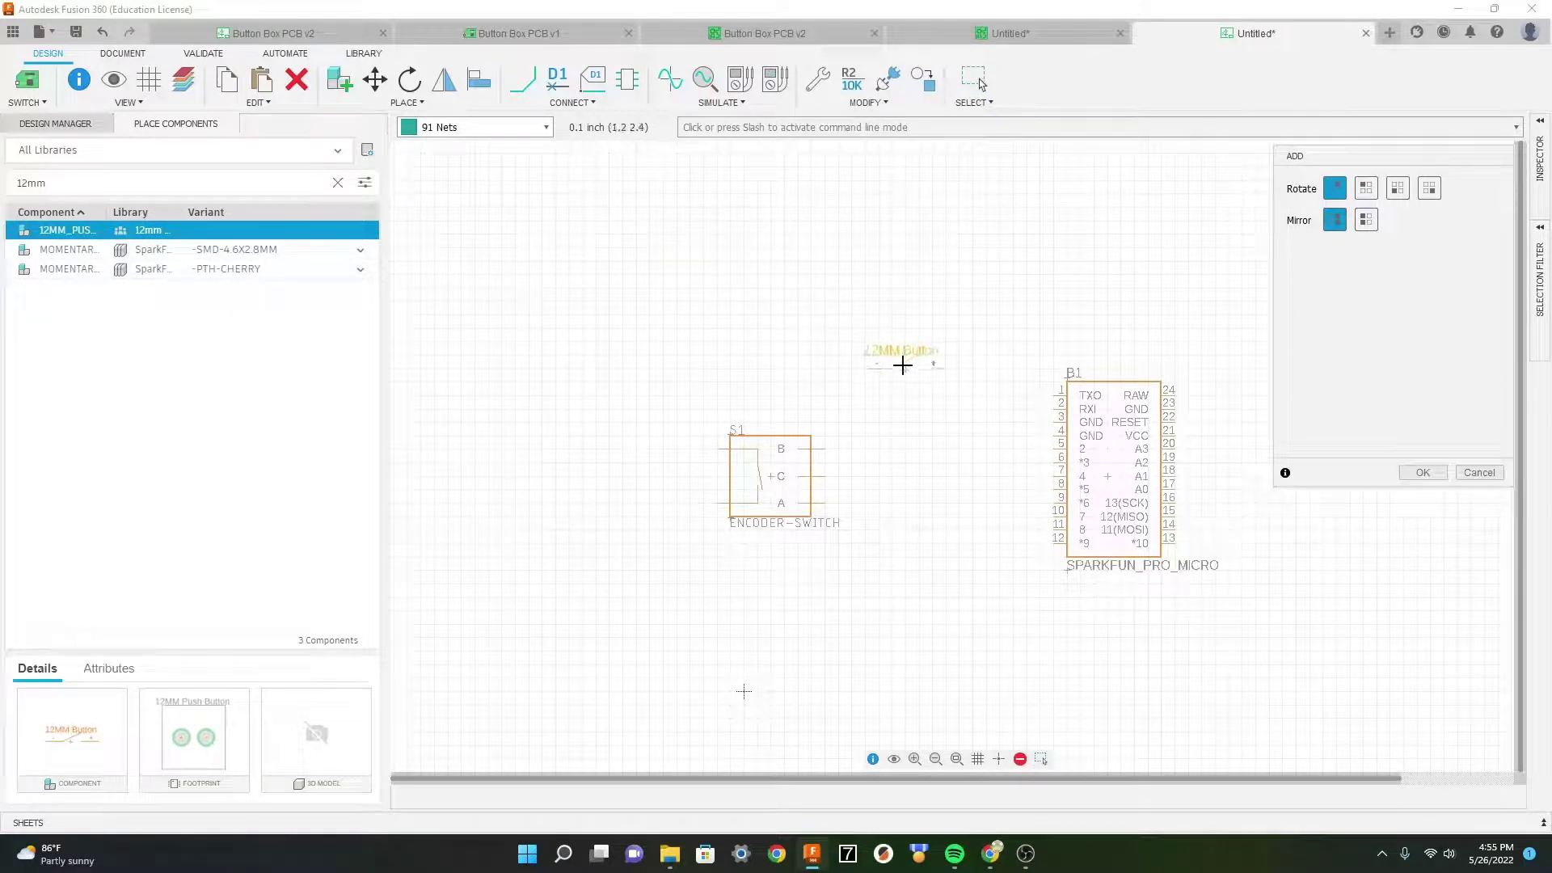
{"action": "left_click", "coordinate": [903, 365]}
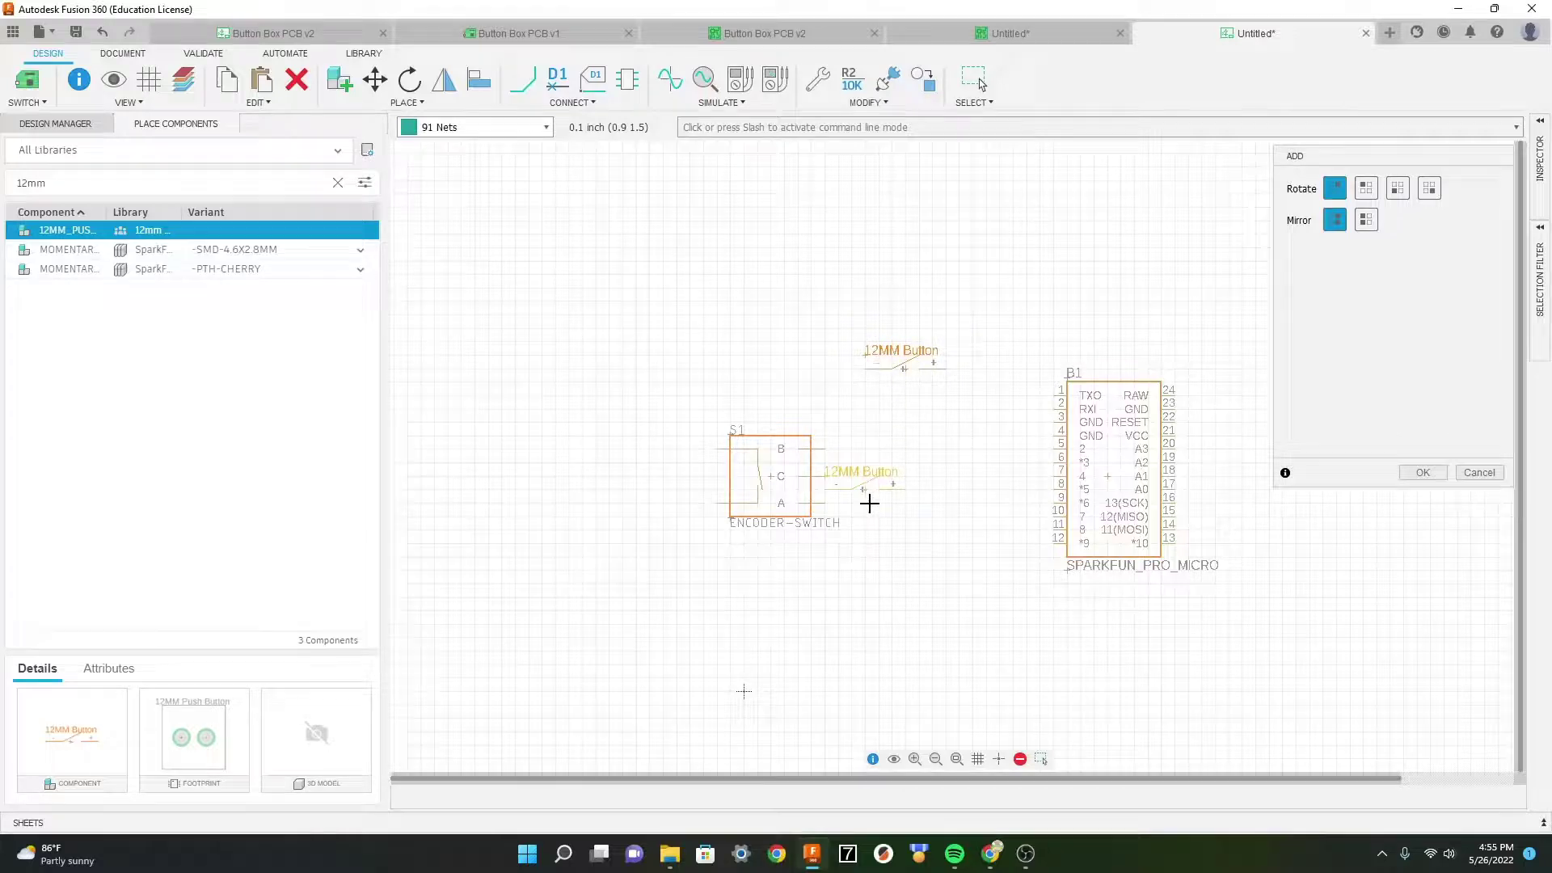
{"action": "left_click", "coordinate": [1479, 473]}
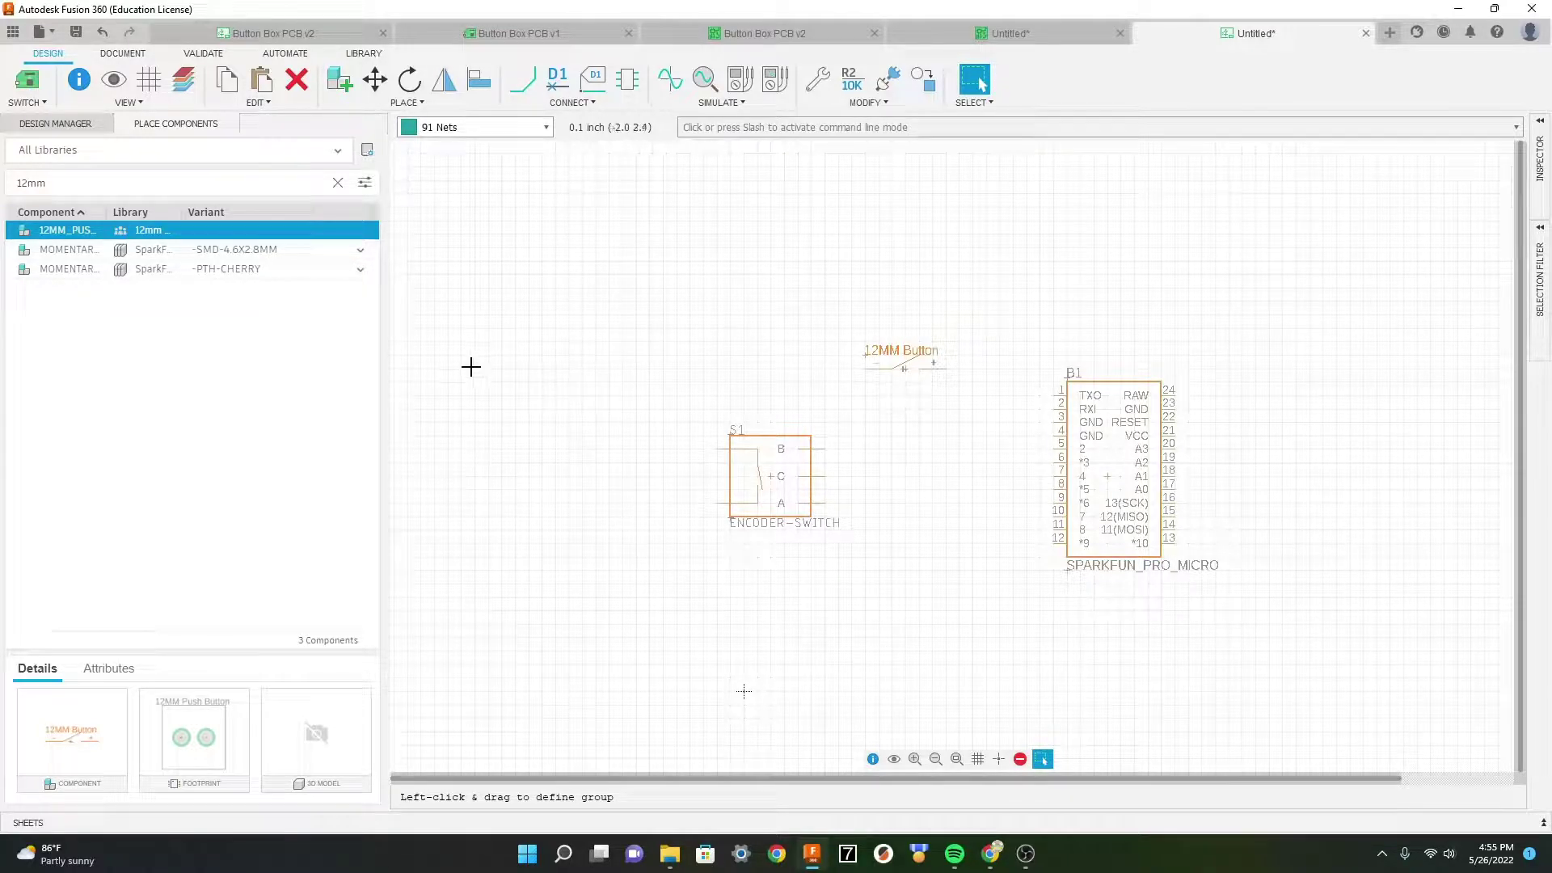
Step: Draw a net from the 12 mm button's - pin to the upper pin on the encoder's switch side
{"action": "left_click", "coordinate": [524, 81]}
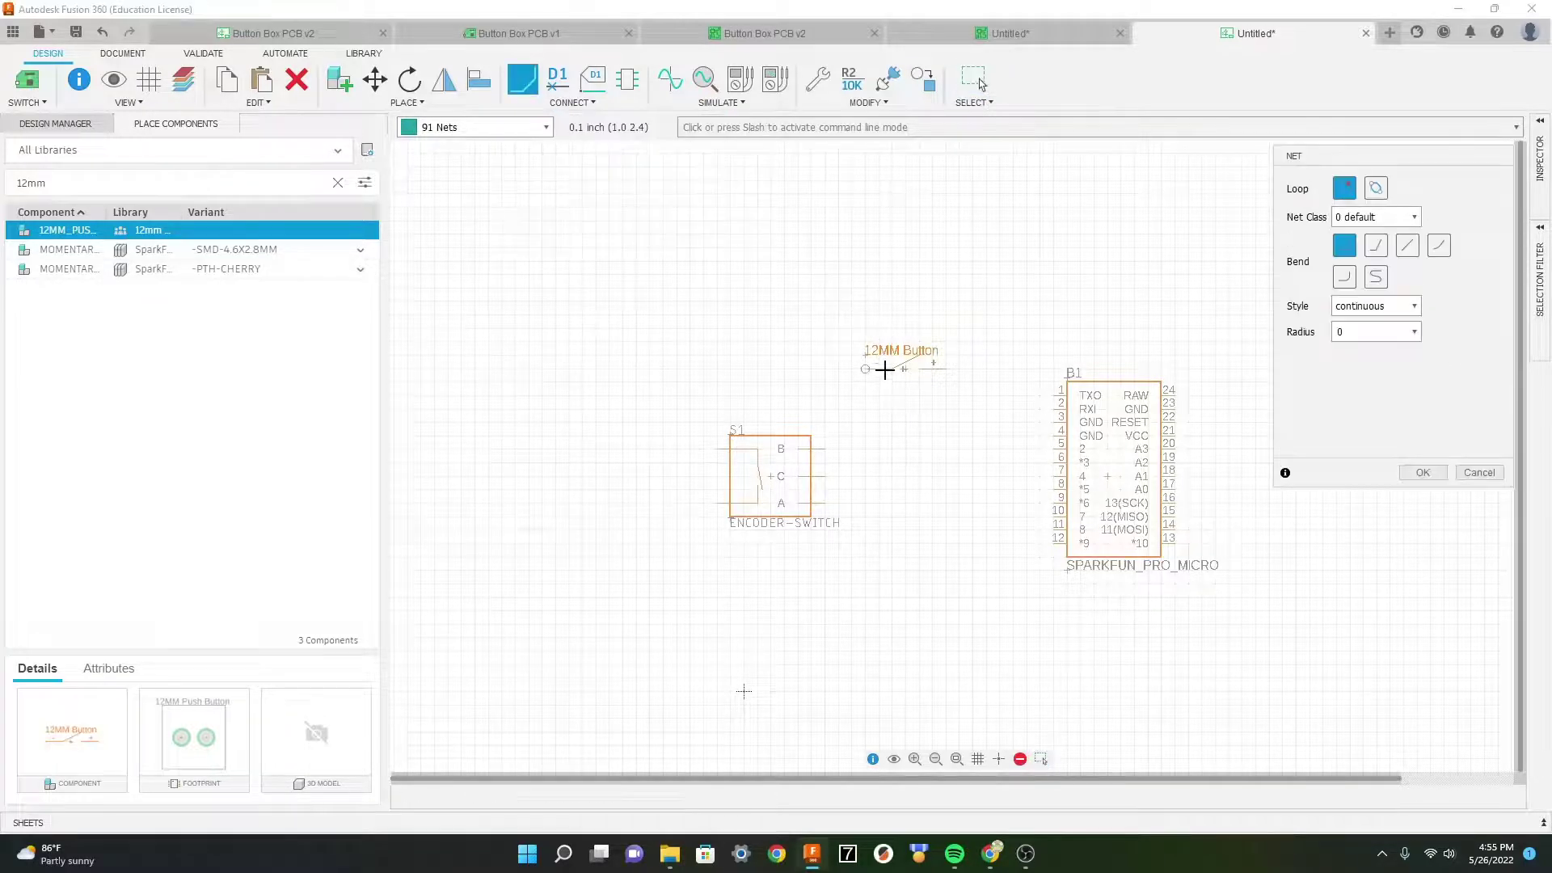
{"action": "left_click", "coordinate": [852, 369]}
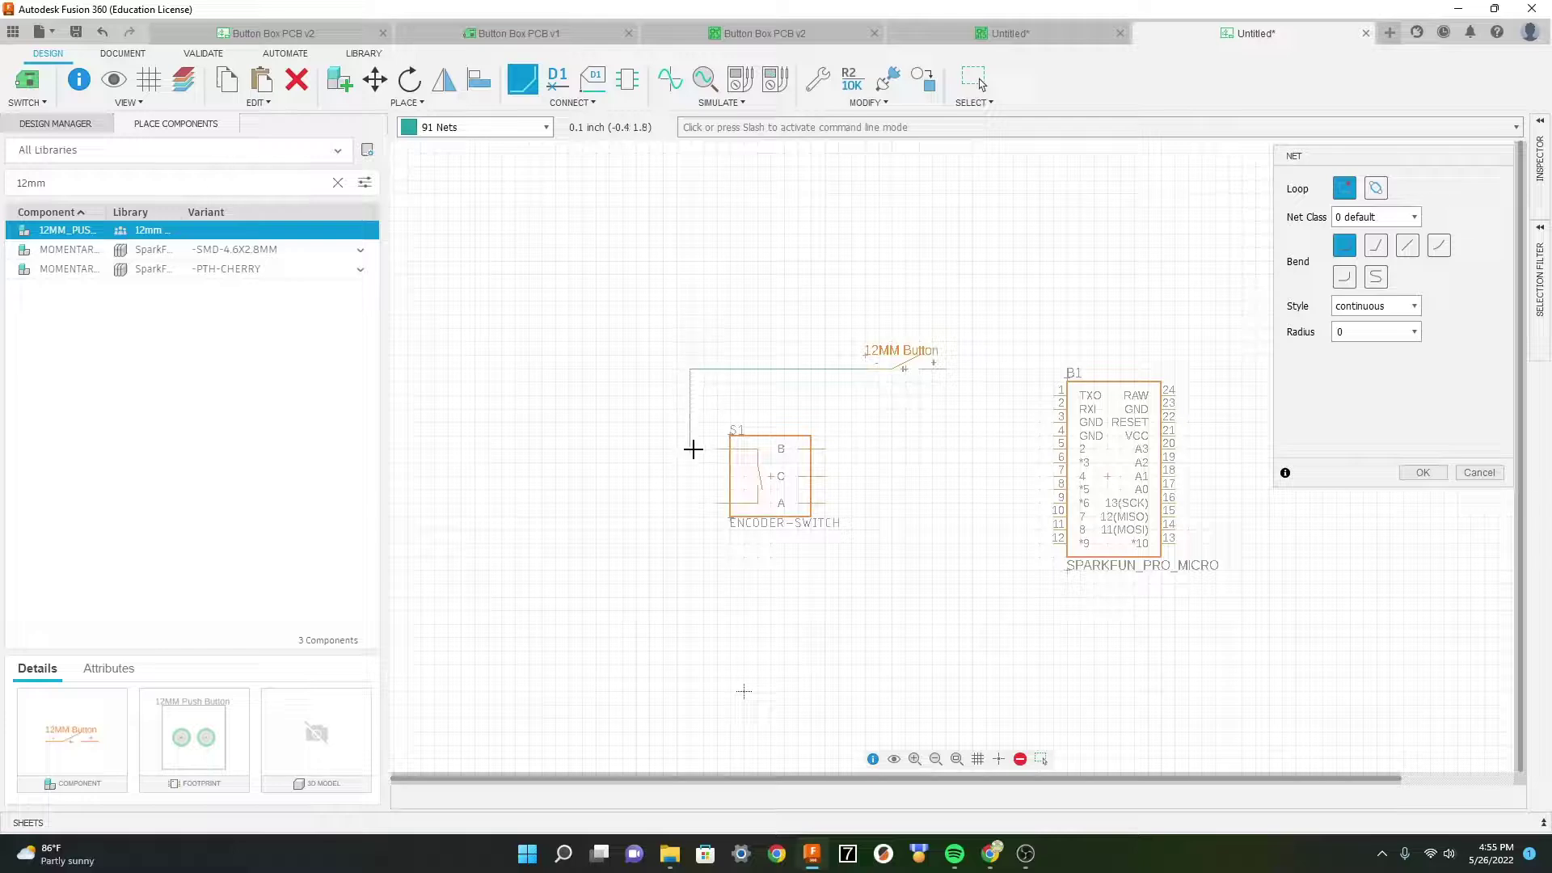
{"action": "left_click", "coordinate": [719, 450]}
Step: Draw a net from the Pro Micro's RAW pin 24 around above the components to the 12 mm button's + pin
{"action": "left_click", "coordinate": [1181, 395]}
{"action": "left_click", "coordinate": [1197, 191]}
{"action": "left_click", "coordinate": [784, 194]}
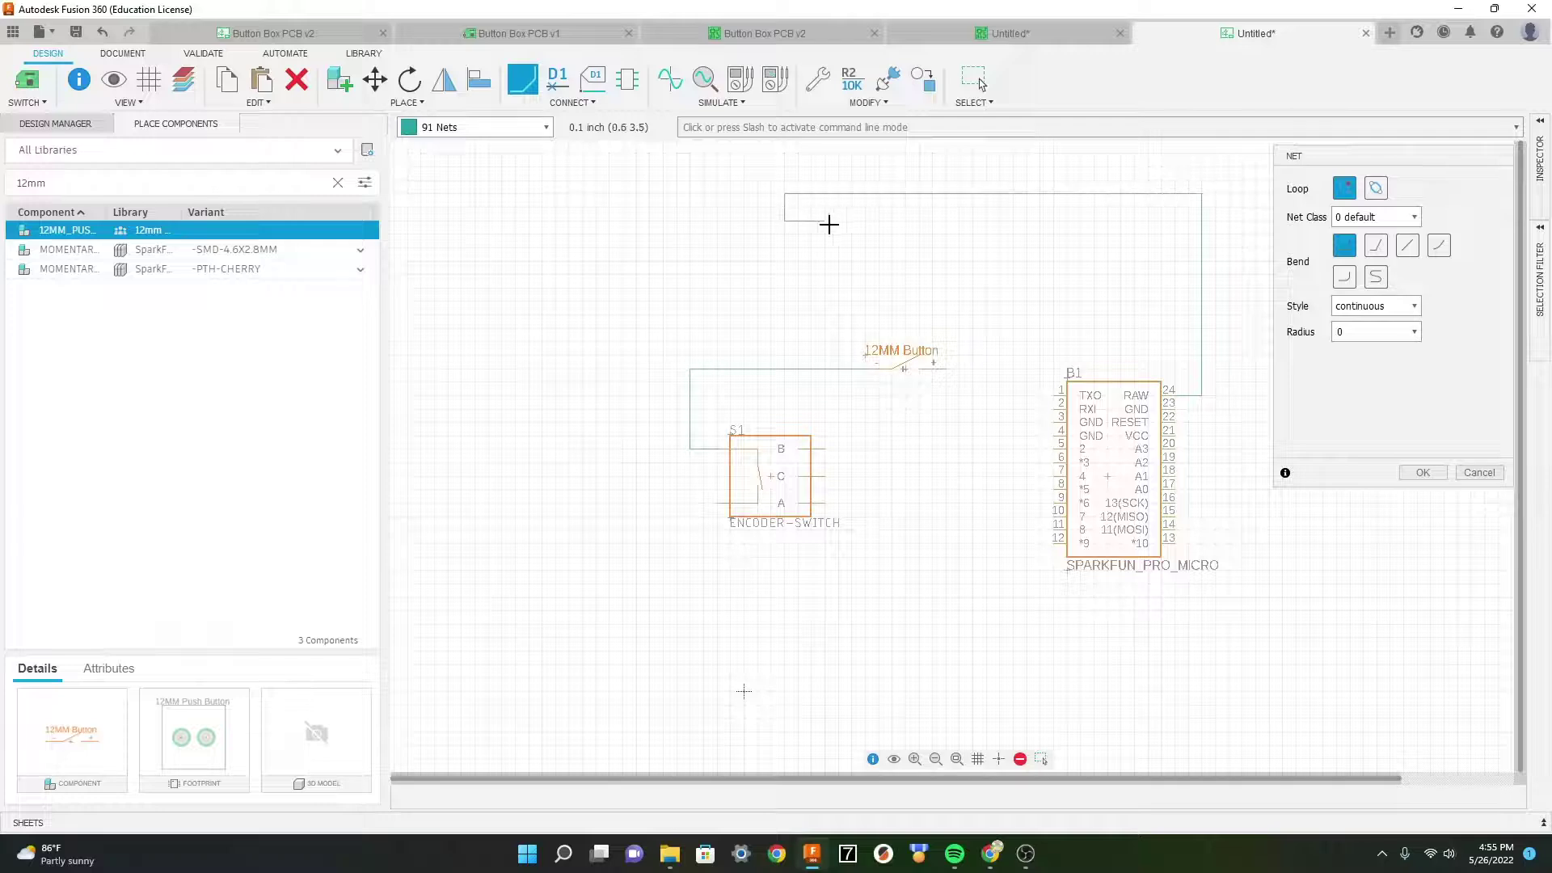
{"action": "left_click", "coordinate": [1012, 260]}
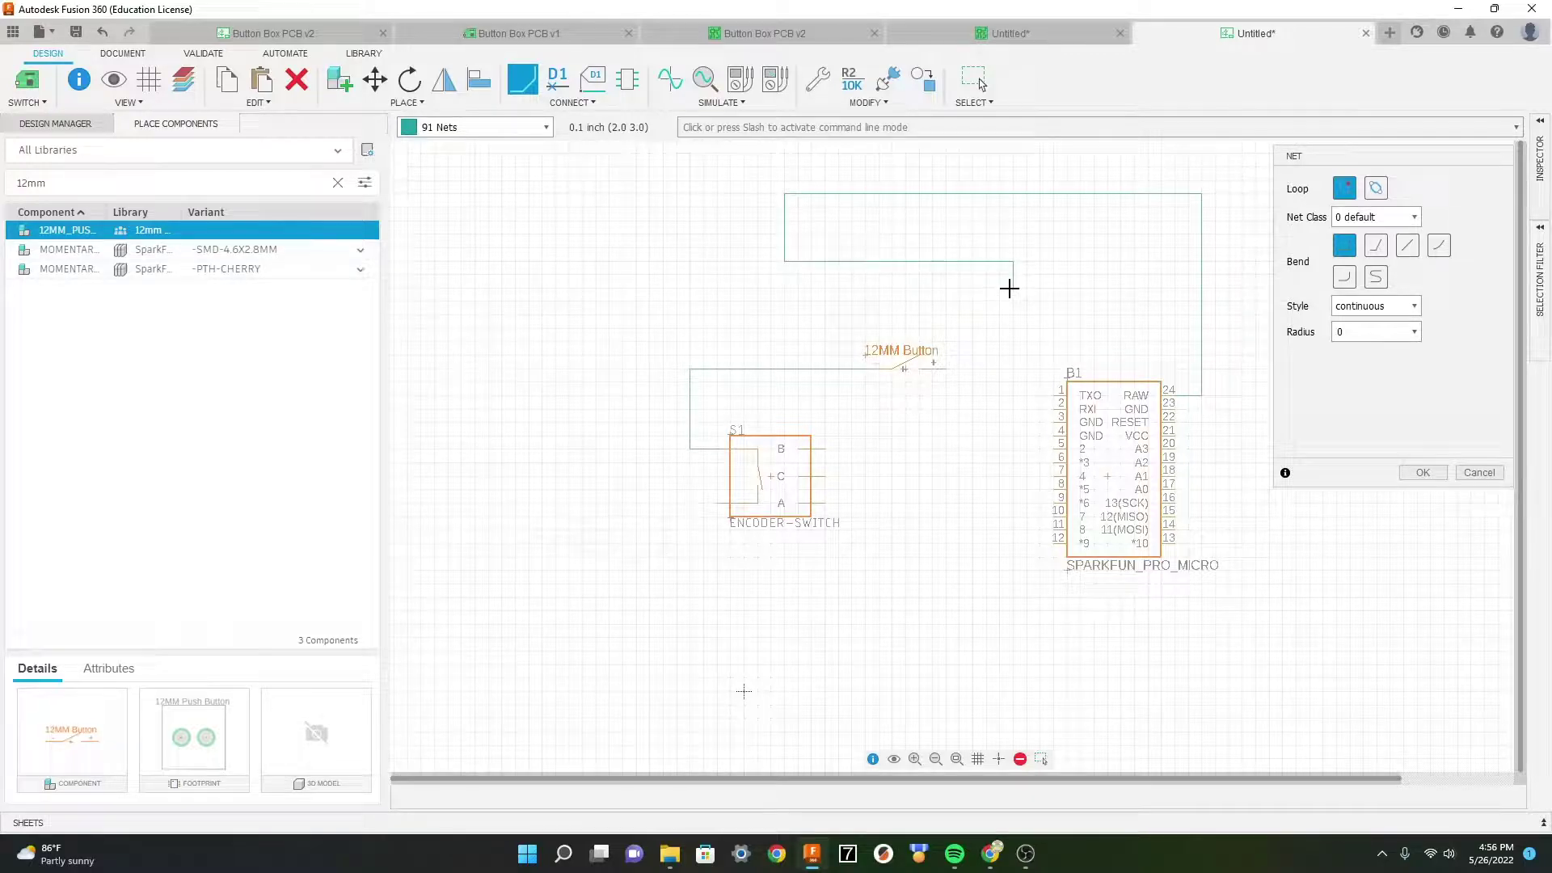
{"action": "left_click", "coordinate": [999, 408]}
{"action": "left_click", "coordinate": [946, 369]}
Step: Draw a net from the encoder's A pin to the Pro Micro's *5 pin and exit the Net command
{"action": "left_click", "coordinate": [826, 505]}
{"action": "left_click", "coordinate": [865, 624]}
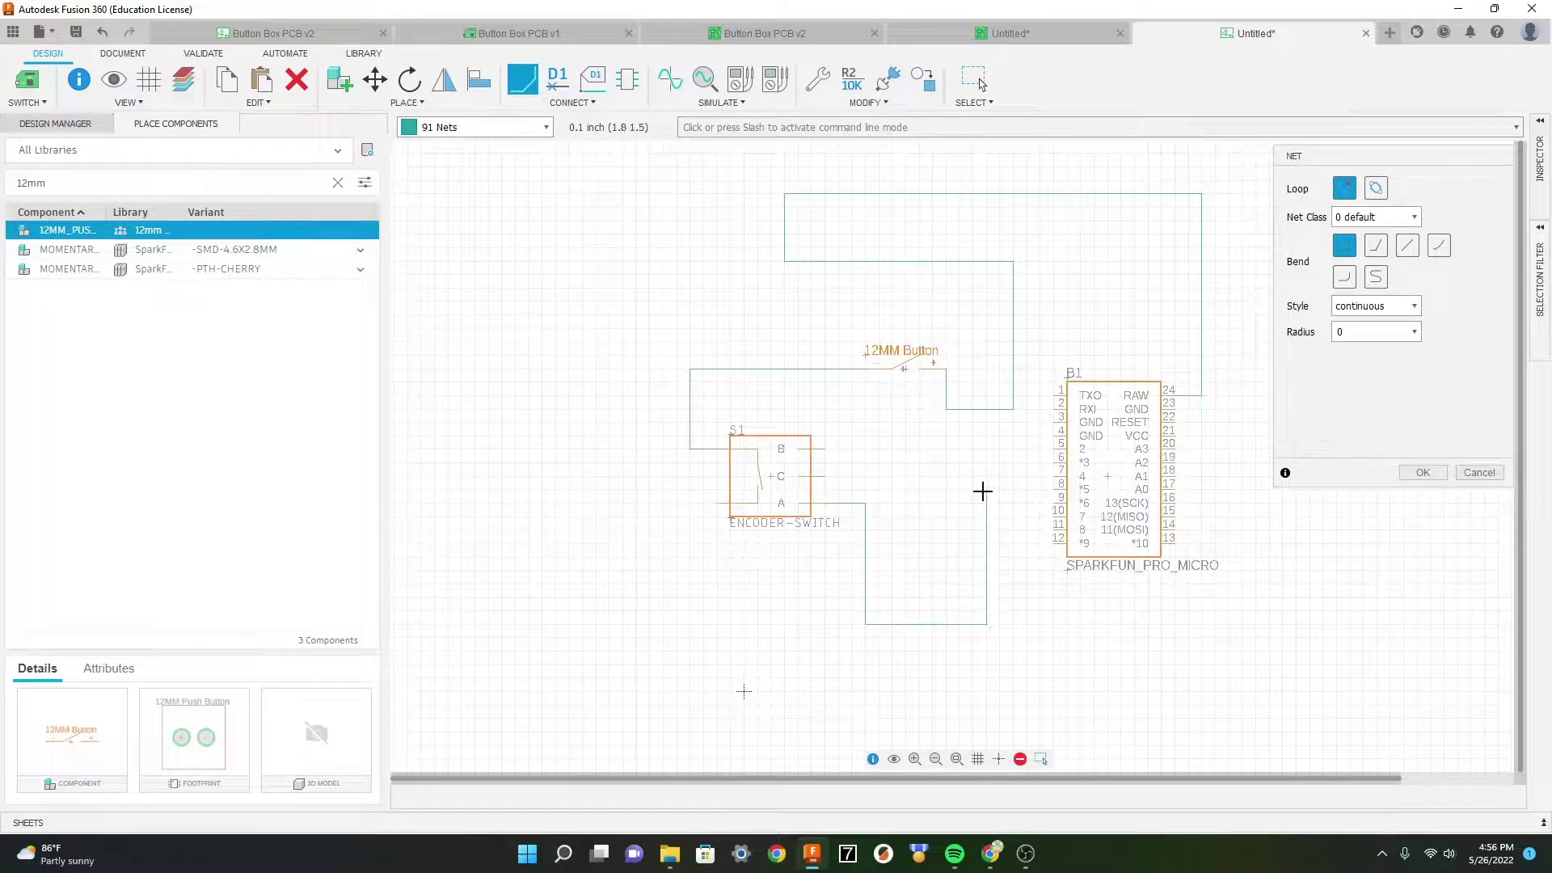
{"action": "left_click", "coordinate": [1059, 490]}
{"action": "scroll", "coordinate": [791, 520], "scroll_direction": "down", "scroll_amount": 2}
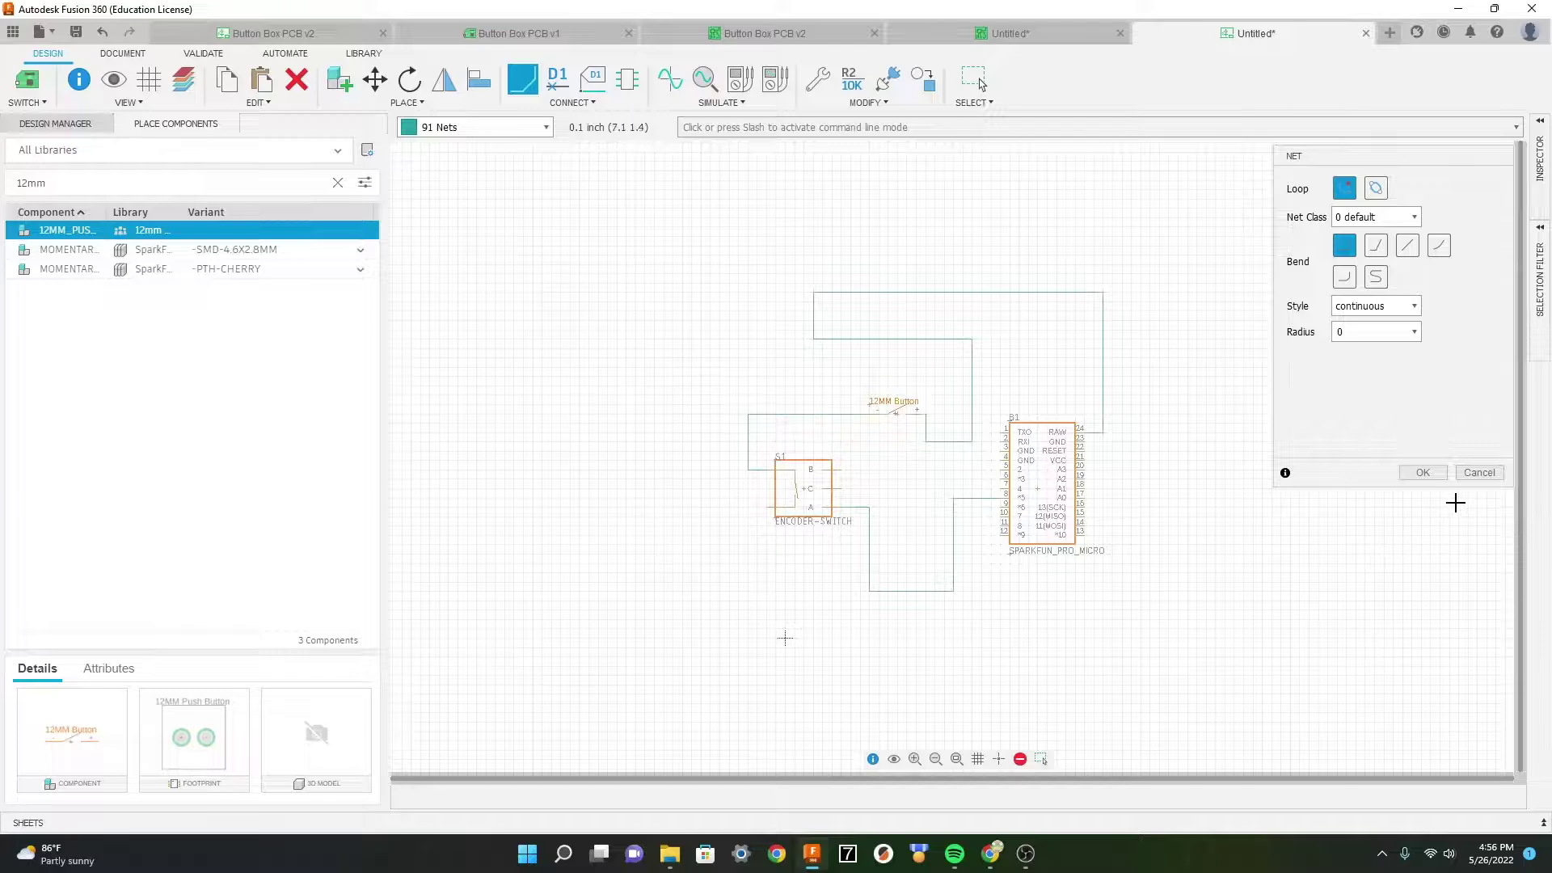
{"action": "left_click", "coordinate": [1478, 473]}
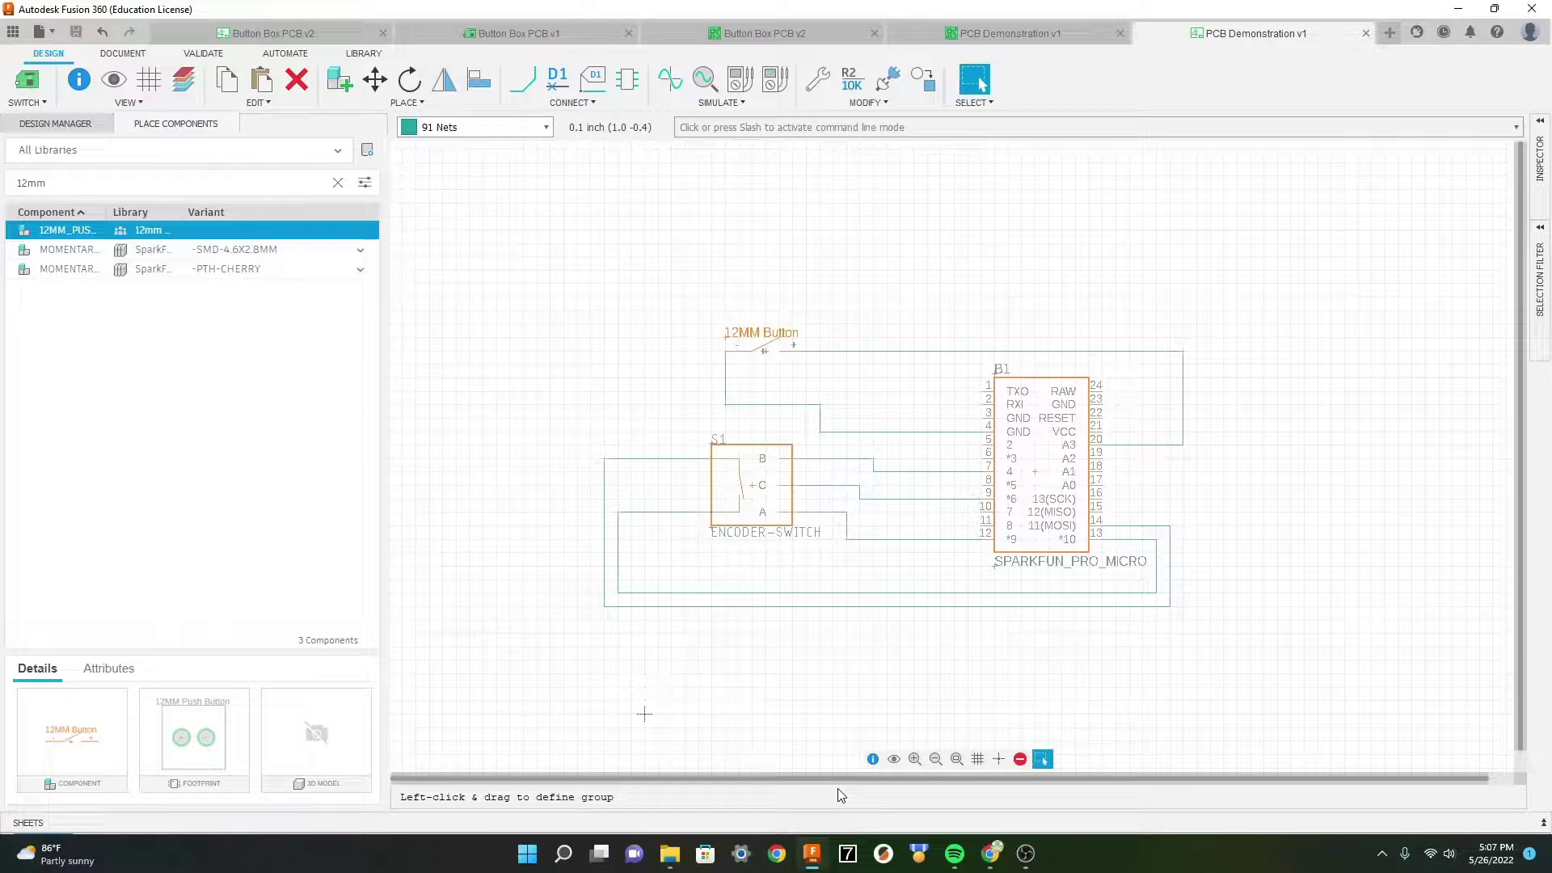
Step: Switch to the board layout and set the outline's top edge to run from 6500, 6500 to 0, 6500 mil
{"action": "left_click", "coordinate": [28, 79]}
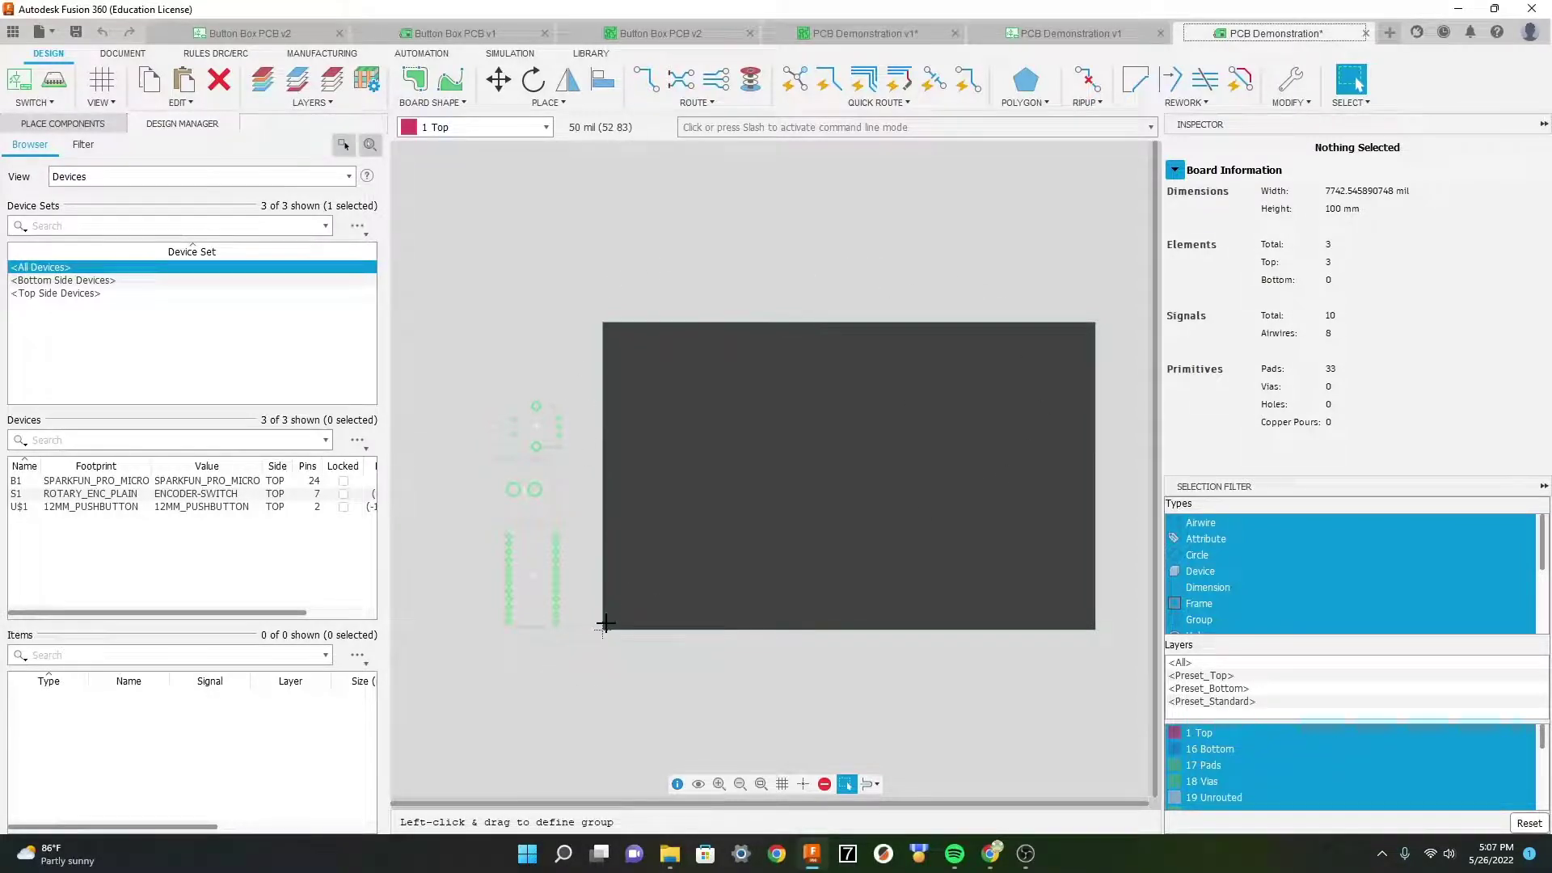
{"action": "left_click", "coordinate": [601, 322]}
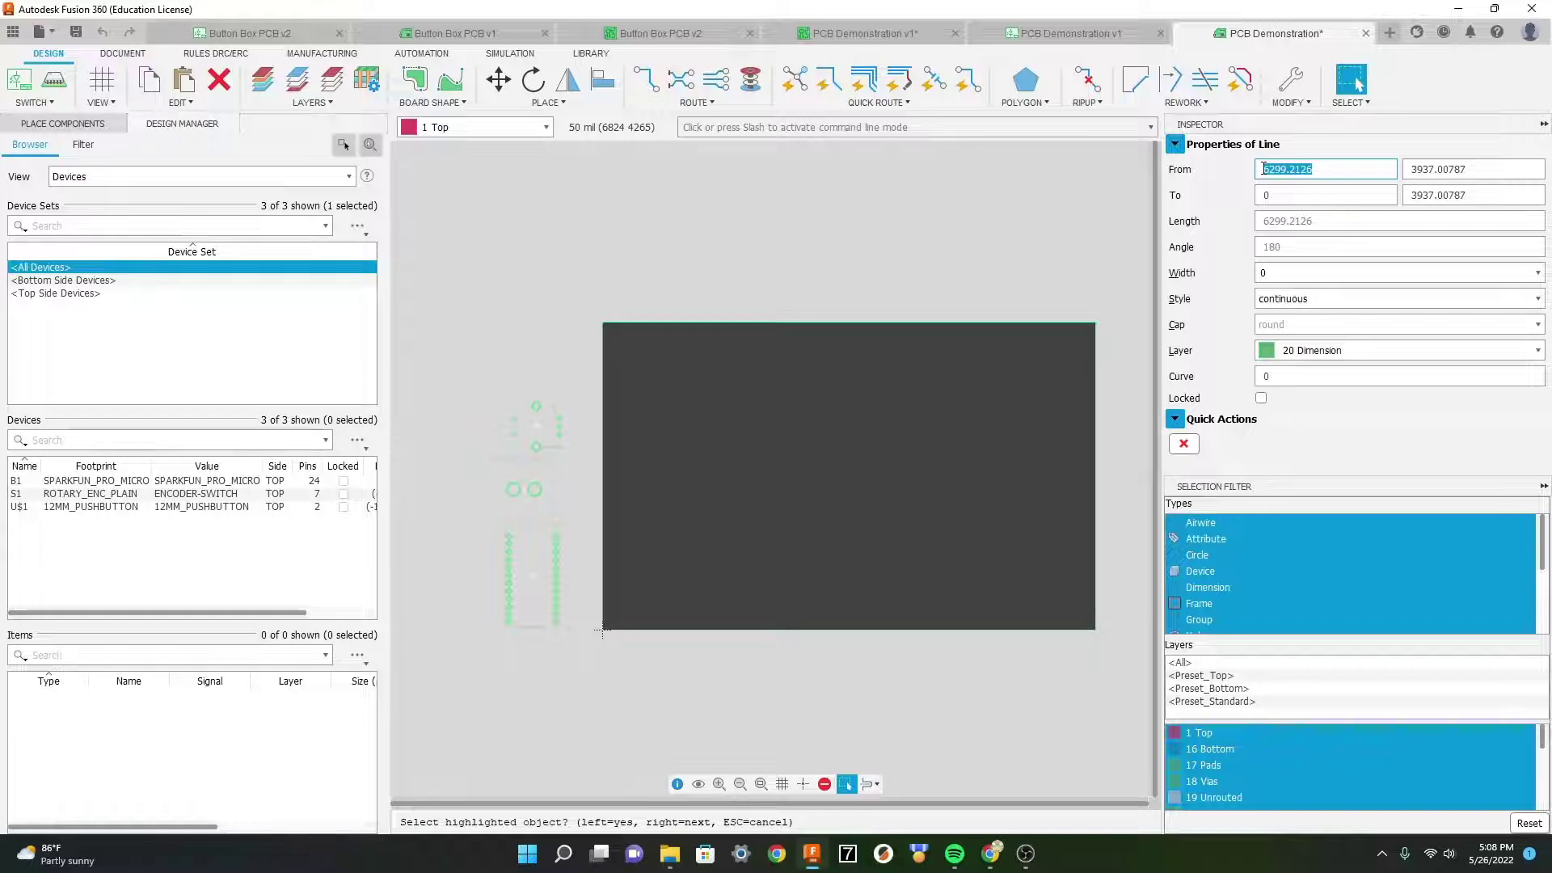
{"action": "type", "text": "65"}
{"action": "key", "text": "Tab"}
{"action": "type", "text": "6"}
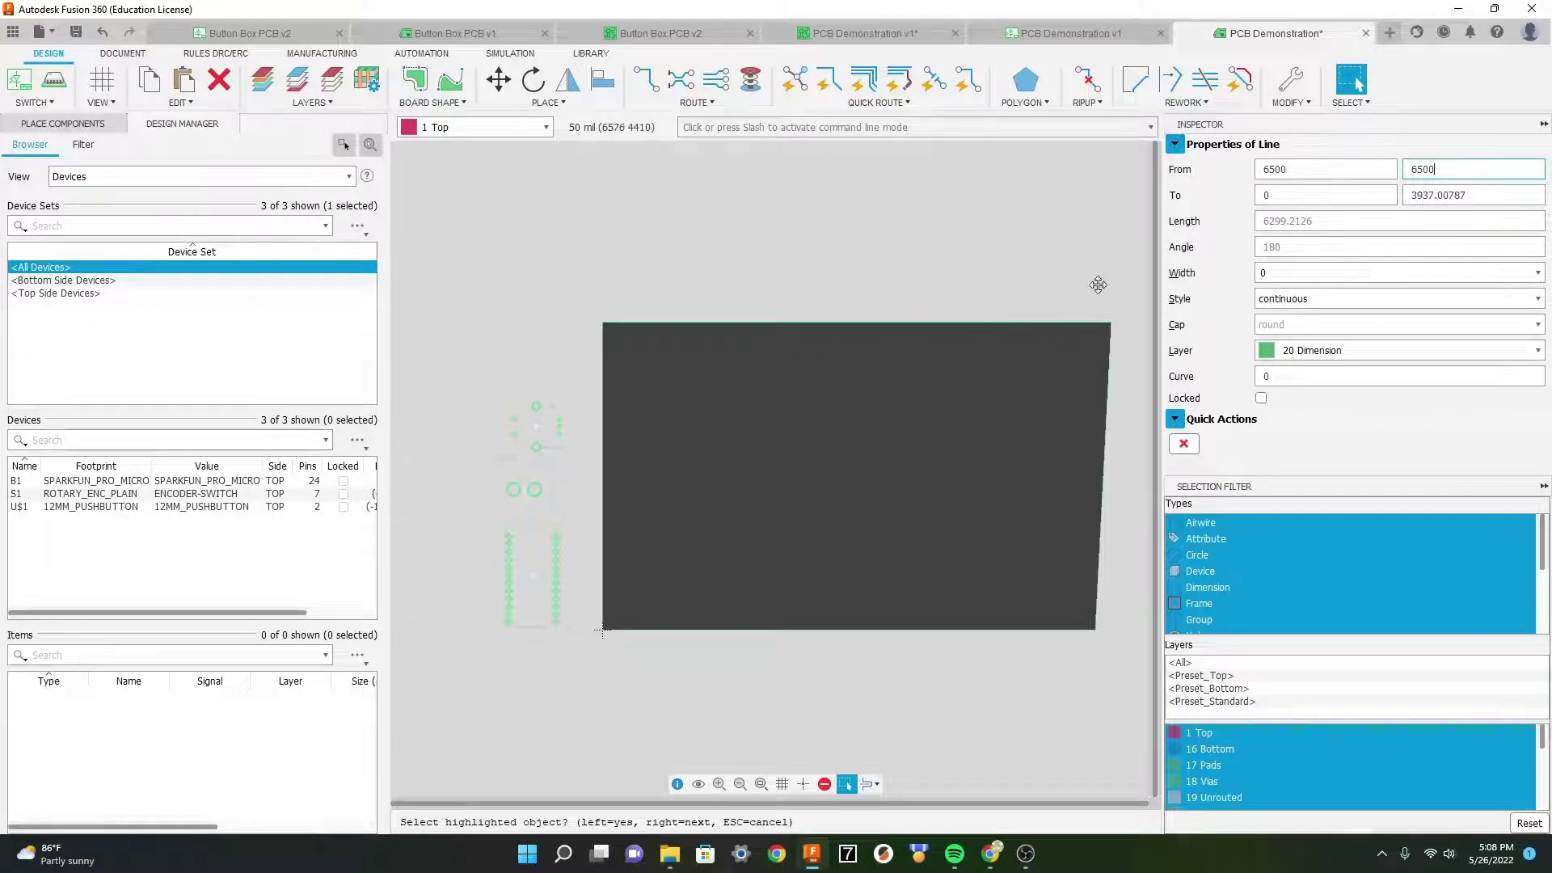
{"action": "key", "text": "Tab"}
{"action": "key", "text": "Tab"}
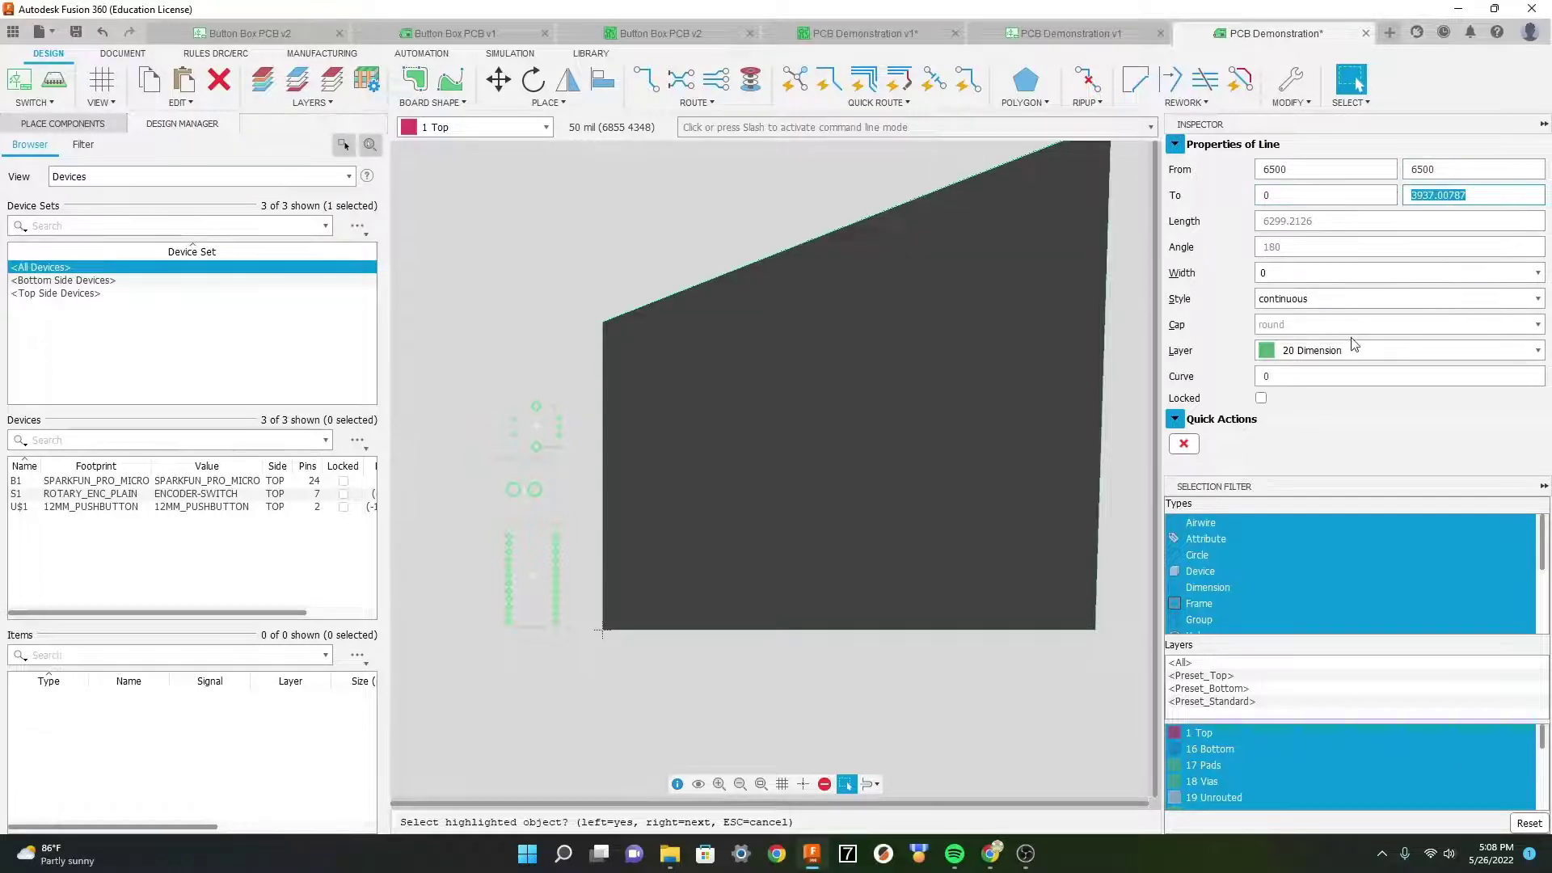
{"action": "type", "text": "6500"}
{"action": "key", "text": "Return"}
Step: Change both the grid size and the alternate grid units to inch
{"action": "scroll", "coordinate": [796, 650], "scroll_direction": "down", "scroll_amount": 2}
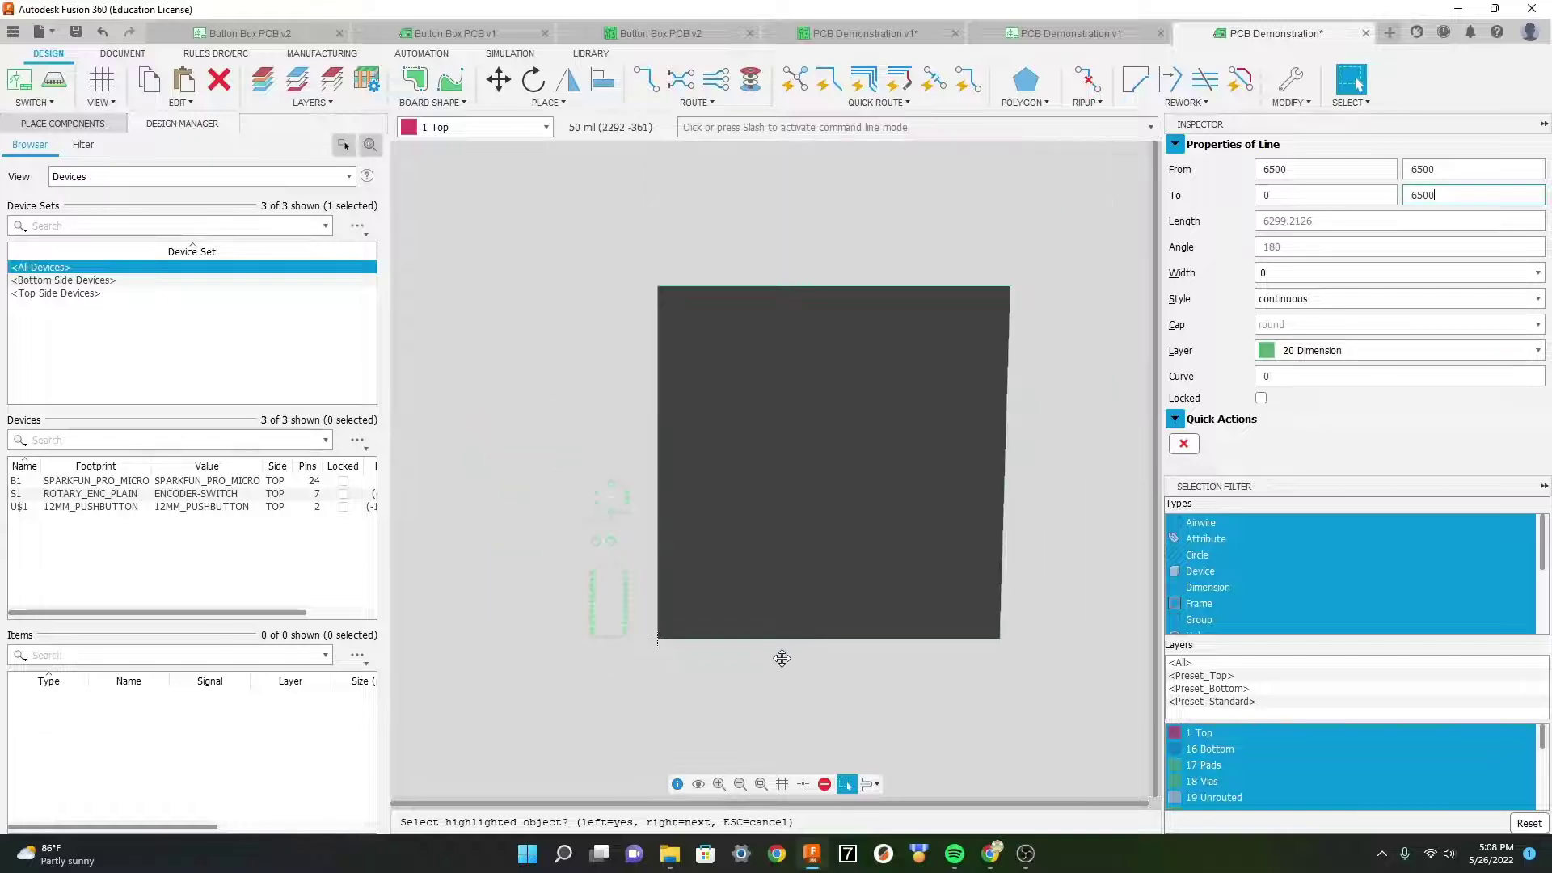
{"action": "scroll", "coordinate": [803, 634], "scroll_direction": "up", "scroll_amount": 2}
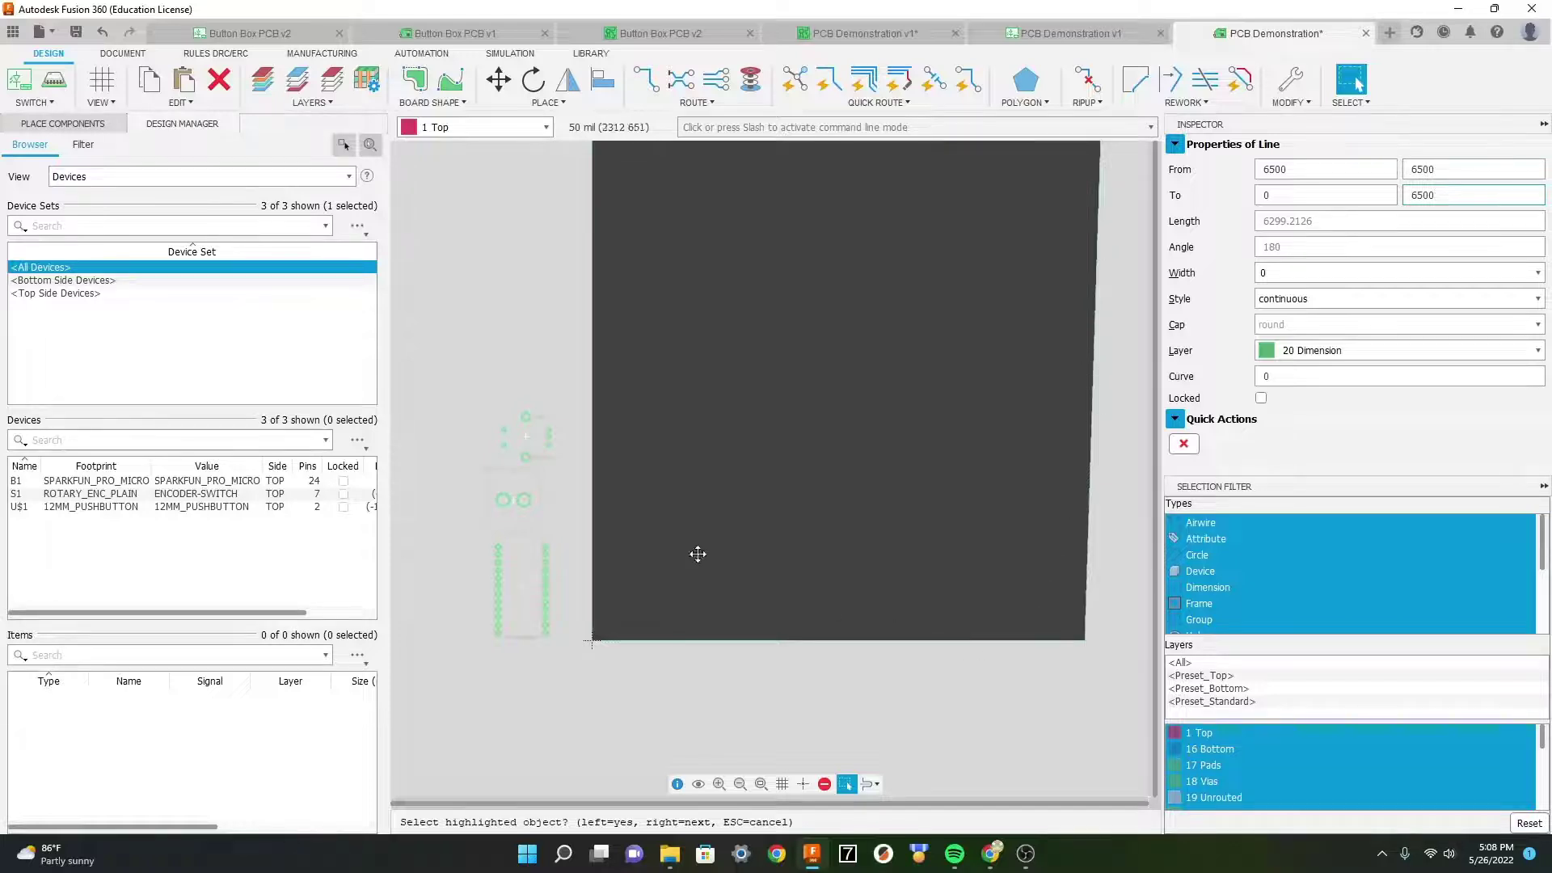
{"action": "scroll", "coordinate": [644, 619], "scroll_direction": "down", "scroll_amount": 2}
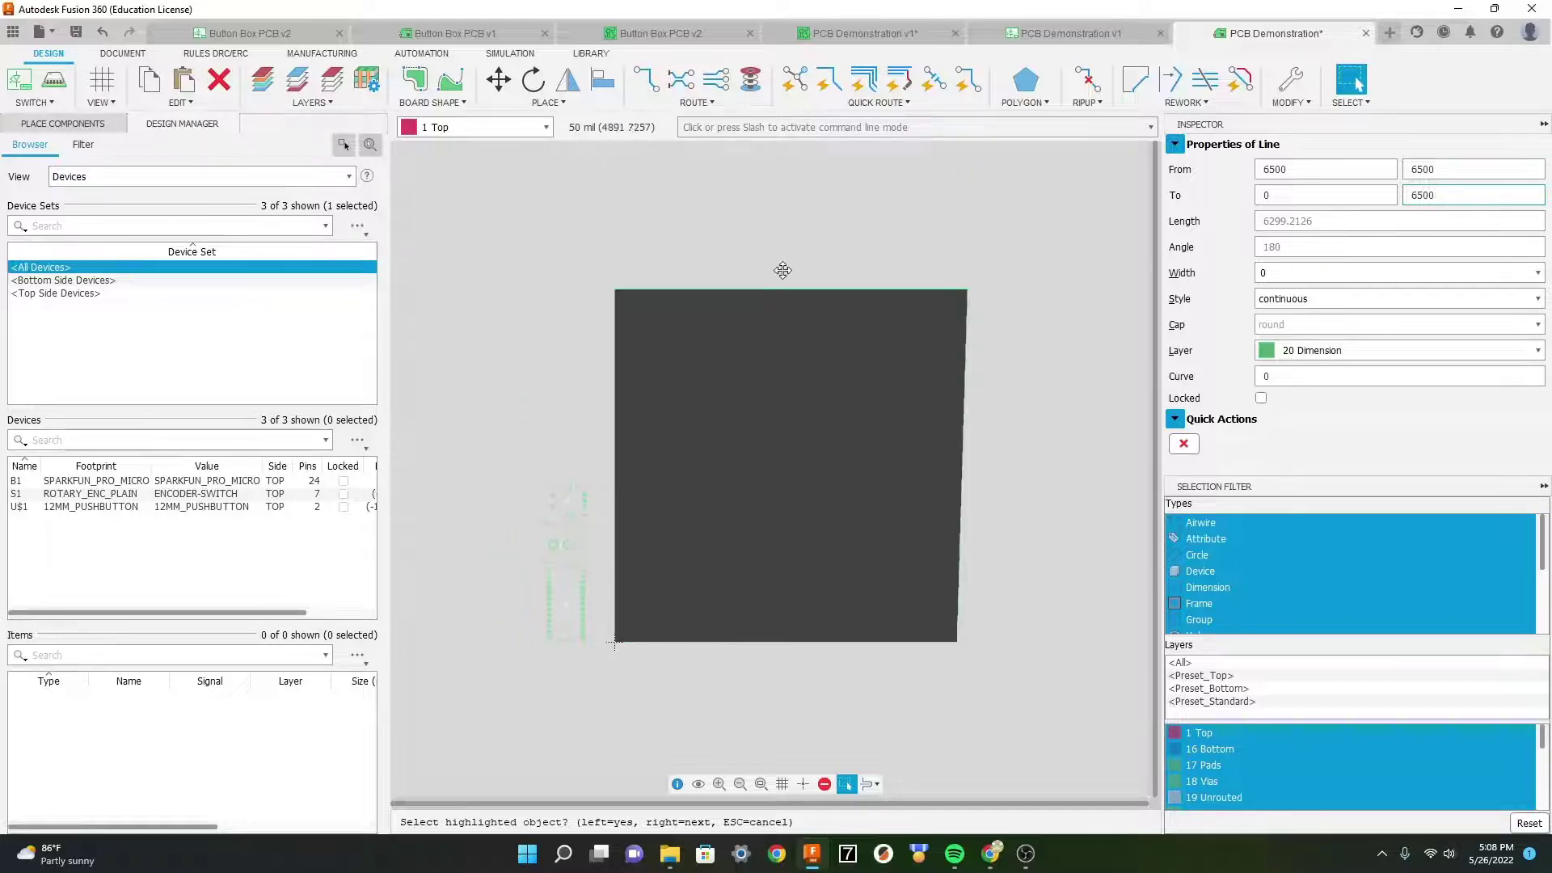
{"action": "scroll", "coordinate": [693, 628], "scroll_direction": "up", "scroll_amount": 3}
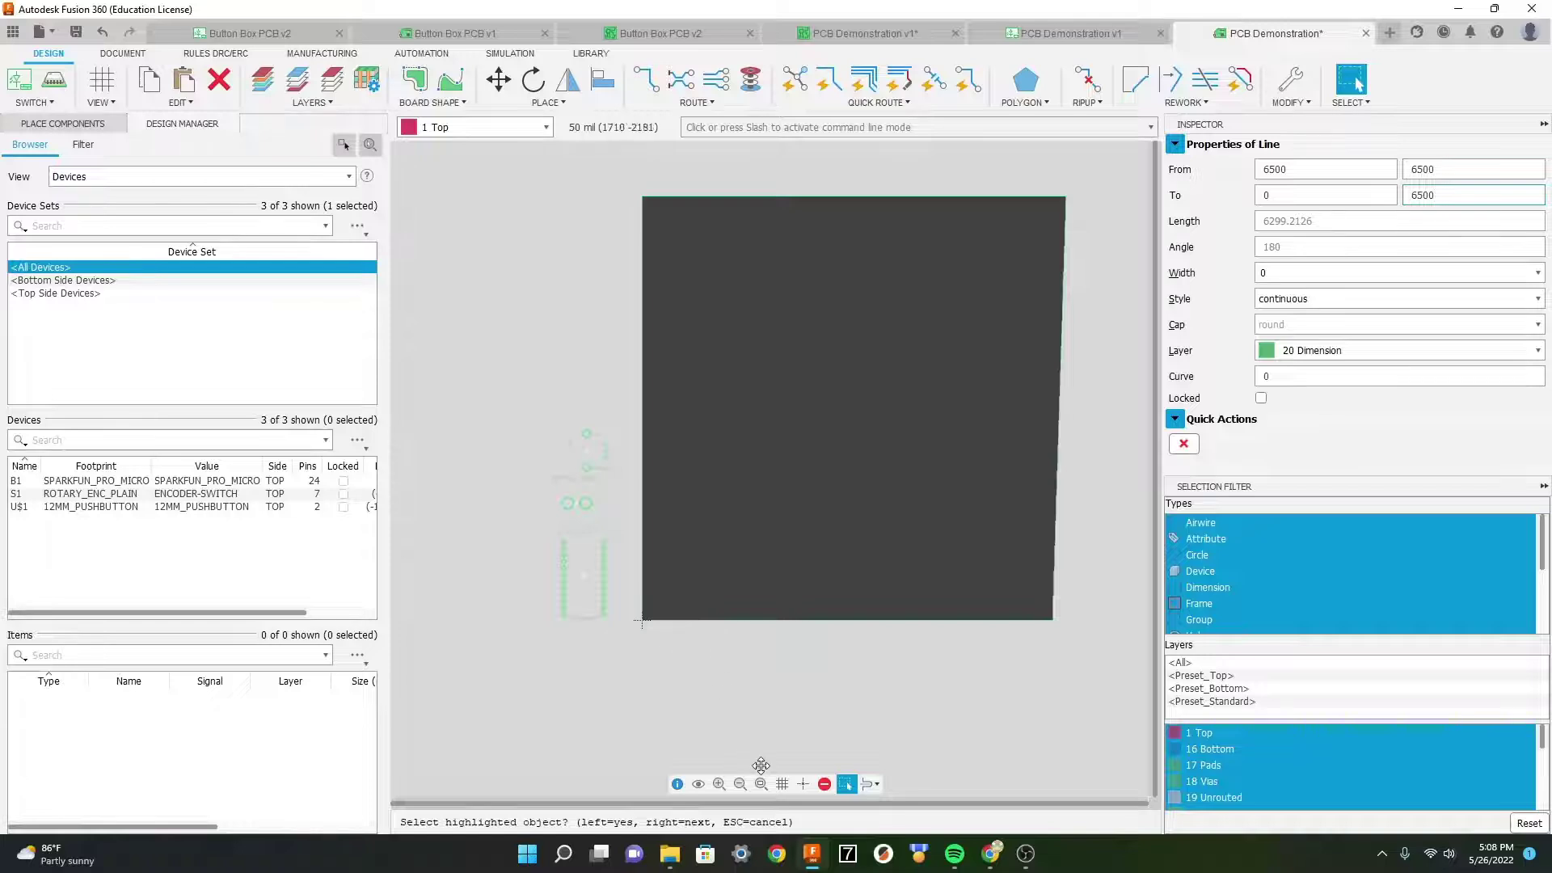
{"action": "left_click", "coordinate": [782, 784]}
{"action": "left_click", "coordinate": [824, 689]}
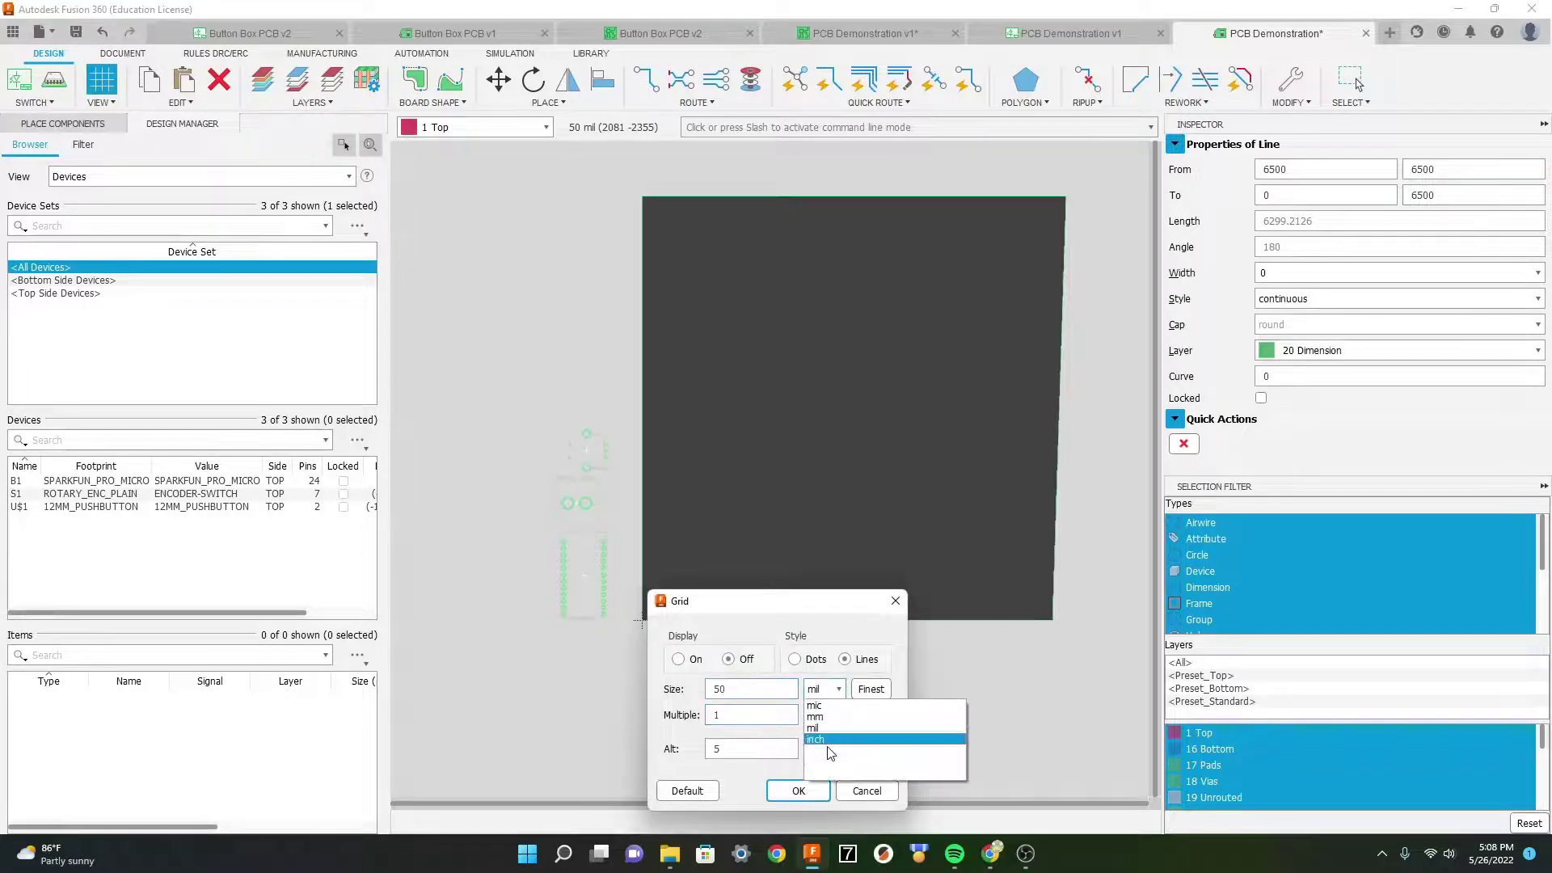
{"action": "left_click", "coordinate": [830, 752]}
{"action": "left_click", "coordinate": [830, 750]}
{"action": "left_click", "coordinate": [818, 825]}
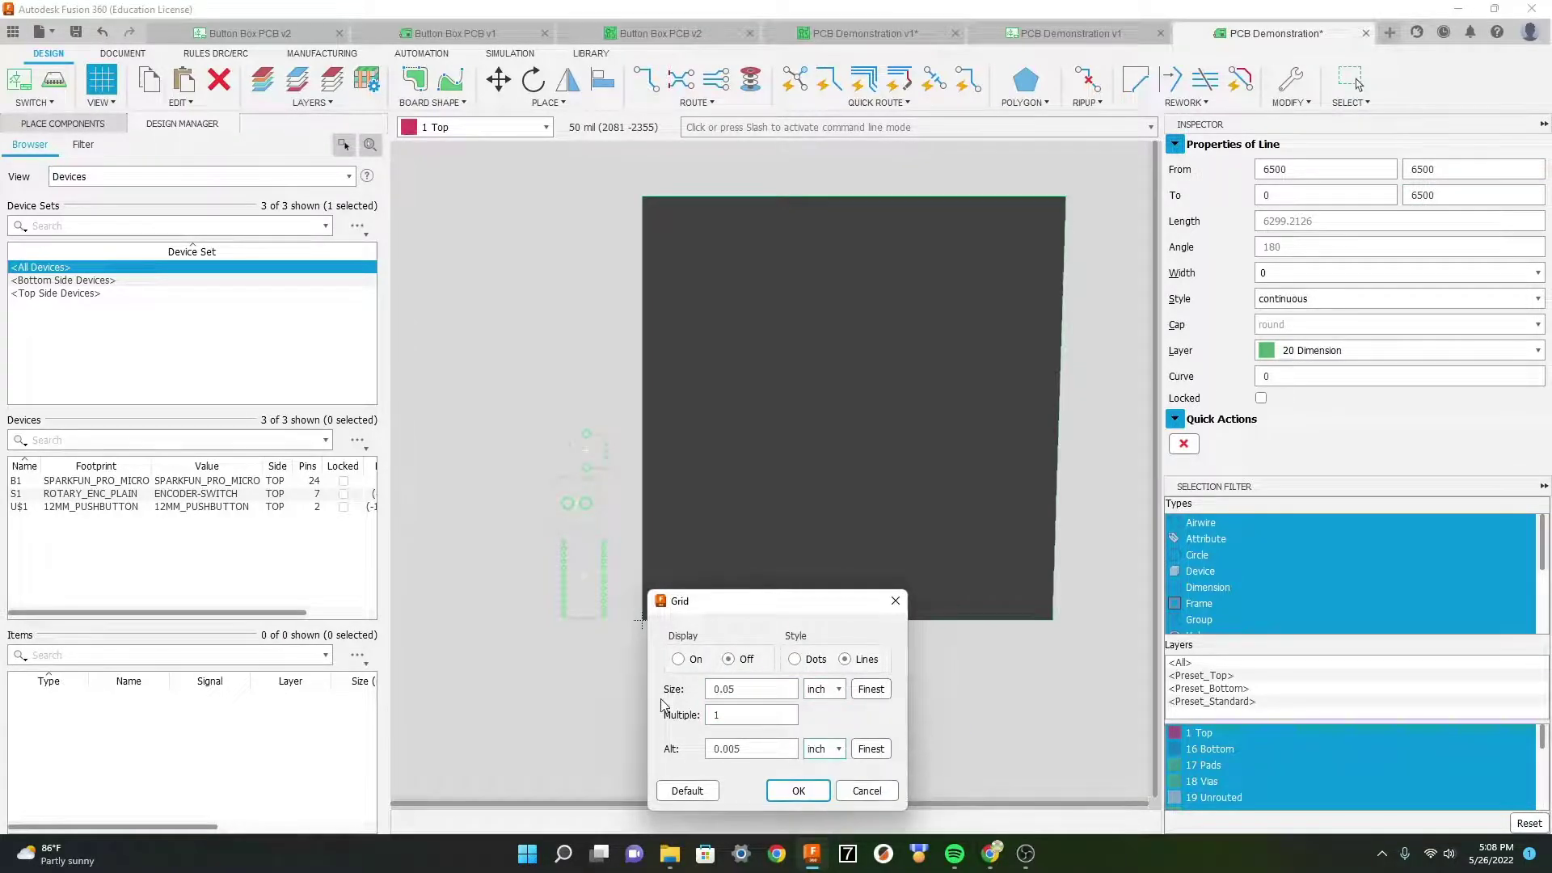
{"action": "left_click", "coordinate": [797, 791]}
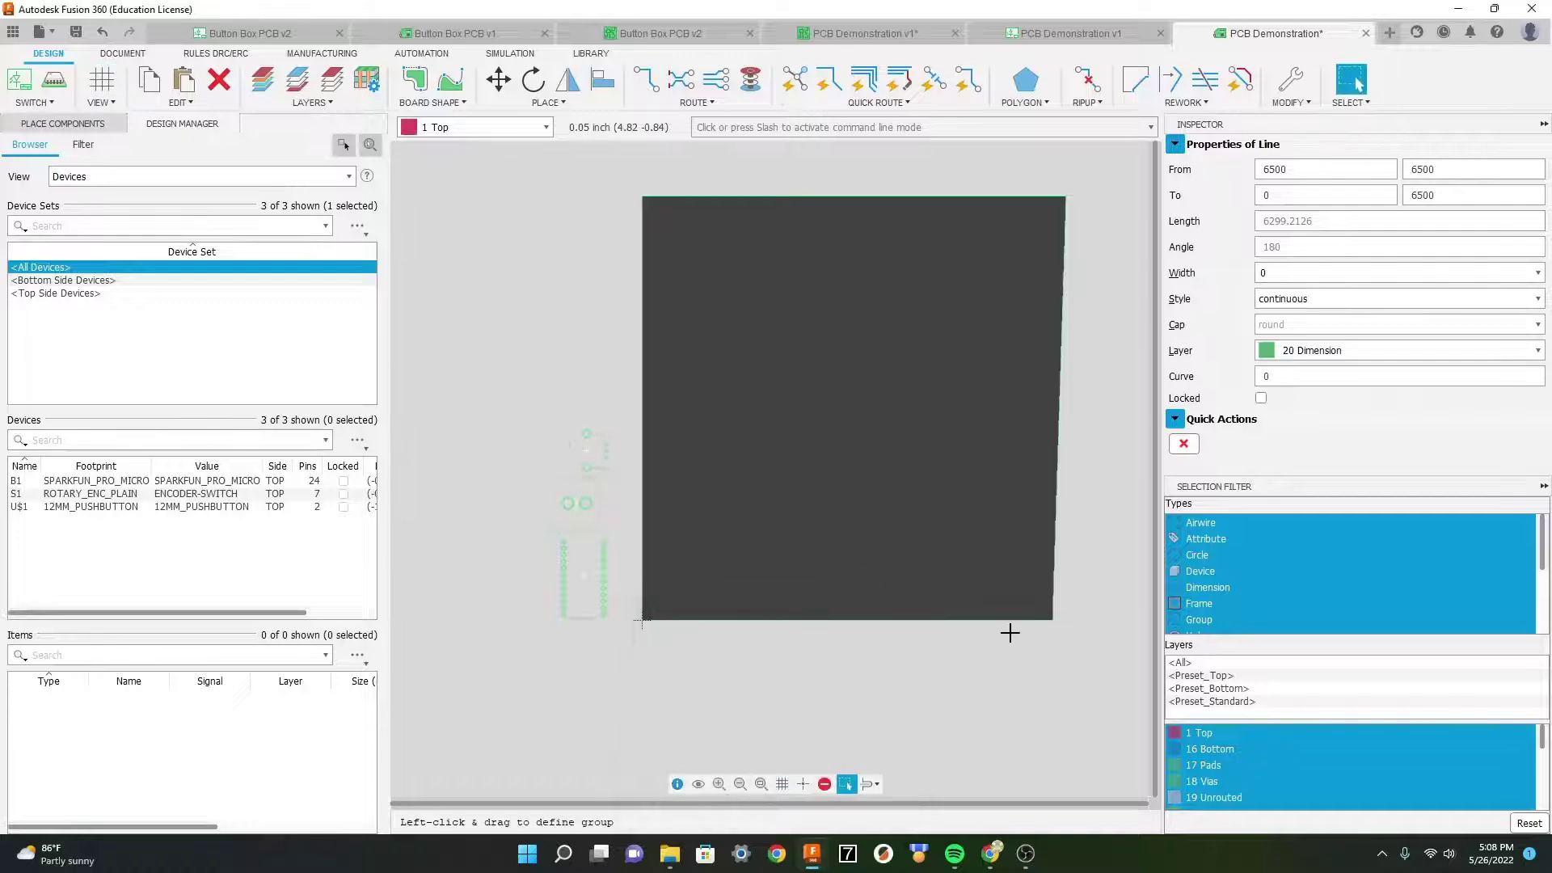
Step: Move the Pro Micro footprint onto the right half of the board, at about 4.55, 2.55 inch
{"action": "scroll", "coordinate": [1008, 631], "scroll_direction": "down", "scroll_amount": 2}
{"action": "scroll", "coordinate": [711, 578], "scroll_direction": "up", "scroll_amount": 3}
{"action": "scroll", "coordinate": [703, 599], "scroll_direction": "down", "scroll_amount": 2}
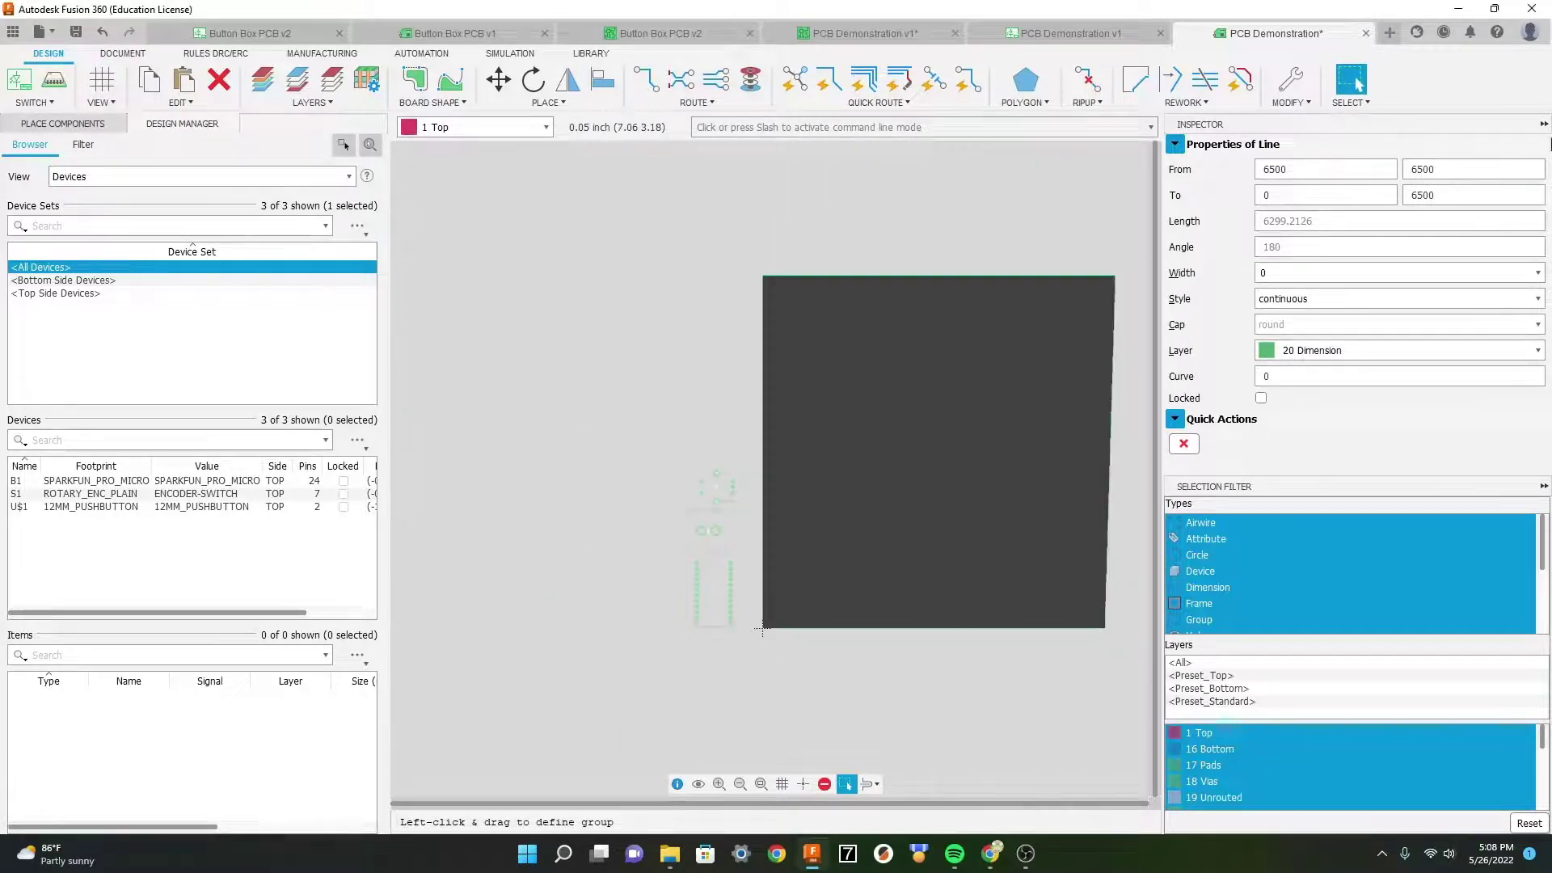
{"action": "scroll", "coordinate": [769, 457], "scroll_direction": "up", "scroll_amount": 3}
{"action": "scroll", "coordinate": [668, 491], "scroll_direction": "down", "scroll_amount": 3}
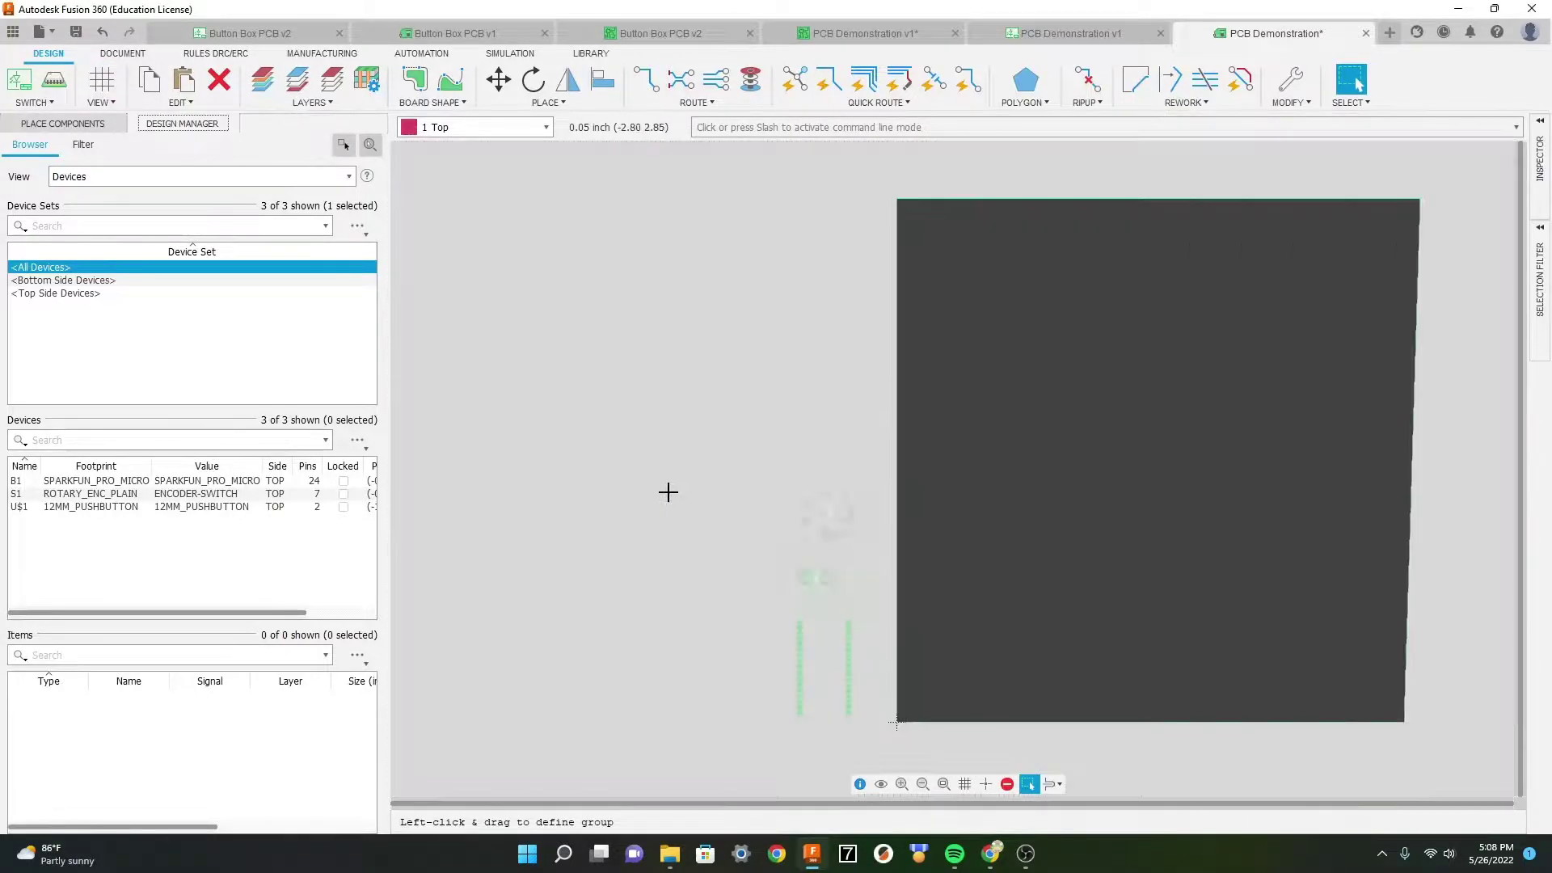
{"action": "scroll", "coordinate": [1040, 548], "scroll_direction": "down", "scroll_amount": 1}
{"action": "scroll", "coordinate": [998, 586], "scroll_direction": "up", "scroll_amount": 3}
{"action": "scroll", "coordinate": [852, 581], "scroll_direction": "down", "scroll_amount": 1}
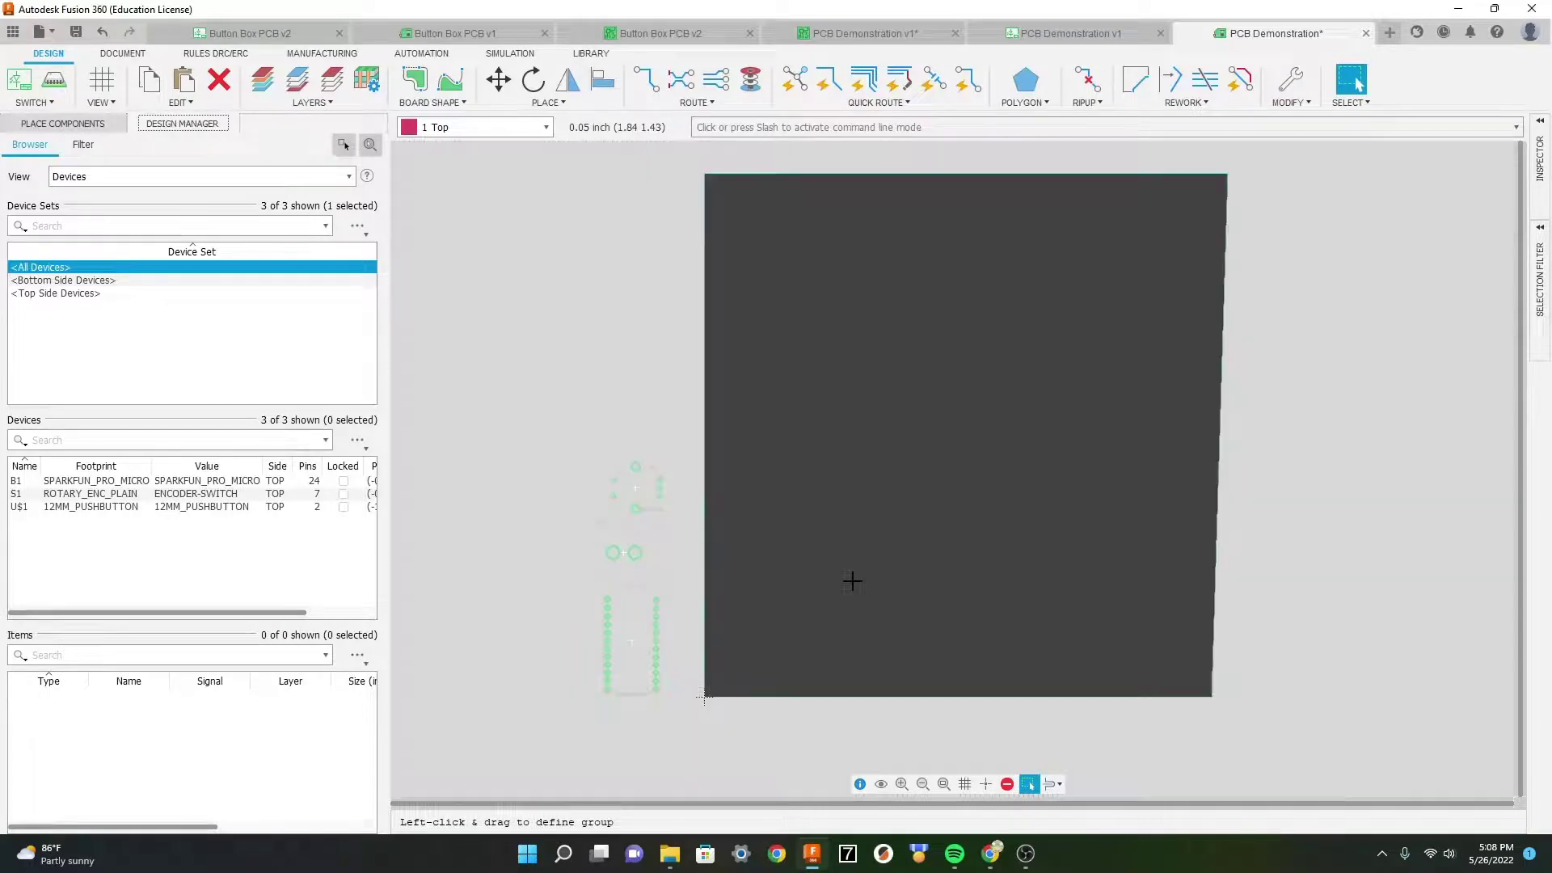
{"action": "left_click", "coordinate": [630, 641]}
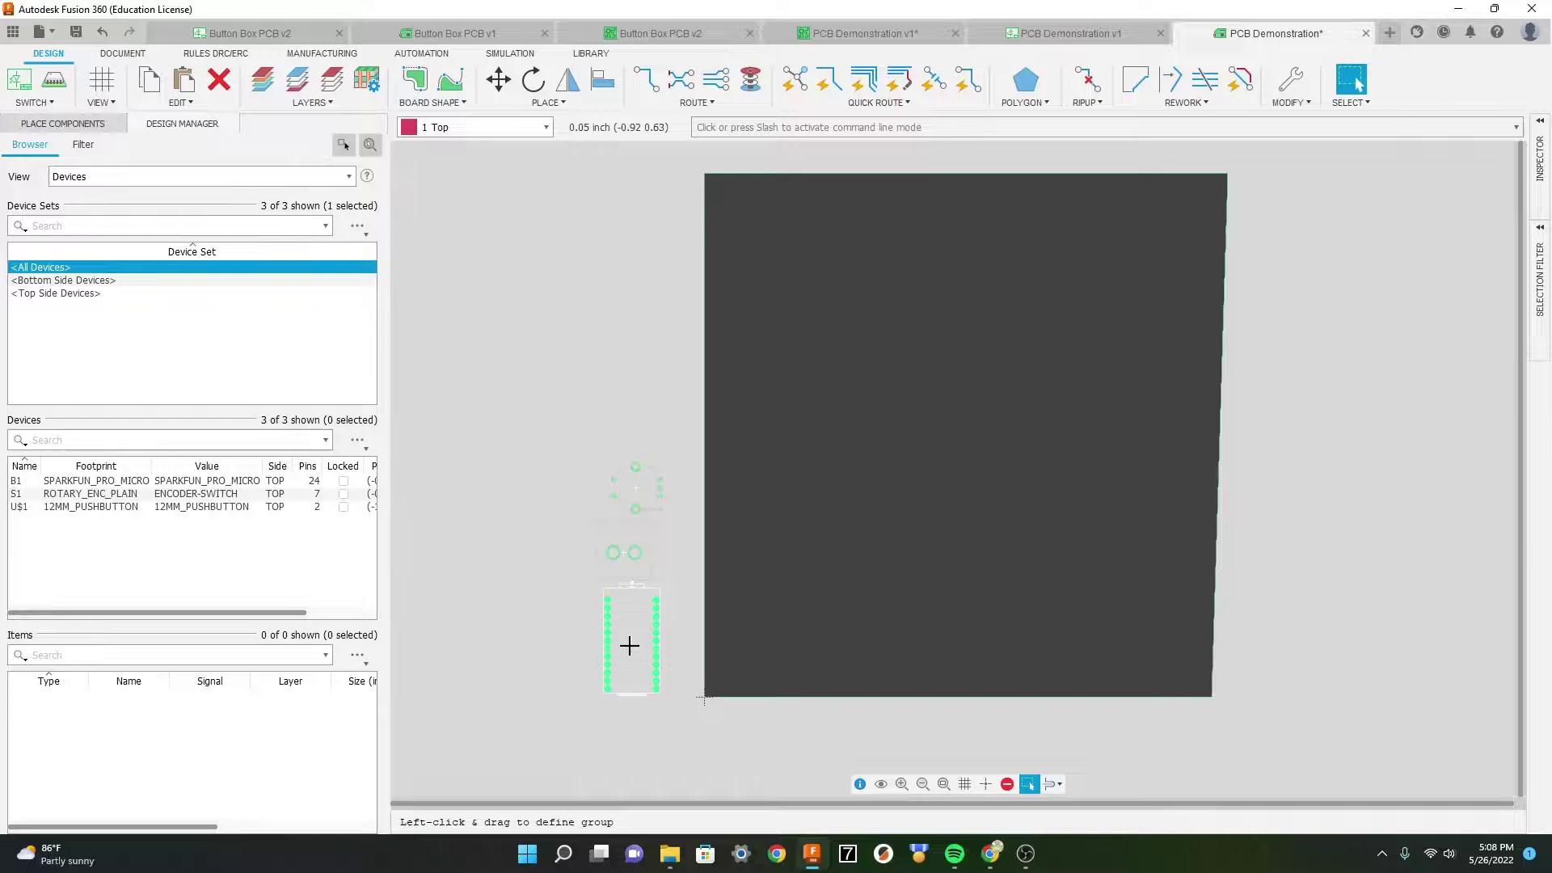
{"action": "key", "text": "m"}
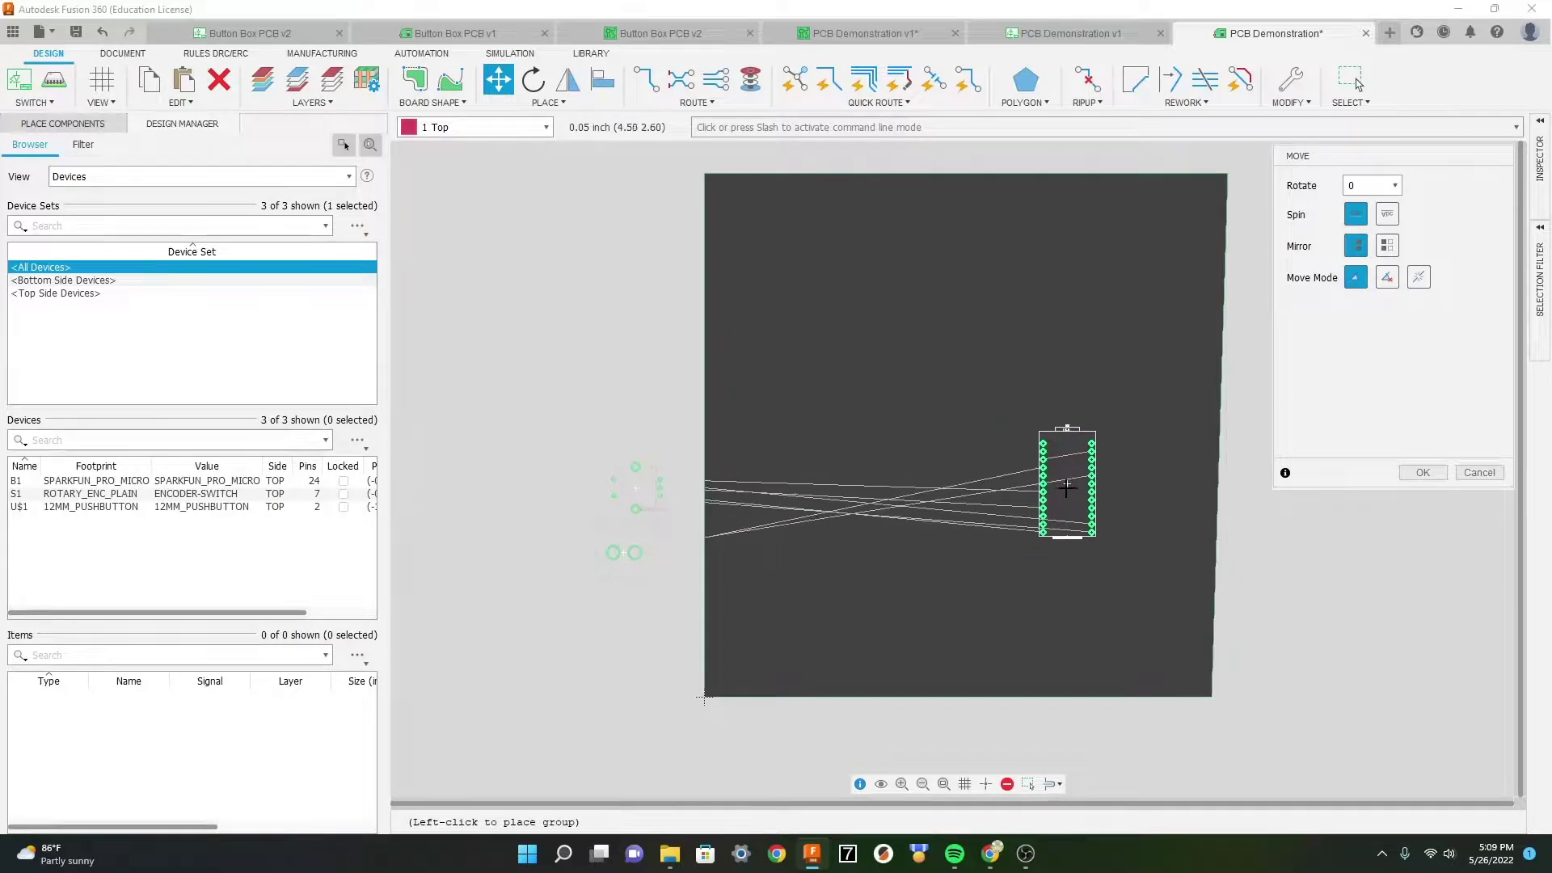
{"action": "left_click", "coordinate": [1070, 493]}
{"action": "key", "text": "Escape"}
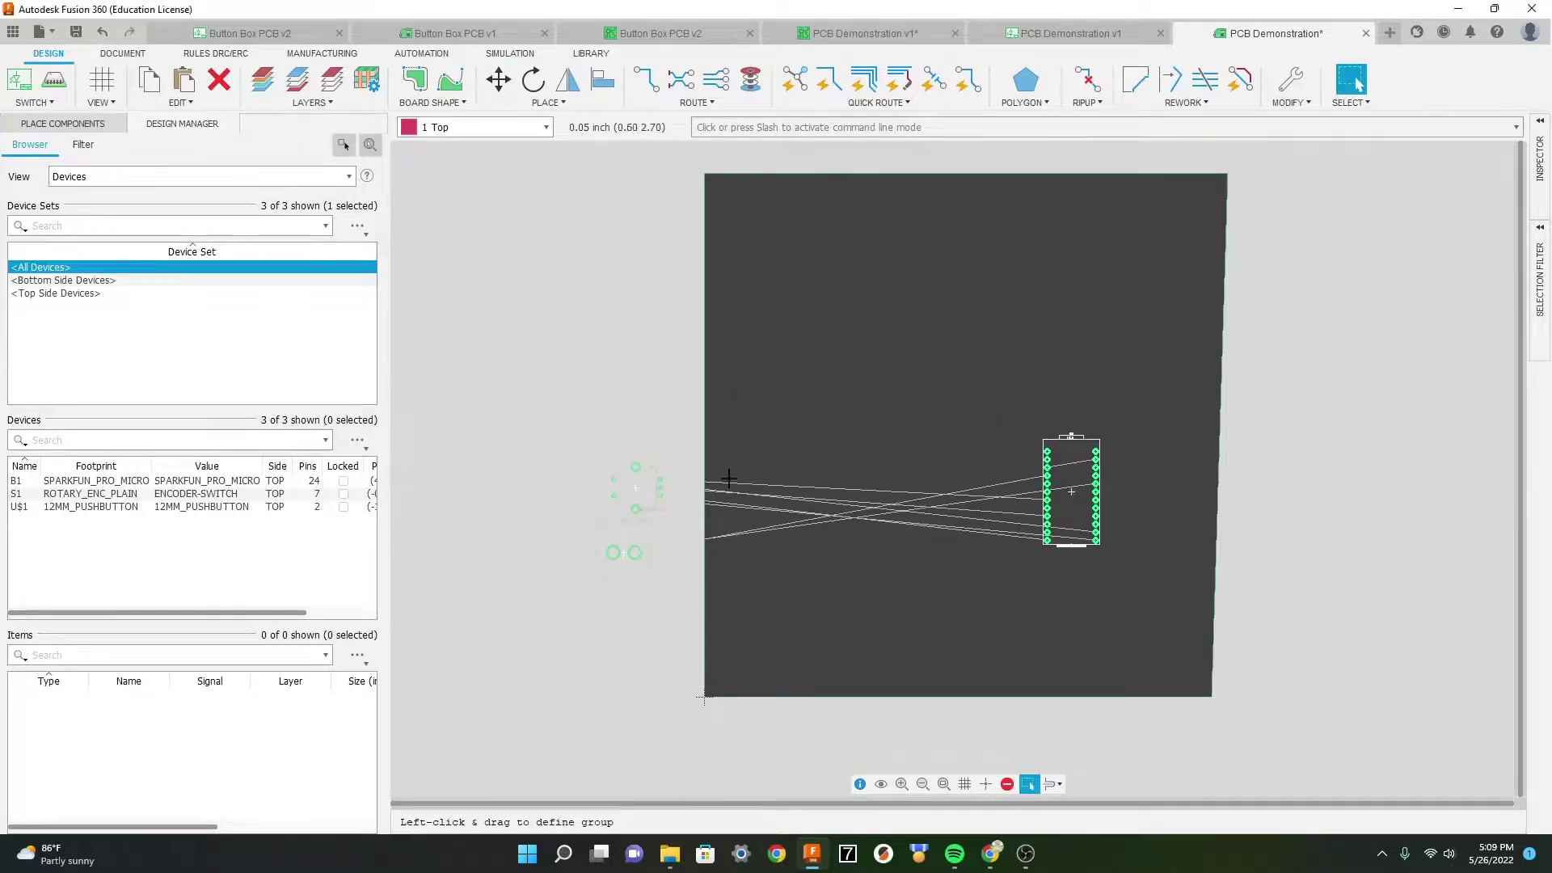
Step: Move the rotary encoder footprint onto the board, above and to the left of the Pro Micro
{"action": "key", "text": "m"}
{"action": "left_click", "coordinate": [633, 486]}
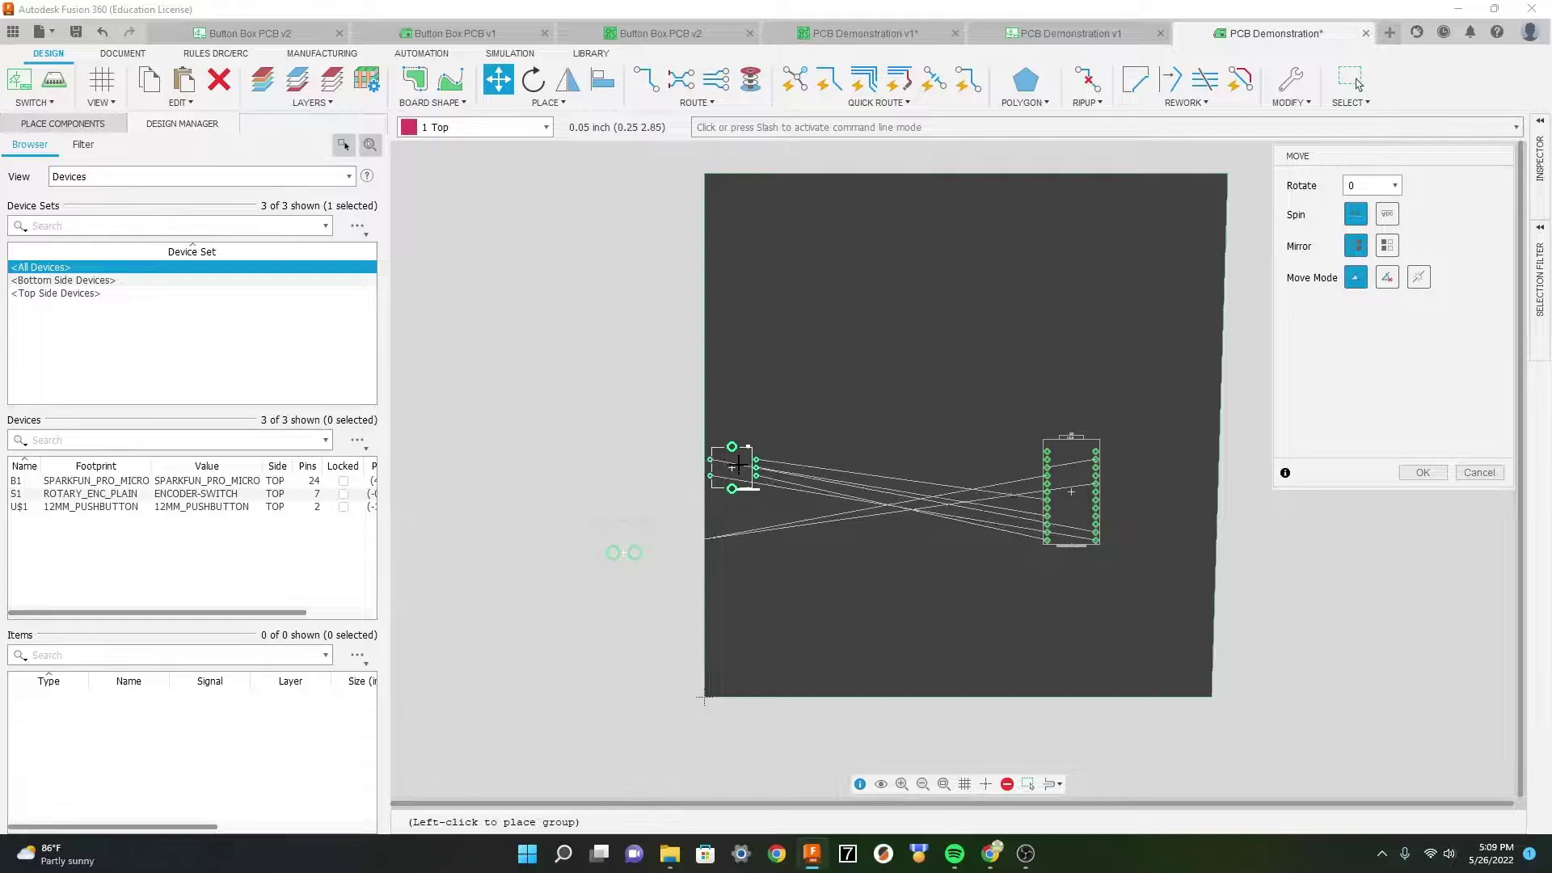
{"action": "left_click", "coordinate": [919, 422]}
{"action": "key", "text": "Escape"}
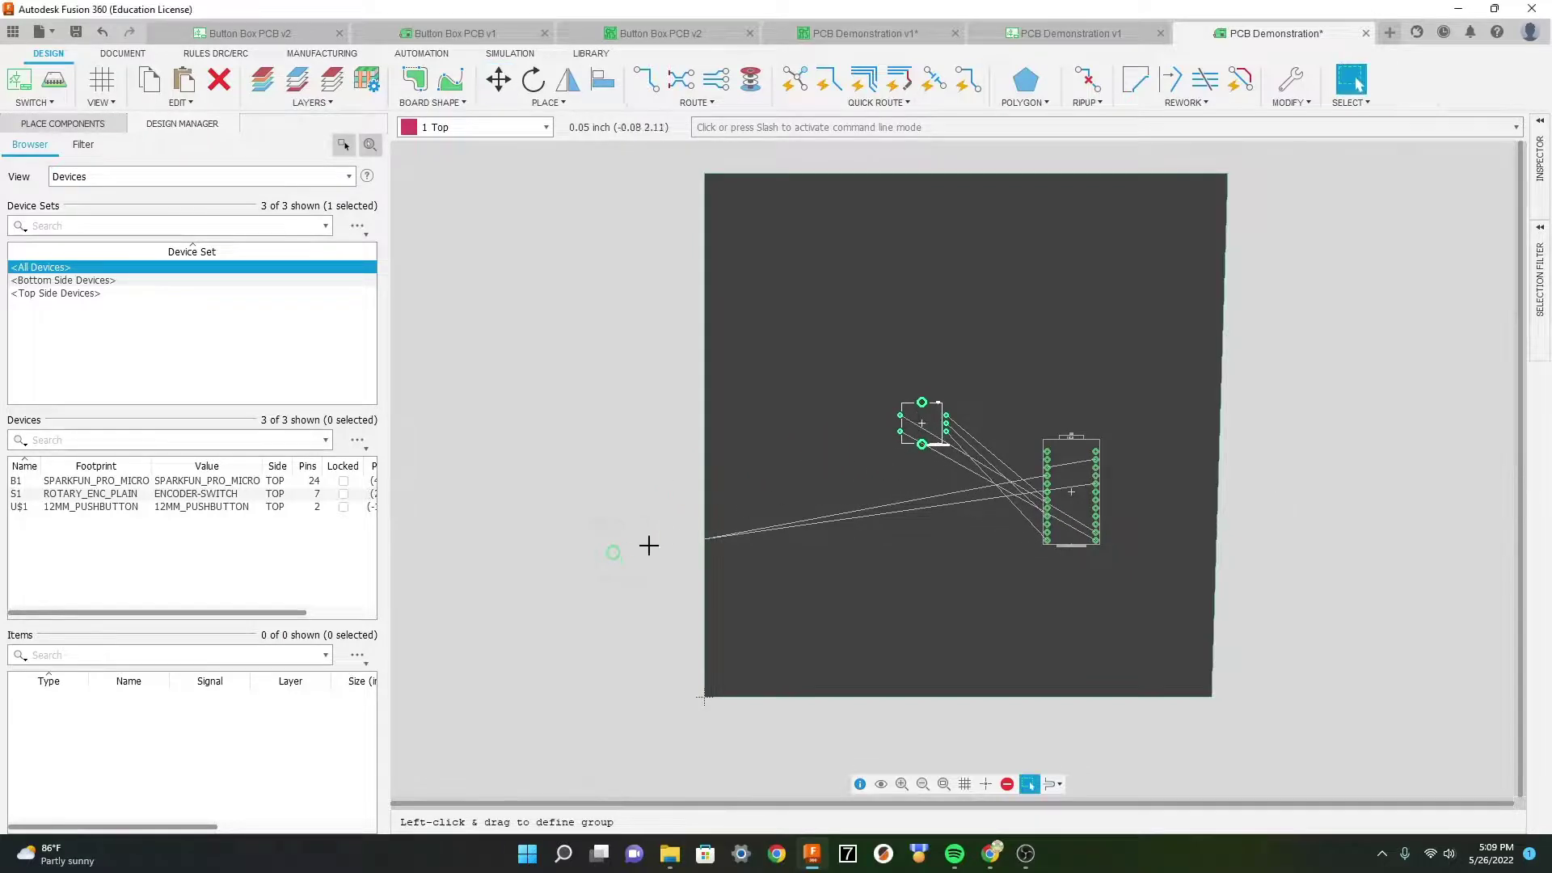
Step: Move the 12 mm push button footprint onto the board near its upper-left corner
{"action": "key", "text": "m"}
{"action": "left_click", "coordinate": [624, 553]}
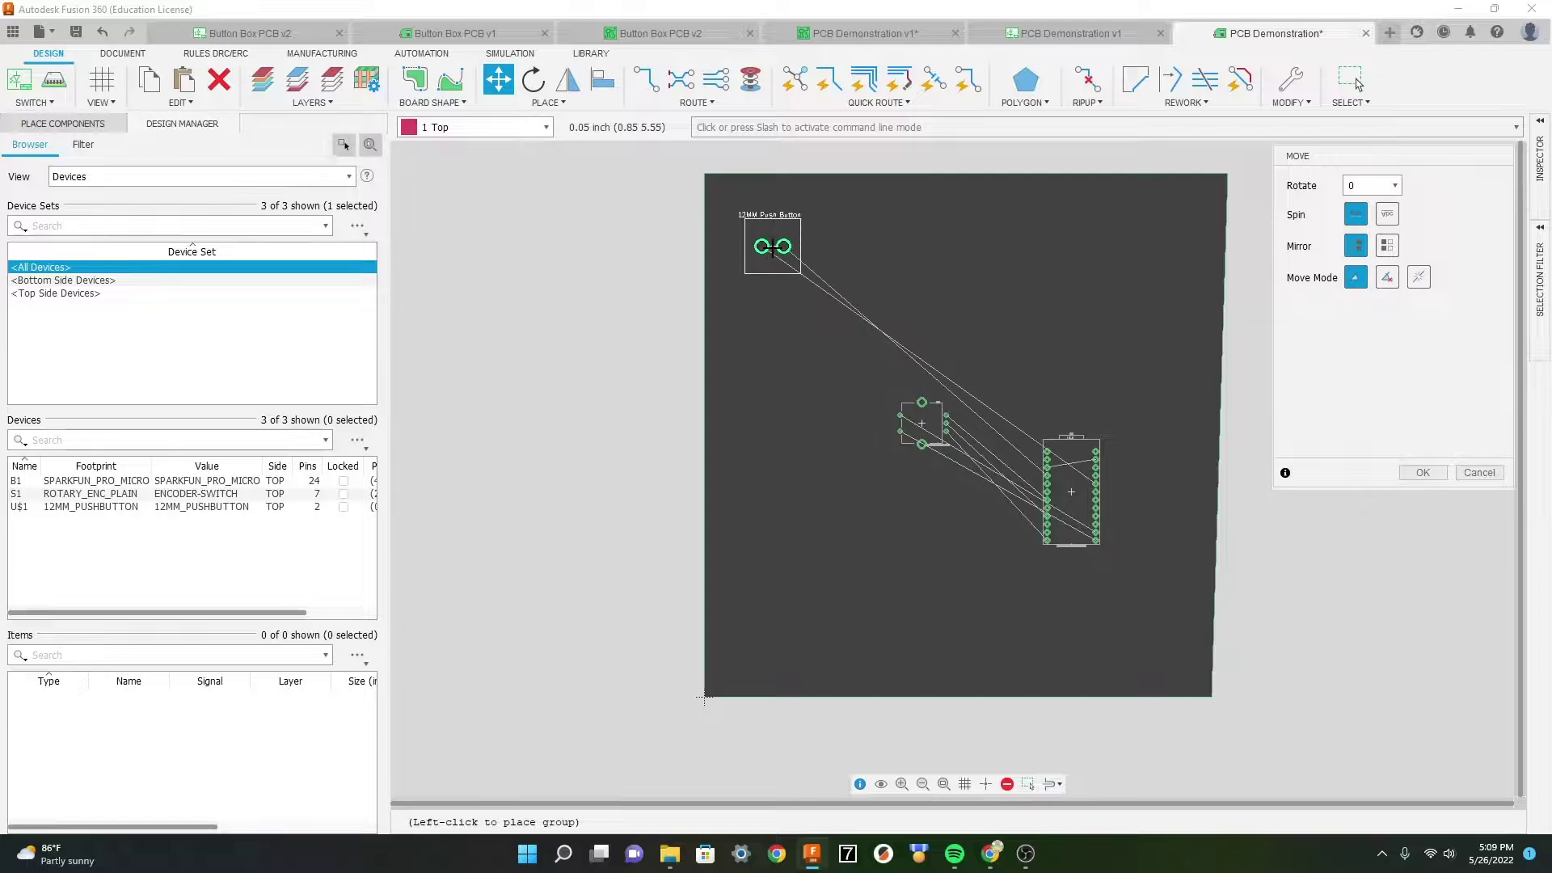
{"action": "left_click", "coordinate": [772, 247]}
{"action": "key", "text": "Escape"}
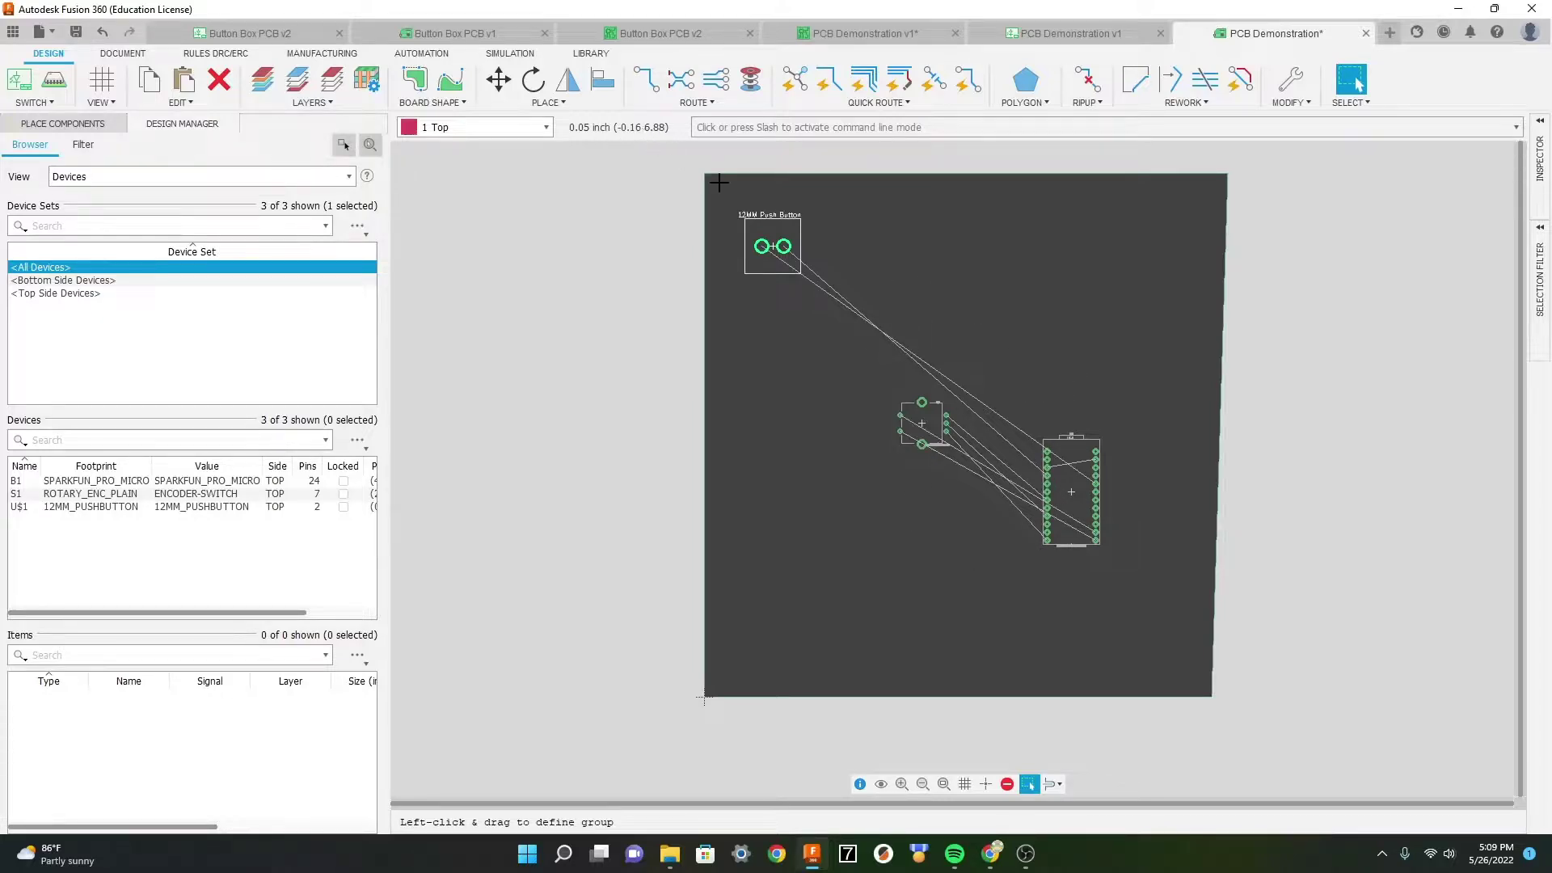
Step: Move the 12 mm push button down to about mid-height near the board's left edge
{"action": "left_click", "coordinate": [771, 253]}
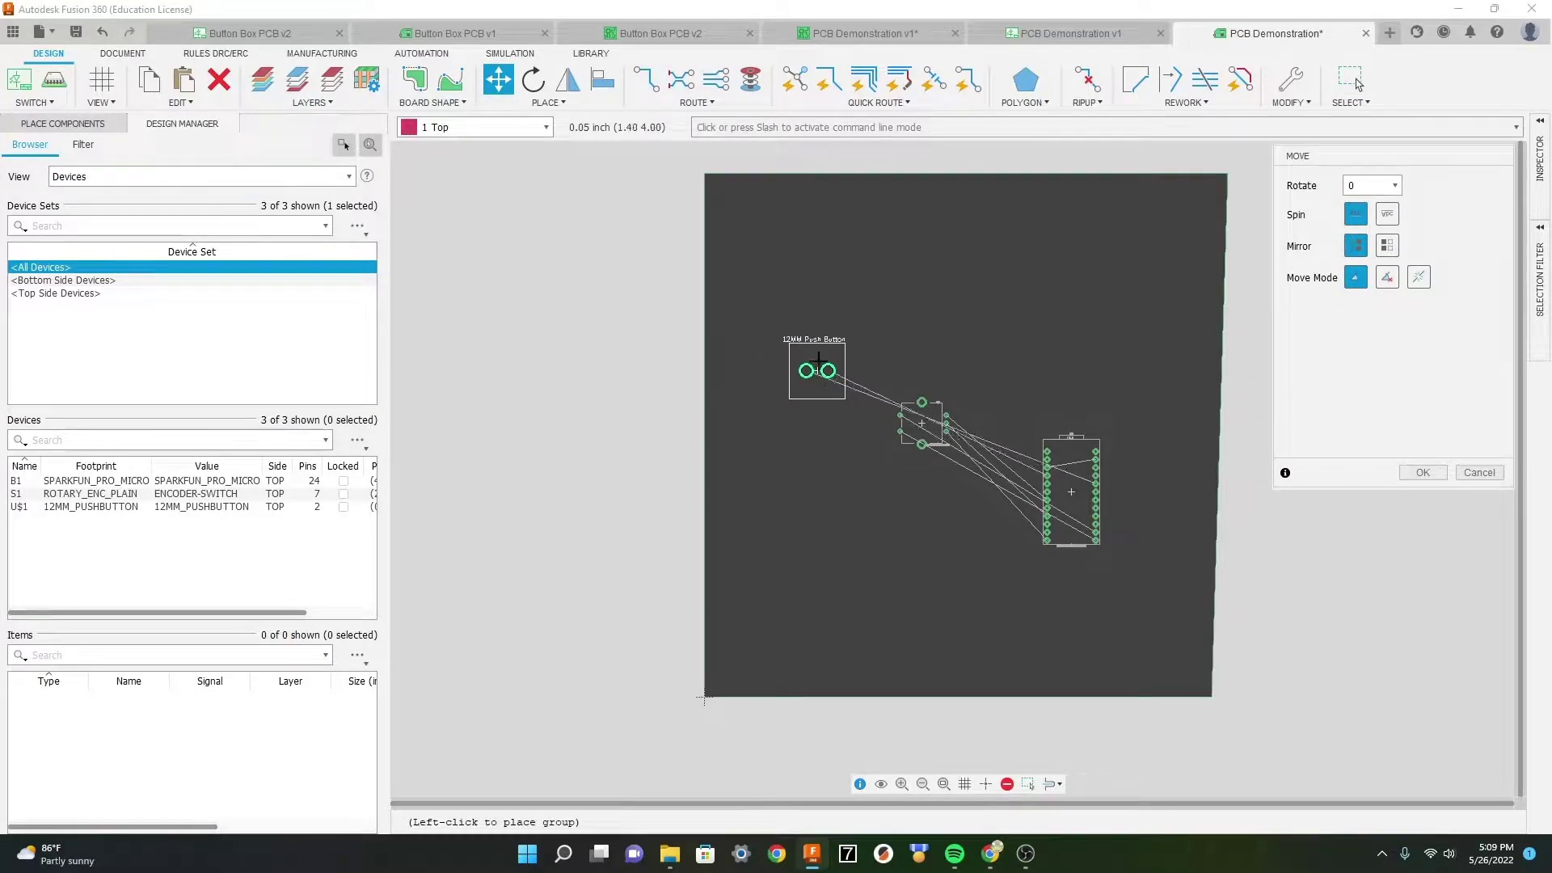
{"action": "left_click", "coordinate": [760, 394]}
{"action": "key", "text": "Escape"}
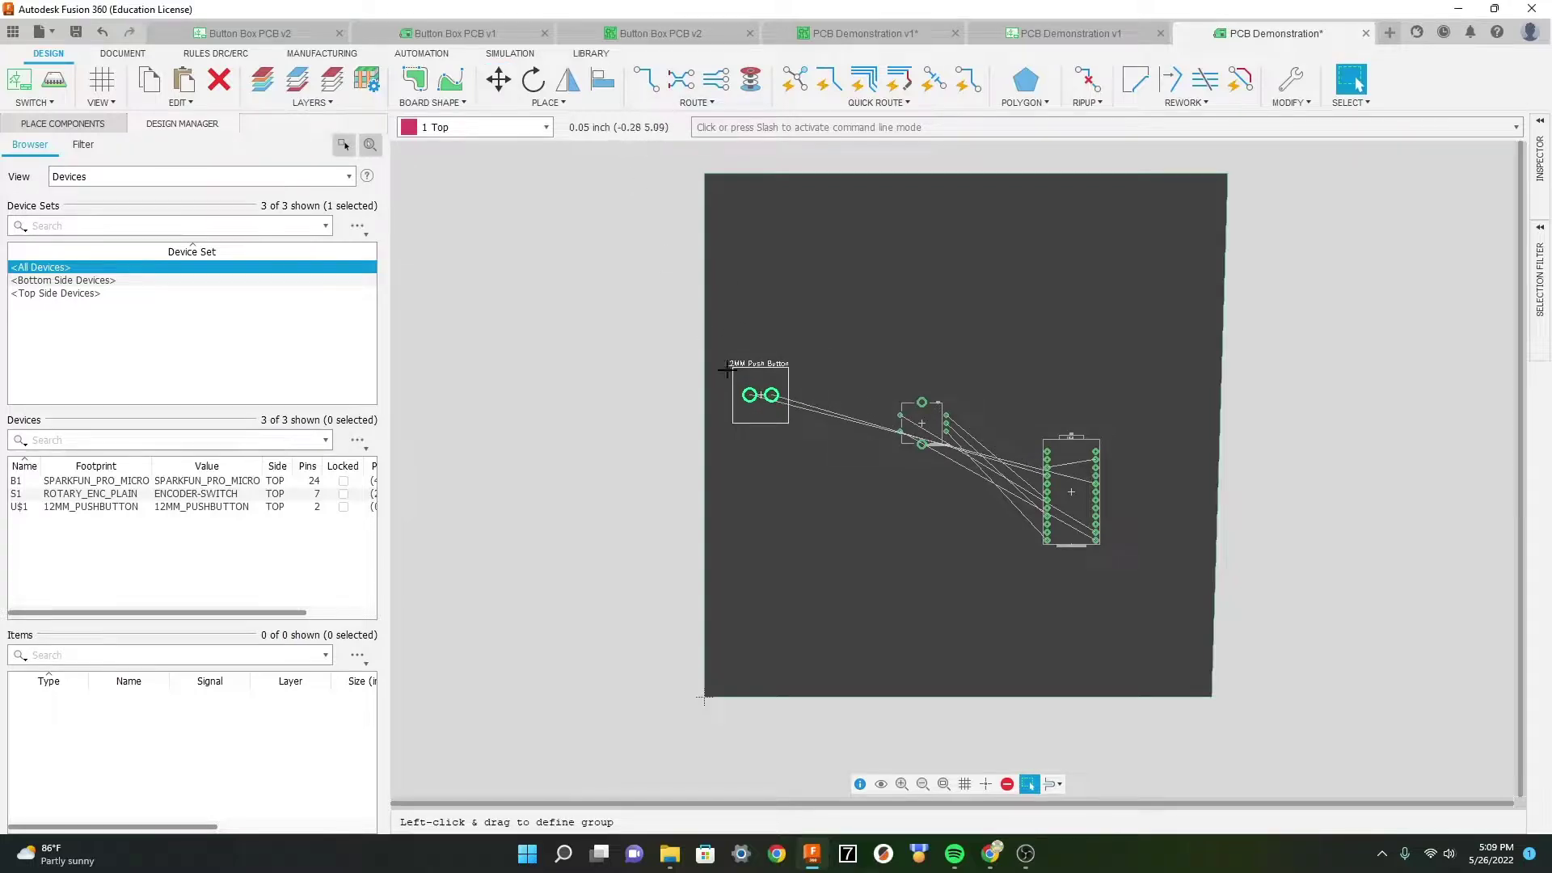
{"action": "left_click_drag", "start_coordinate": [726, 370], "coordinate": [755, 423]}
{"action": "key", "text": "m"}
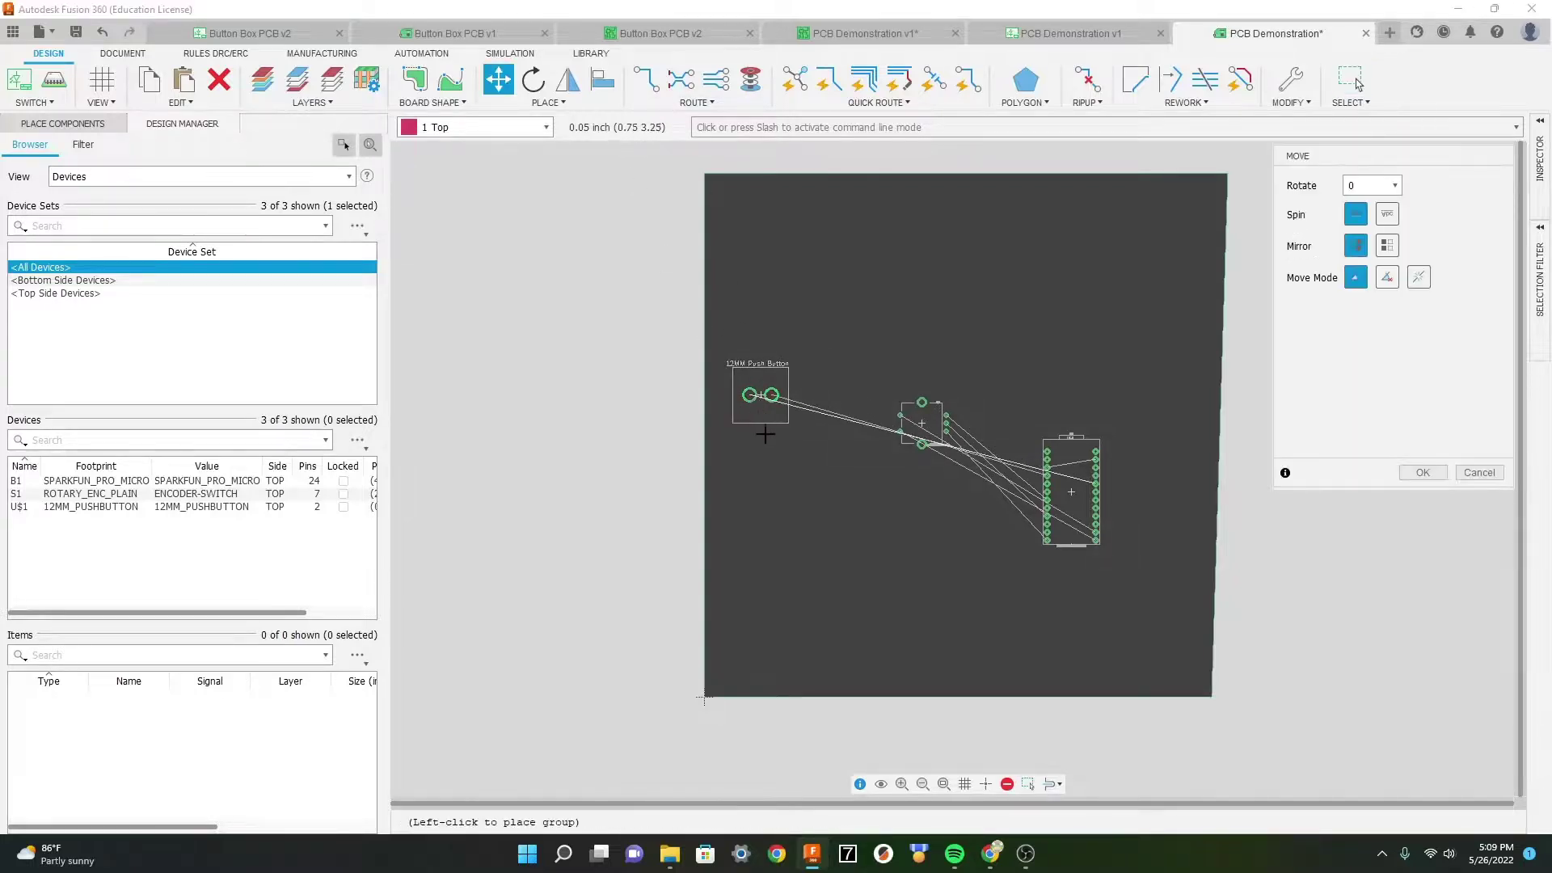
{"action": "left_click", "coordinate": [765, 434]}
Step: Return the 12 mm push button to the area near the board's upper-left corner
{"action": "key", "text": "m"}
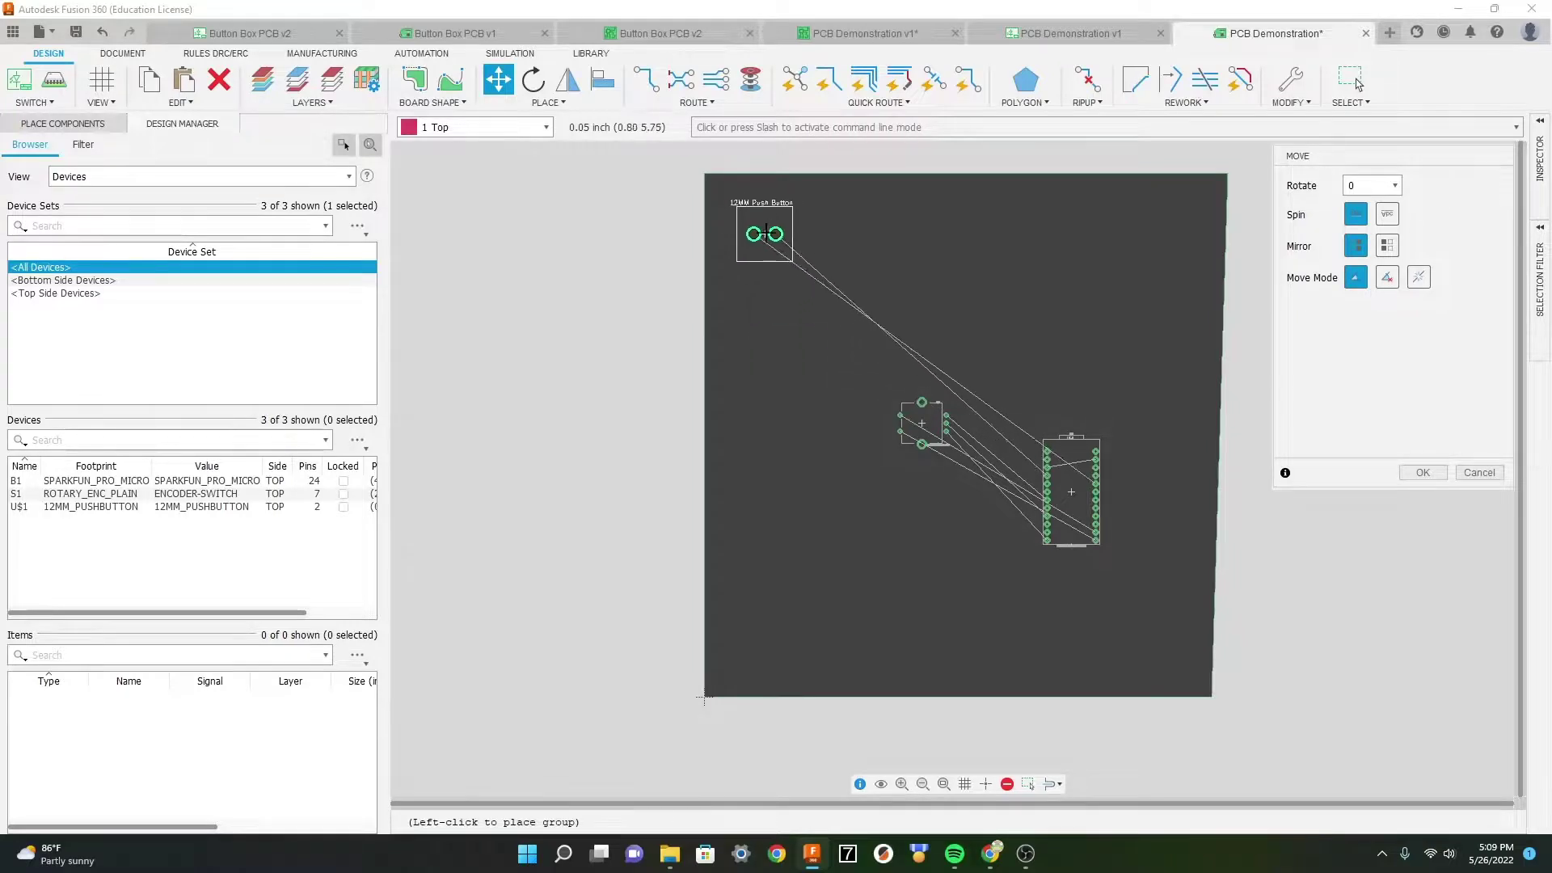
{"action": "left_click", "coordinate": [770, 239]}
{"action": "key", "text": "Escape"}
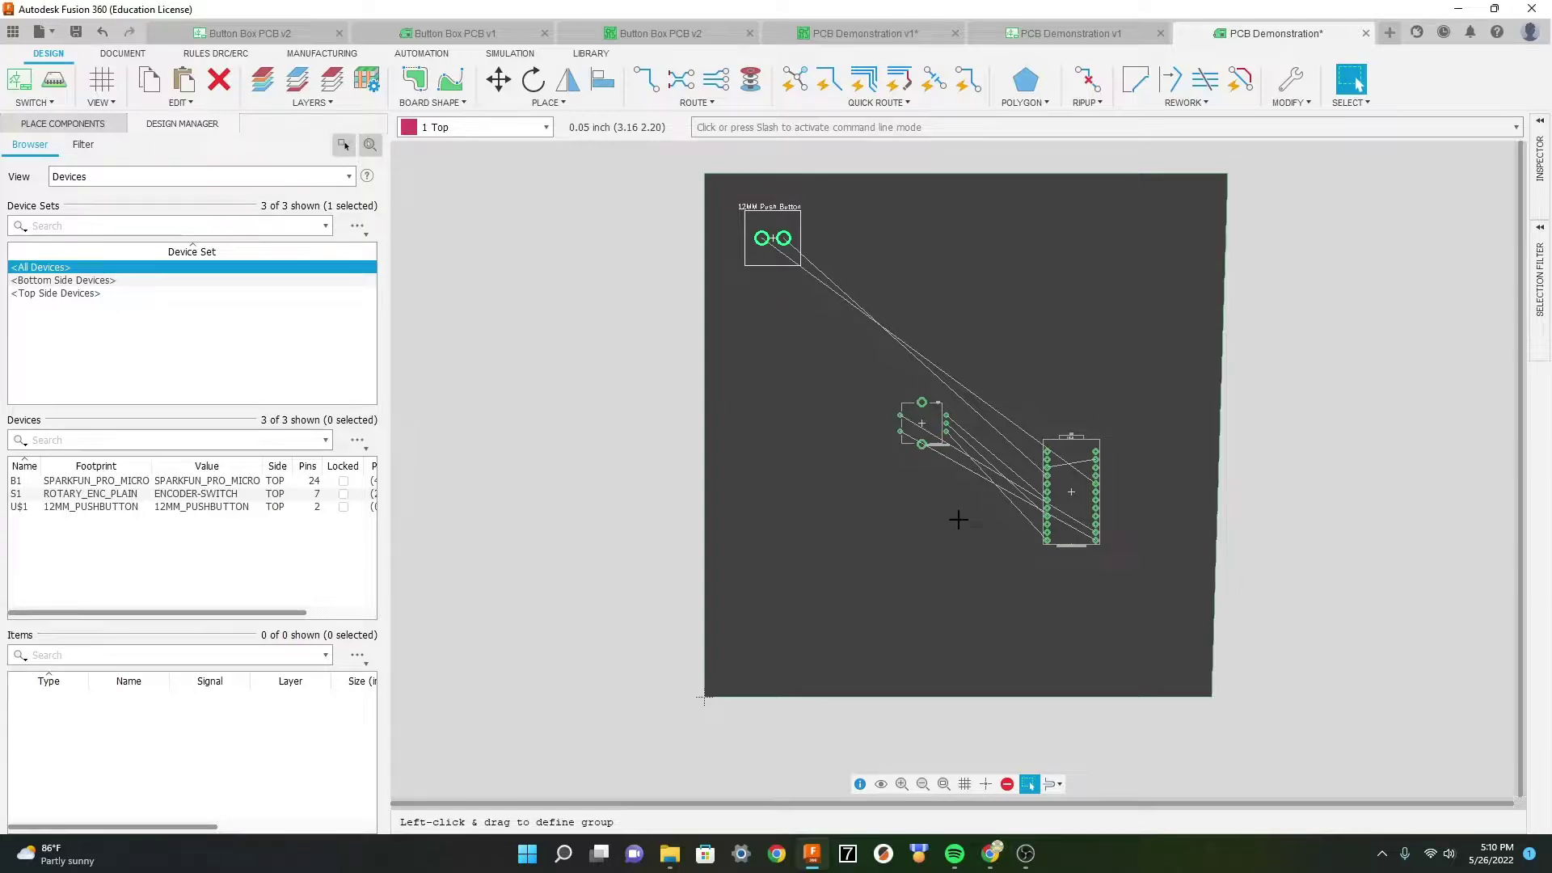
Step: Run the Autorouter on the board with low effort, automatic grid selection and the TopRouter variant, keeping the board in view
{"action": "left_click", "coordinate": [903, 105]}
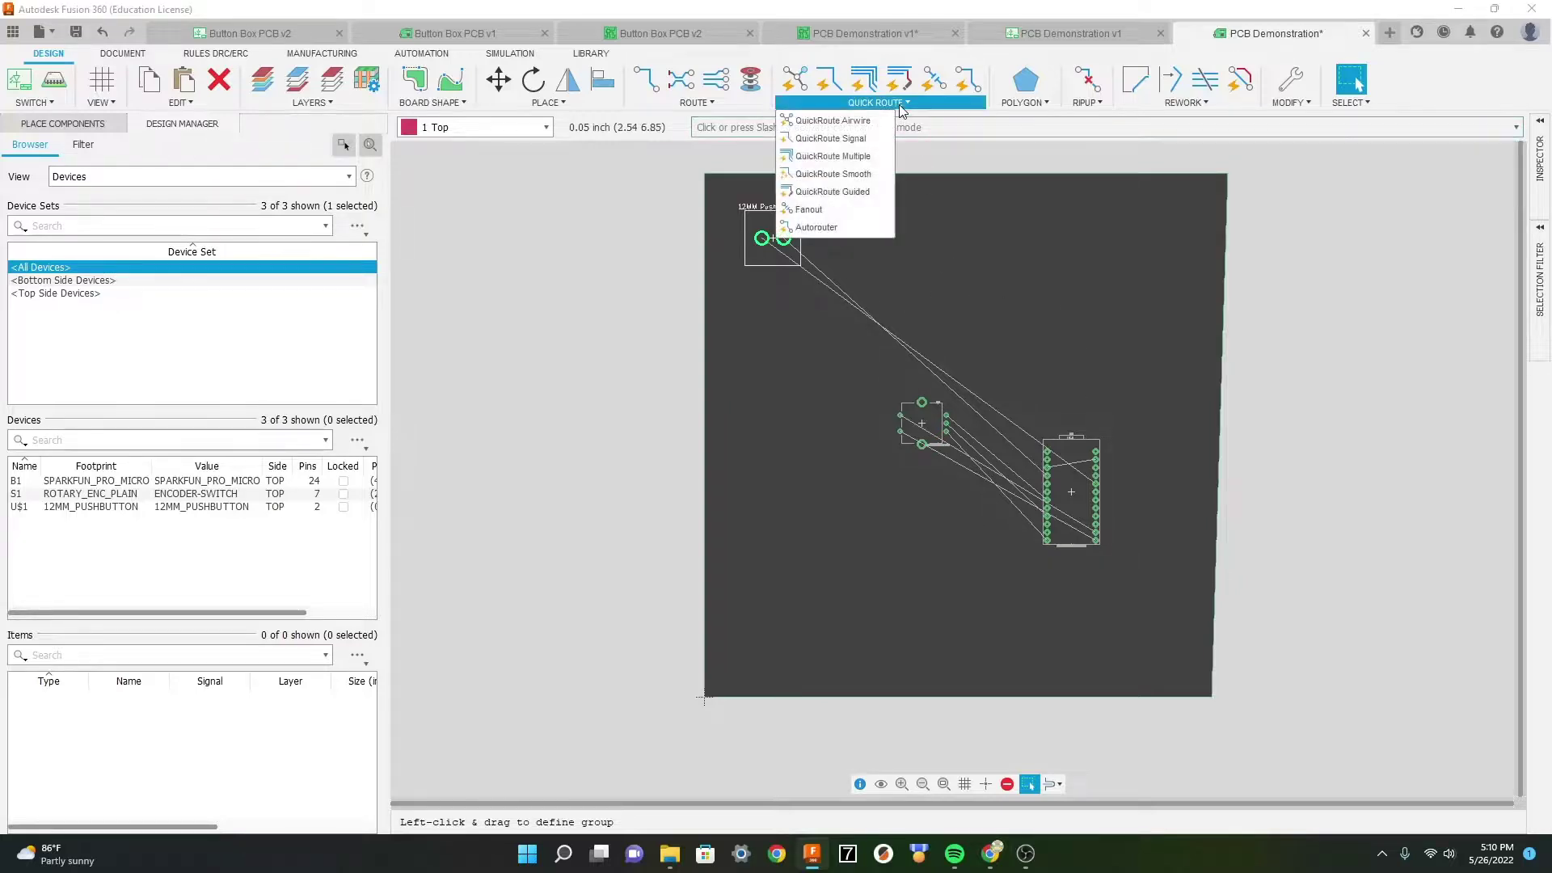
{"action": "left_click", "coordinate": [837, 230]}
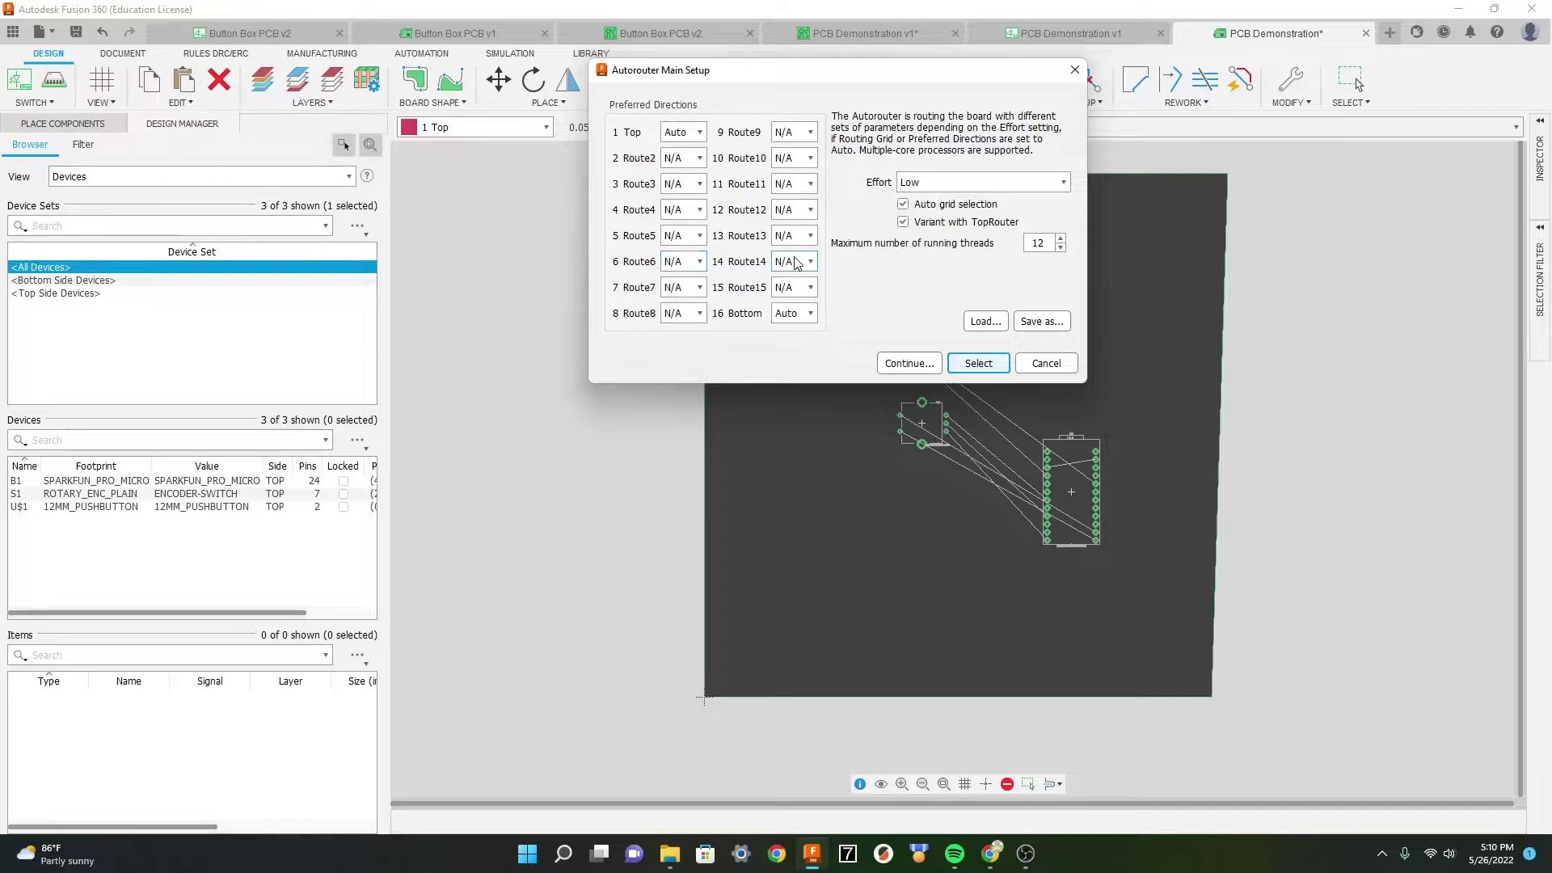
{"action": "left_click", "coordinate": [930, 368]}
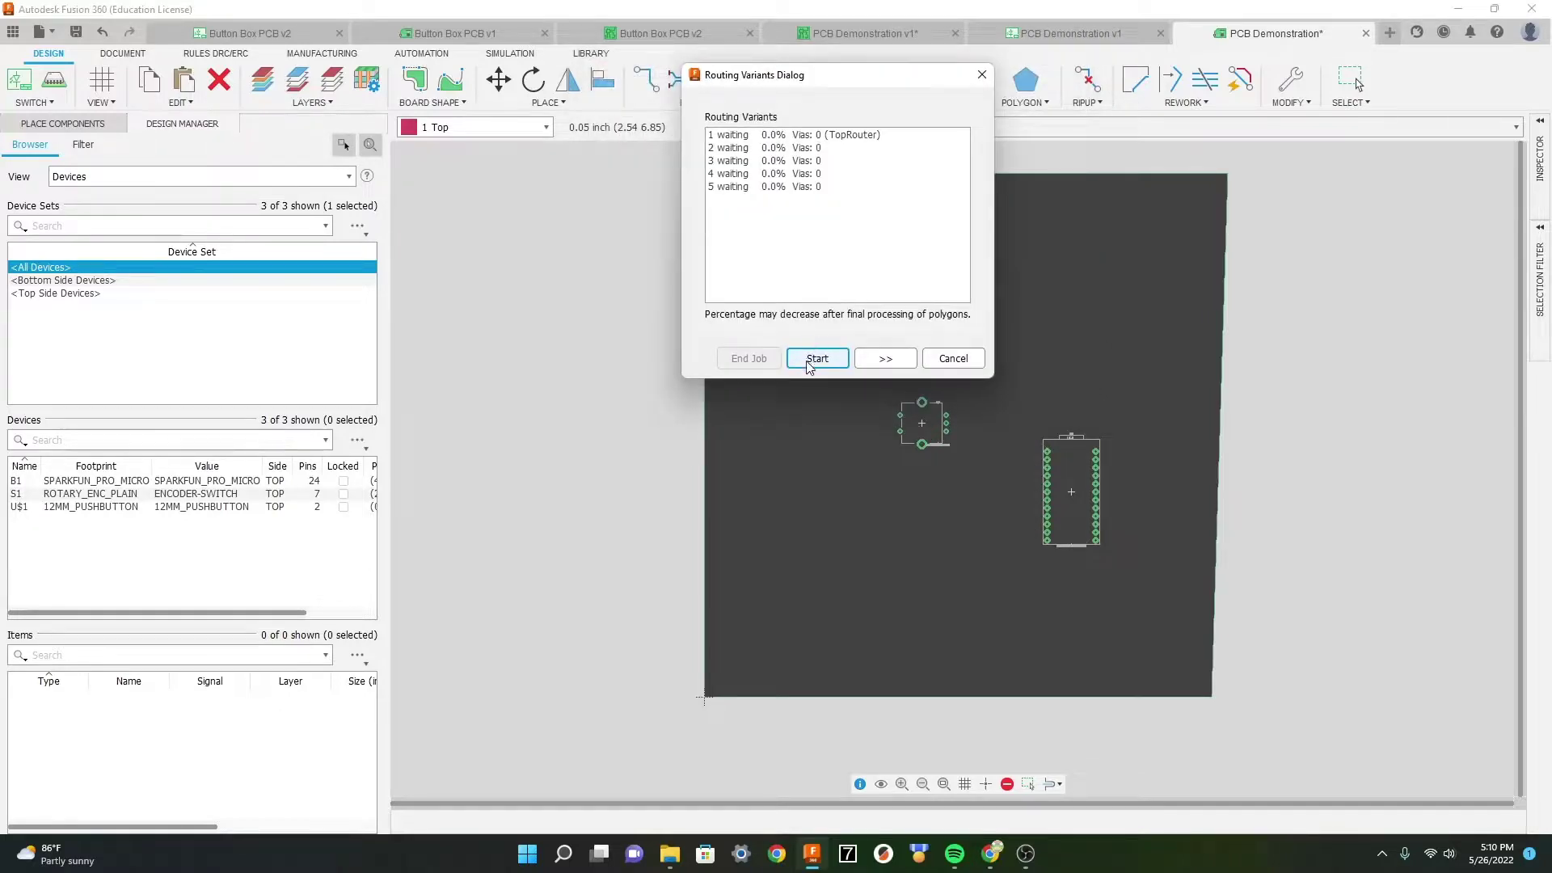
{"action": "left_click", "coordinate": [817, 358]}
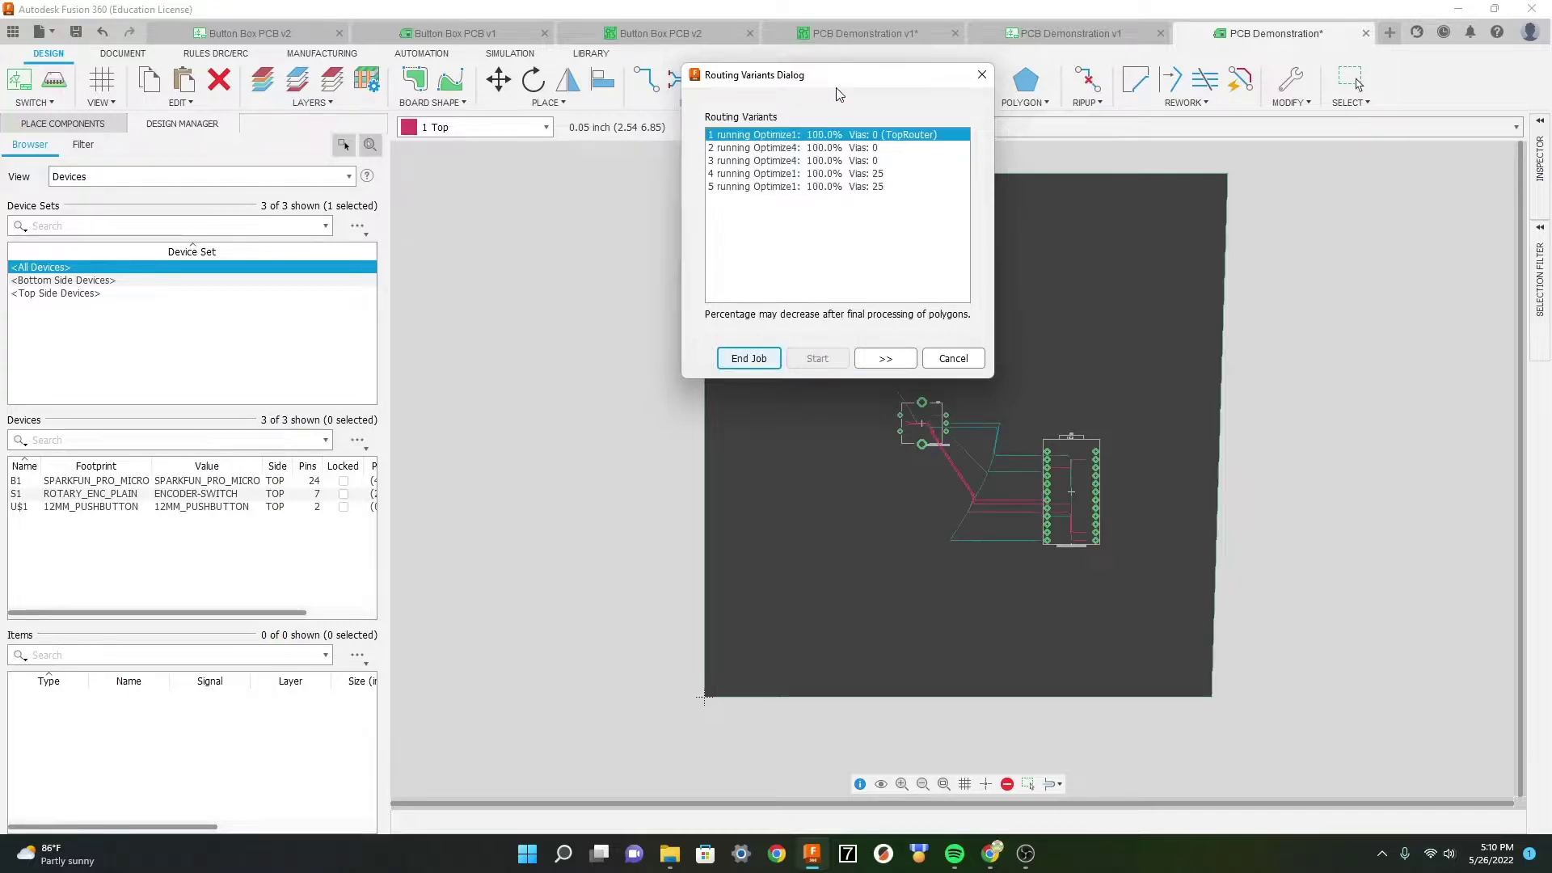
{"action": "left_click_drag", "start_coordinate": [840, 80], "coordinate": [1296, 215]}
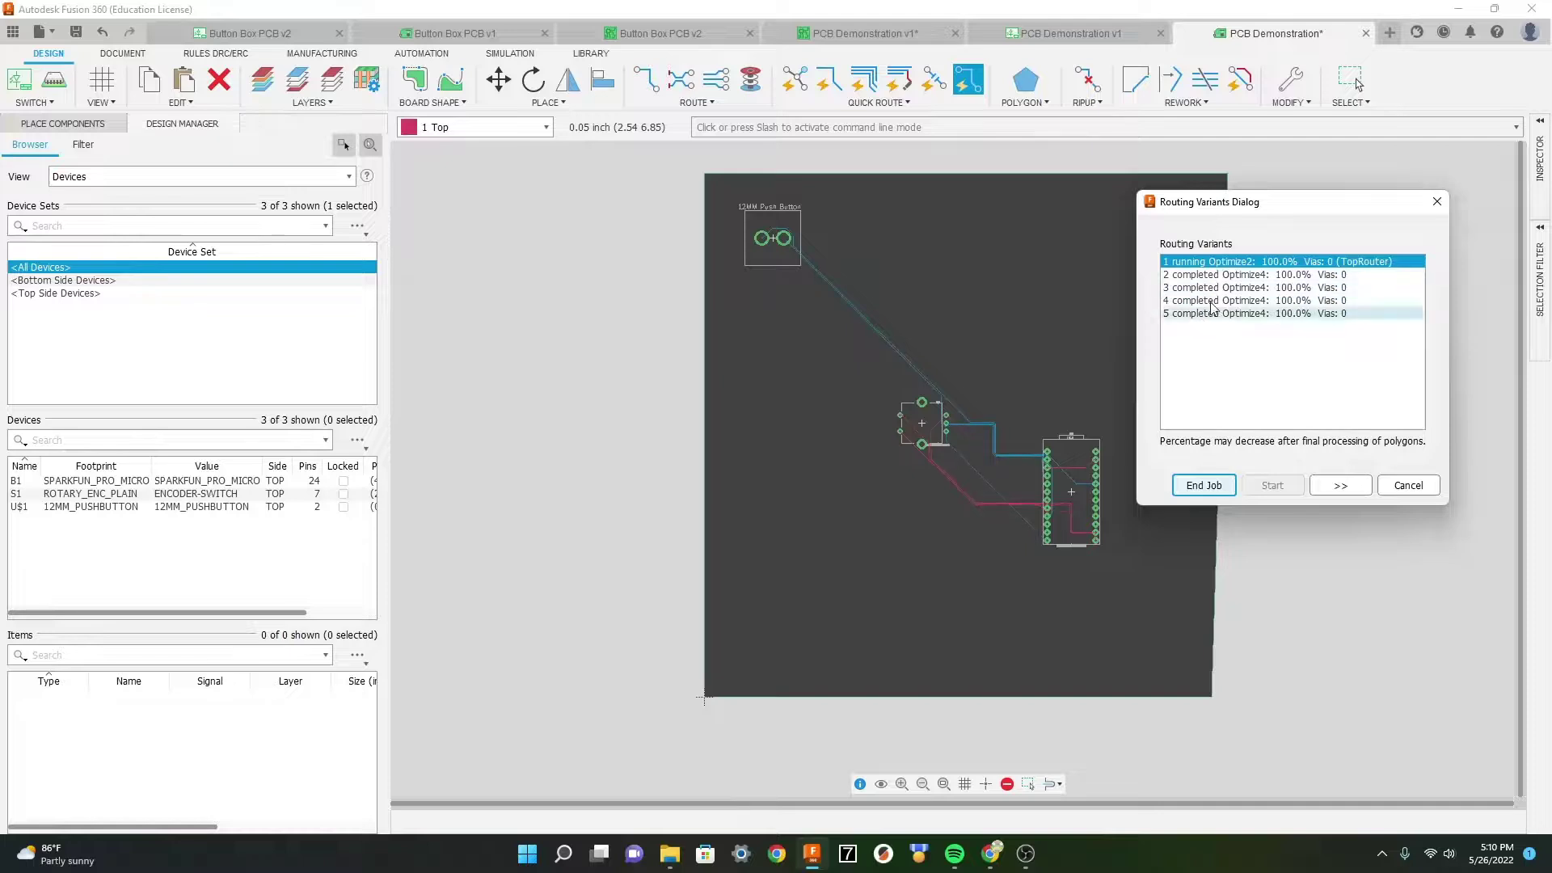
Step: Compare the completed routing variants 1 to 5 on the board and cancel the autorouting job
{"action": "left_click", "coordinate": [1360, 275]}
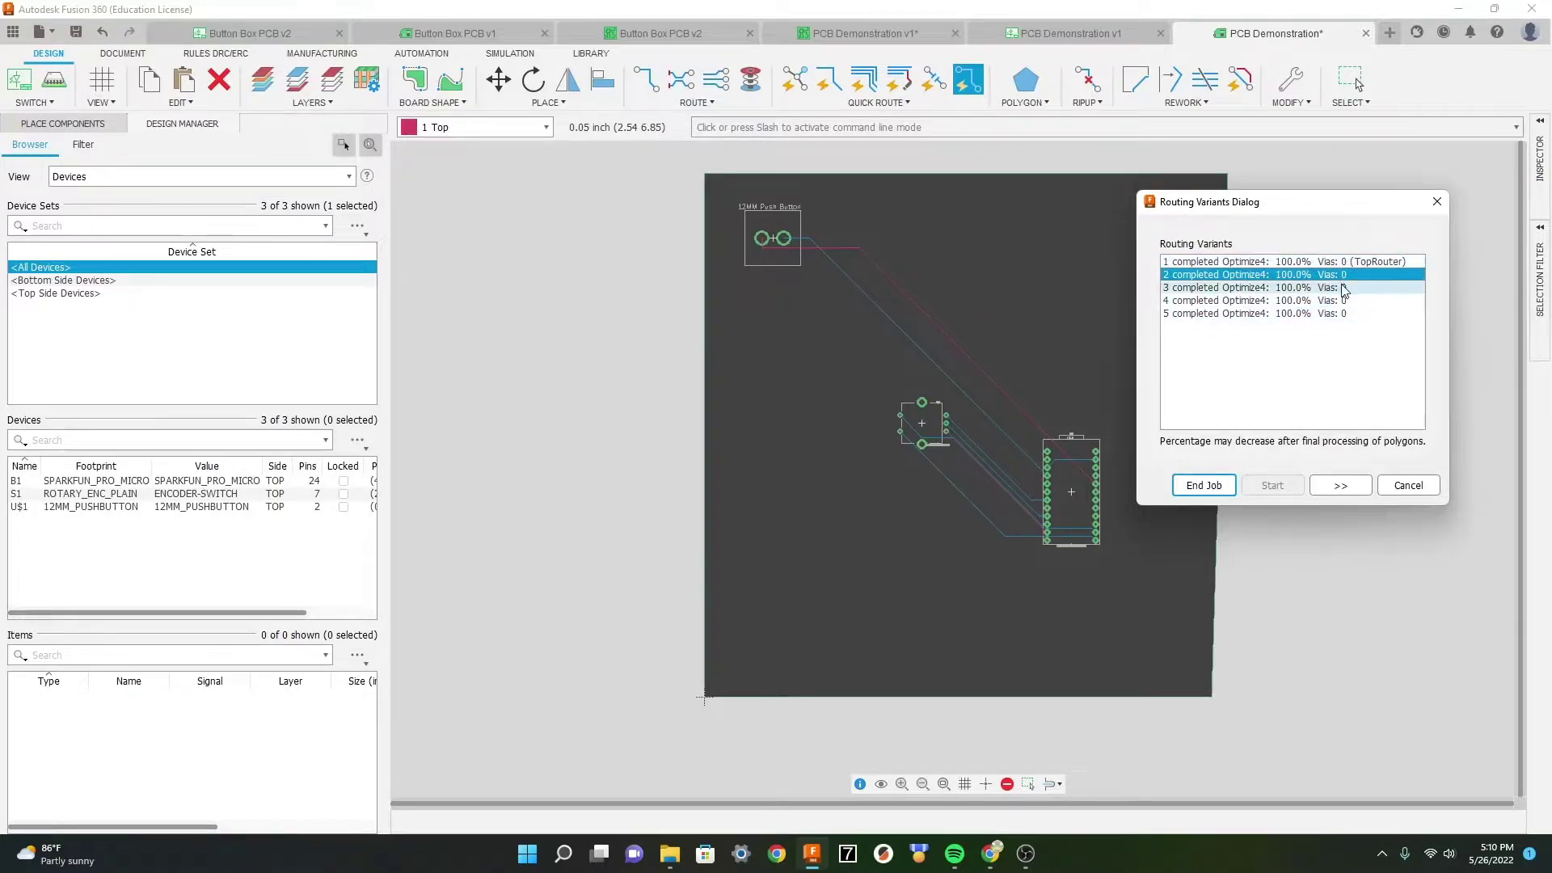
{"action": "left_click", "coordinate": [1317, 263]}
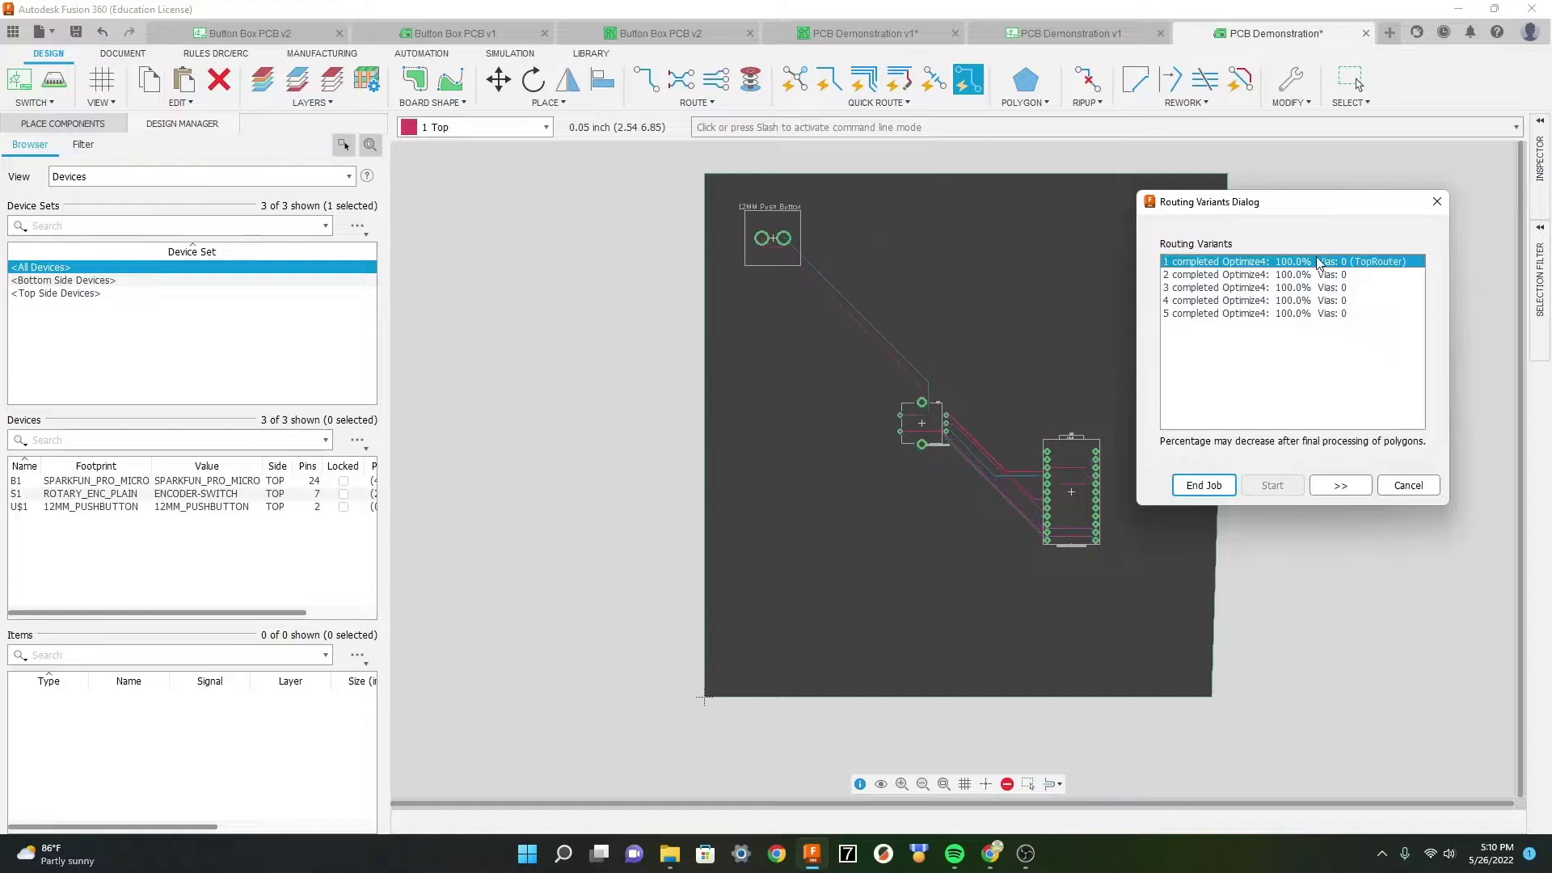
{"action": "left_click", "coordinate": [1317, 275]}
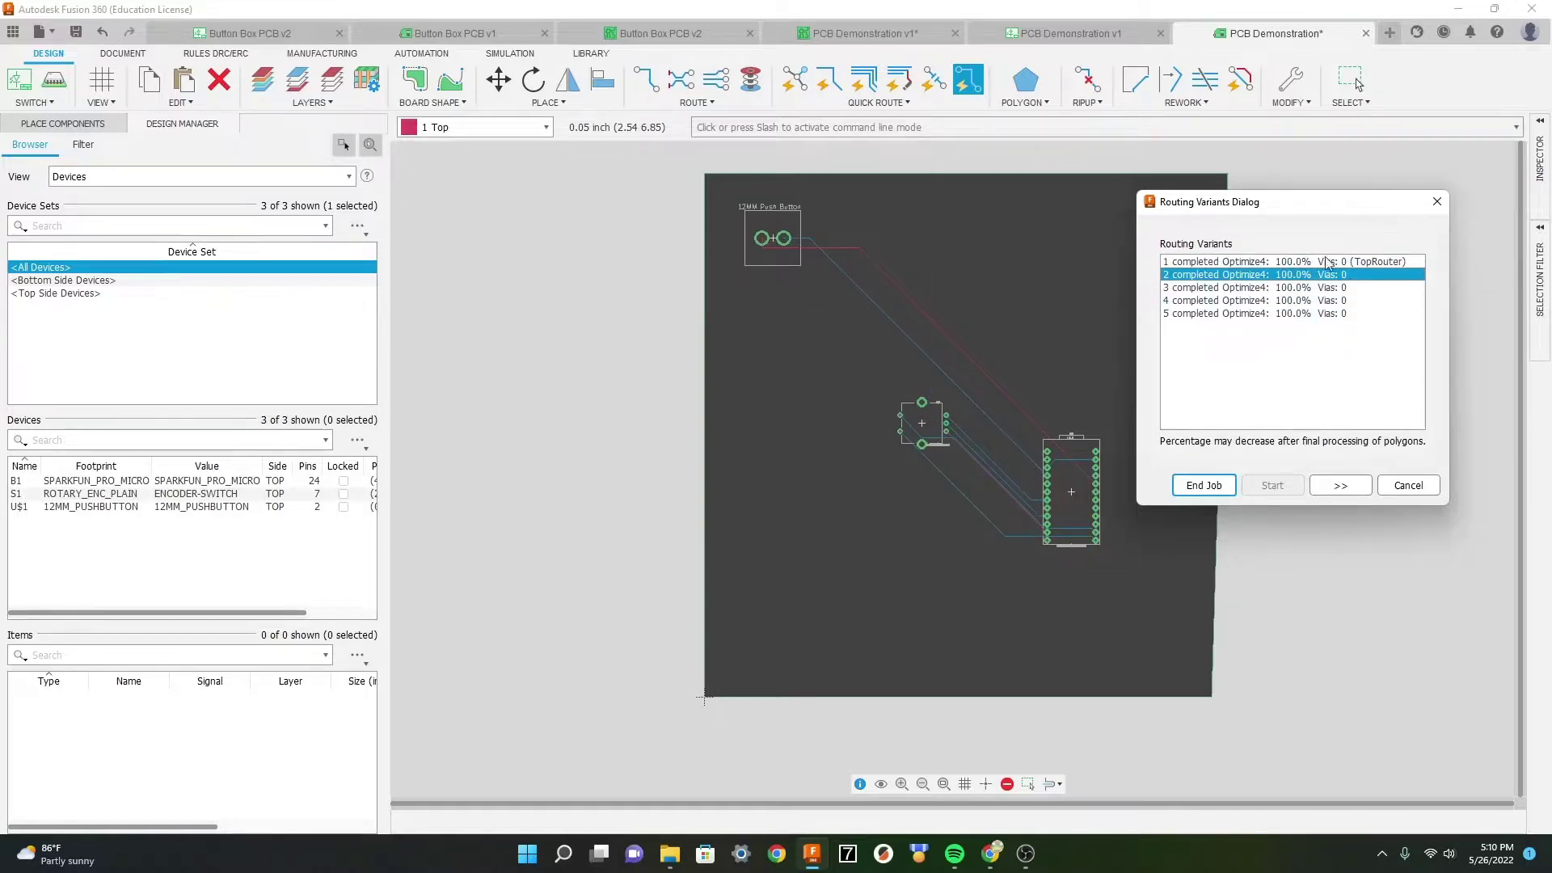
{"action": "left_click", "coordinate": [1332, 303]}
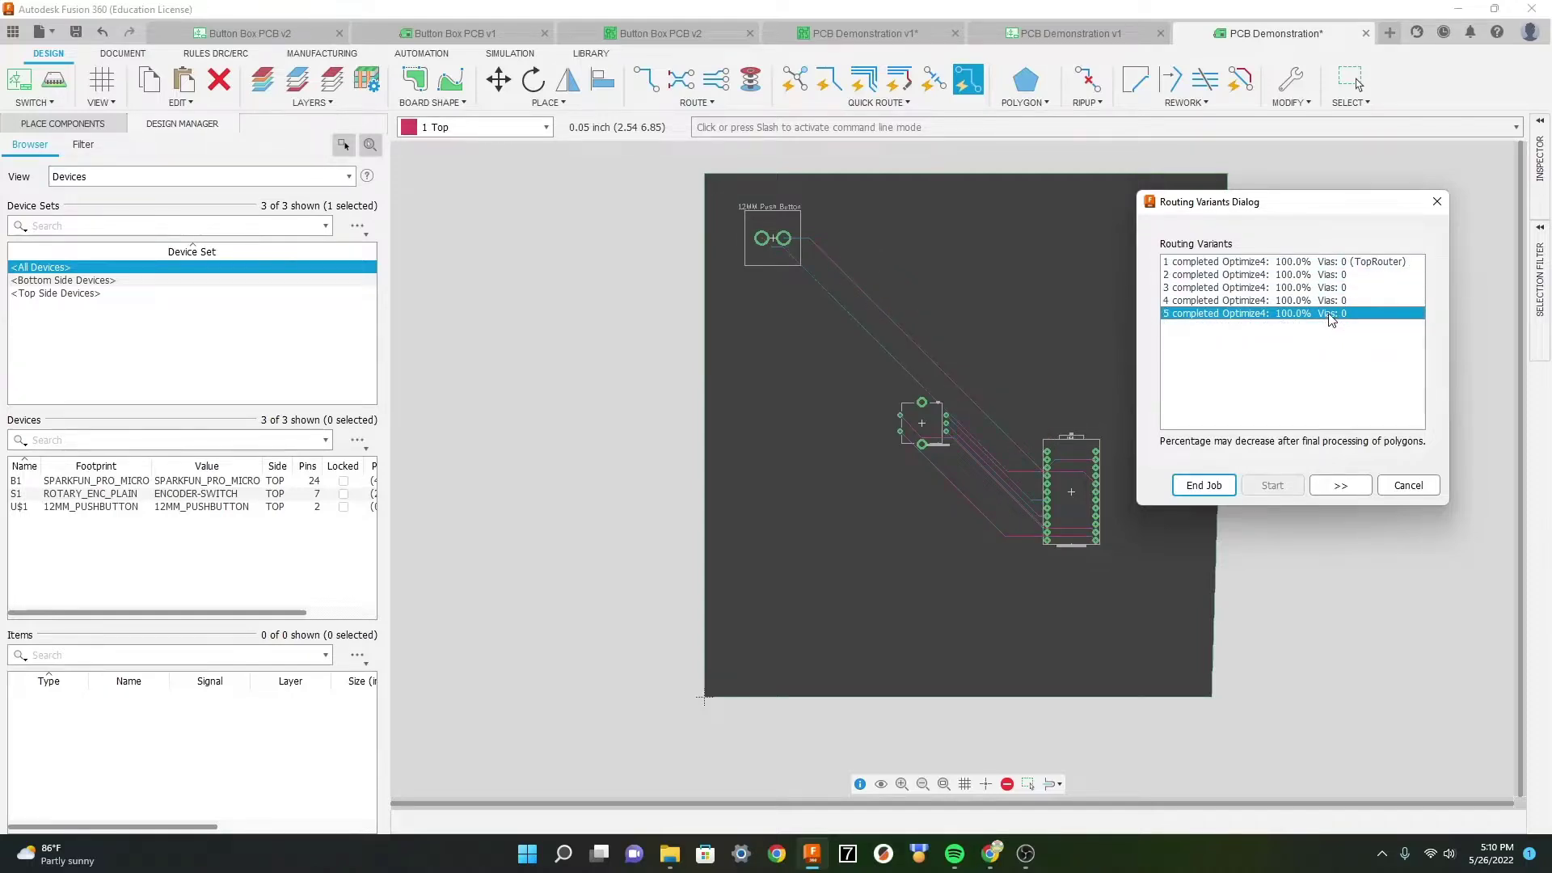
{"action": "left_click", "coordinate": [1327, 287]}
{"action": "left_click", "coordinate": [1327, 274]}
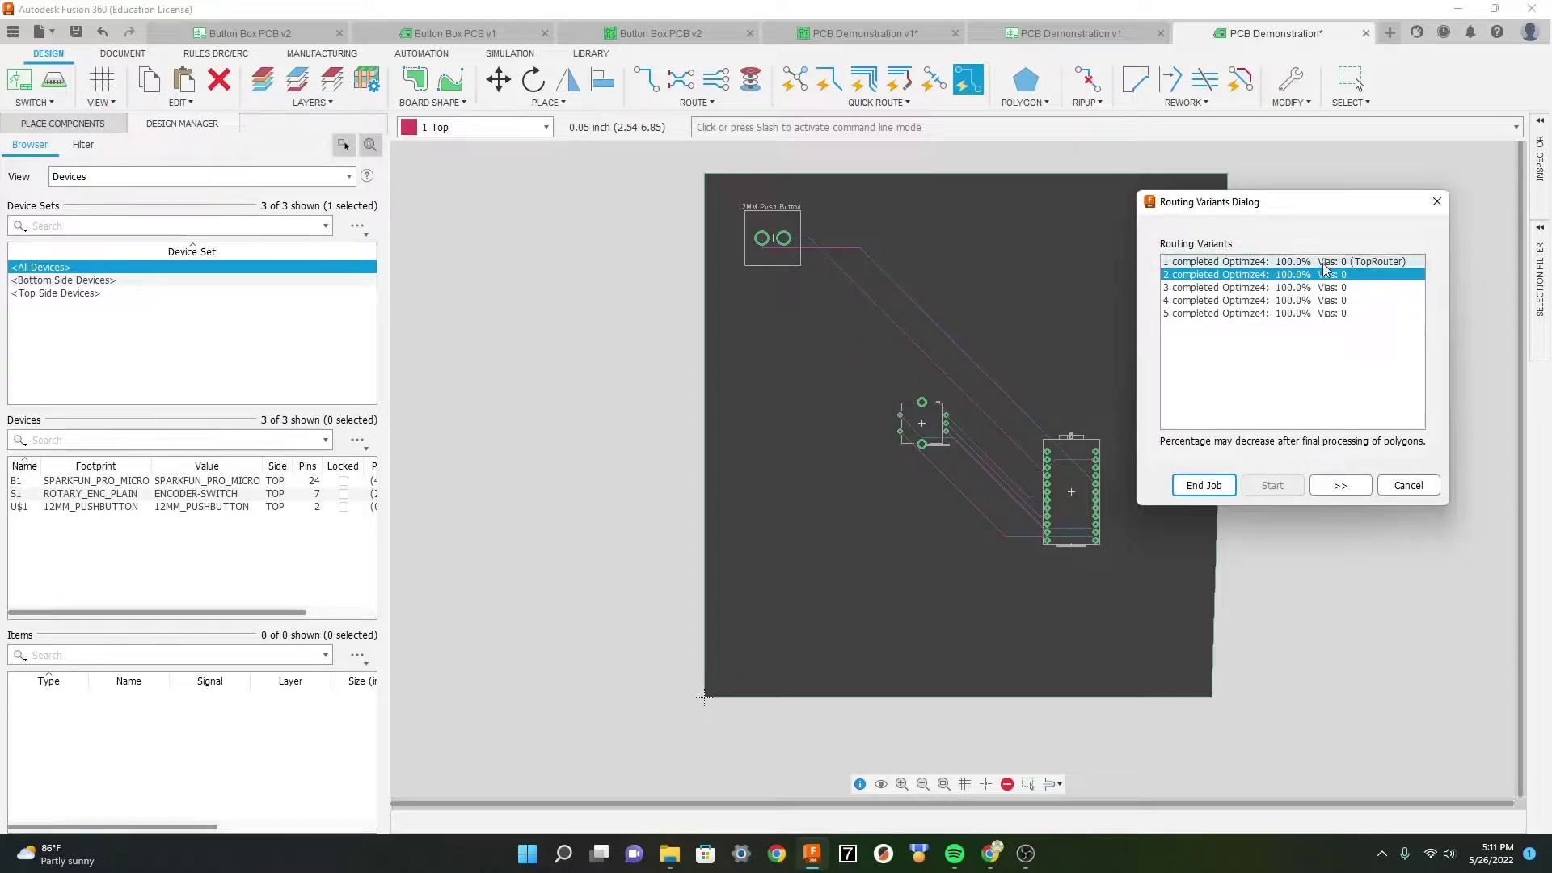
{"action": "left_click", "coordinate": [1327, 263]}
{"action": "left_click", "coordinate": [1325, 274]}
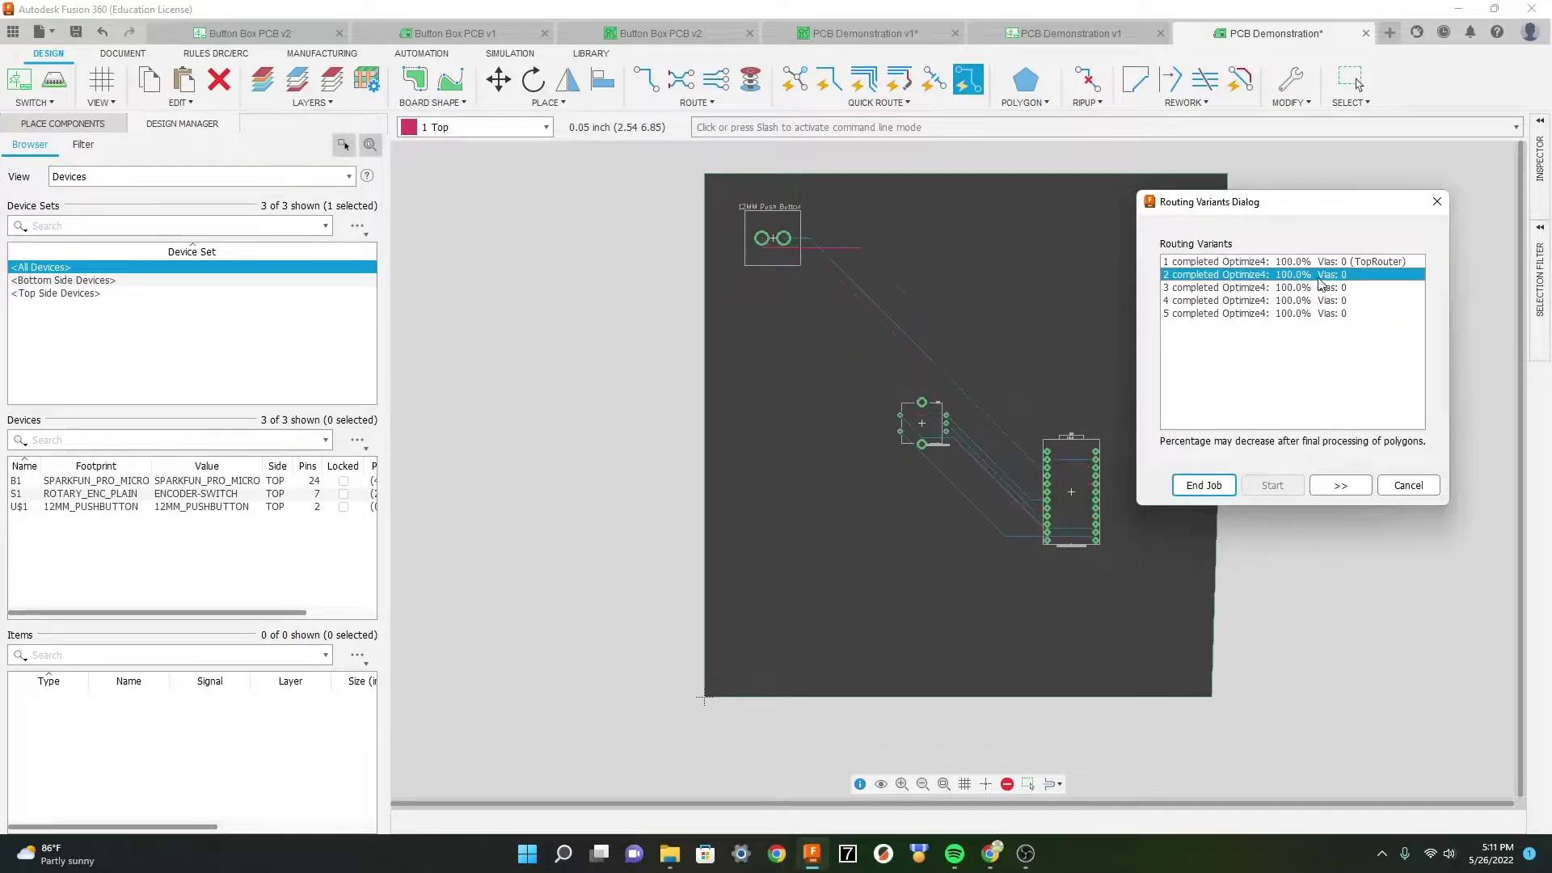
{"action": "left_click", "coordinate": [1322, 288]}
{"action": "left_click", "coordinate": [1319, 301]}
{"action": "left_click", "coordinate": [1320, 312]}
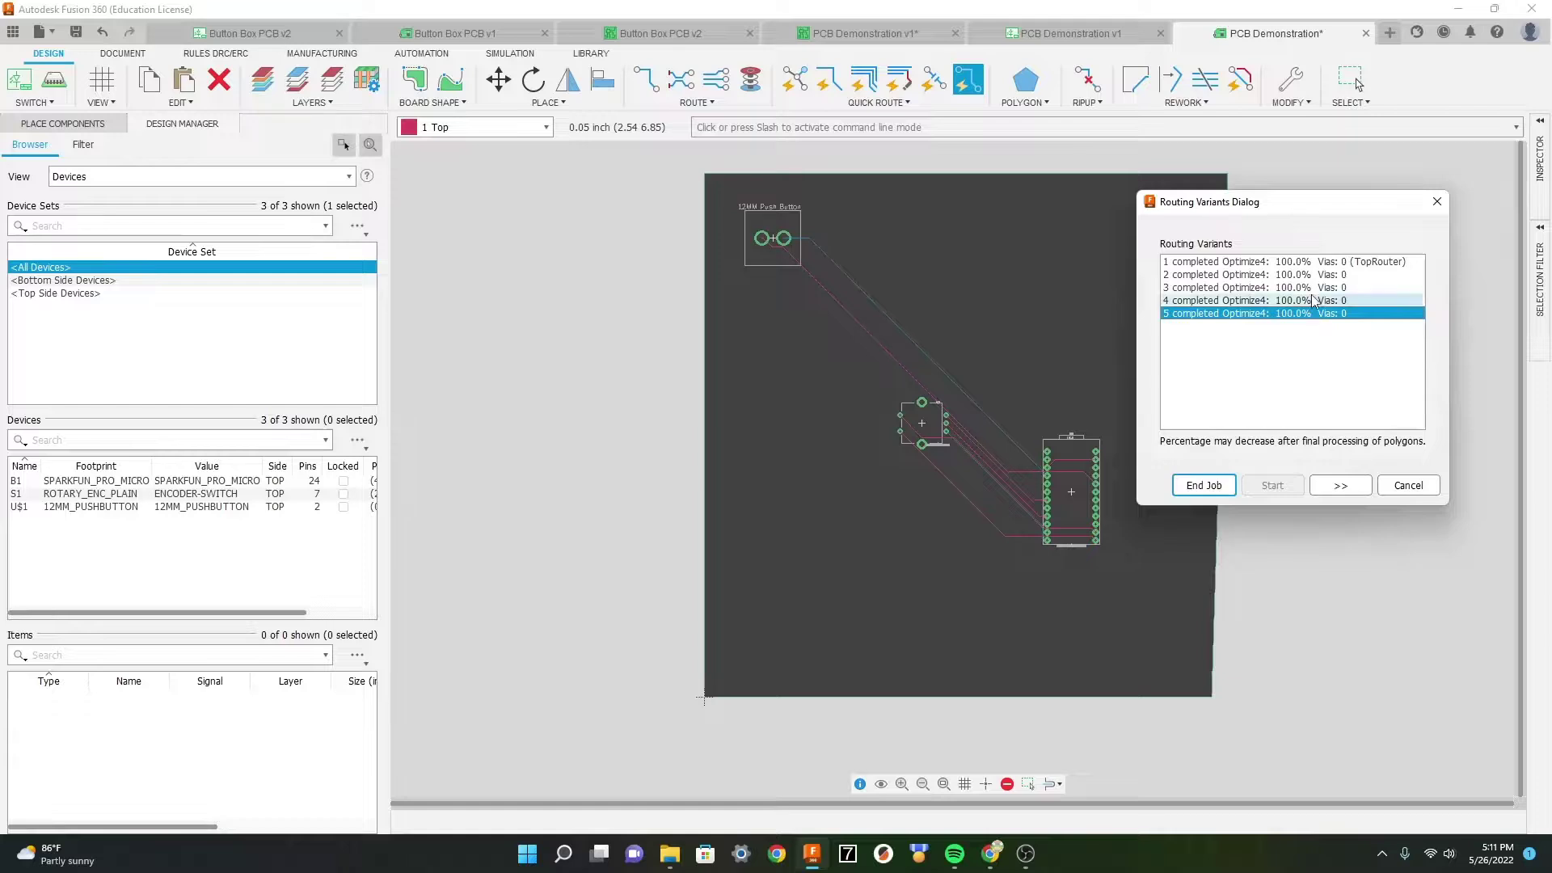
{"action": "left_click", "coordinate": [1408, 485]}
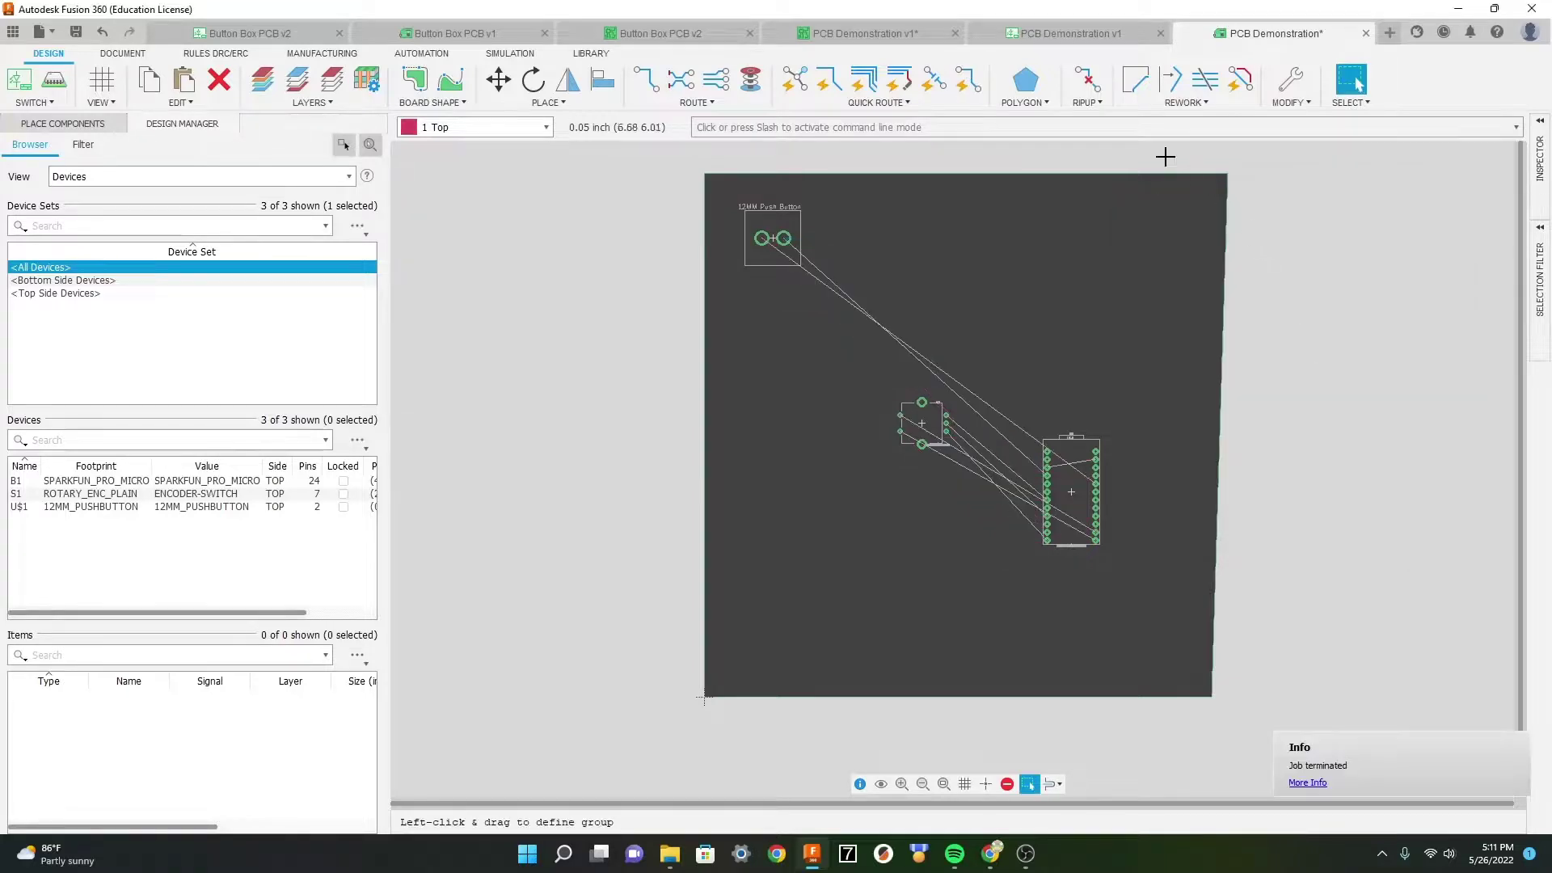
Step: Manually route a 0.006 top-layer trace from the push button's left pad, around below the Pro Micro, to its fifth right-side pin
{"action": "left_click", "coordinate": [643, 81]}
{"action": "scroll", "coordinate": [732, 218], "scroll_direction": "up", "scroll_amount": 5}
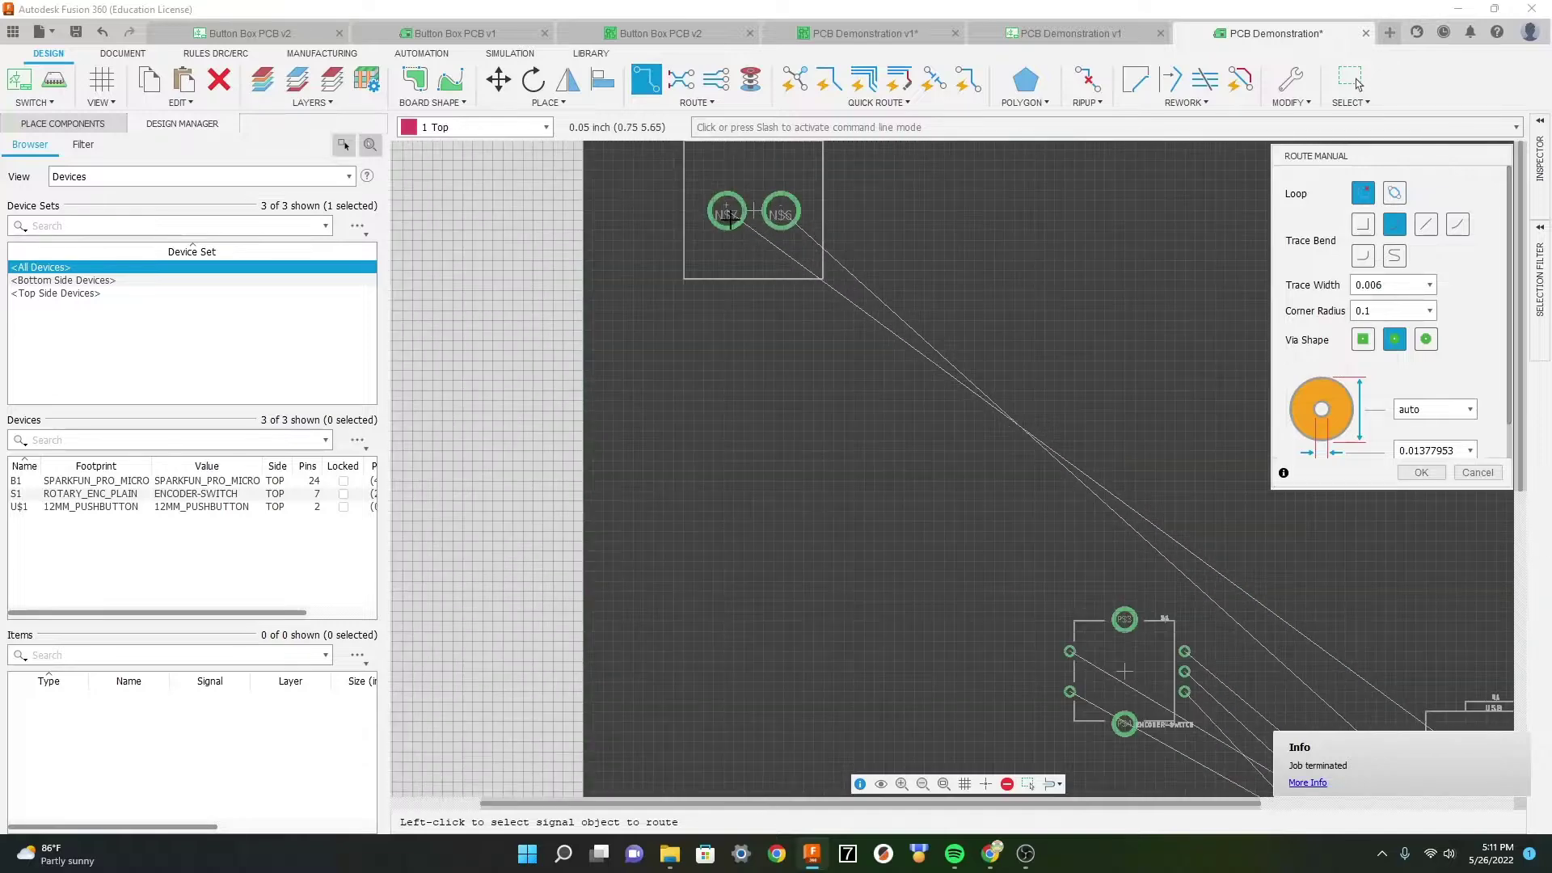
{"action": "left_click", "coordinate": [727, 217]}
{"action": "scroll", "coordinate": [729, 234], "scroll_direction": "down", "scroll_amount": 3}
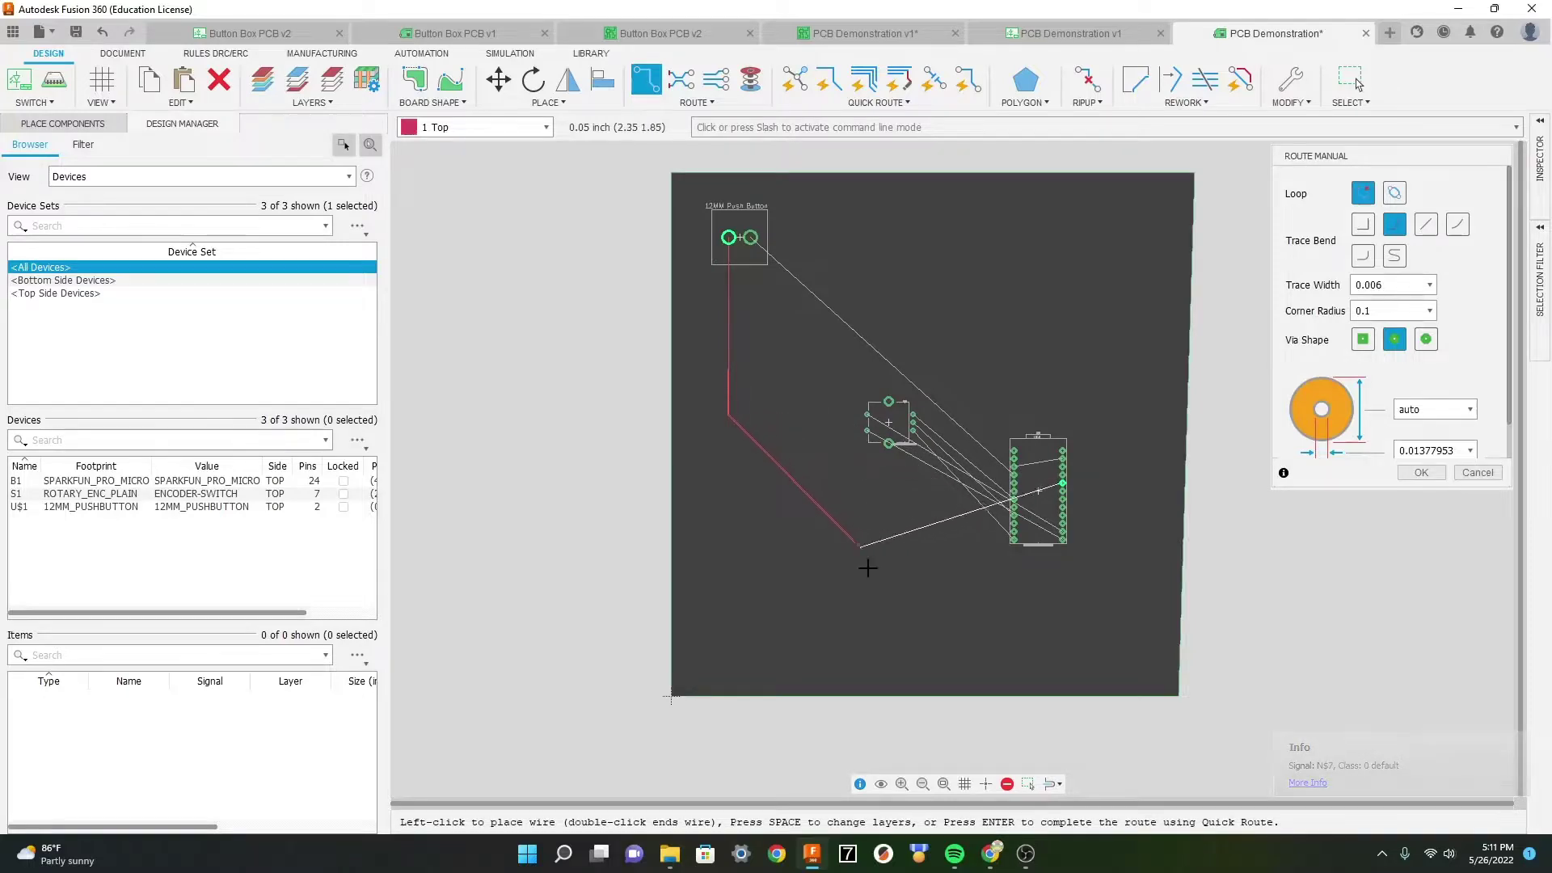
{"action": "left_click", "coordinate": [887, 602]}
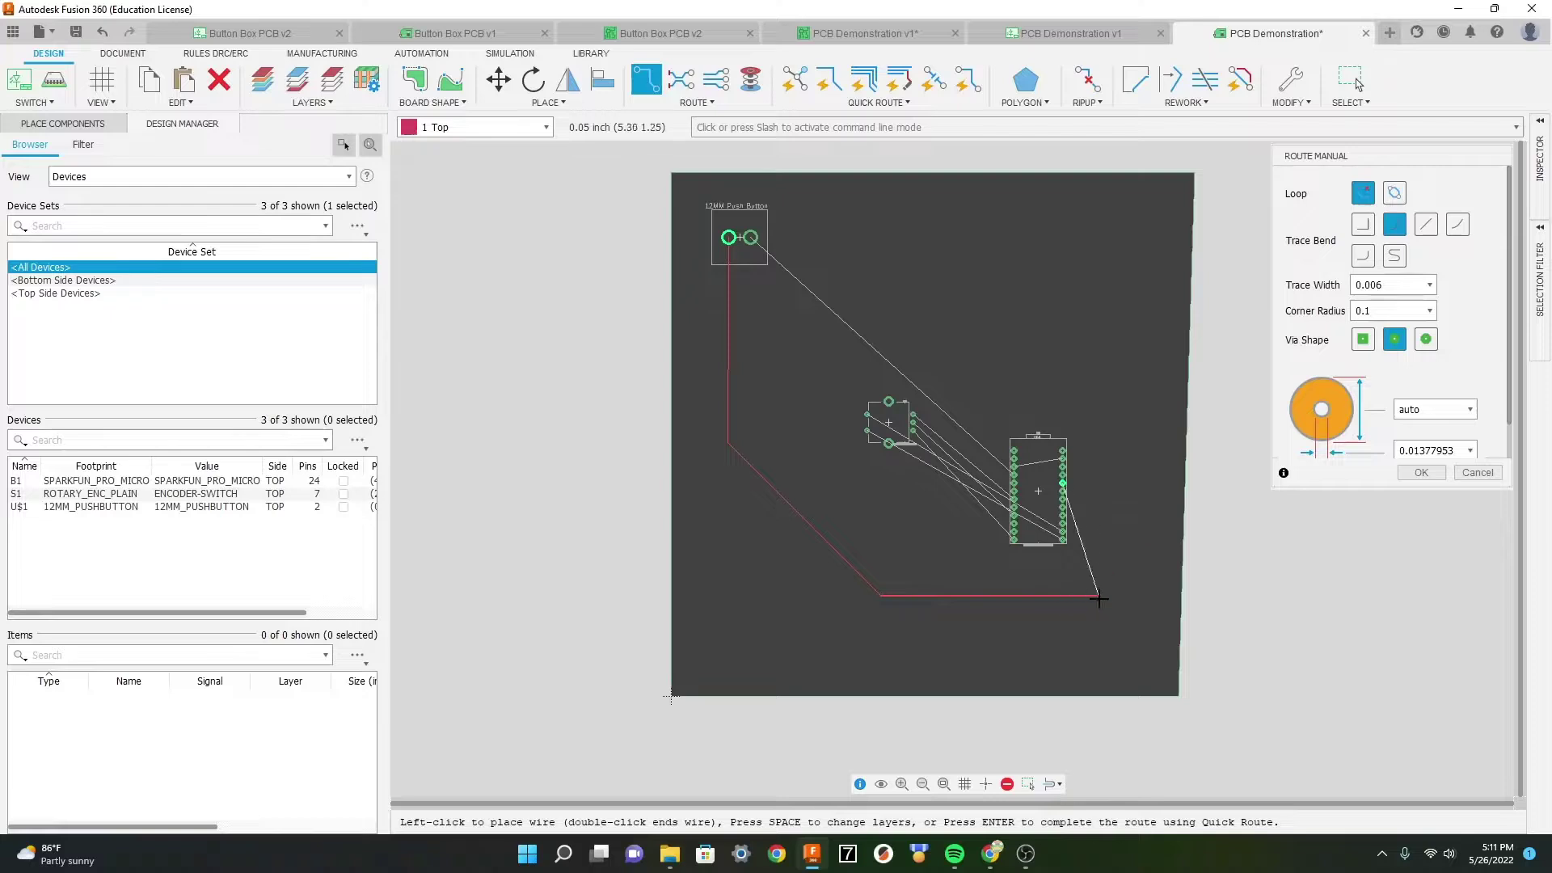
{"action": "left_click", "coordinate": [1122, 588]}
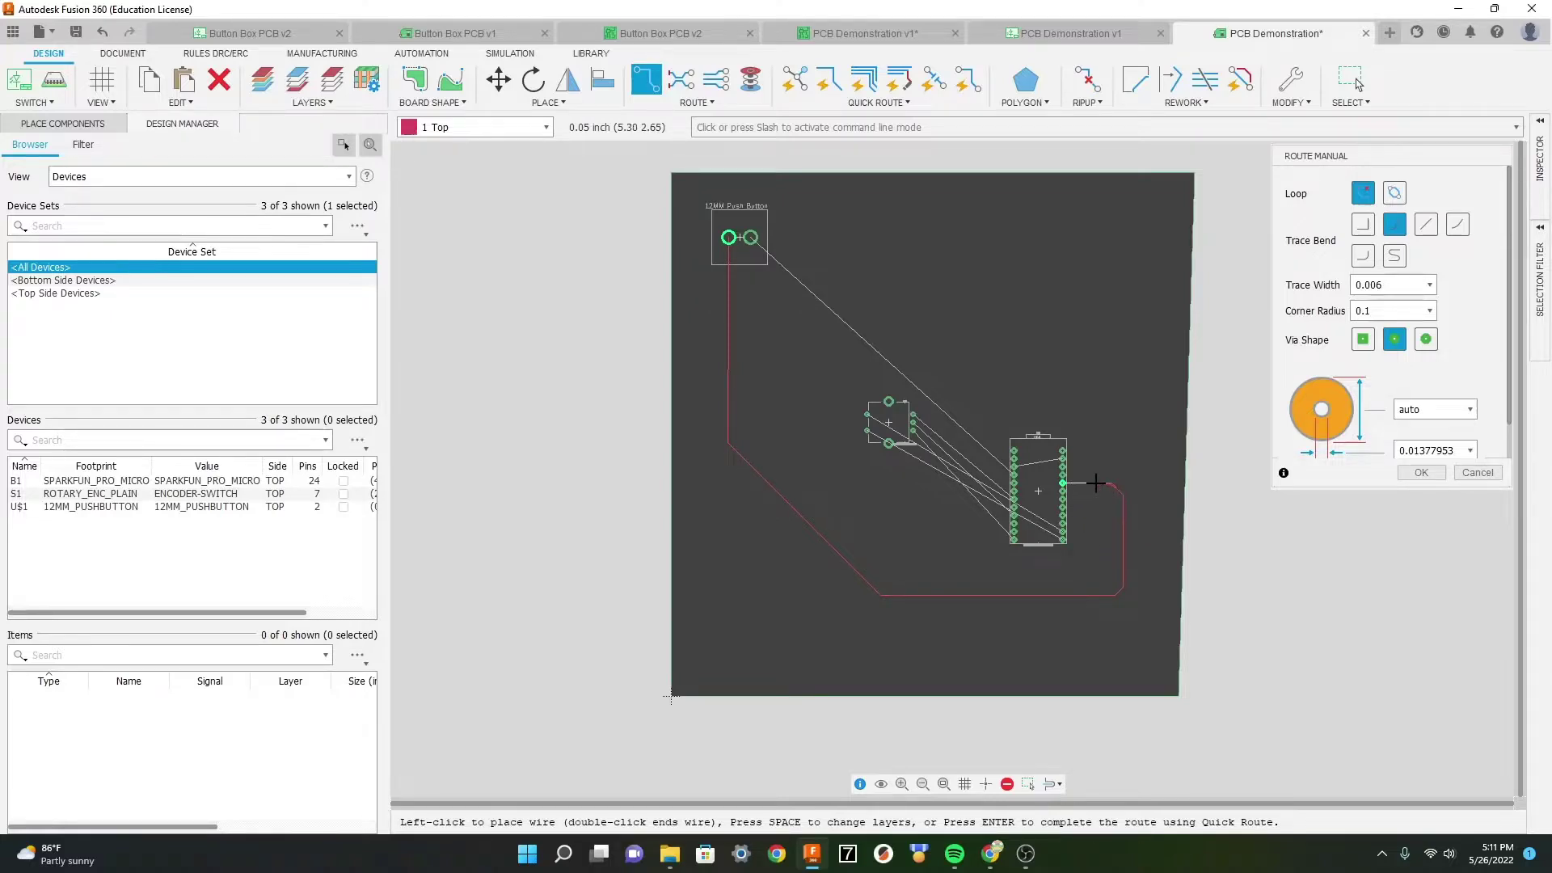
{"action": "scroll", "coordinate": [1063, 483], "scroll_direction": "up", "scroll_amount": 4}
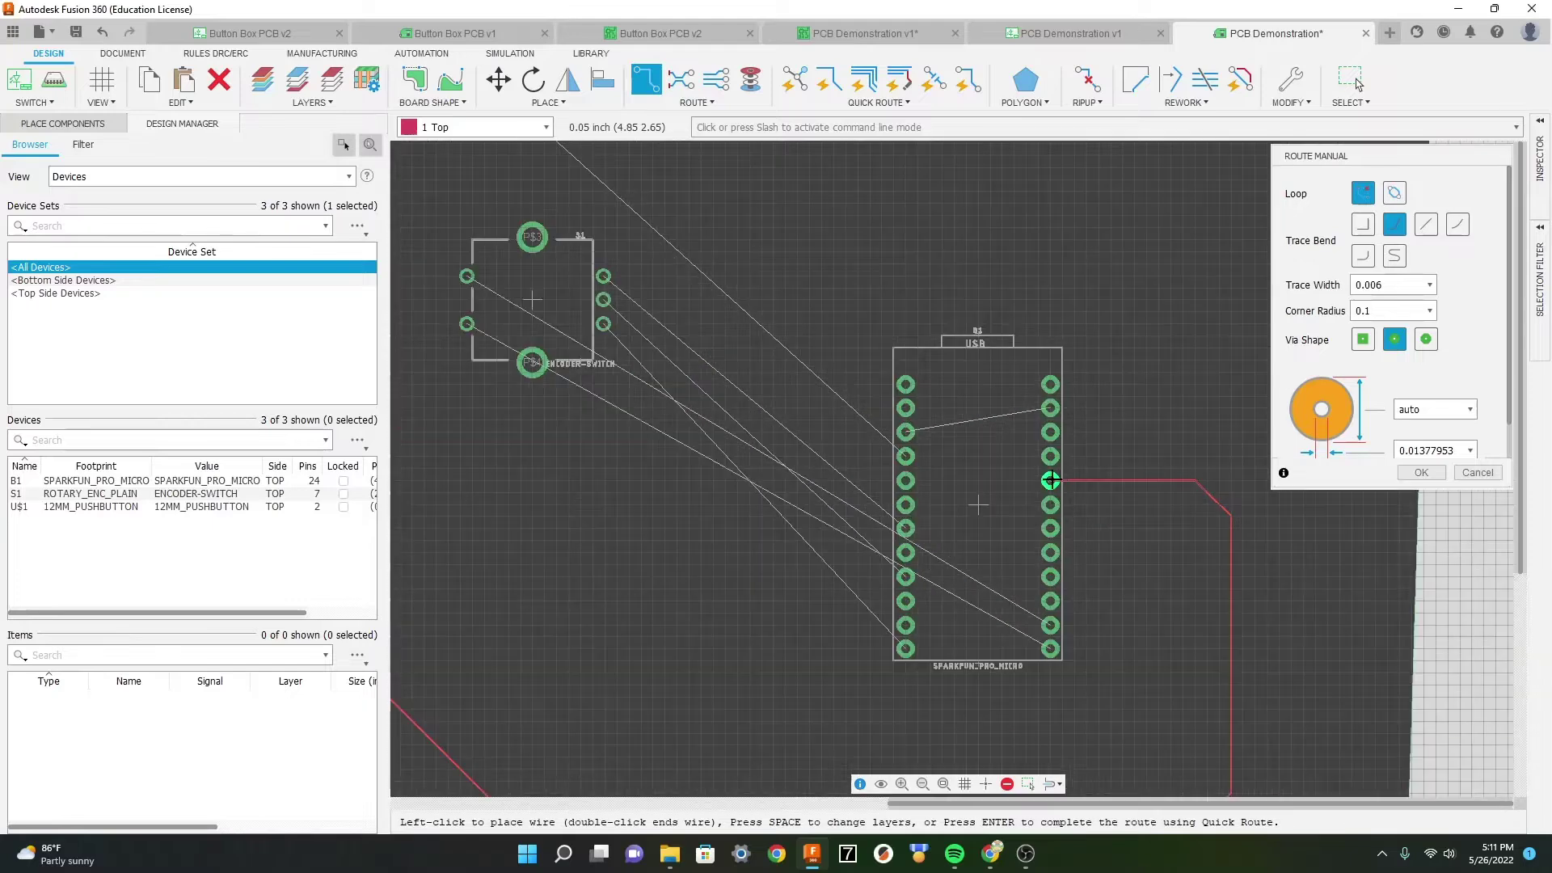
{"action": "left_click", "coordinate": [1068, 483]}
{"action": "scroll", "coordinate": [1093, 529], "scroll_direction": "down", "scroll_amount": 2}
{"action": "scroll", "coordinate": [1028, 404], "scroll_direction": "down", "scroll_amount": 3}
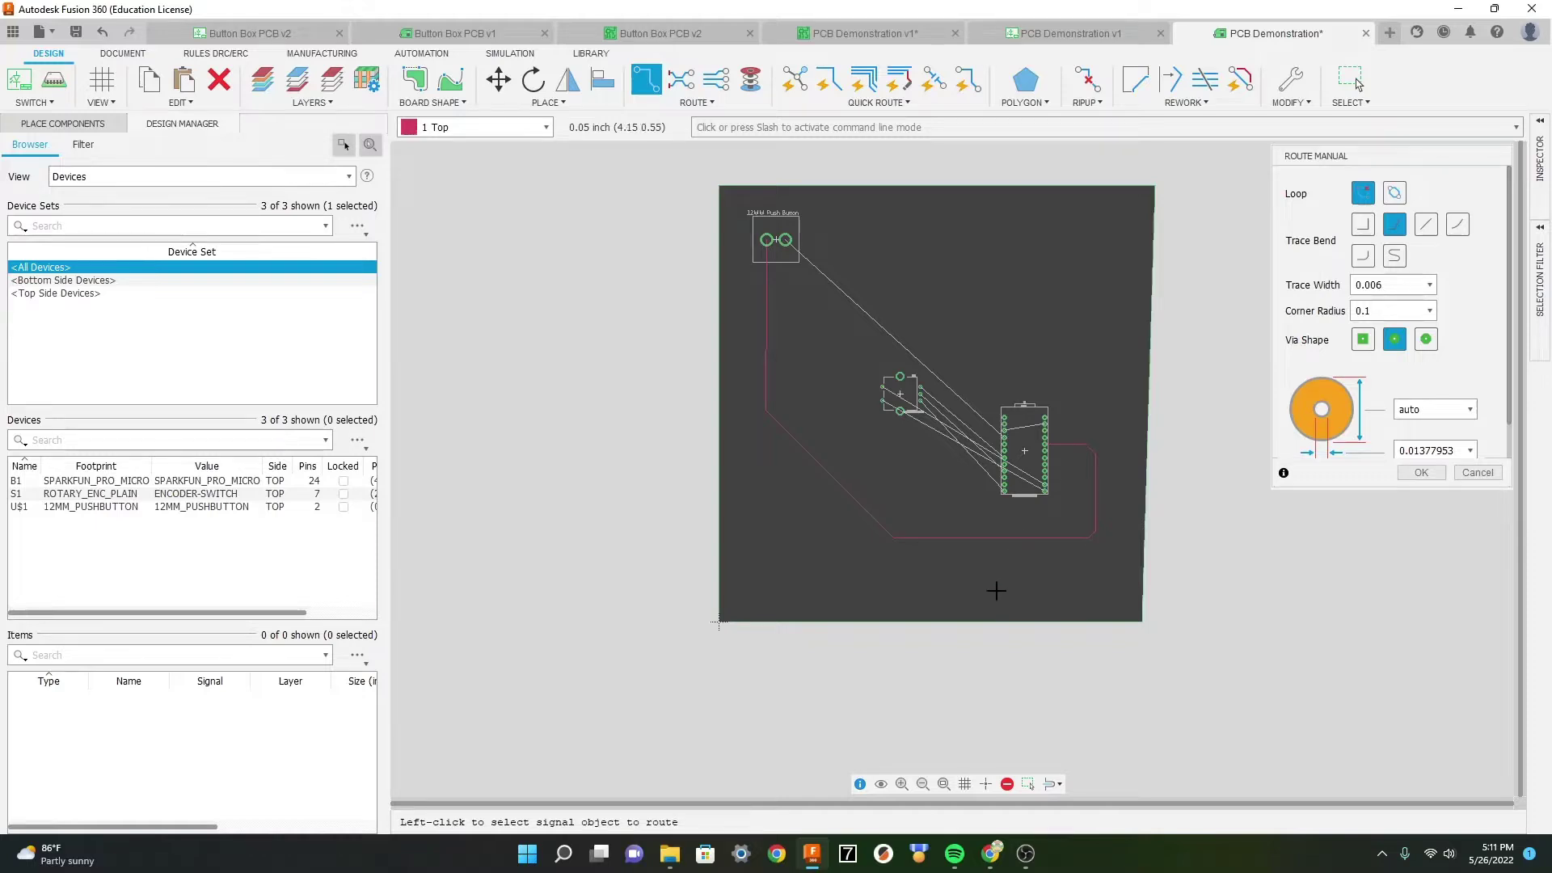
{"action": "scroll", "coordinate": [995, 647], "scroll_direction": "down", "scroll_amount": 1}
{"action": "scroll", "coordinate": [970, 640], "scroll_direction": "up", "scroll_amount": 1}
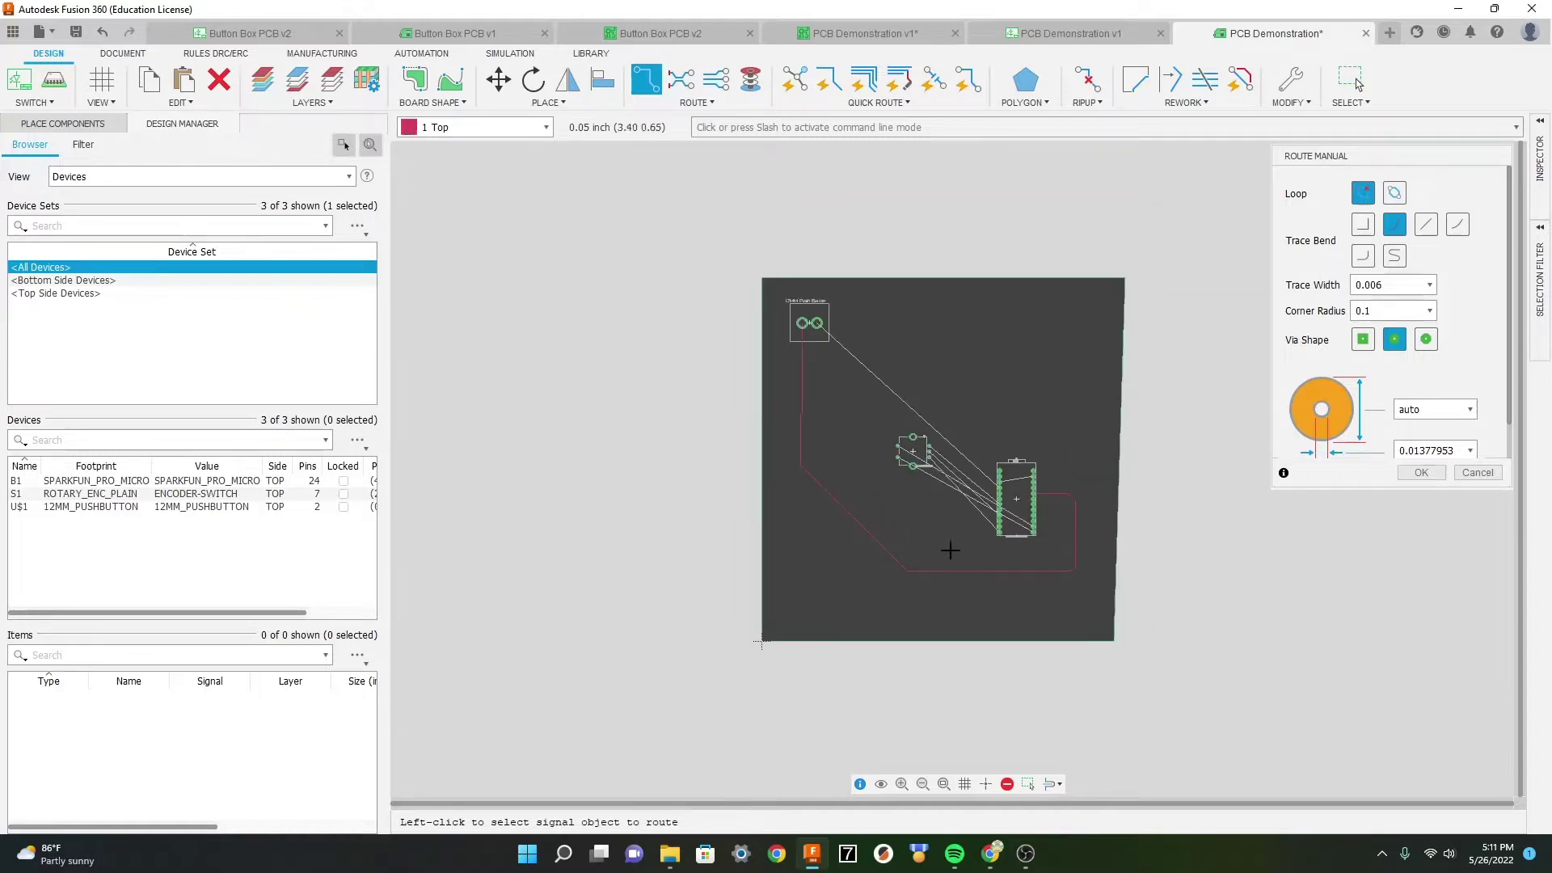
{"action": "scroll", "coordinate": [952, 453], "scroll_direction": "up", "scroll_amount": 1}
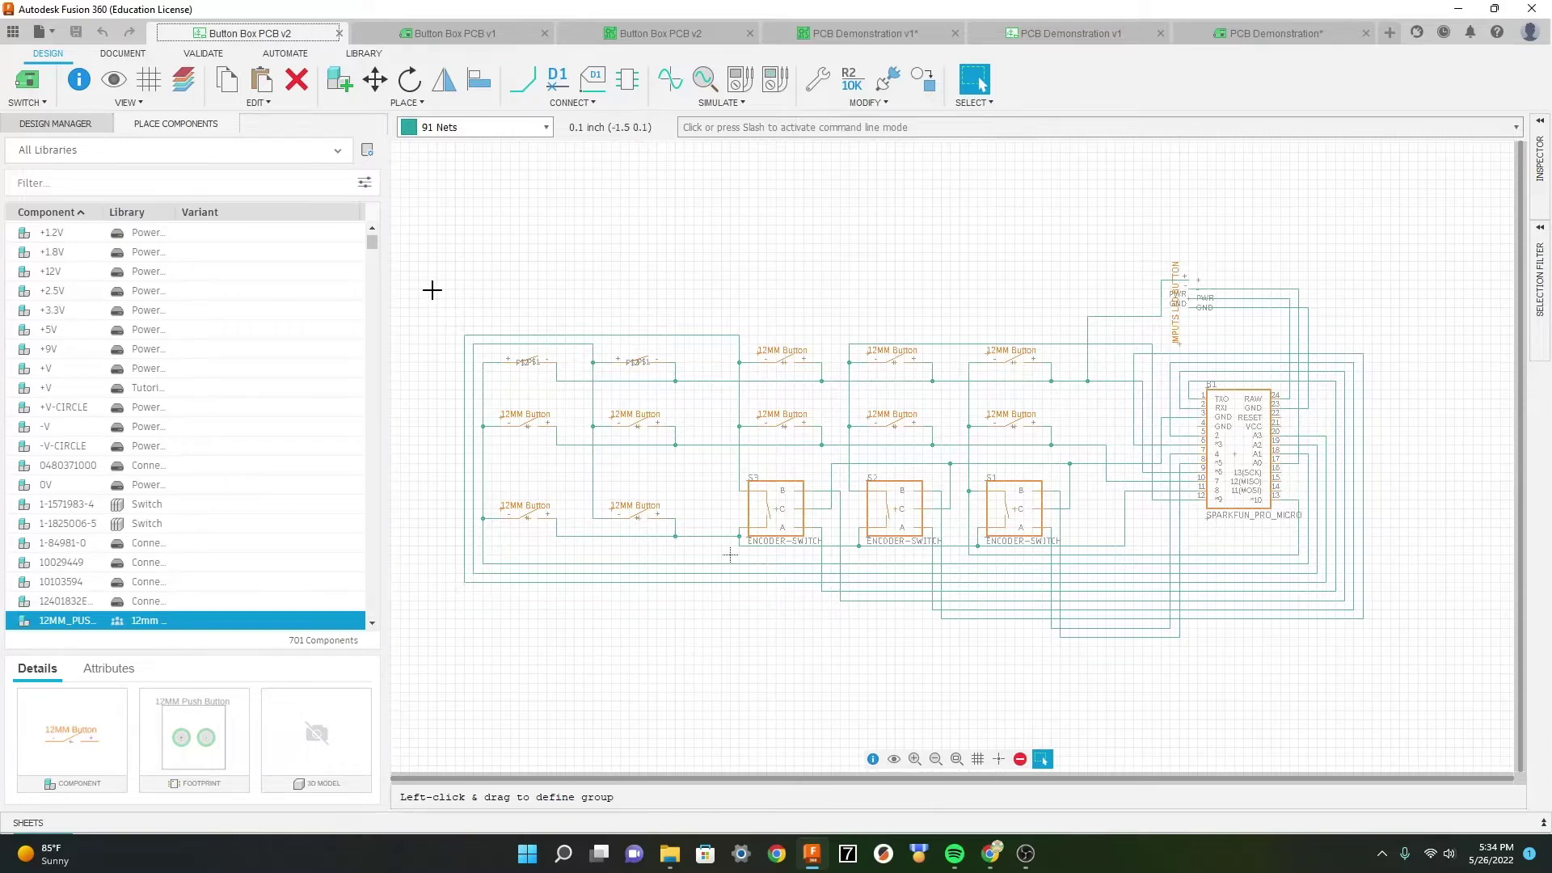
Step: Open the finished Button Box PCB v1 board layout for review
{"action": "left_click", "coordinate": [457, 37]}
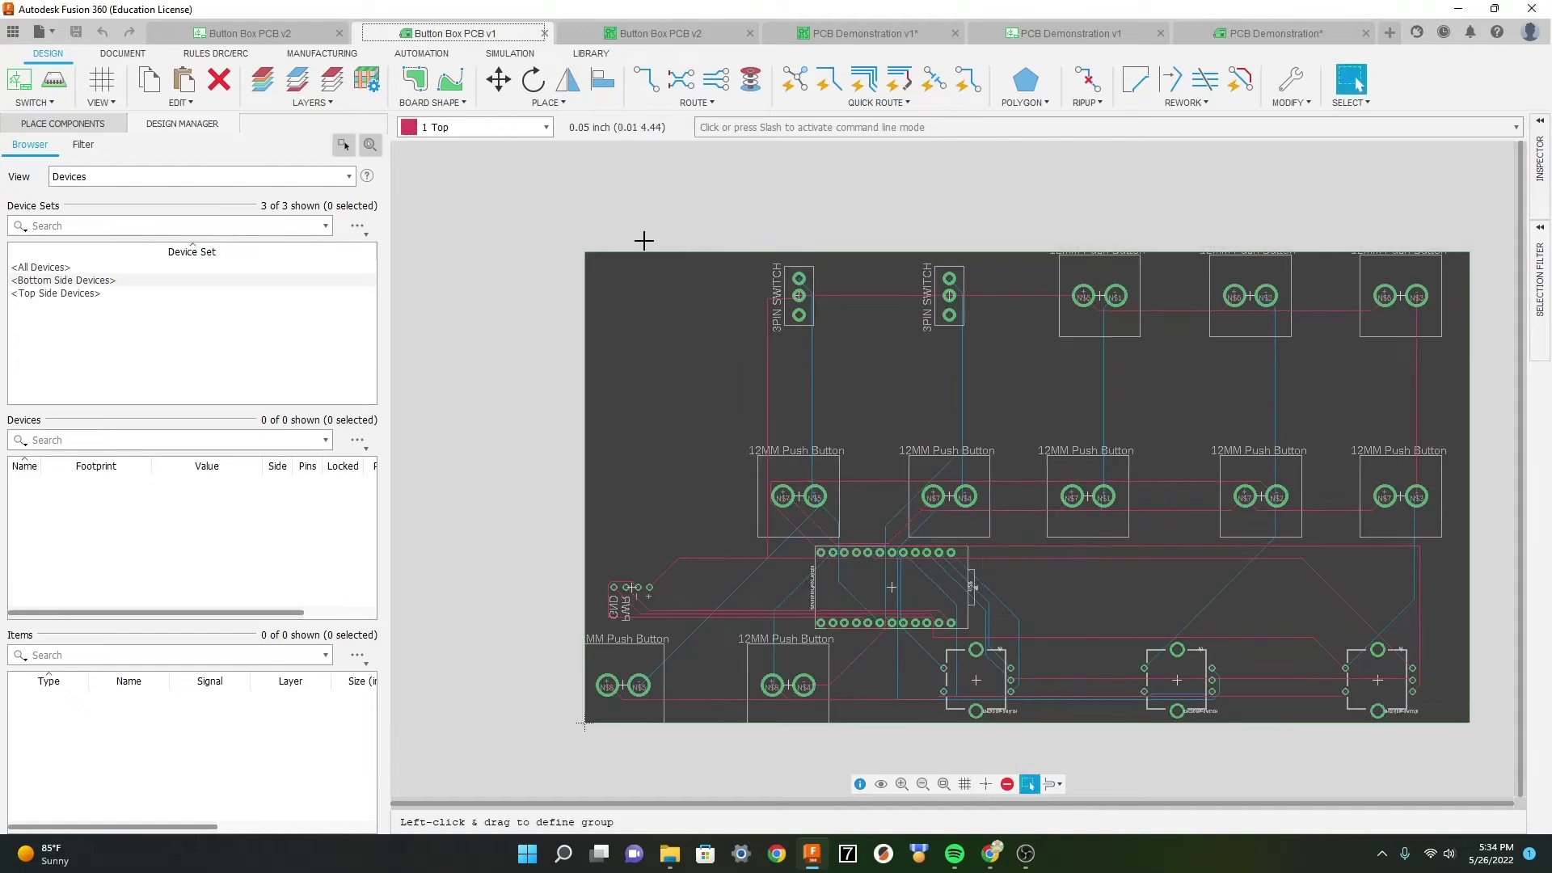